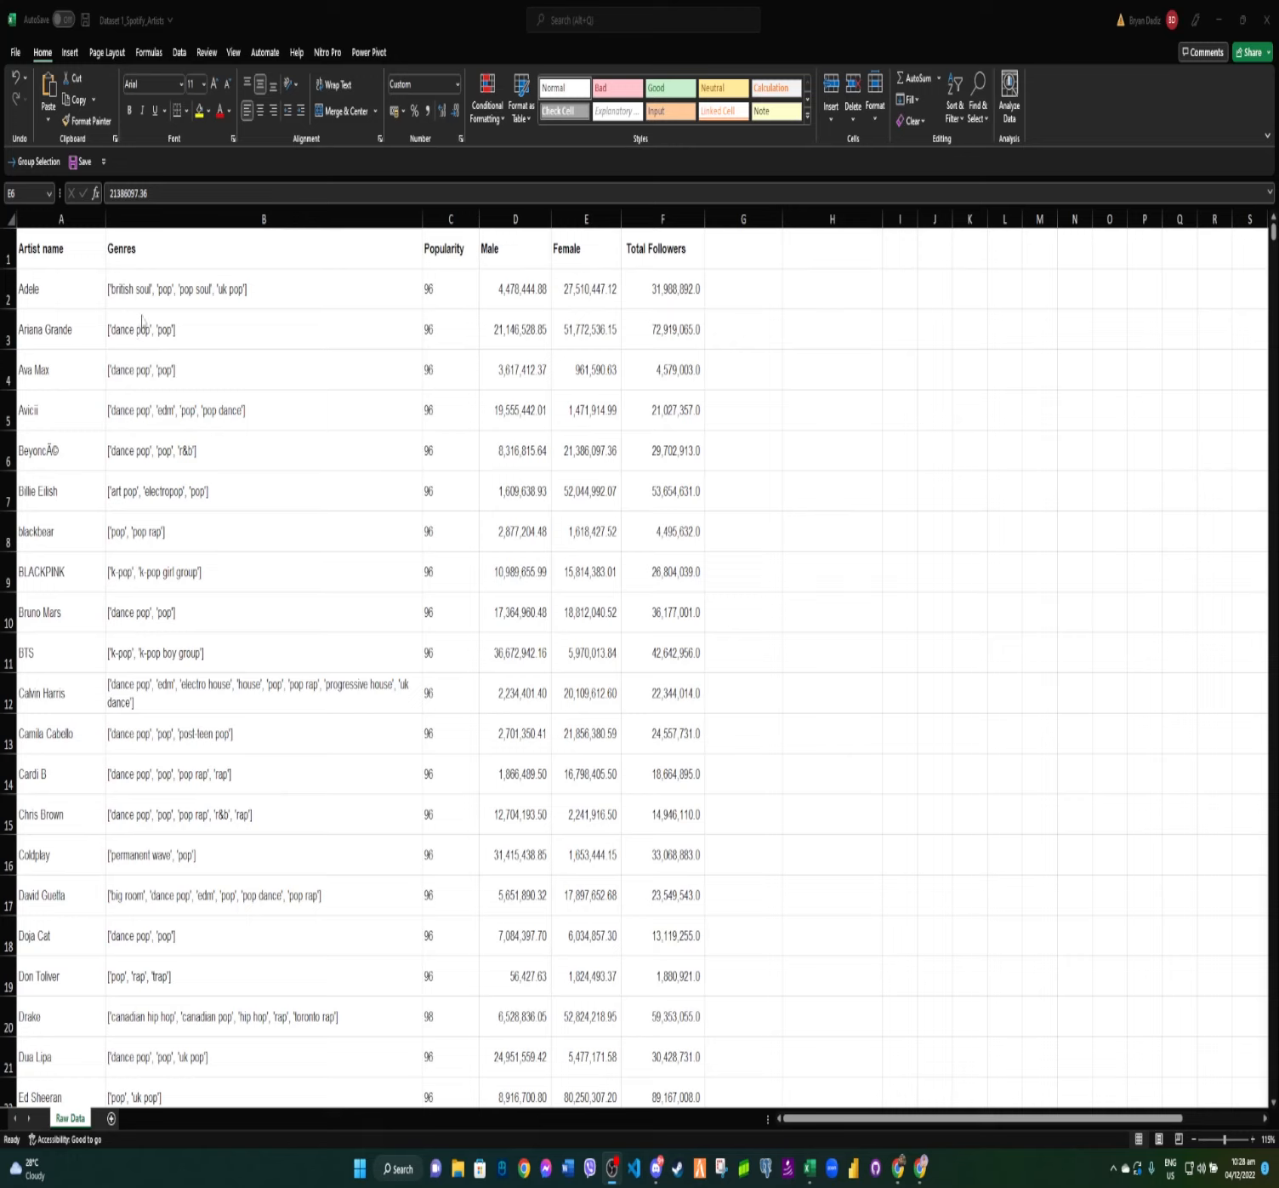
Review the dataset's column headers from Artist name through Total Followers.
{"action": "left_click", "coordinate": [49, 255]}
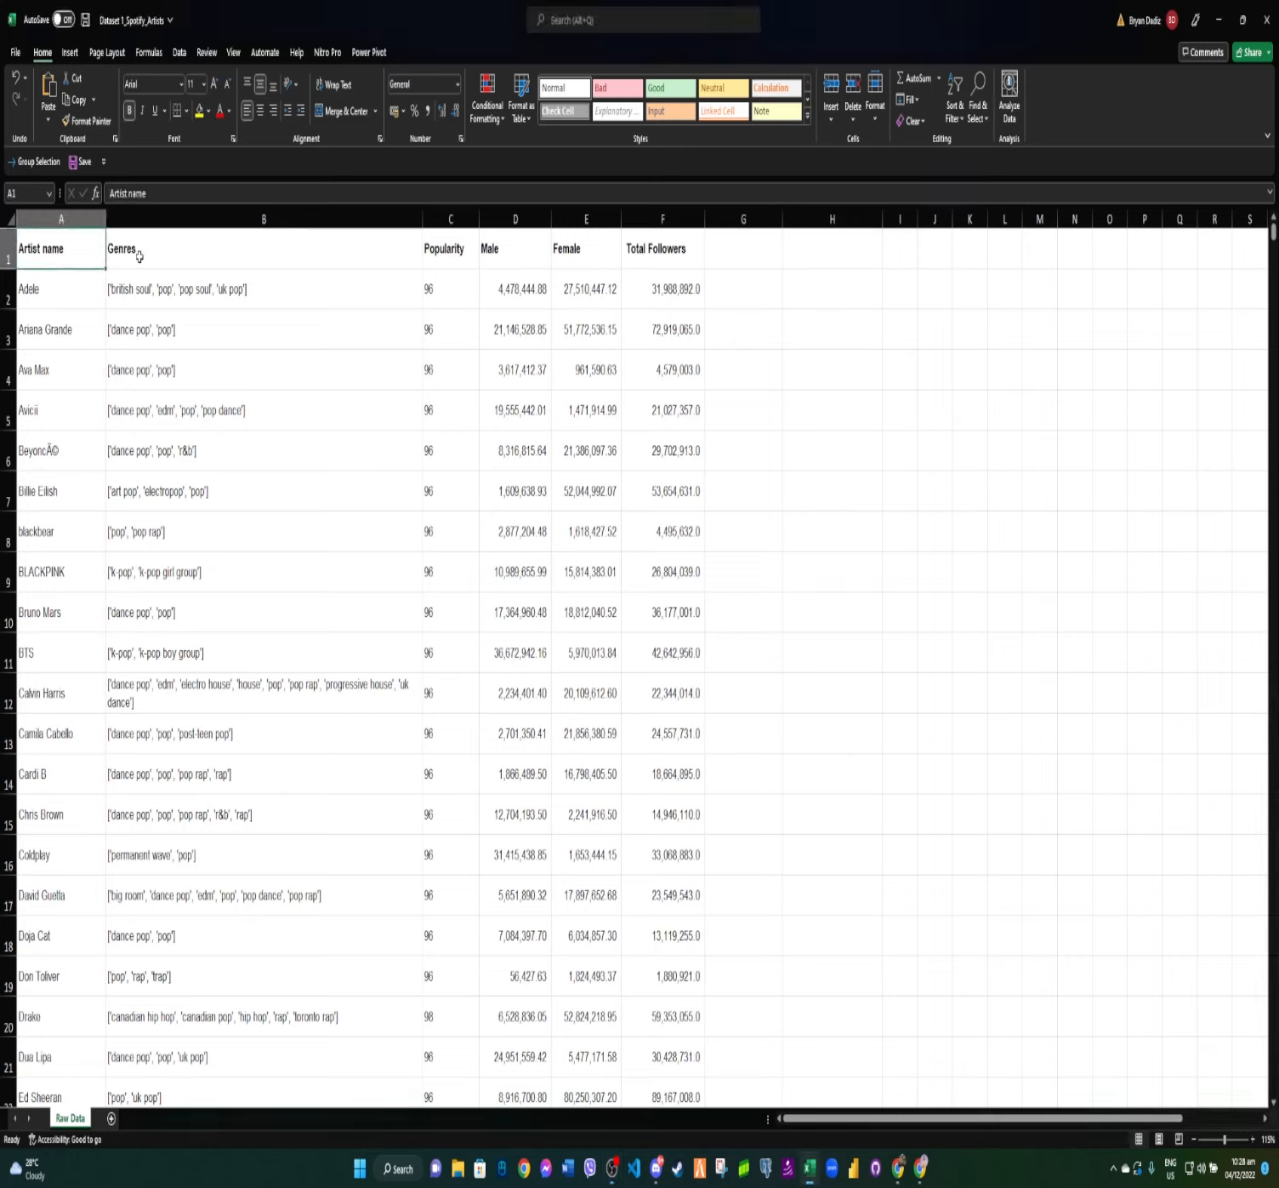
{"action": "left_click", "coordinate": [303, 257]}
{"action": "left_click", "coordinate": [445, 258]}
{"action": "left_click", "coordinate": [491, 259]}
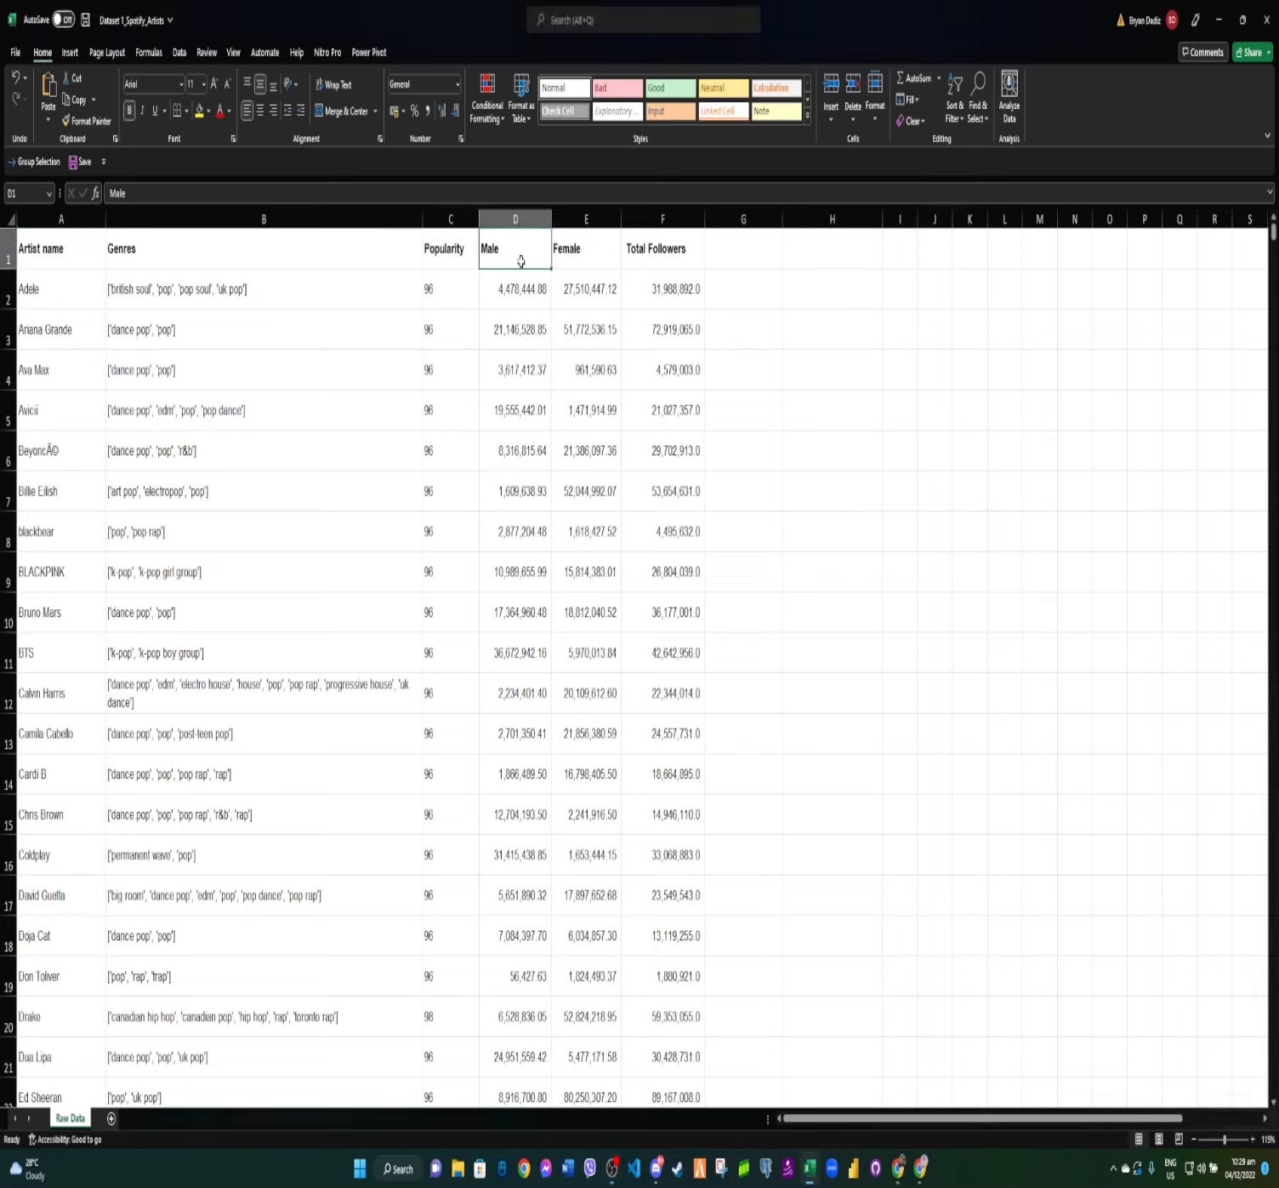
{"action": "left_click", "coordinate": [567, 266]}
{"action": "left_click", "coordinate": [650, 257]}
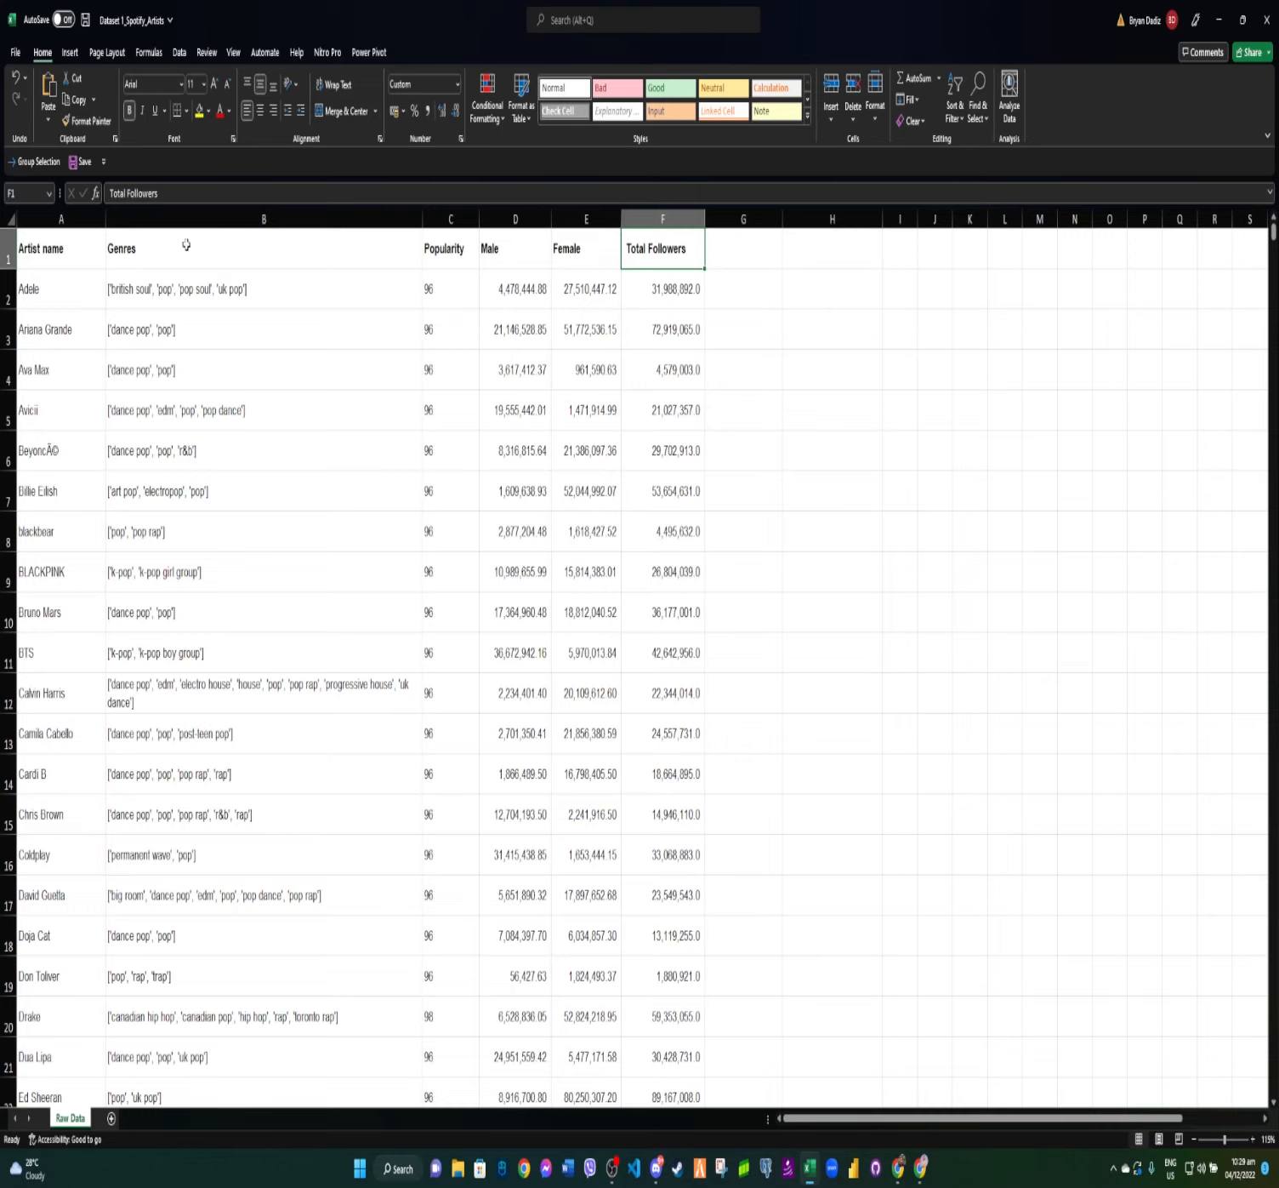
Turn on filtering for the header row, covering Artist name through Total Followers.
{"action": "left_click", "coordinate": [66, 252]}
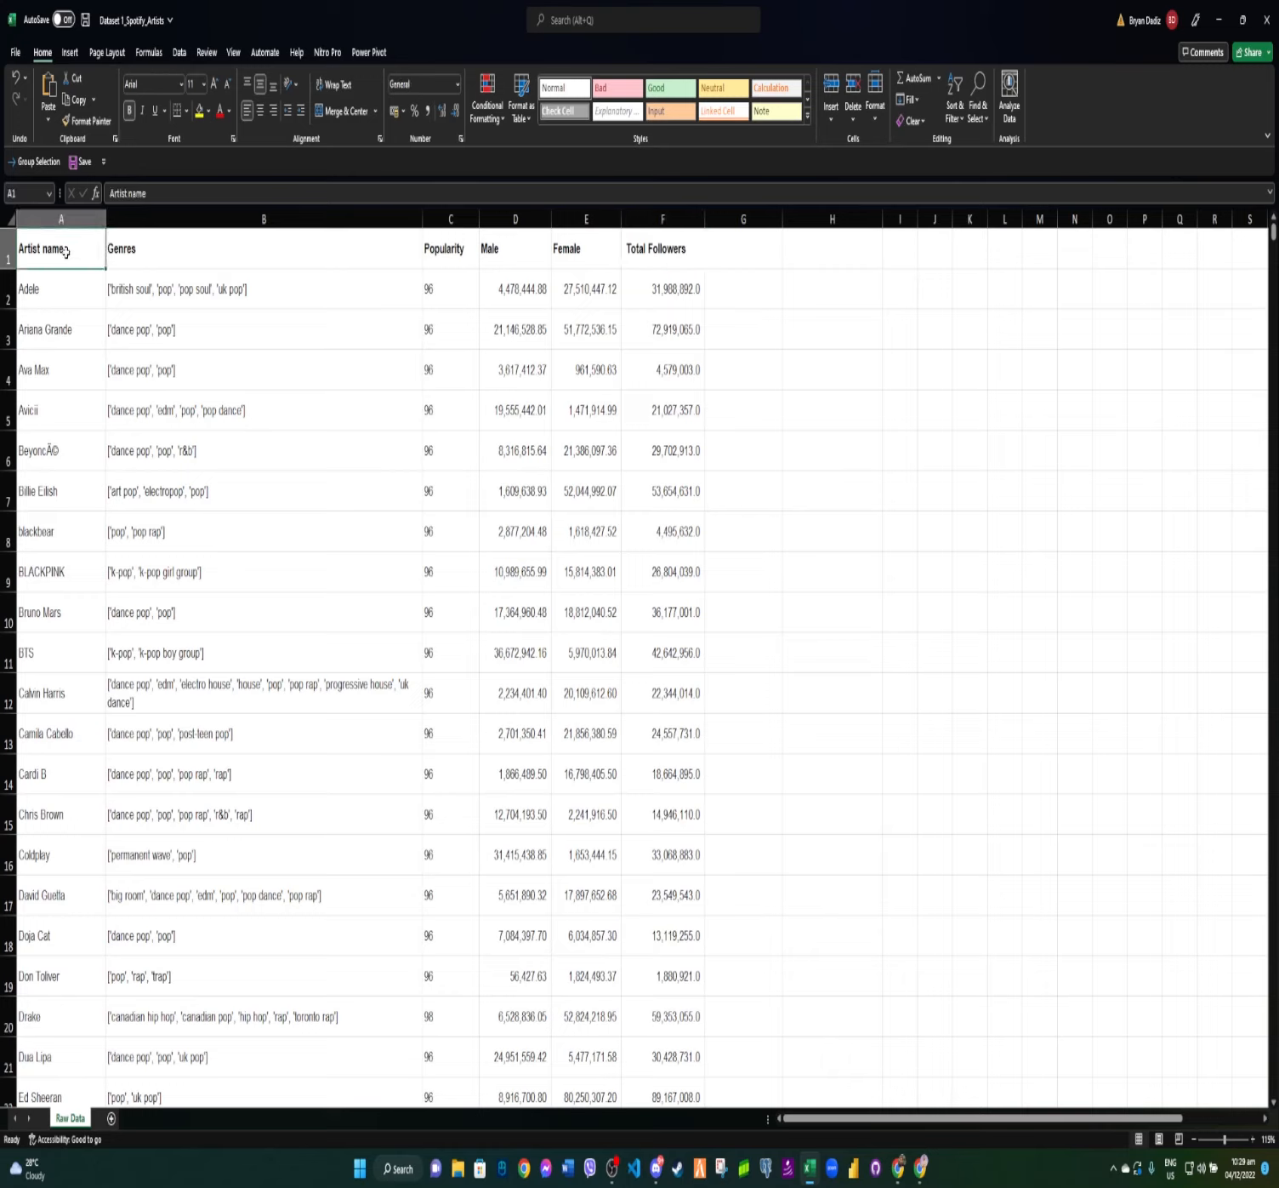
{"action": "left_click", "coordinate": [666, 255], "text": "shift"}
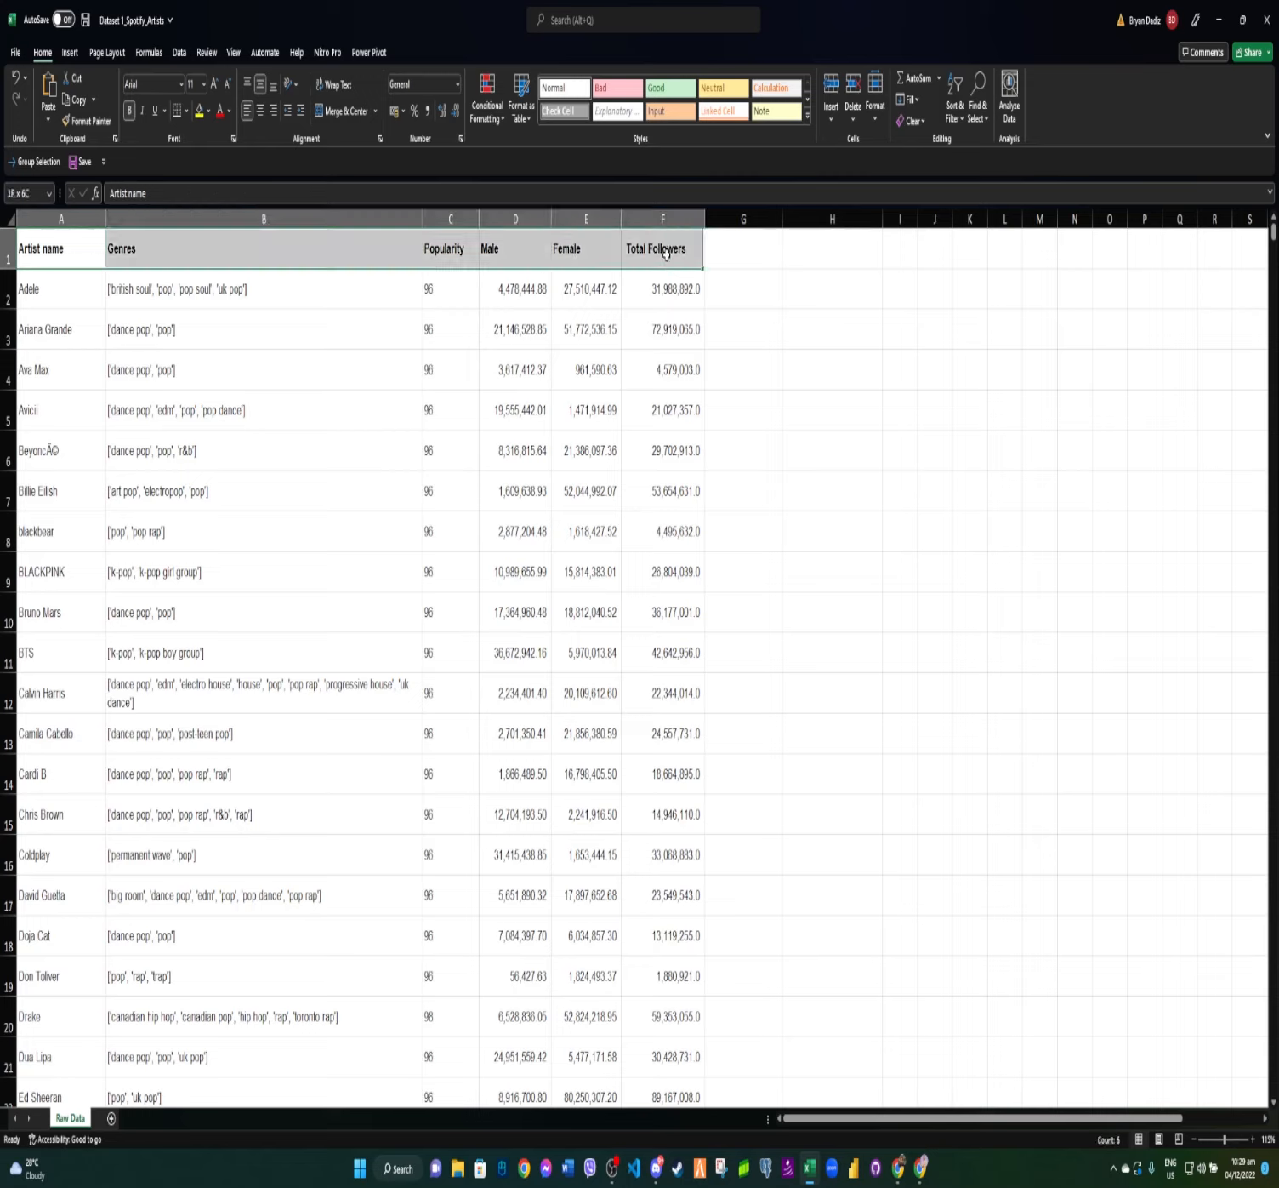
{"action": "left_click", "coordinate": [956, 111]}
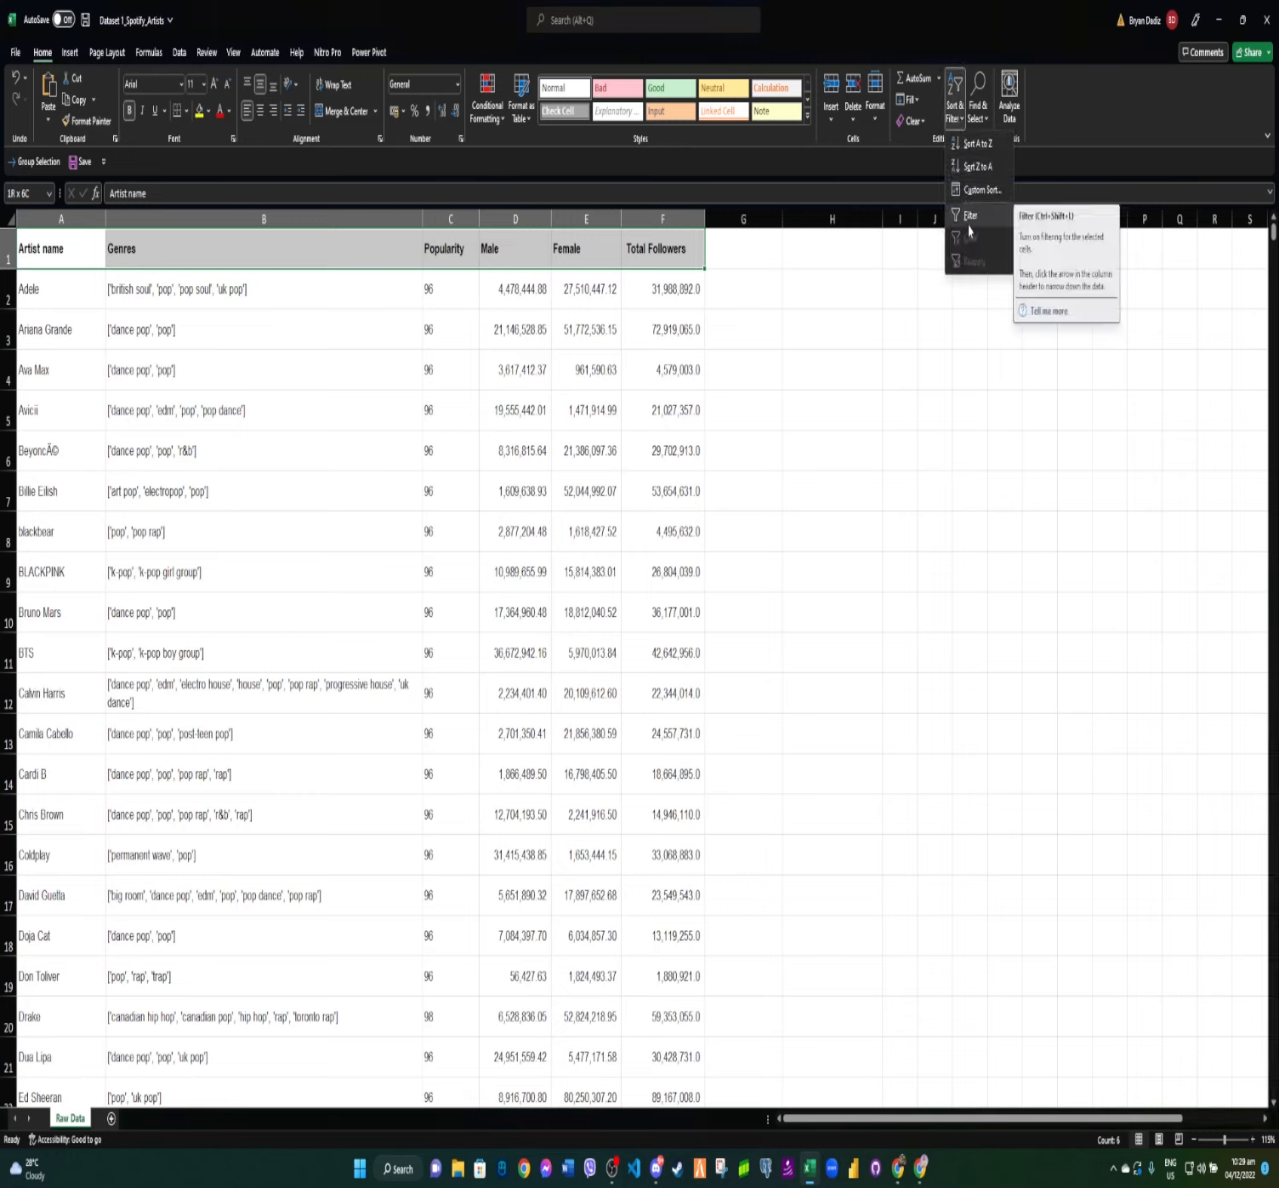
{"action": "left_click", "coordinate": [970, 222]}
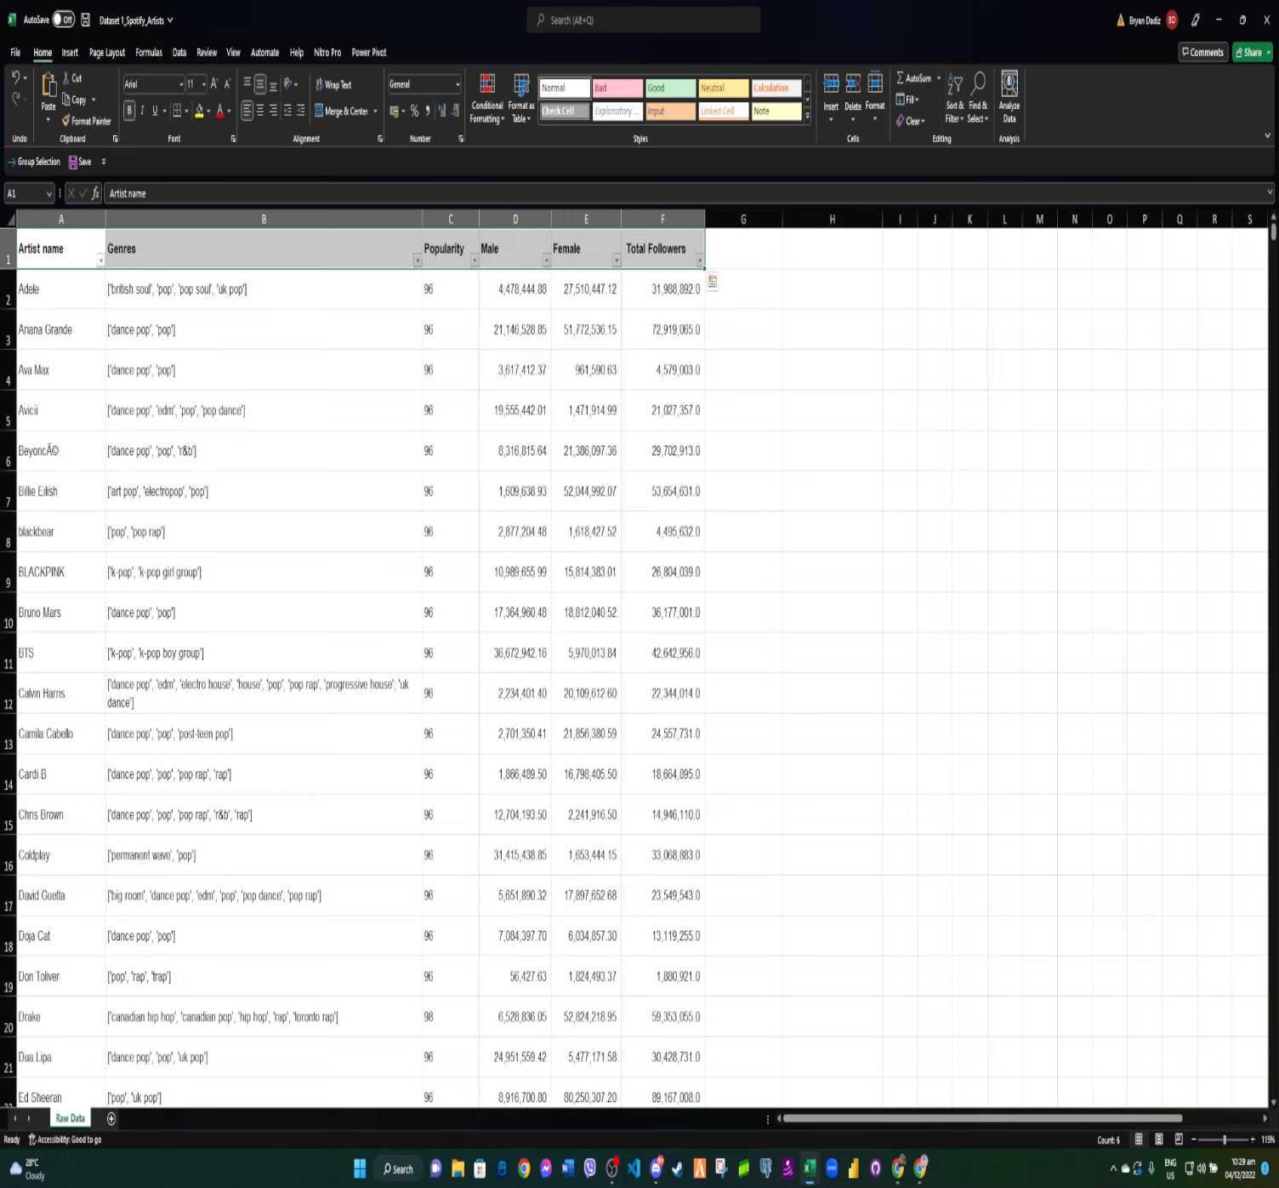
Look at the filter options for the Total Followers column without applying any.
{"action": "left_click", "coordinate": [681, 264]}
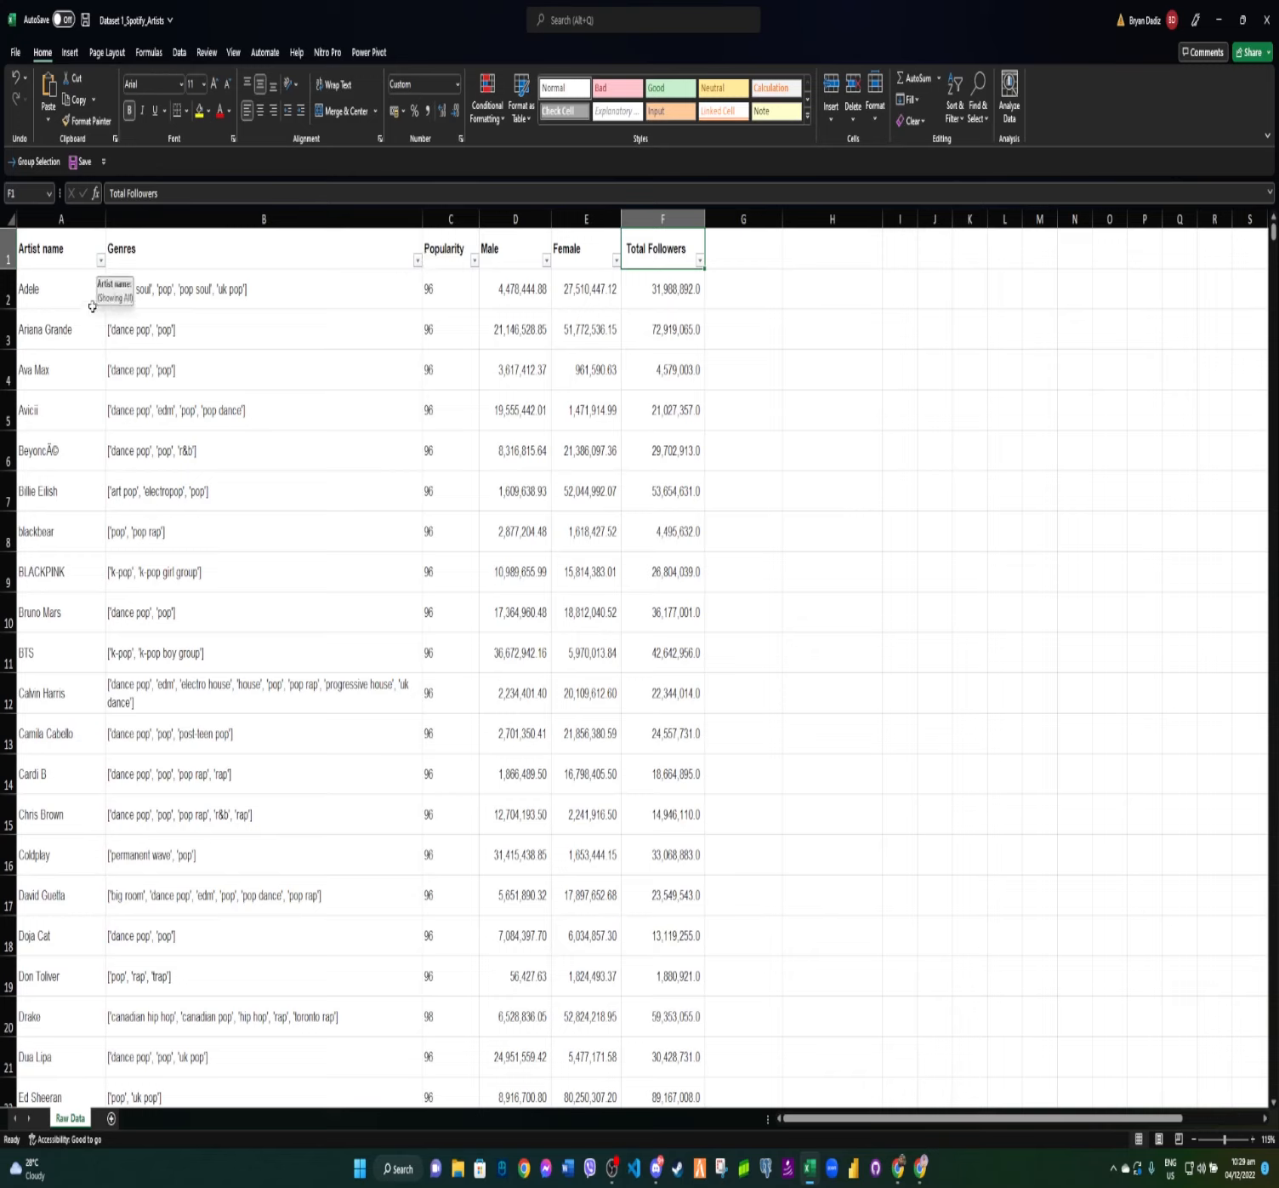
{"action": "left_click", "coordinate": [700, 260]}
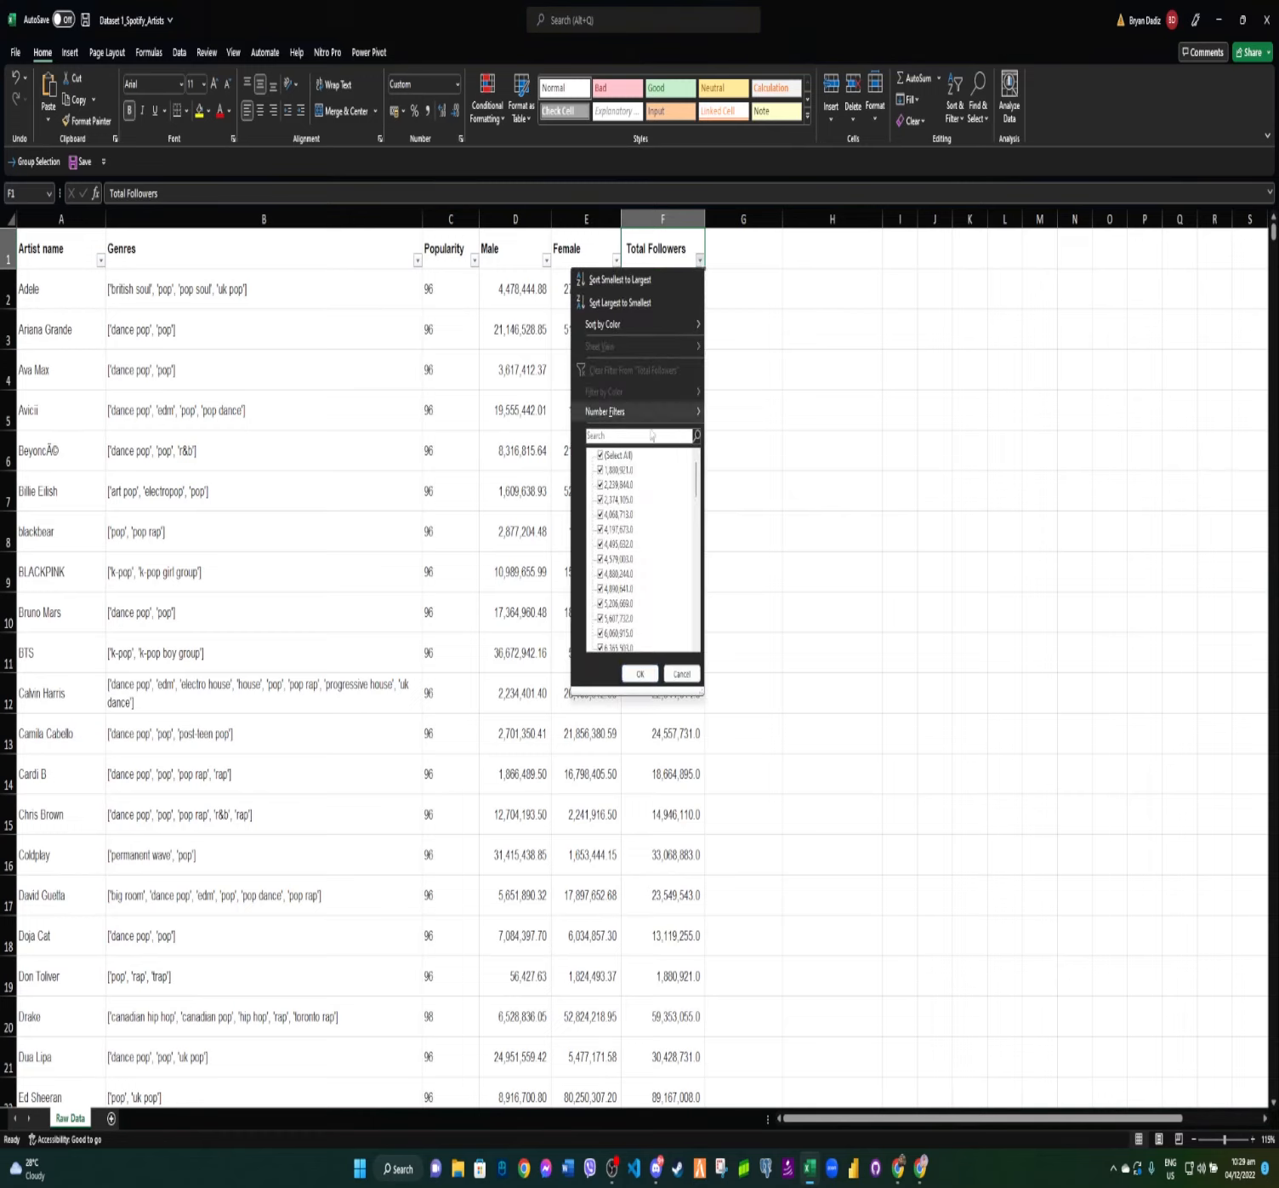
{"action": "left_click", "coordinate": [682, 673]}
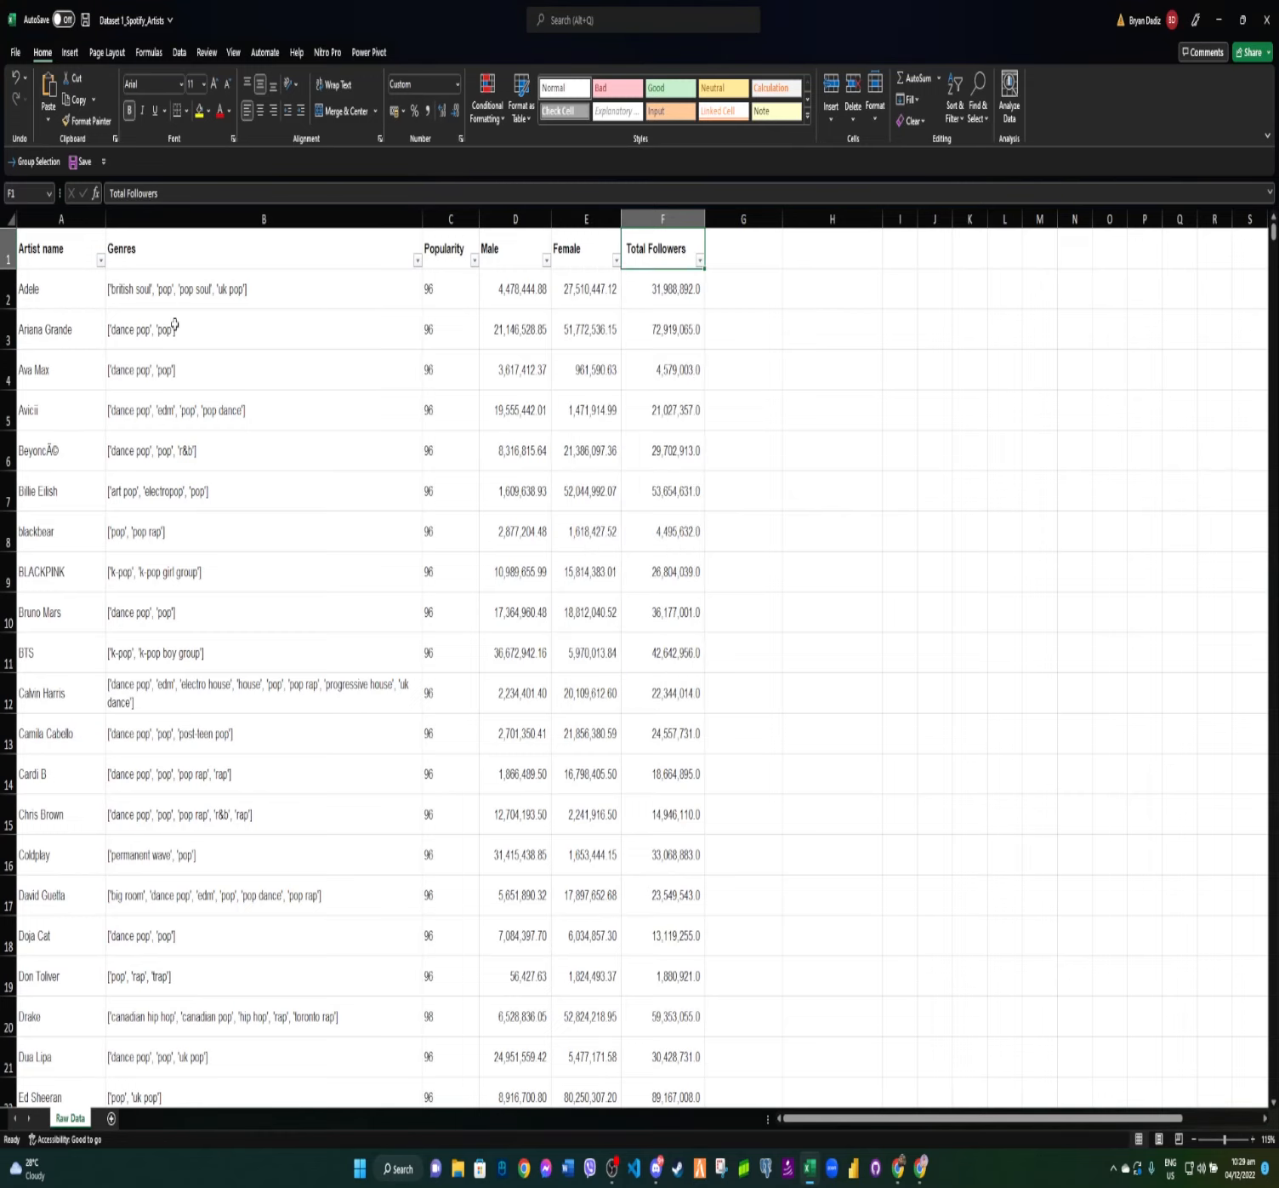
Filter the Artist name column to show only Billie Eilish, BTS, Chris Brown and Joji.
{"action": "left_click", "coordinate": [101, 261]}
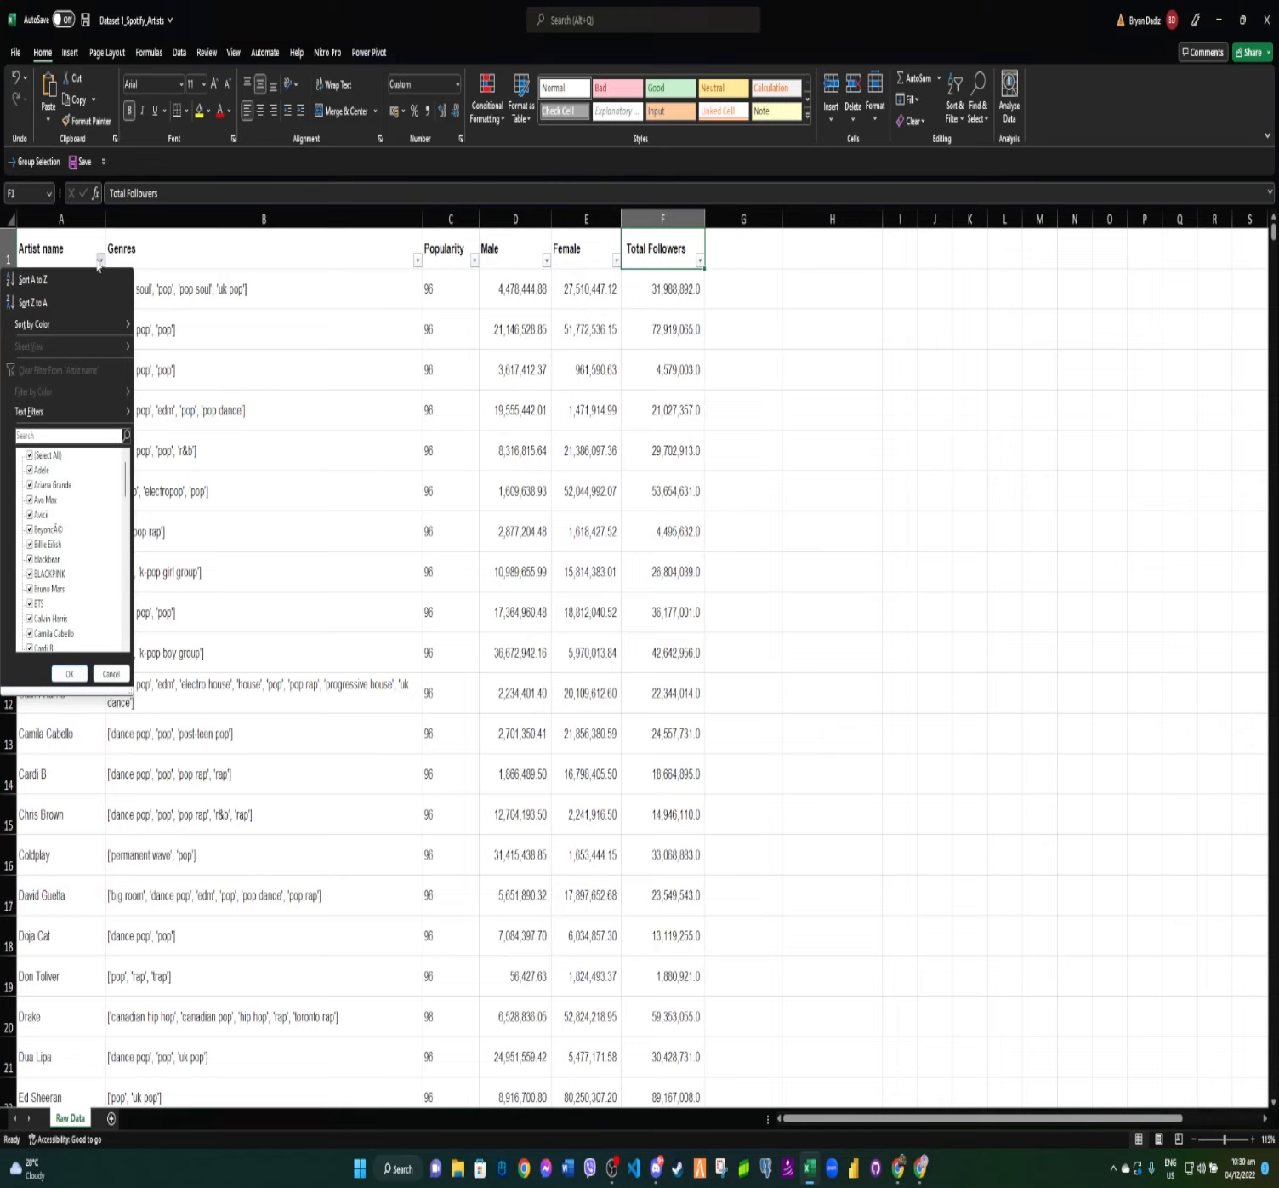
{"action": "scroll", "coordinate": [51, 576], "scroll_direction": "down", "scroll_amount": 15}
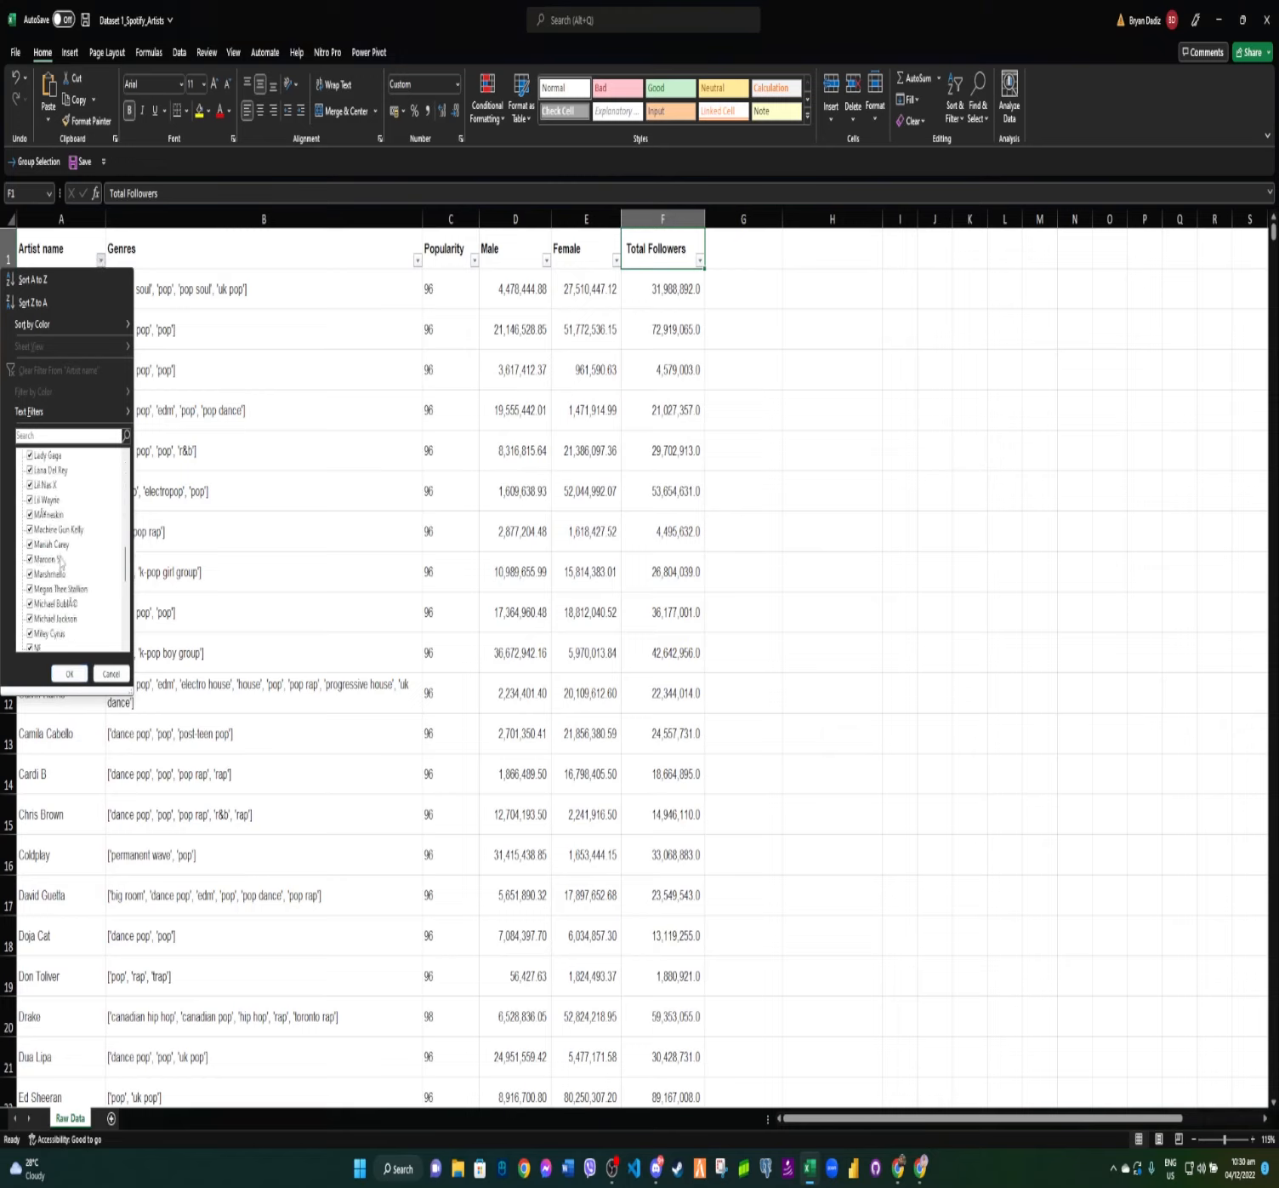
{"action": "scroll", "coordinate": [69, 576], "scroll_direction": "up", "scroll_amount": 15}
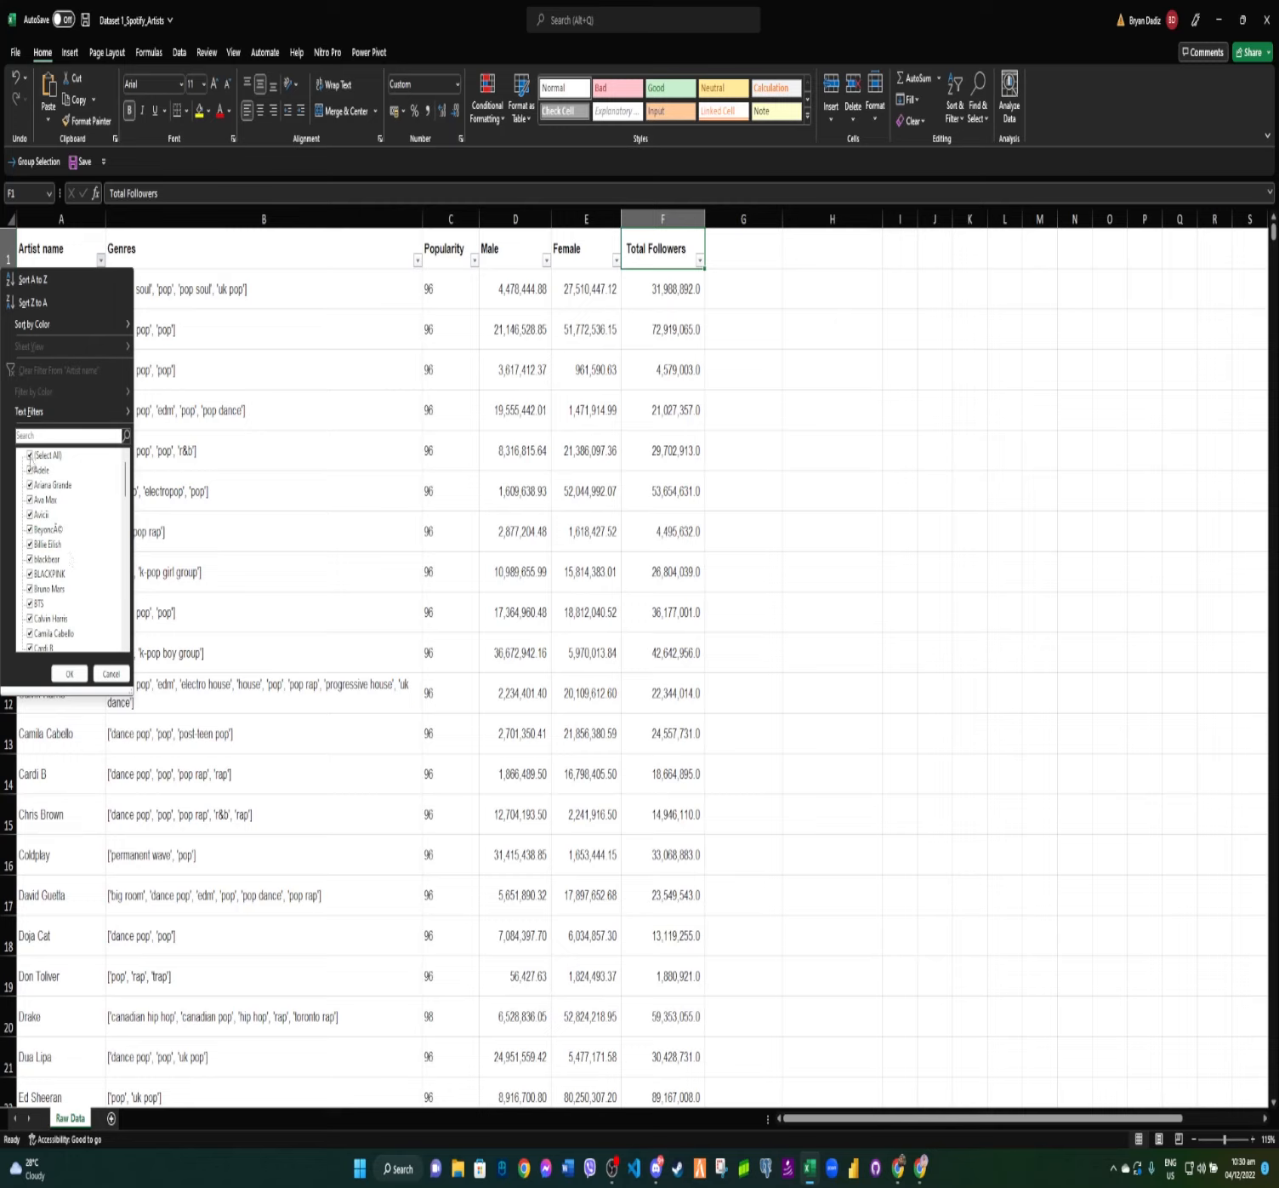
{"action": "left_click", "coordinate": [30, 457]}
{"action": "left_click", "coordinate": [30, 544]}
{"action": "left_click", "coordinate": [30, 603]}
{"action": "scroll", "coordinate": [37, 575], "scroll_direction": "down", "scroll_amount": 3}
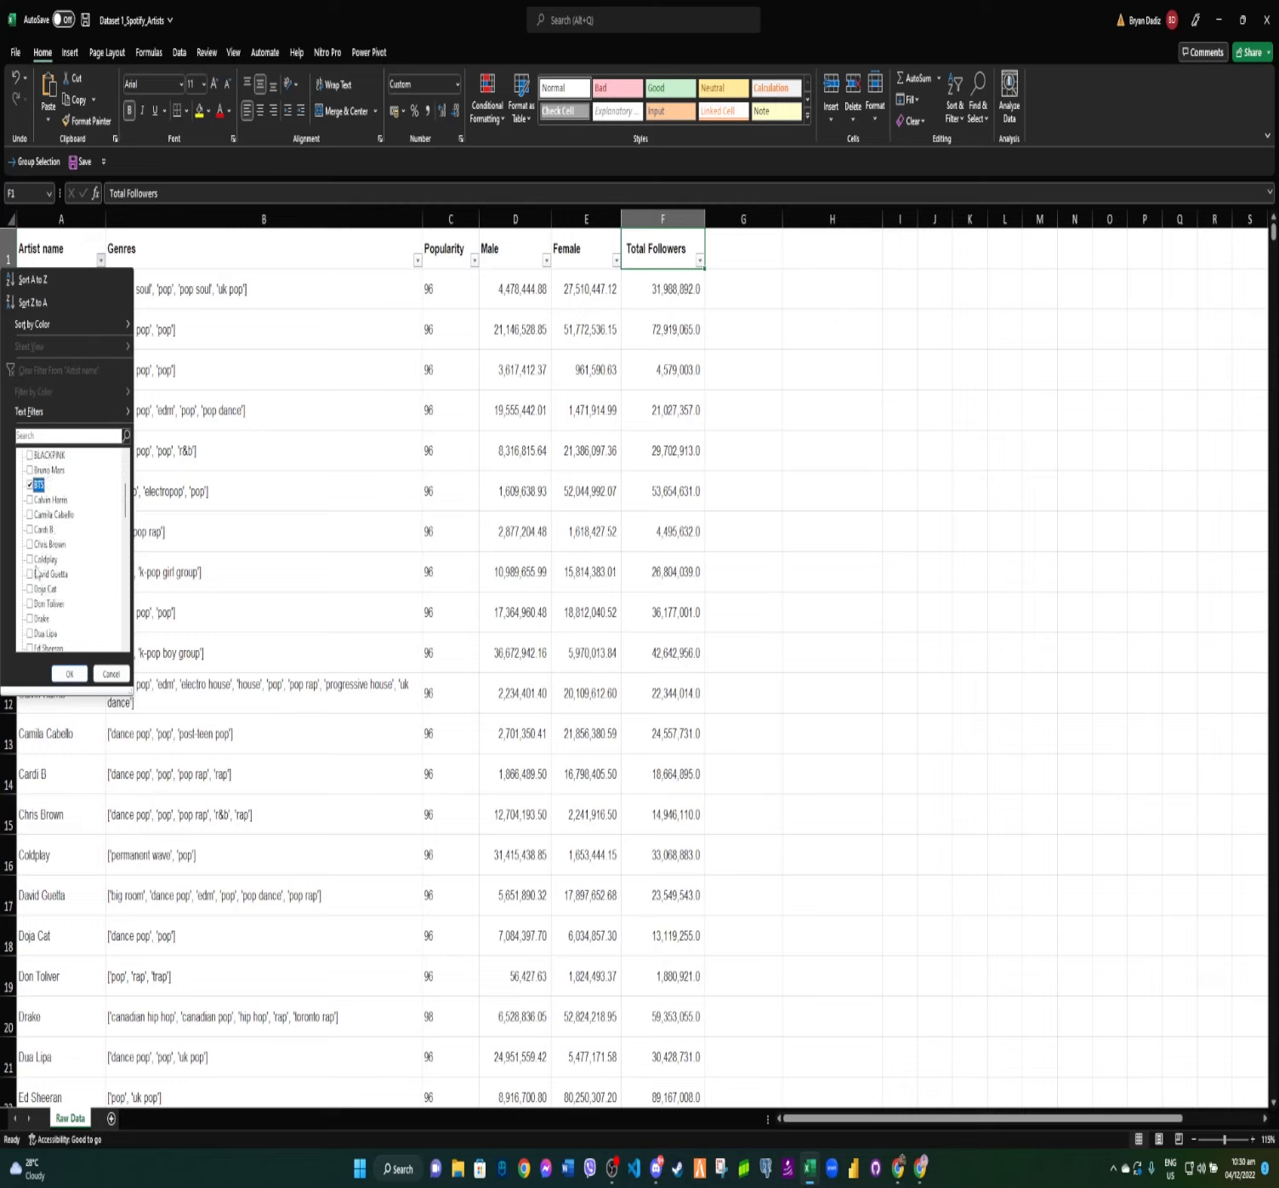
{"action": "scroll", "coordinate": [37, 596], "scroll_direction": "down", "scroll_amount": 3}
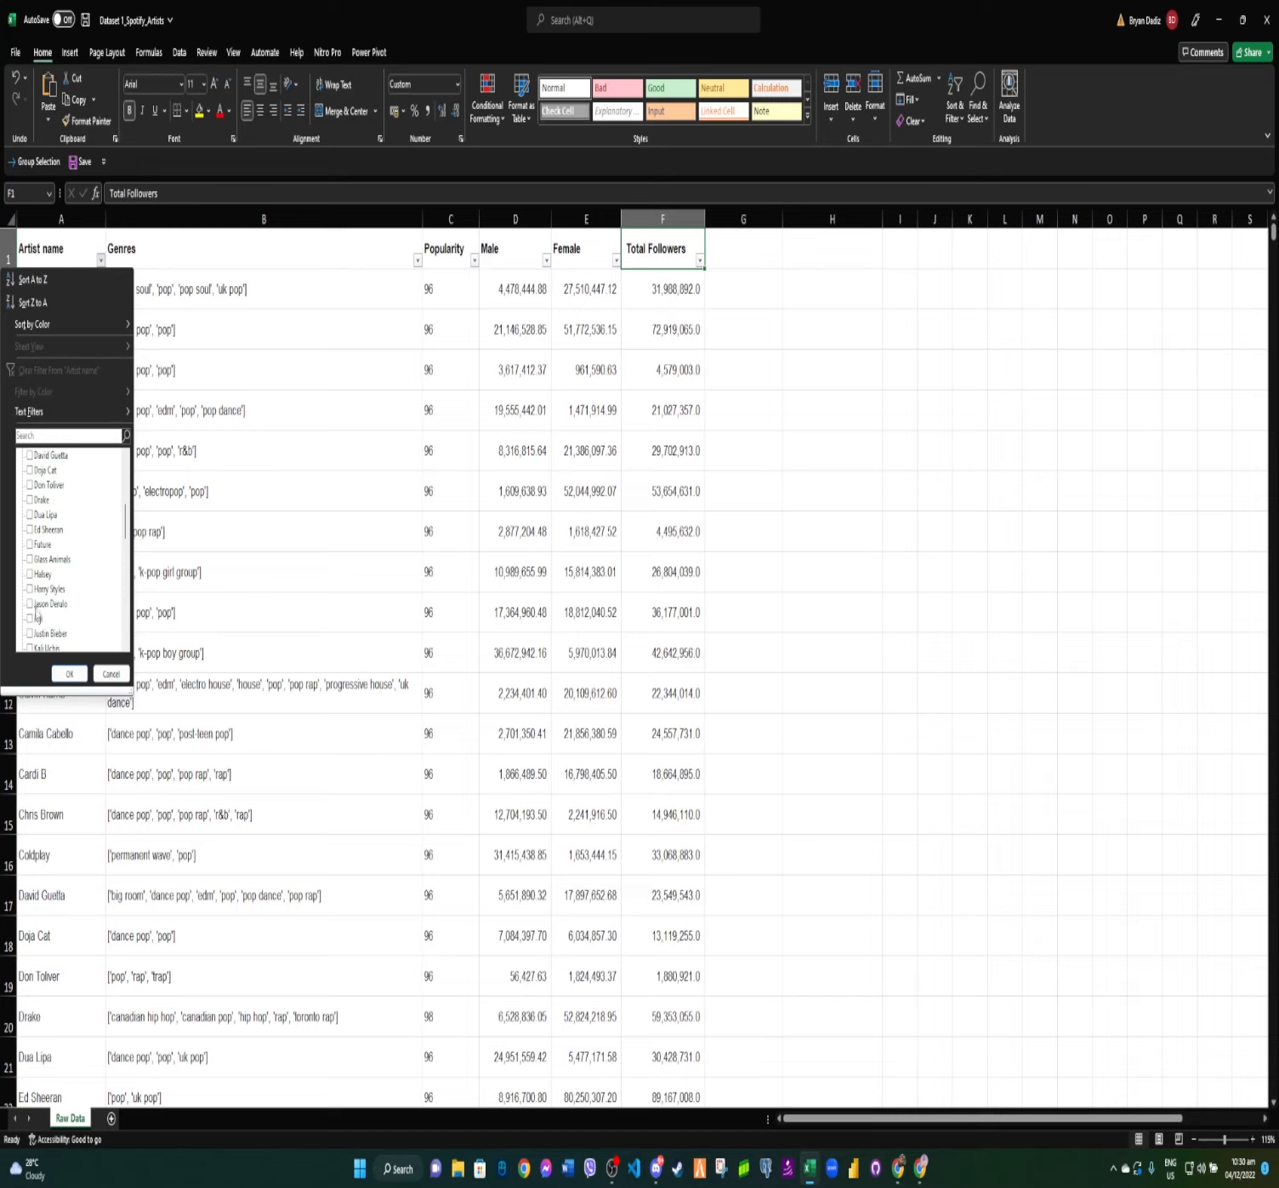
{"action": "left_click", "coordinate": [30, 619]}
{"action": "left_click", "coordinate": [69, 674]}
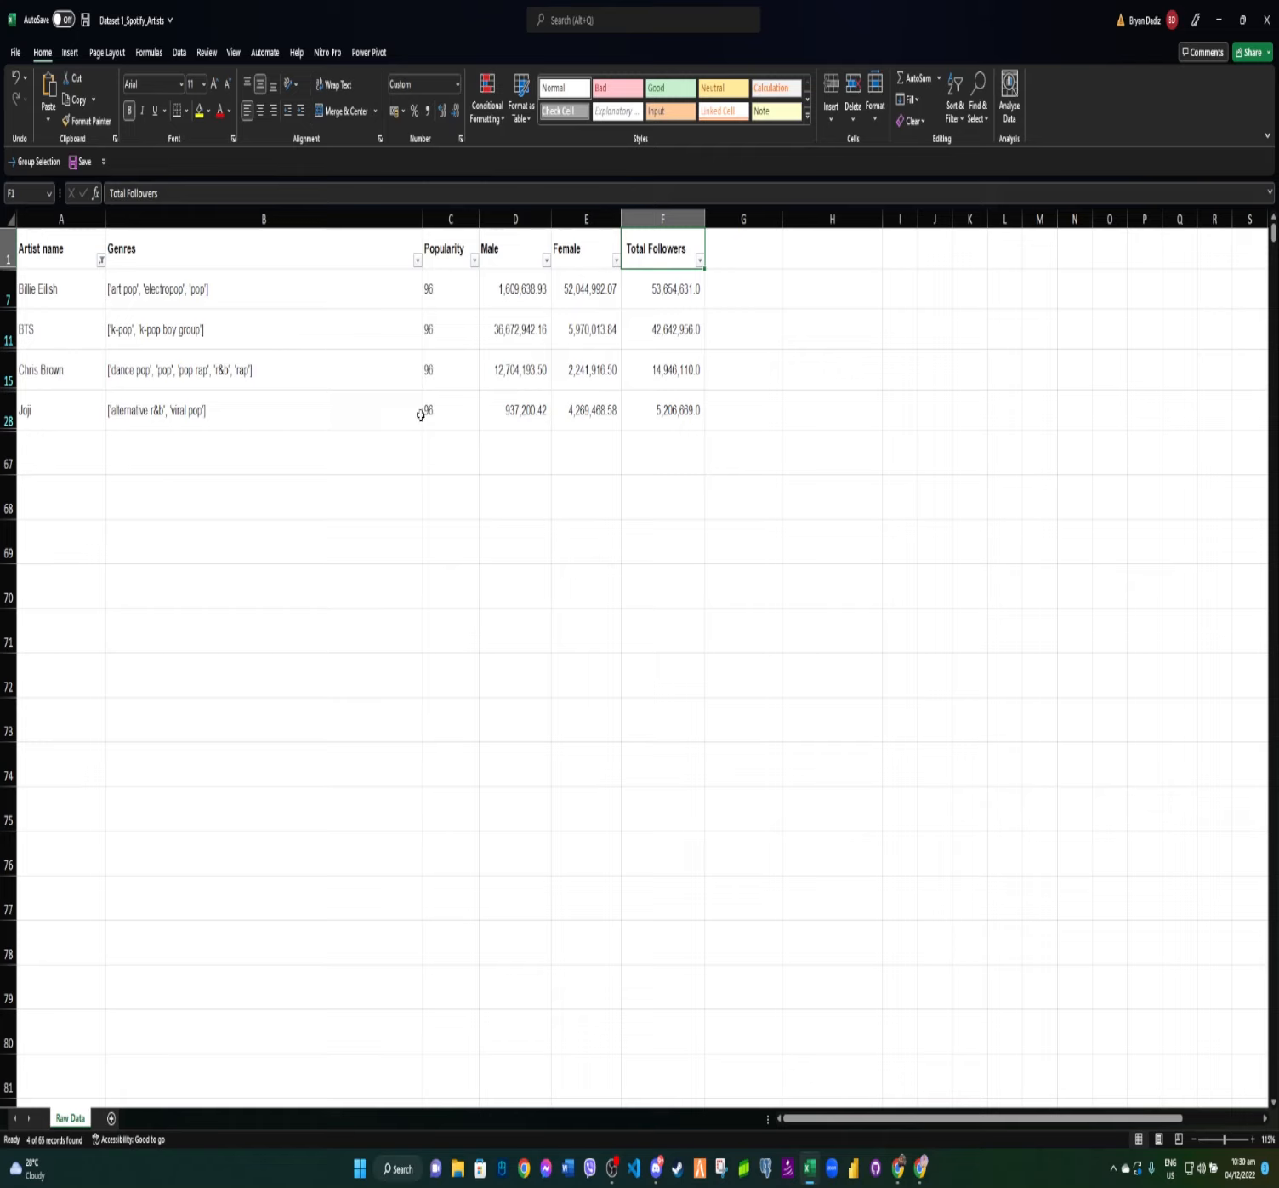
Clear the filter from the Artist name column so all artists are listed again.
{"action": "left_click", "coordinate": [98, 249]}
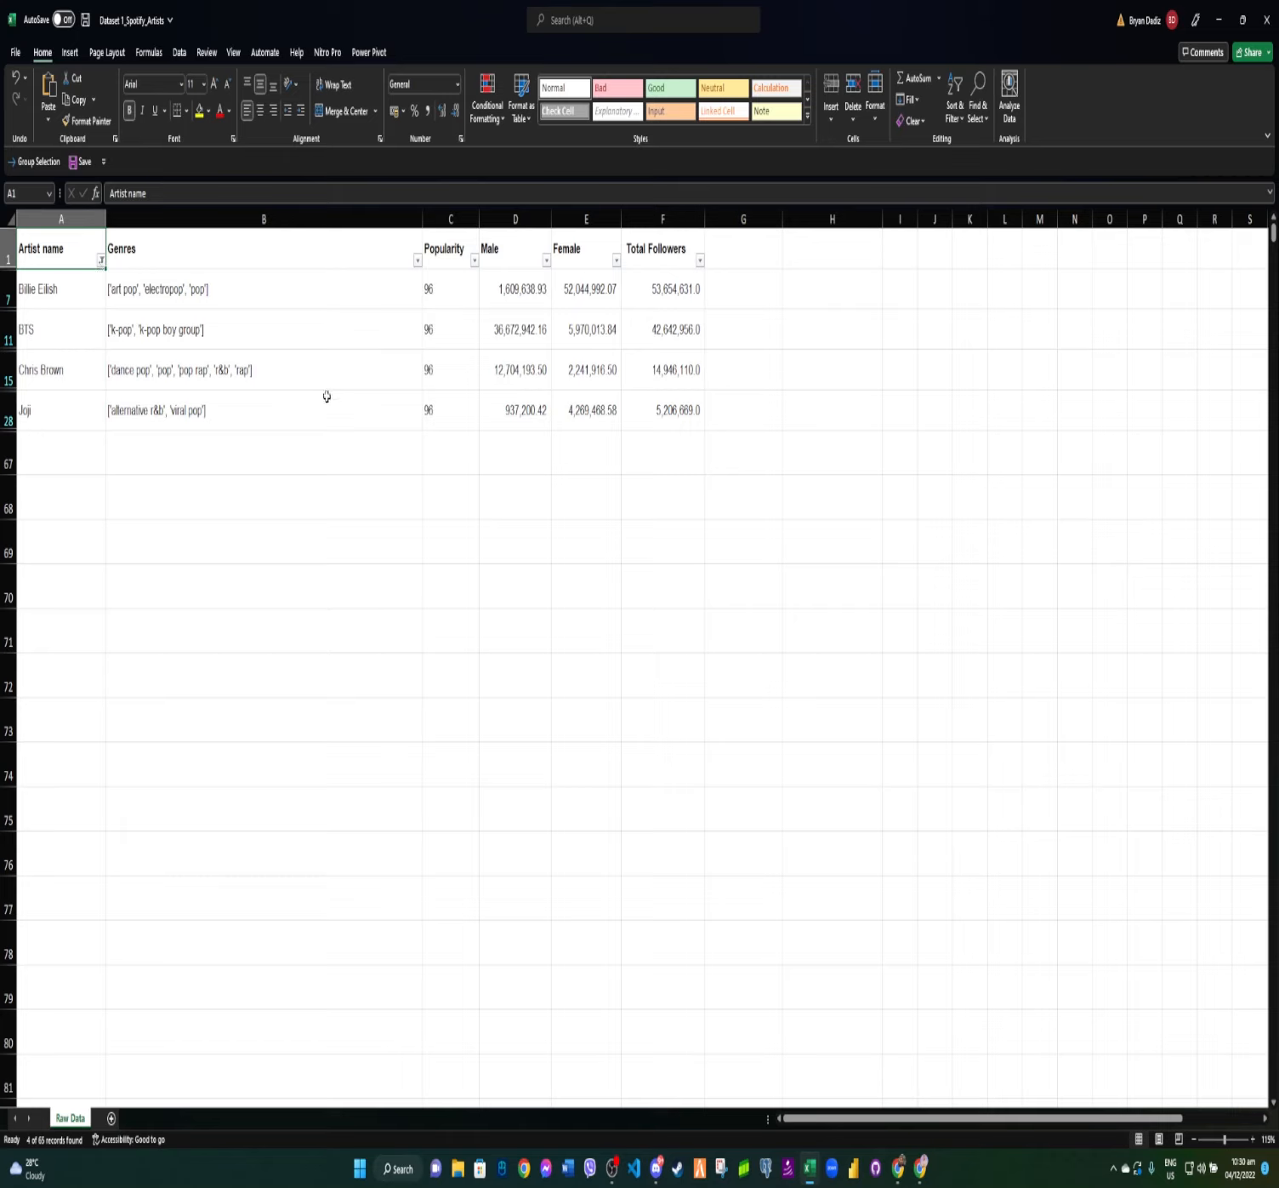
{"action": "left_click", "coordinate": [102, 259]}
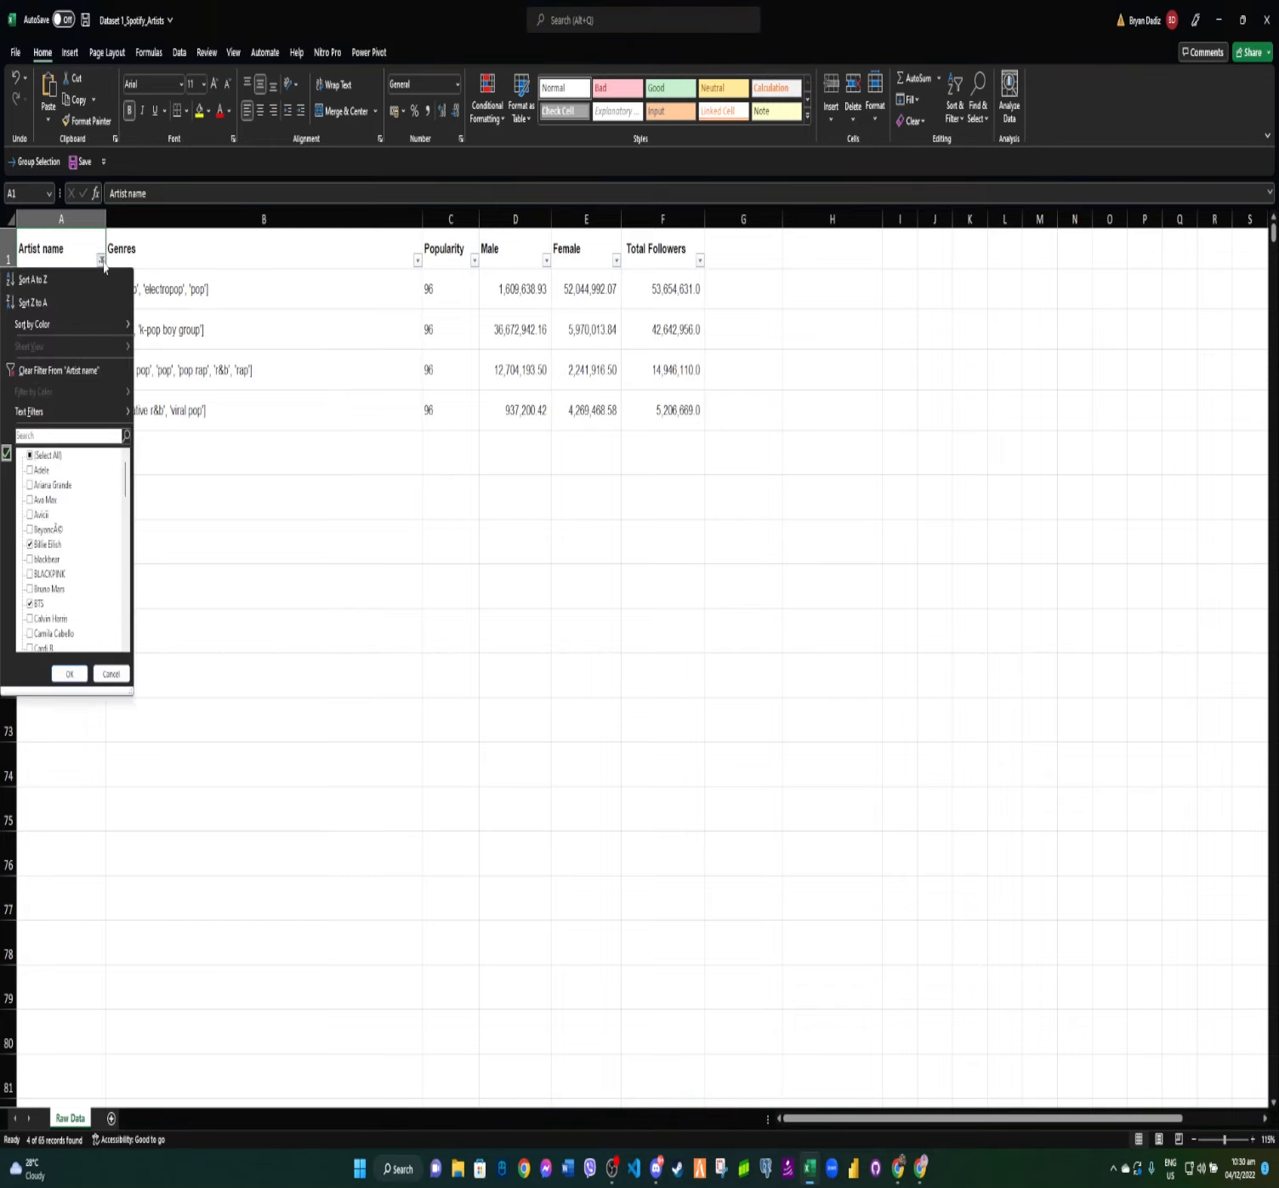
{"action": "left_click", "coordinate": [43, 372]}
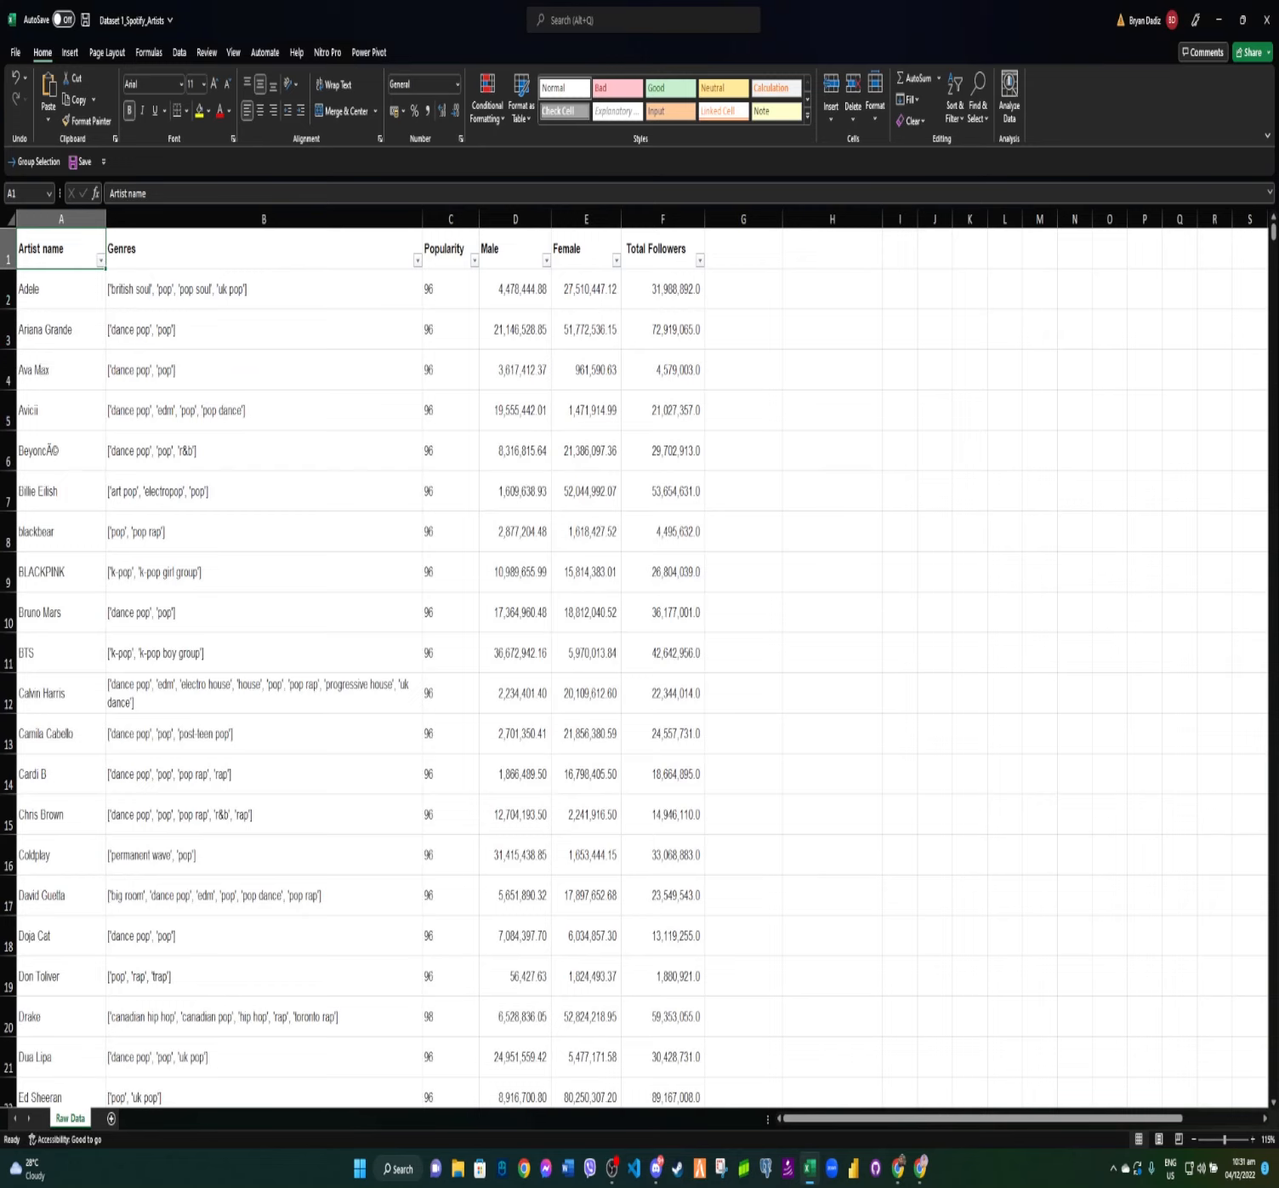
Turn off filtering on the header row from Artist name to Total Followers.
{"action": "left_click", "coordinate": [660, 260]}
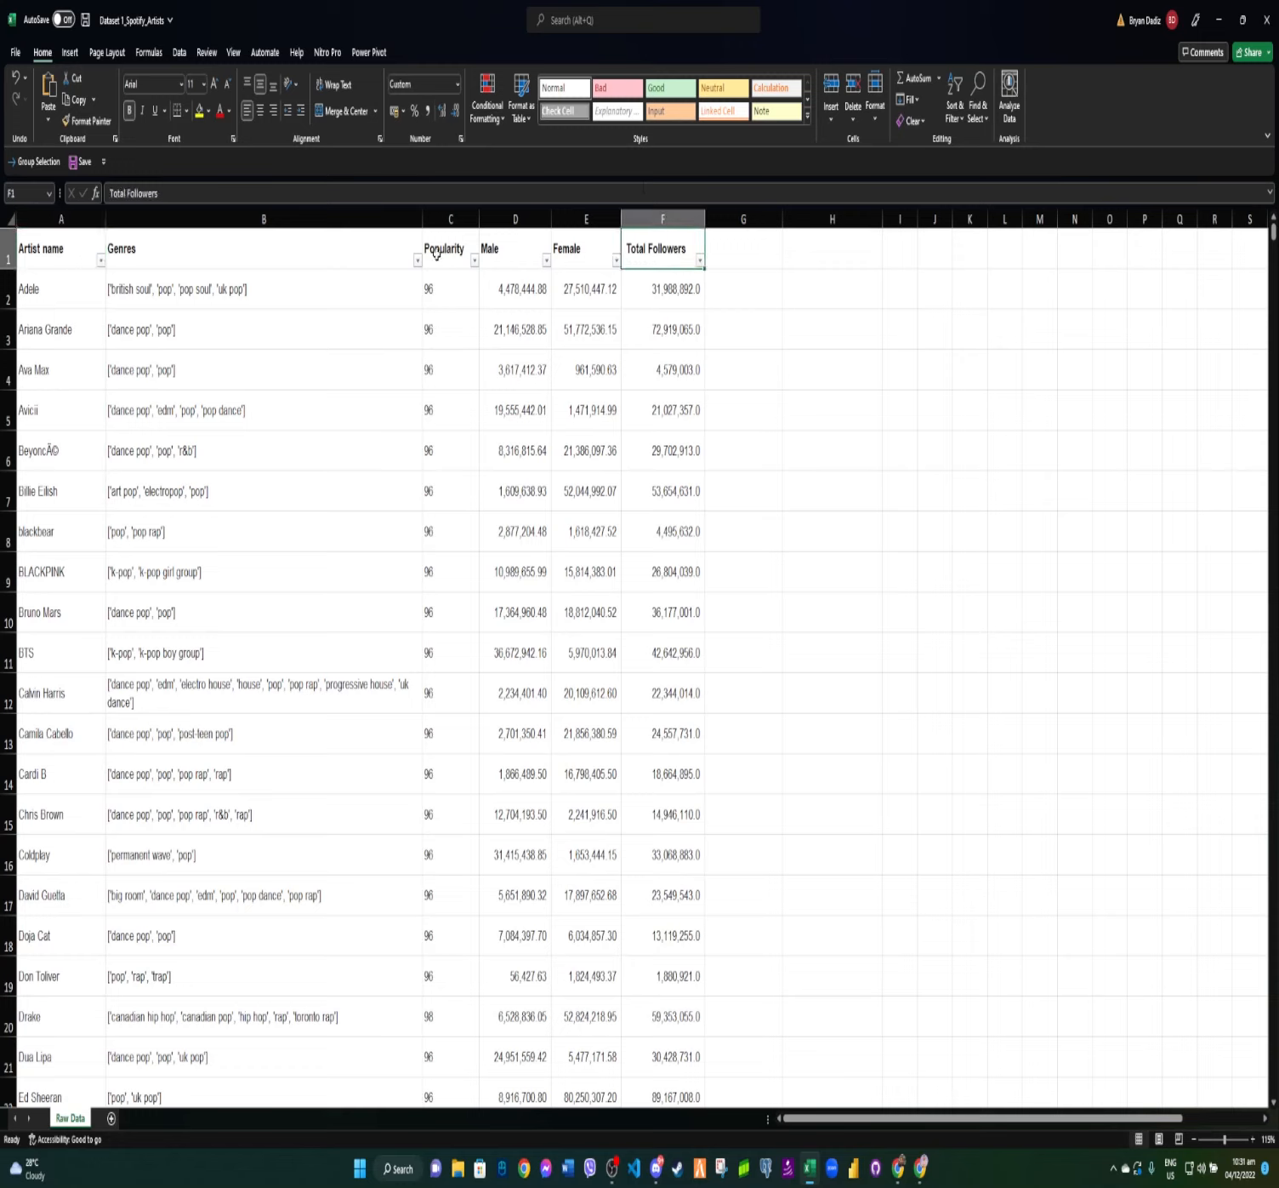
{"action": "left_click", "coordinate": [75, 251]}
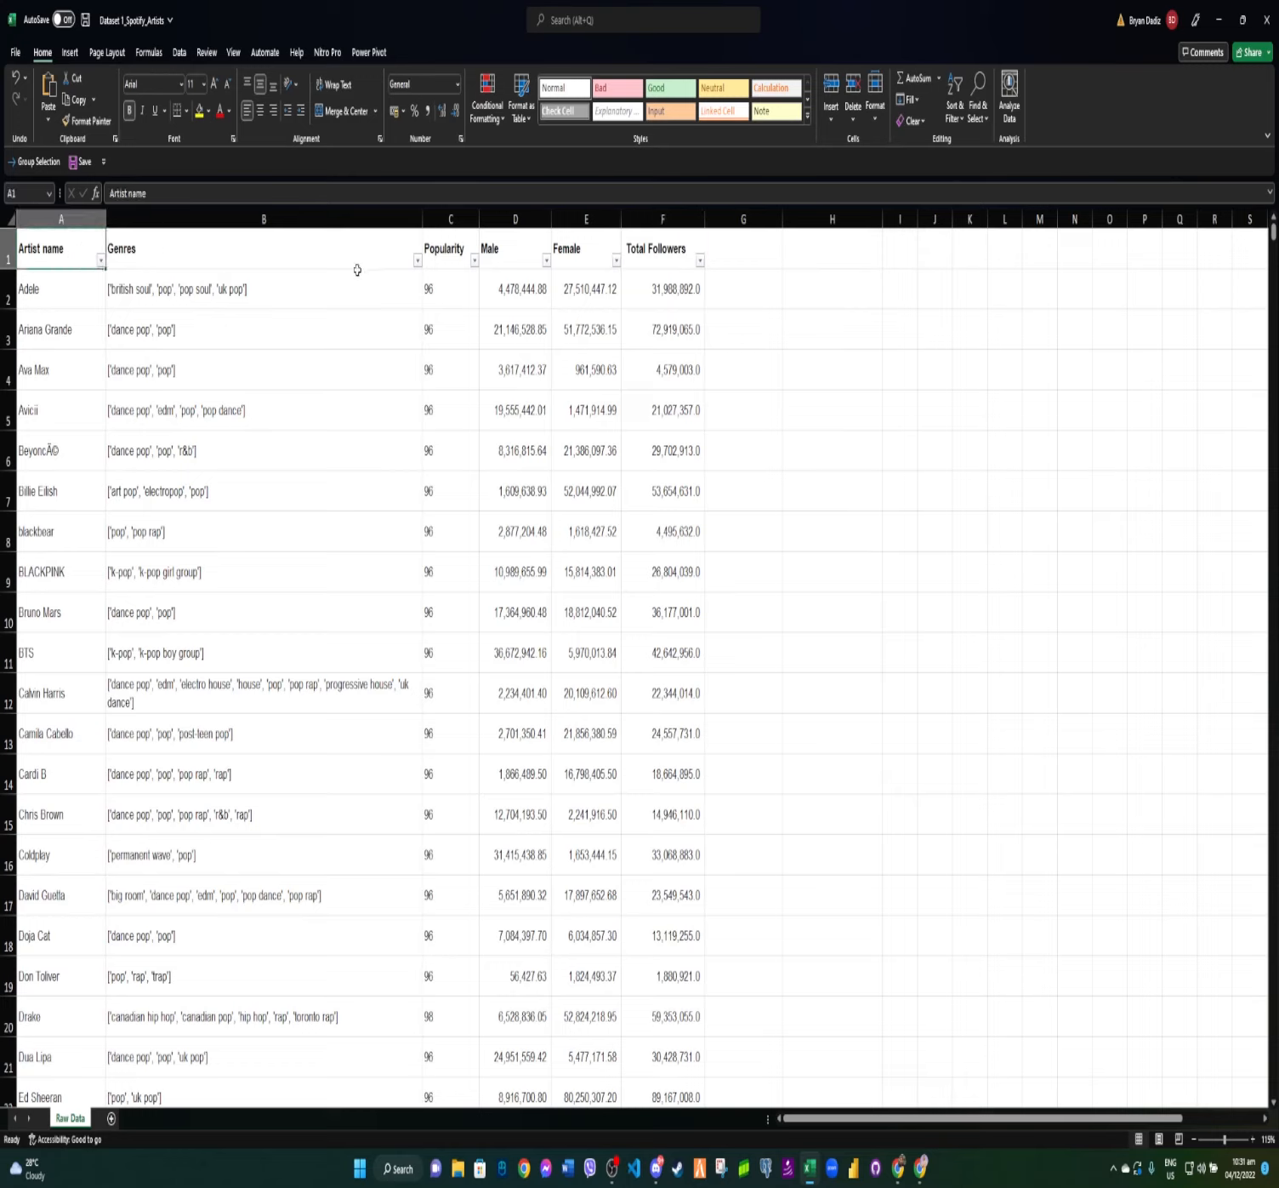
{"action": "left_click", "coordinate": [678, 251], "text": "shift"}
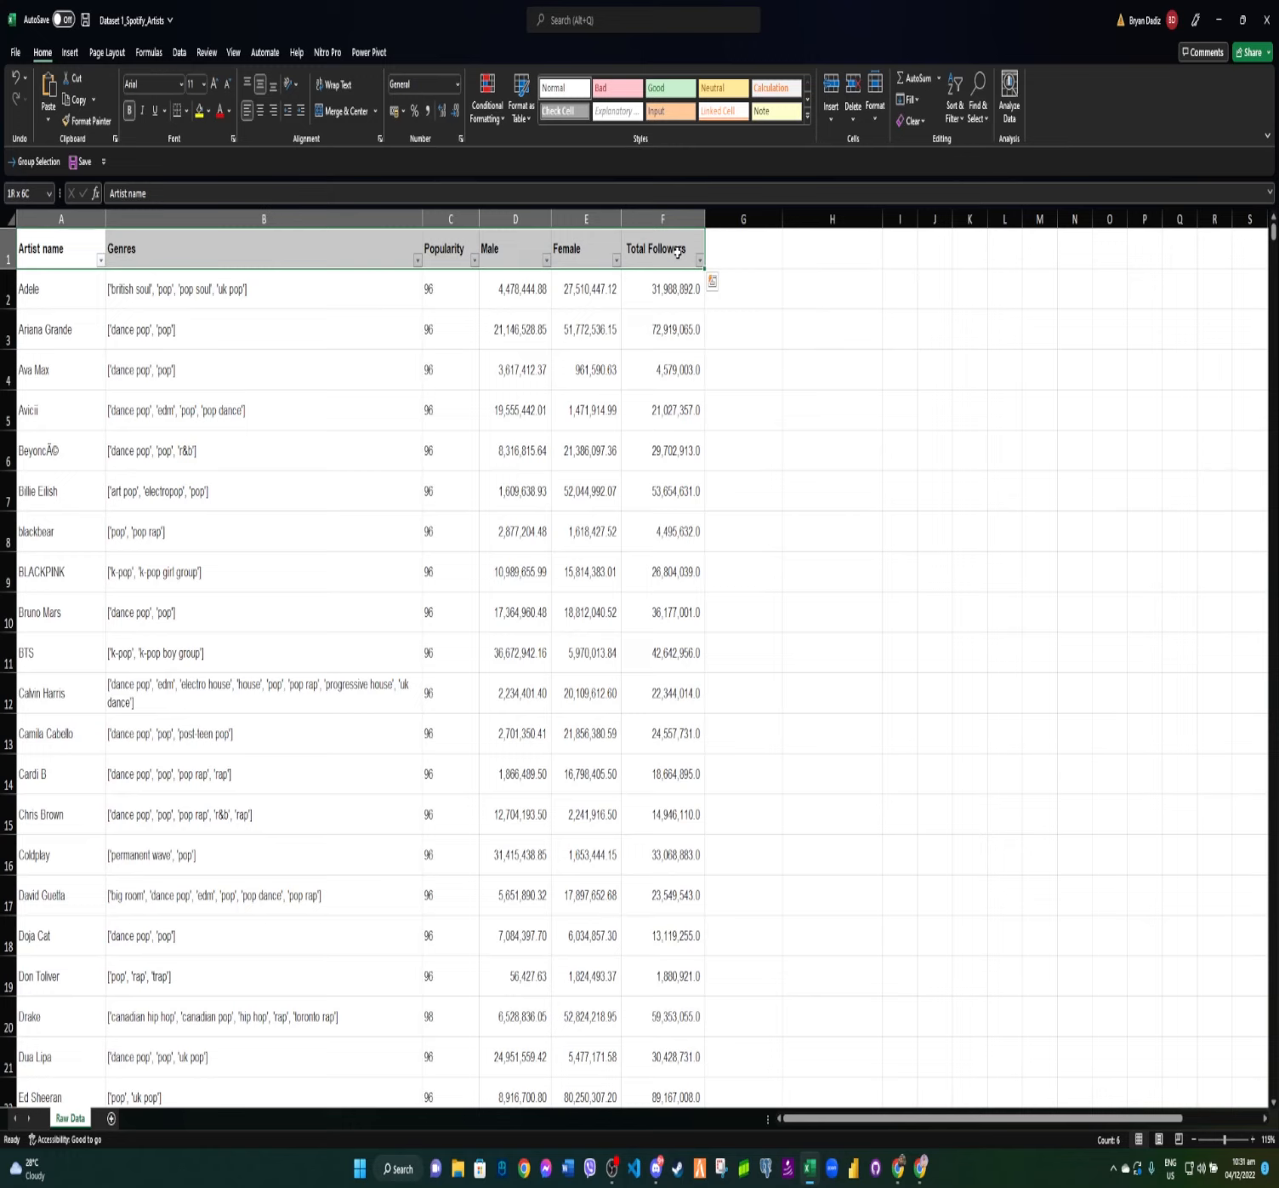
{"action": "left_click", "coordinate": [955, 115]}
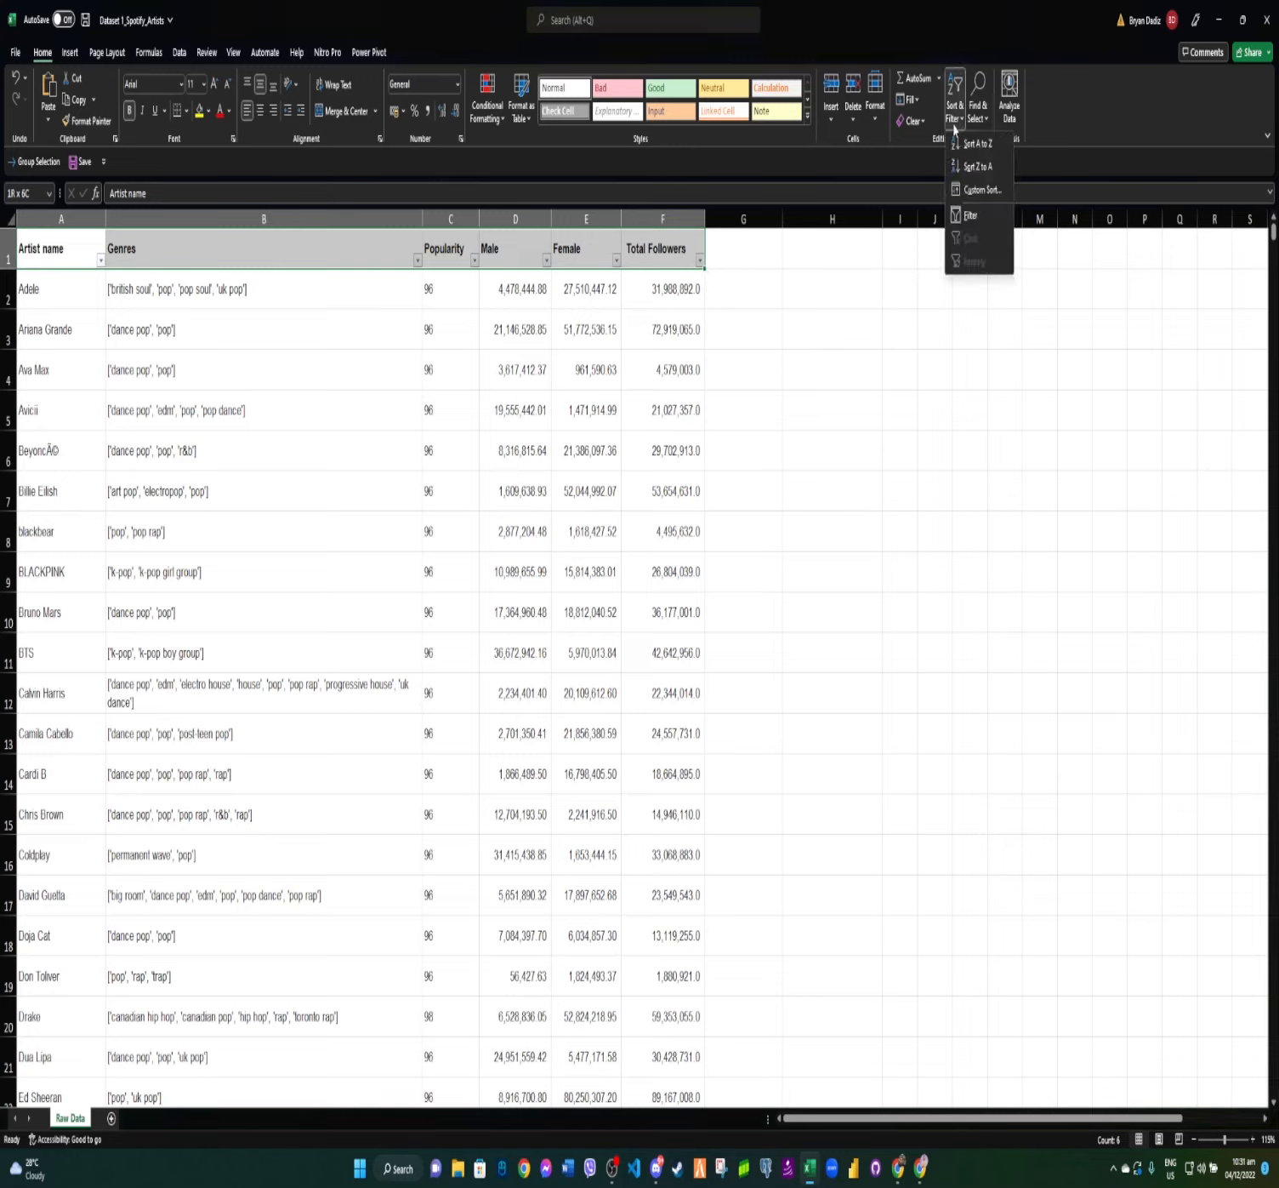
{"action": "left_click", "coordinate": [982, 224]}
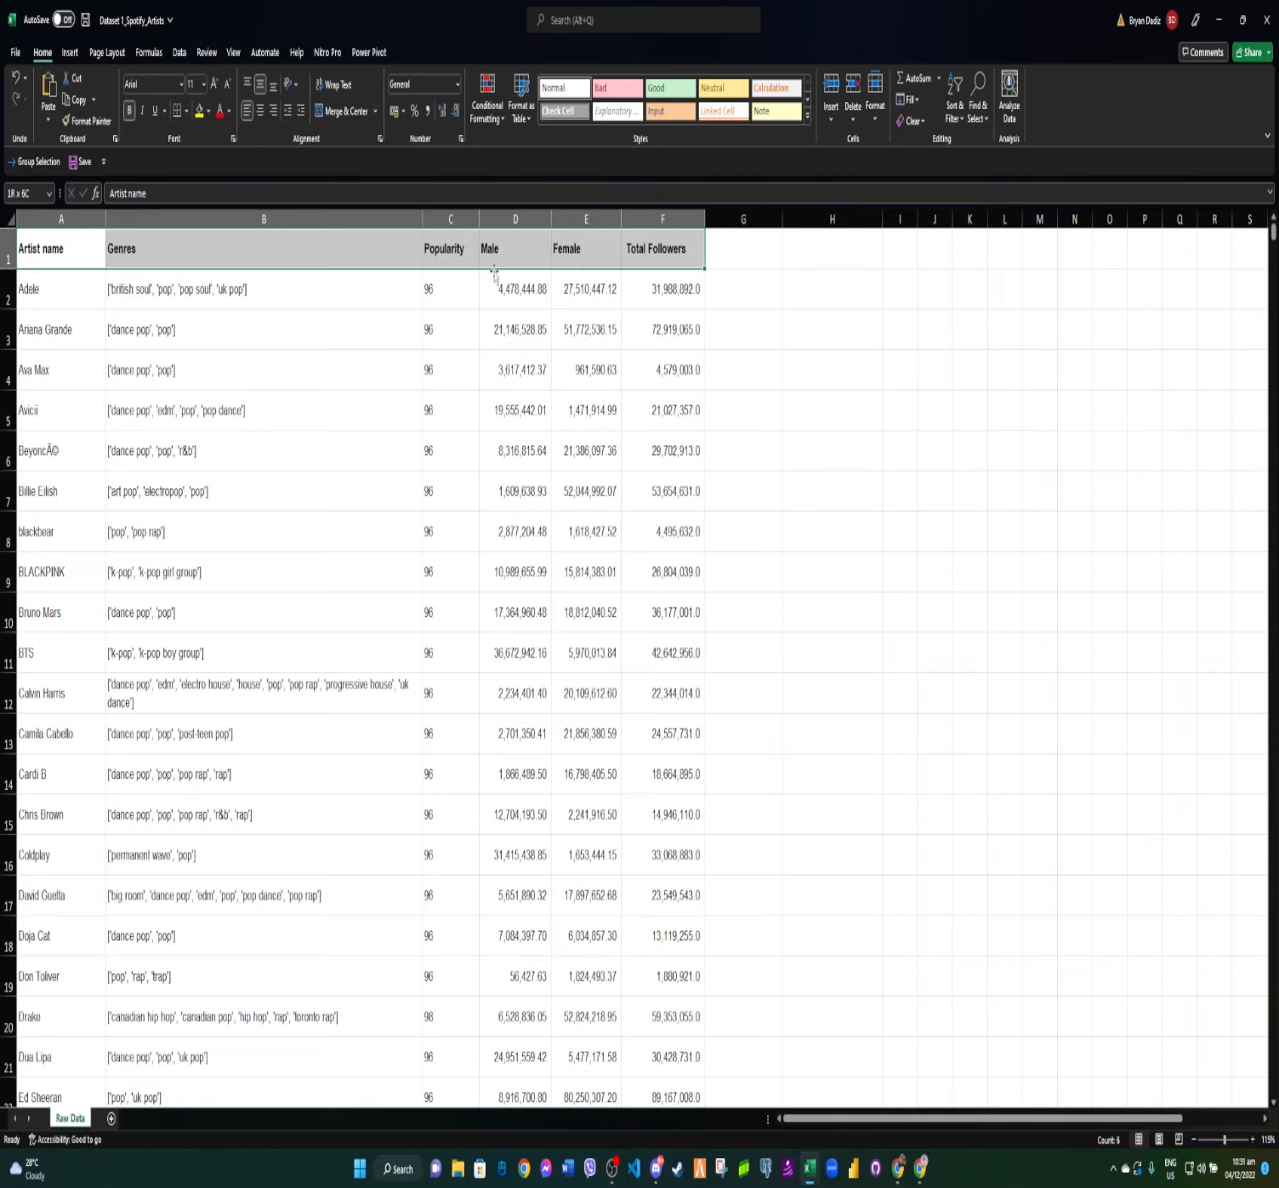
Examine the artist rows for irregular follower figures, checking the genre and Male follower cells in the Harry Styles row.
{"action": "left_click", "coordinate": [555, 373]}
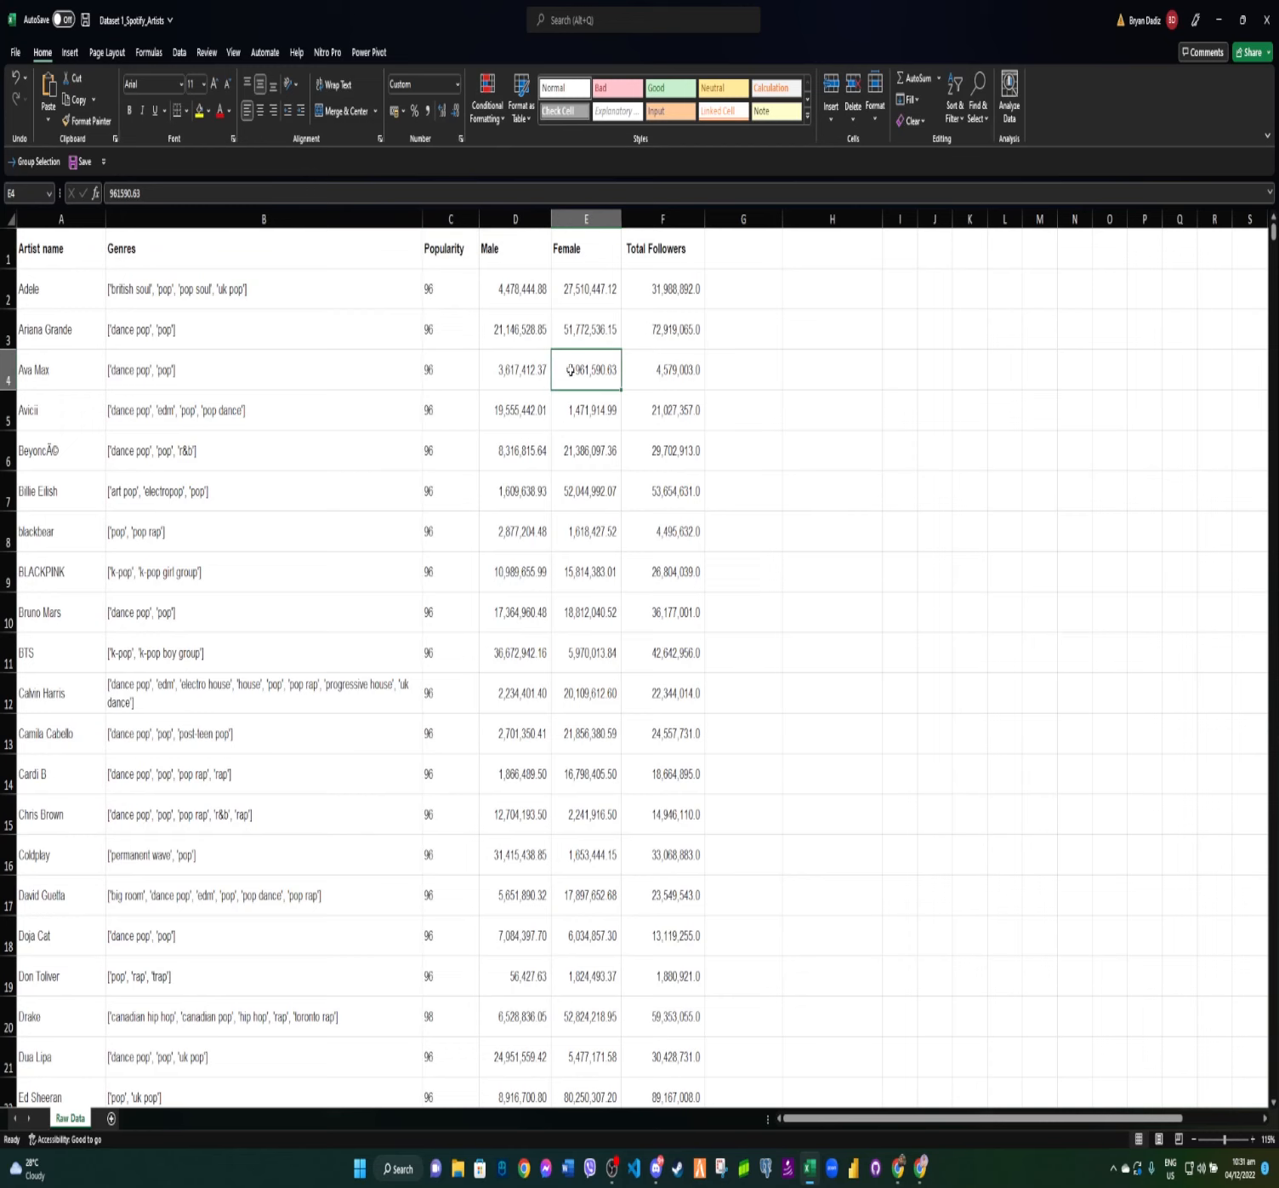
{"action": "scroll", "coordinate": [542, 372], "scroll_direction": "down", "scroll_amount": 4}
{"action": "scroll", "coordinate": [548, 431], "scroll_direction": "down", "scroll_amount": 3}
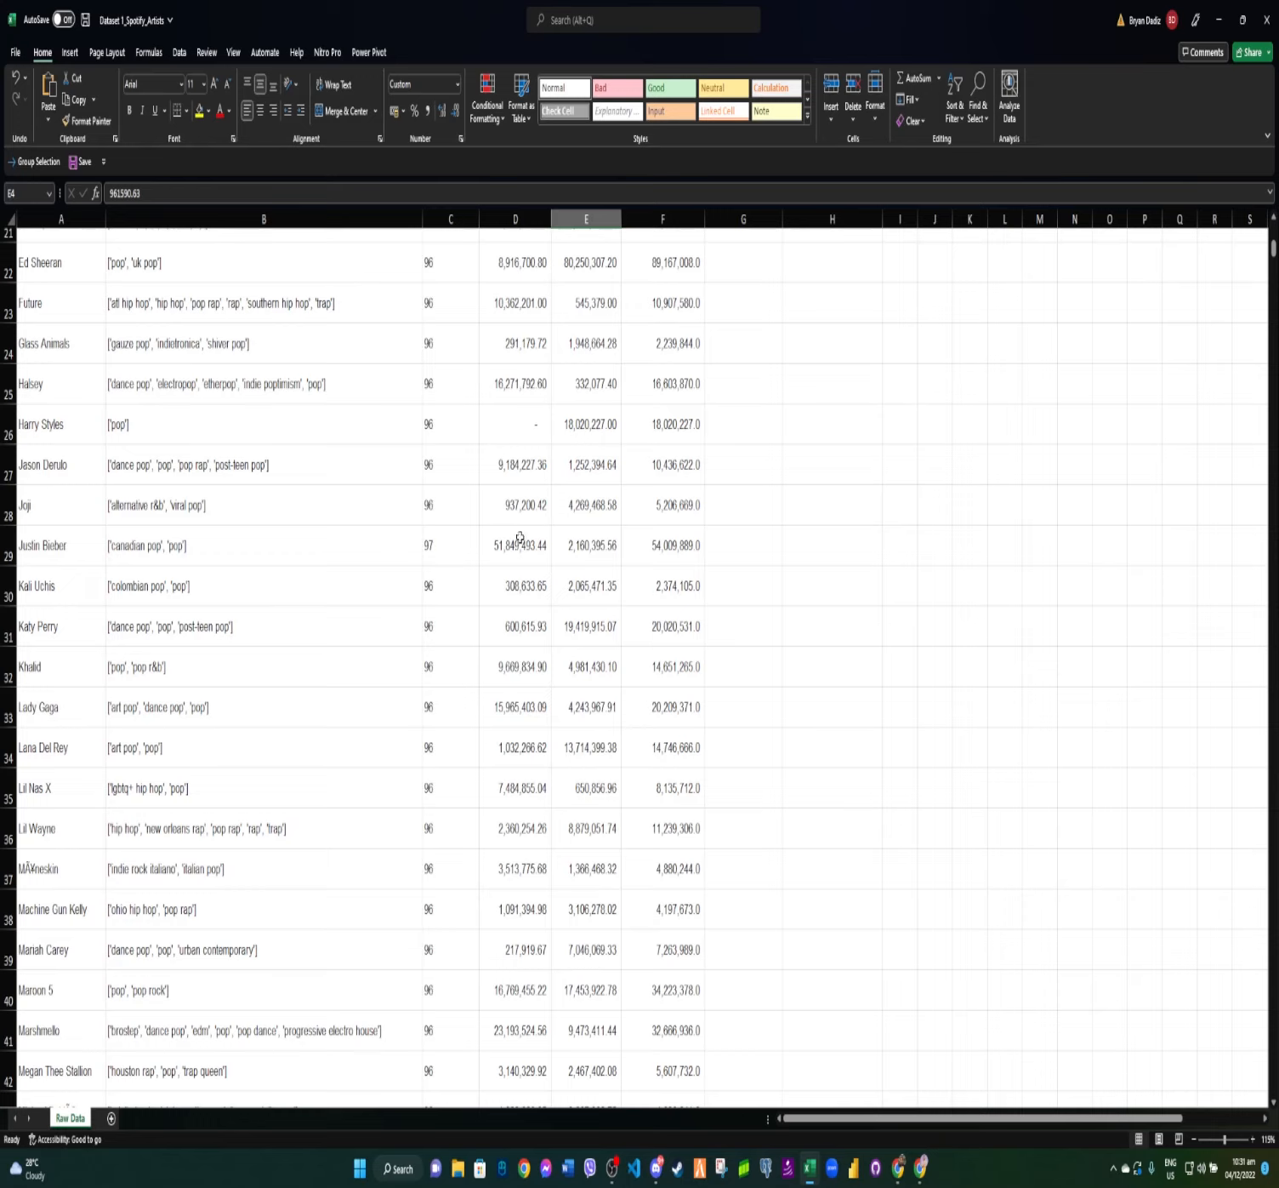
{"action": "left_click", "coordinate": [512, 431]}
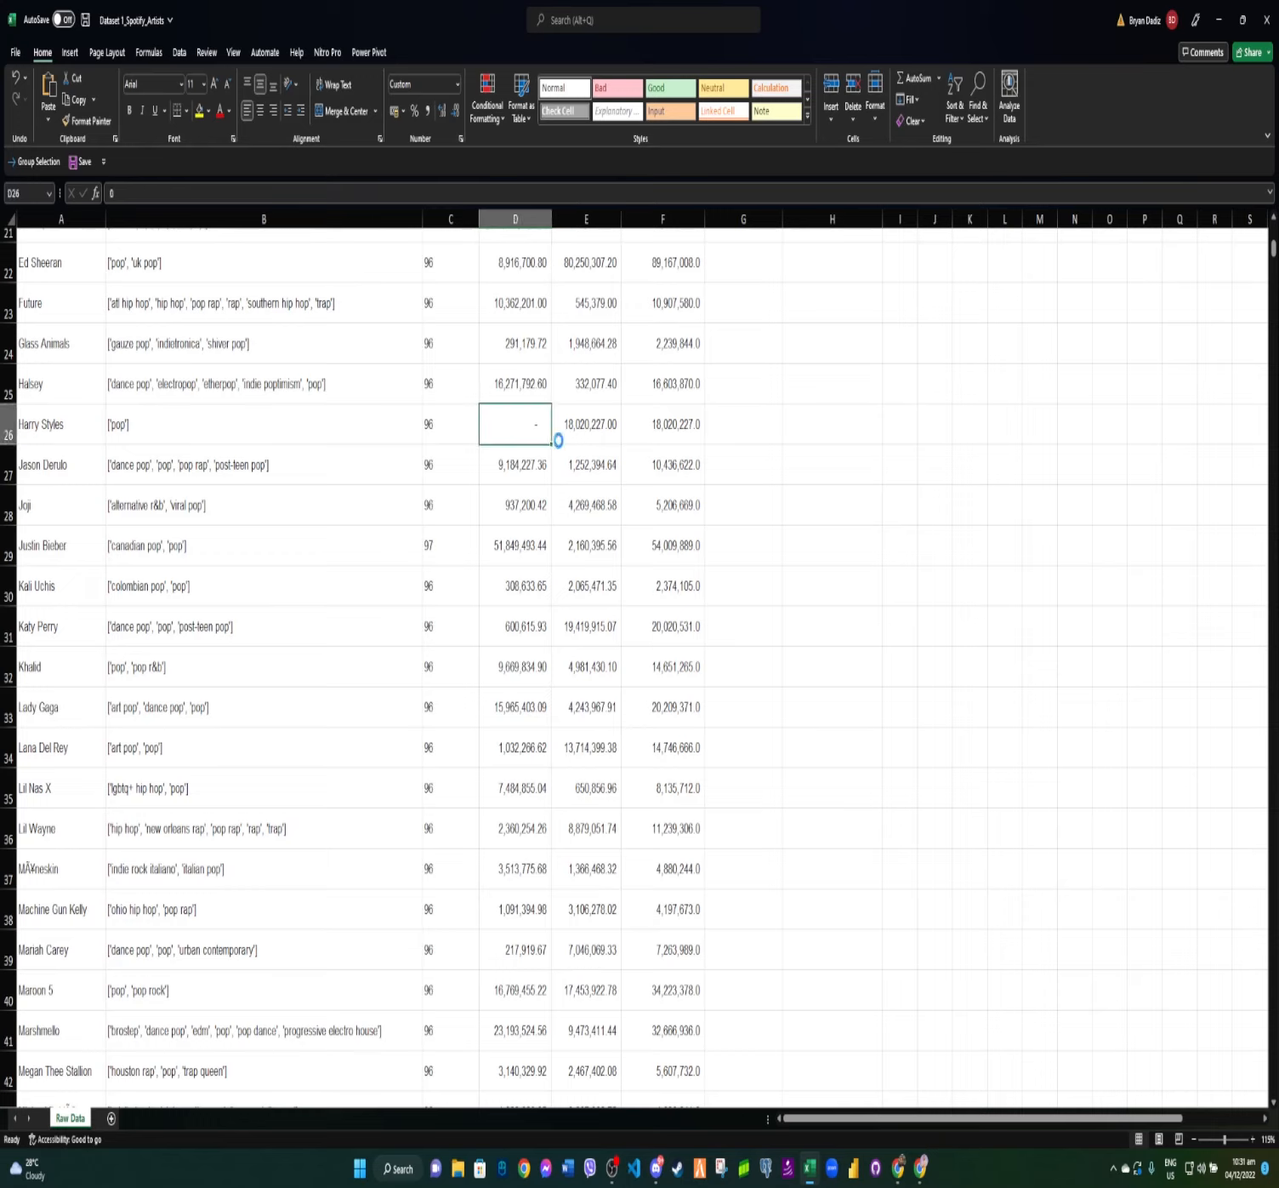
{"action": "scroll", "coordinate": [557, 437], "scroll_direction": "up", "scroll_amount": 3, "text": "ctrl"}
{"action": "left_click_drag", "start_coordinate": [936, 1118], "coordinate": [789, 1118]}
{"action": "left_click", "coordinate": [59, 391]}
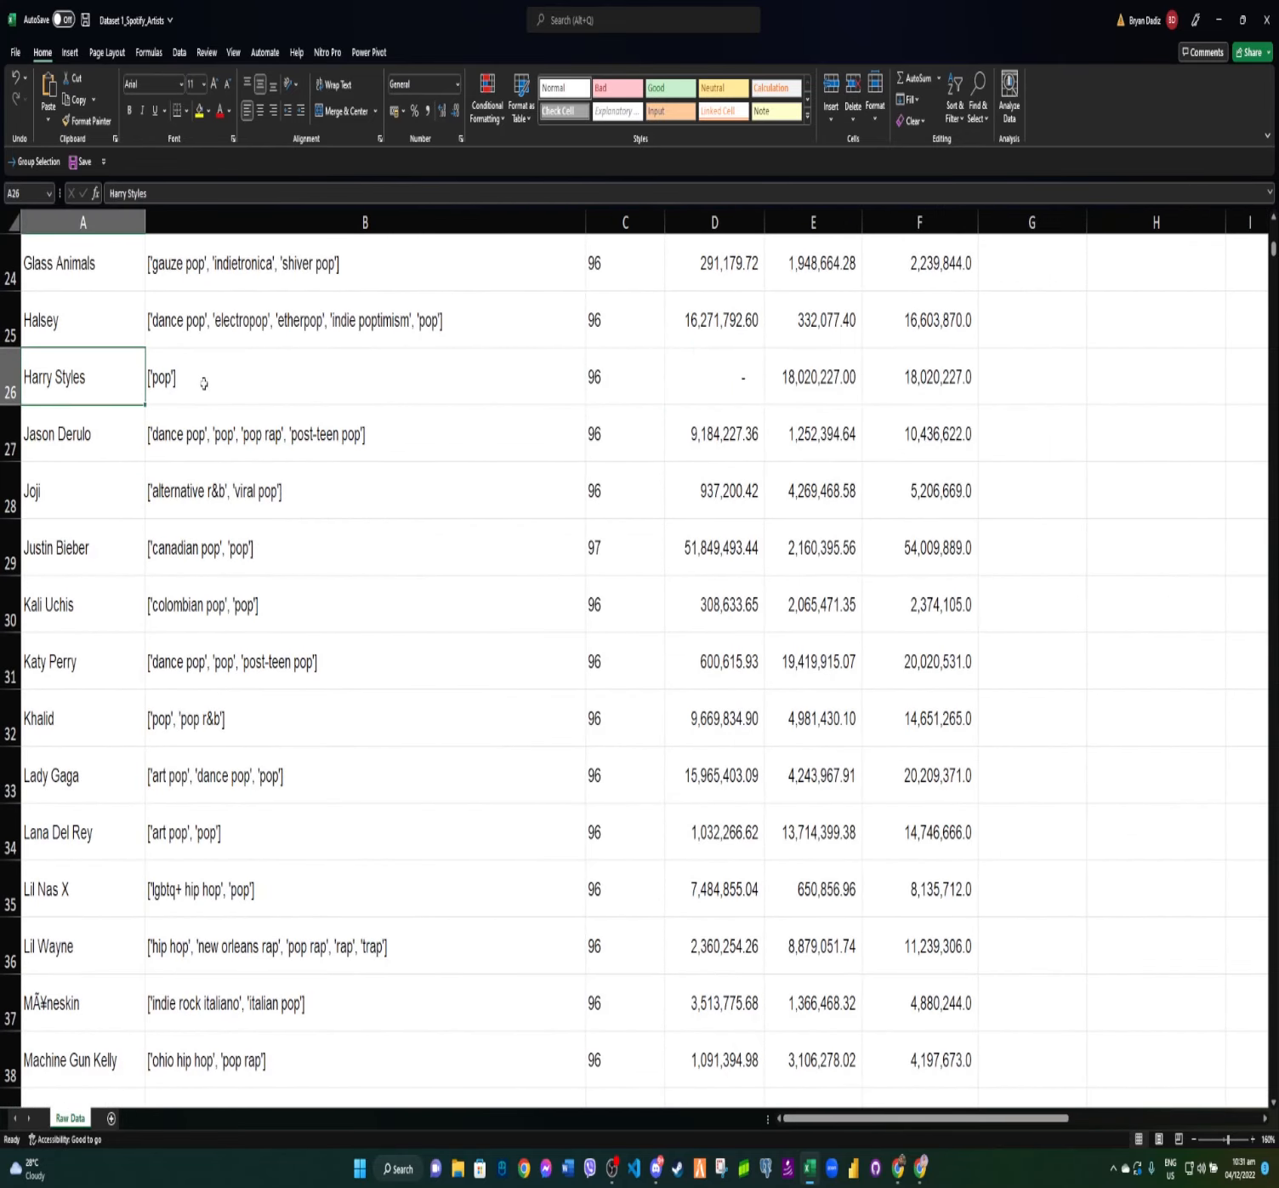
{"action": "left_click", "coordinate": [204, 383]}
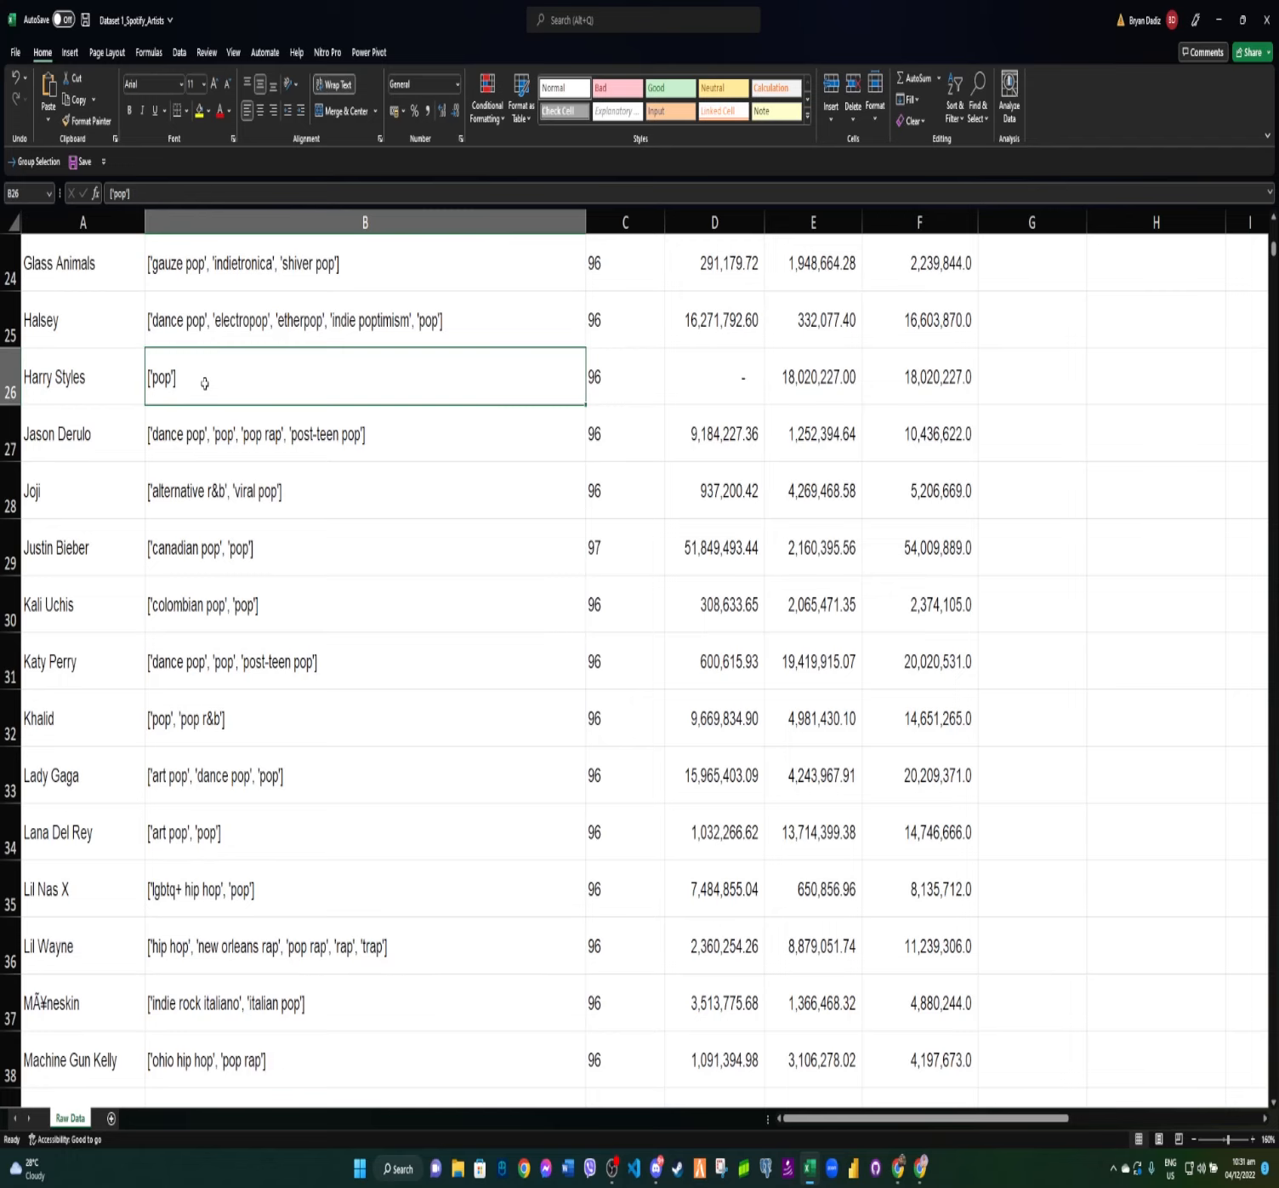
{"action": "left_click", "coordinate": [751, 391]}
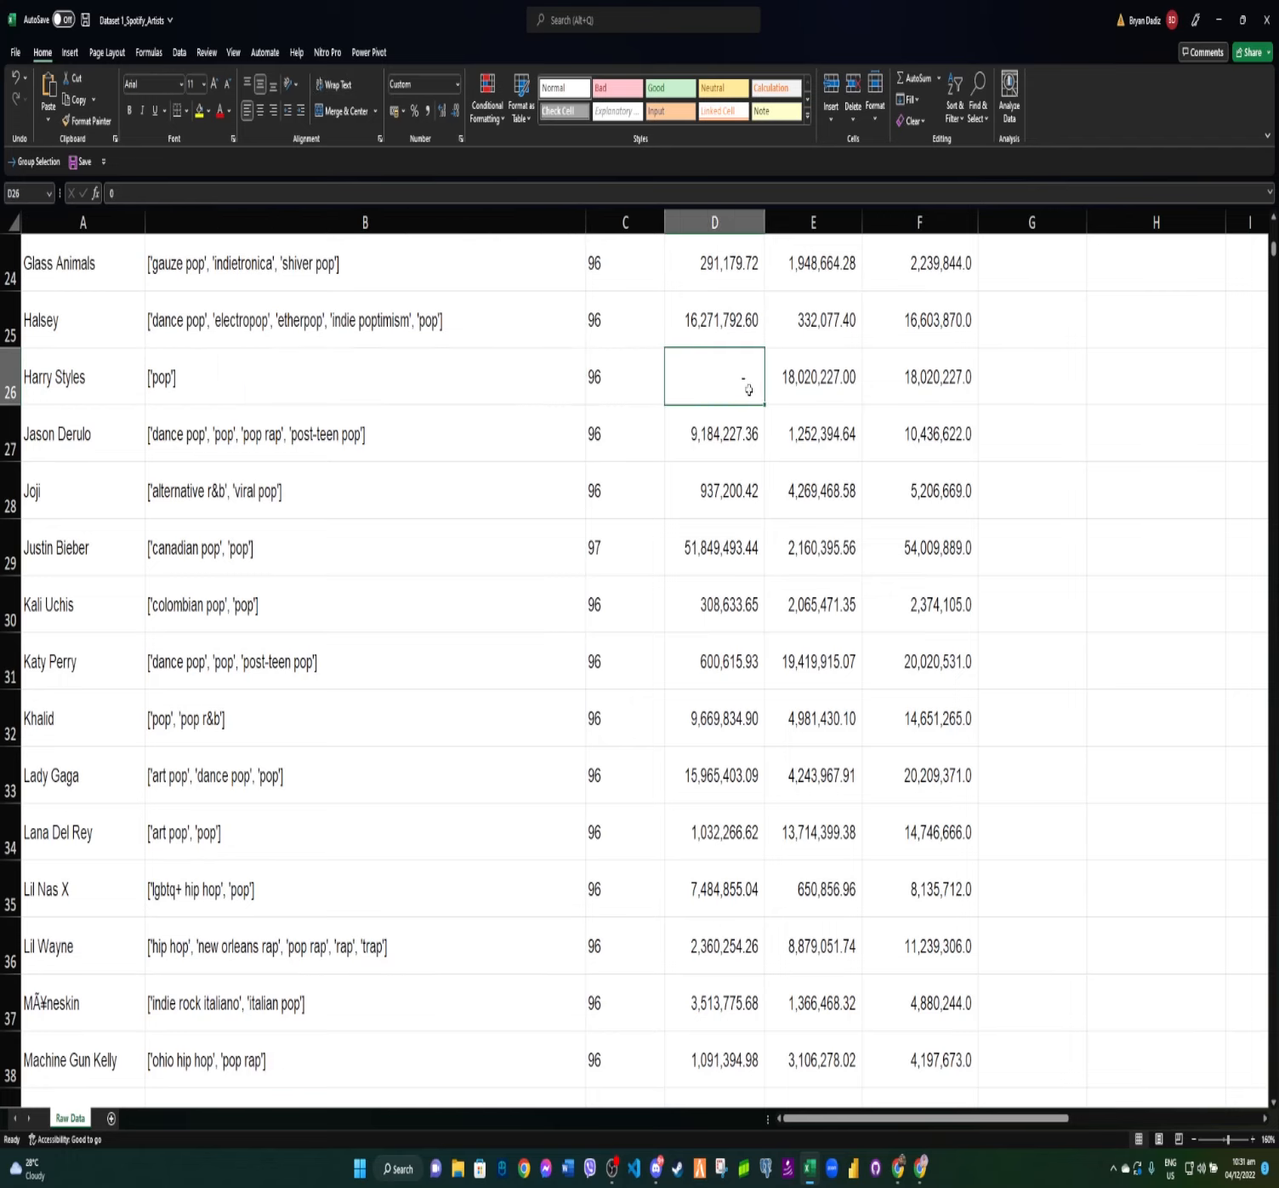
{"action": "scroll", "coordinate": [750, 389], "scroll_direction": "up", "scroll_amount": 8}
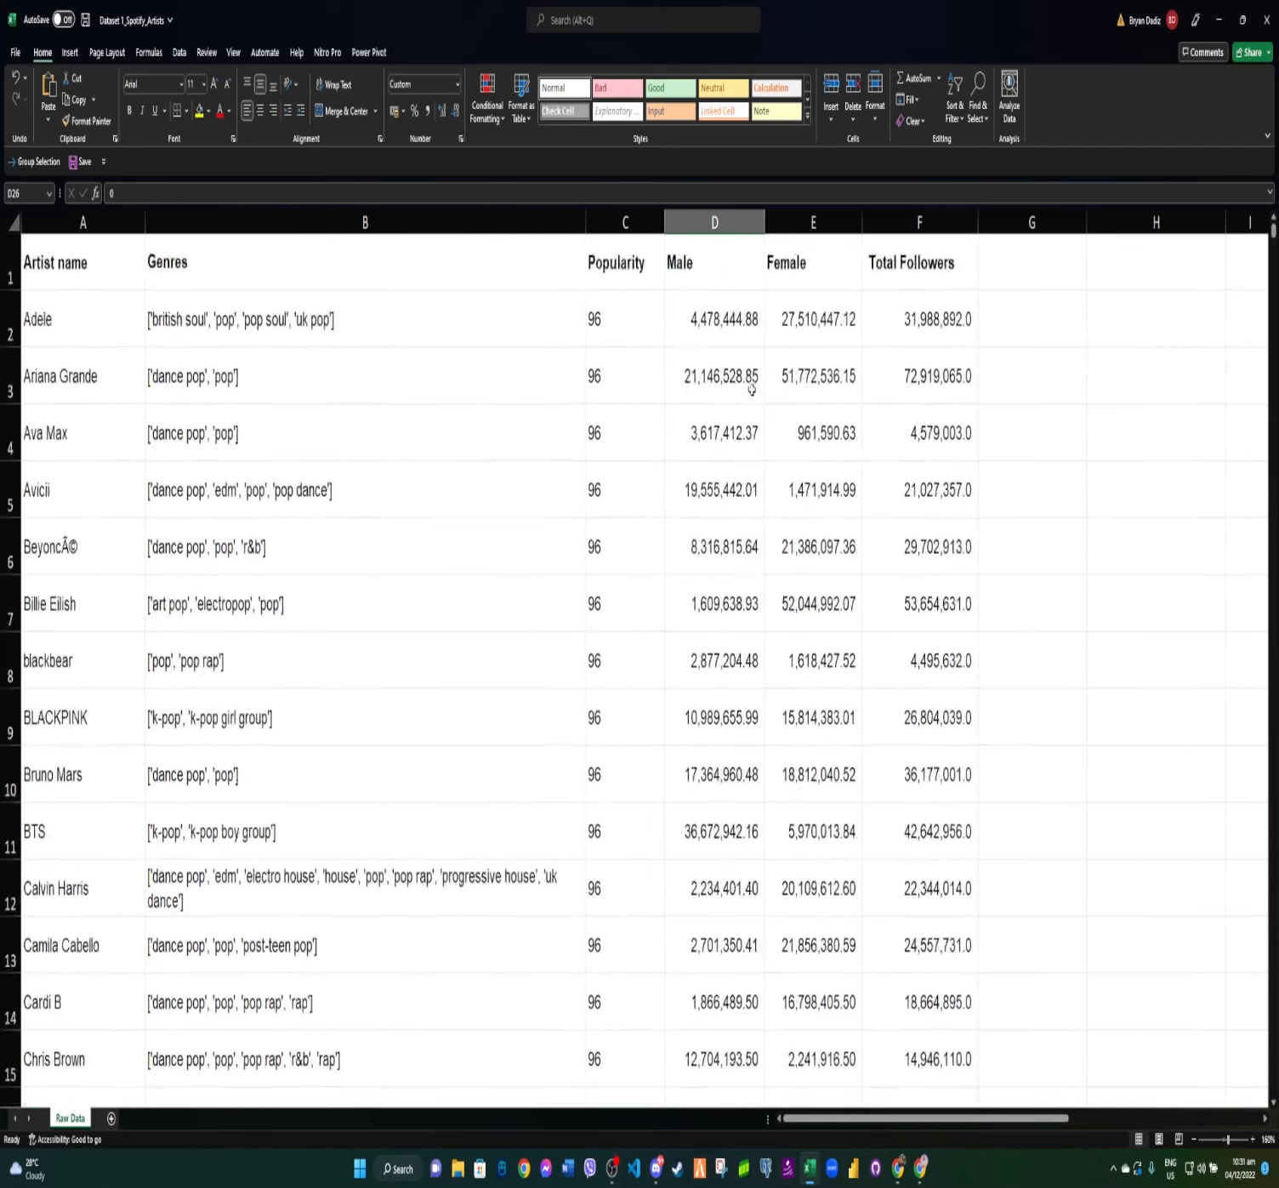
{"action": "scroll", "coordinate": [712, 332], "scroll_direction": "down", "scroll_amount": 2}
{"action": "scroll", "coordinate": [712, 331], "scroll_direction": "down", "scroll_amount": 4}
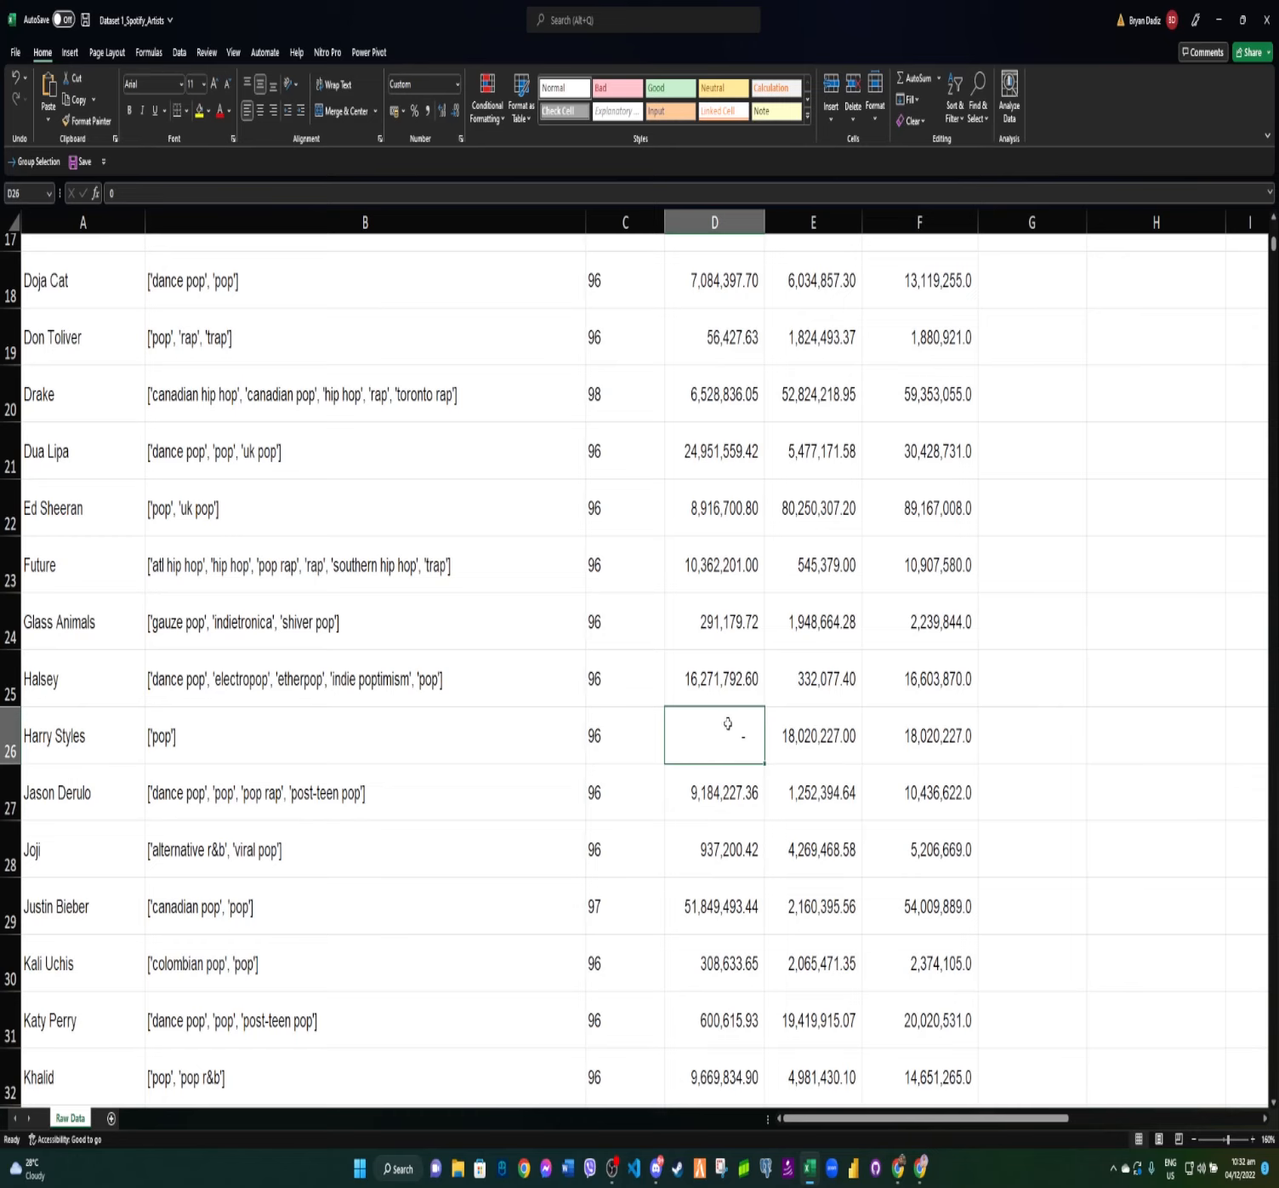
{"action": "scroll", "coordinate": [749, 689], "scroll_direction": "up", "scroll_amount": 5}
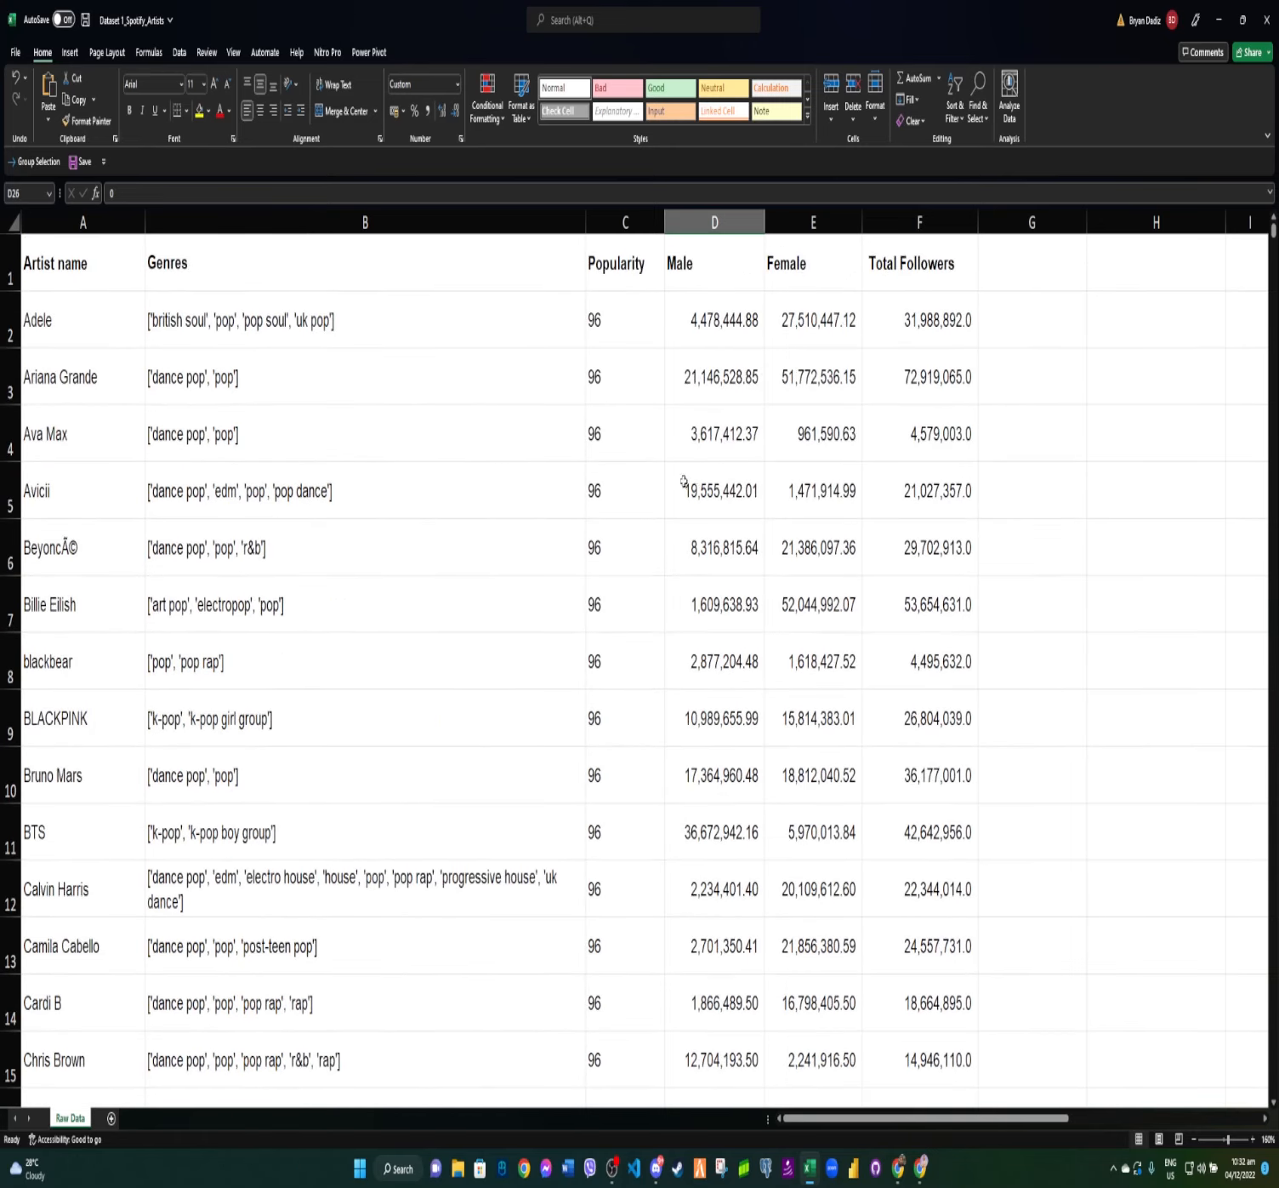
Highlight cells less than 1000000 in the entire Male column with Light Red Fill with Dark Red Text.
{"action": "left_click", "coordinate": [724, 222]}
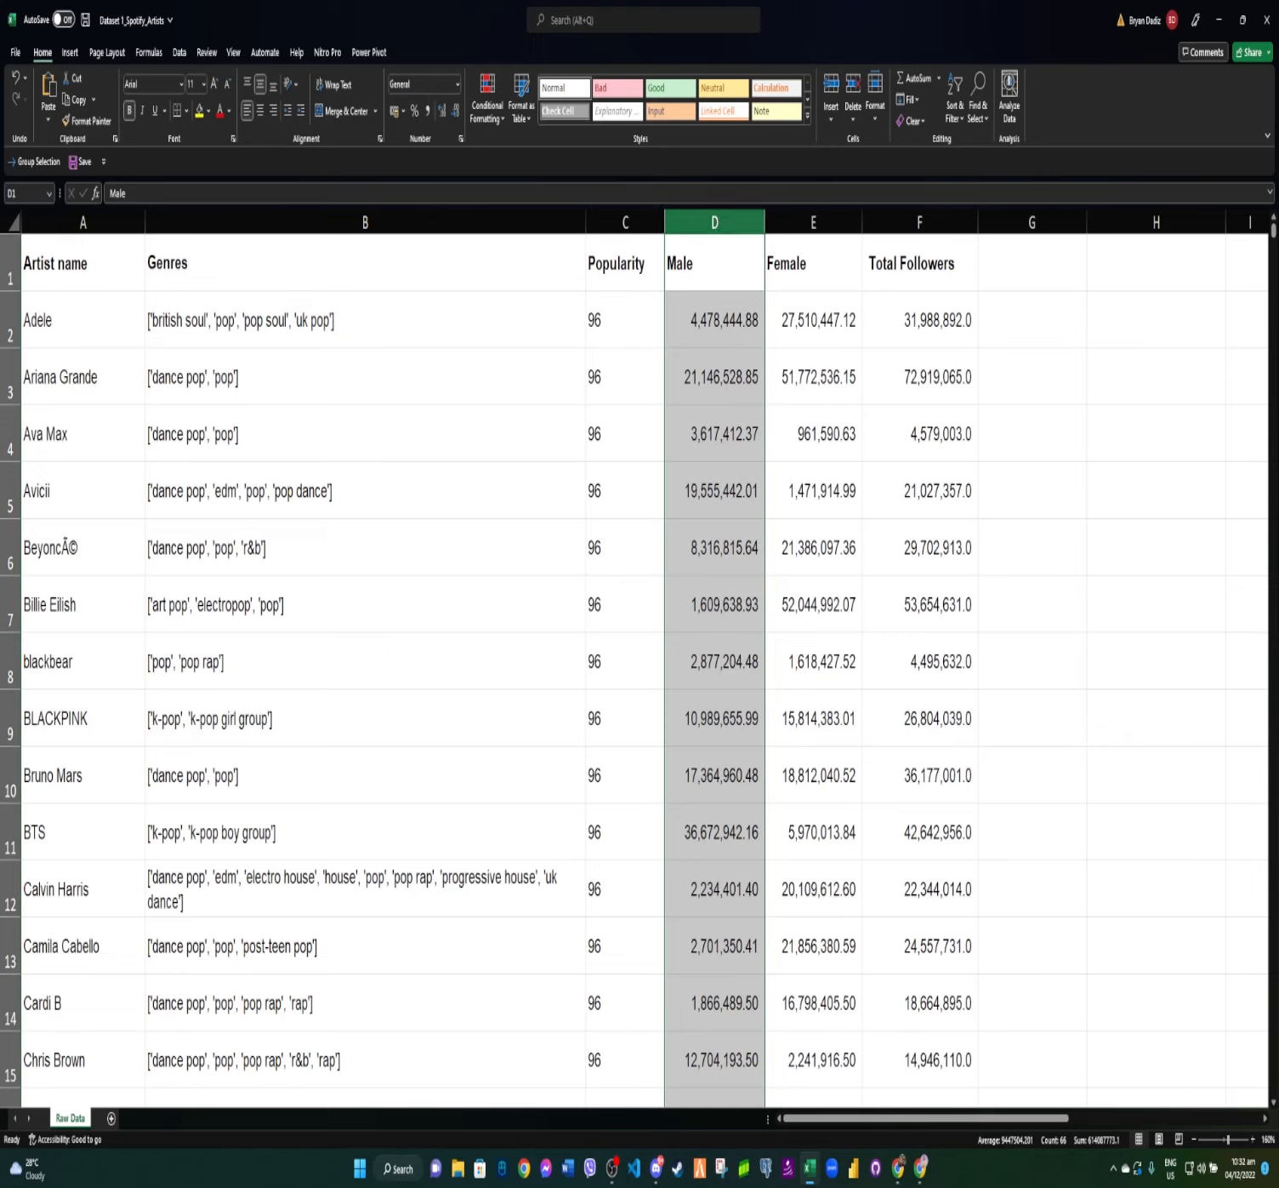
{"action": "left_click", "coordinate": [493, 110]}
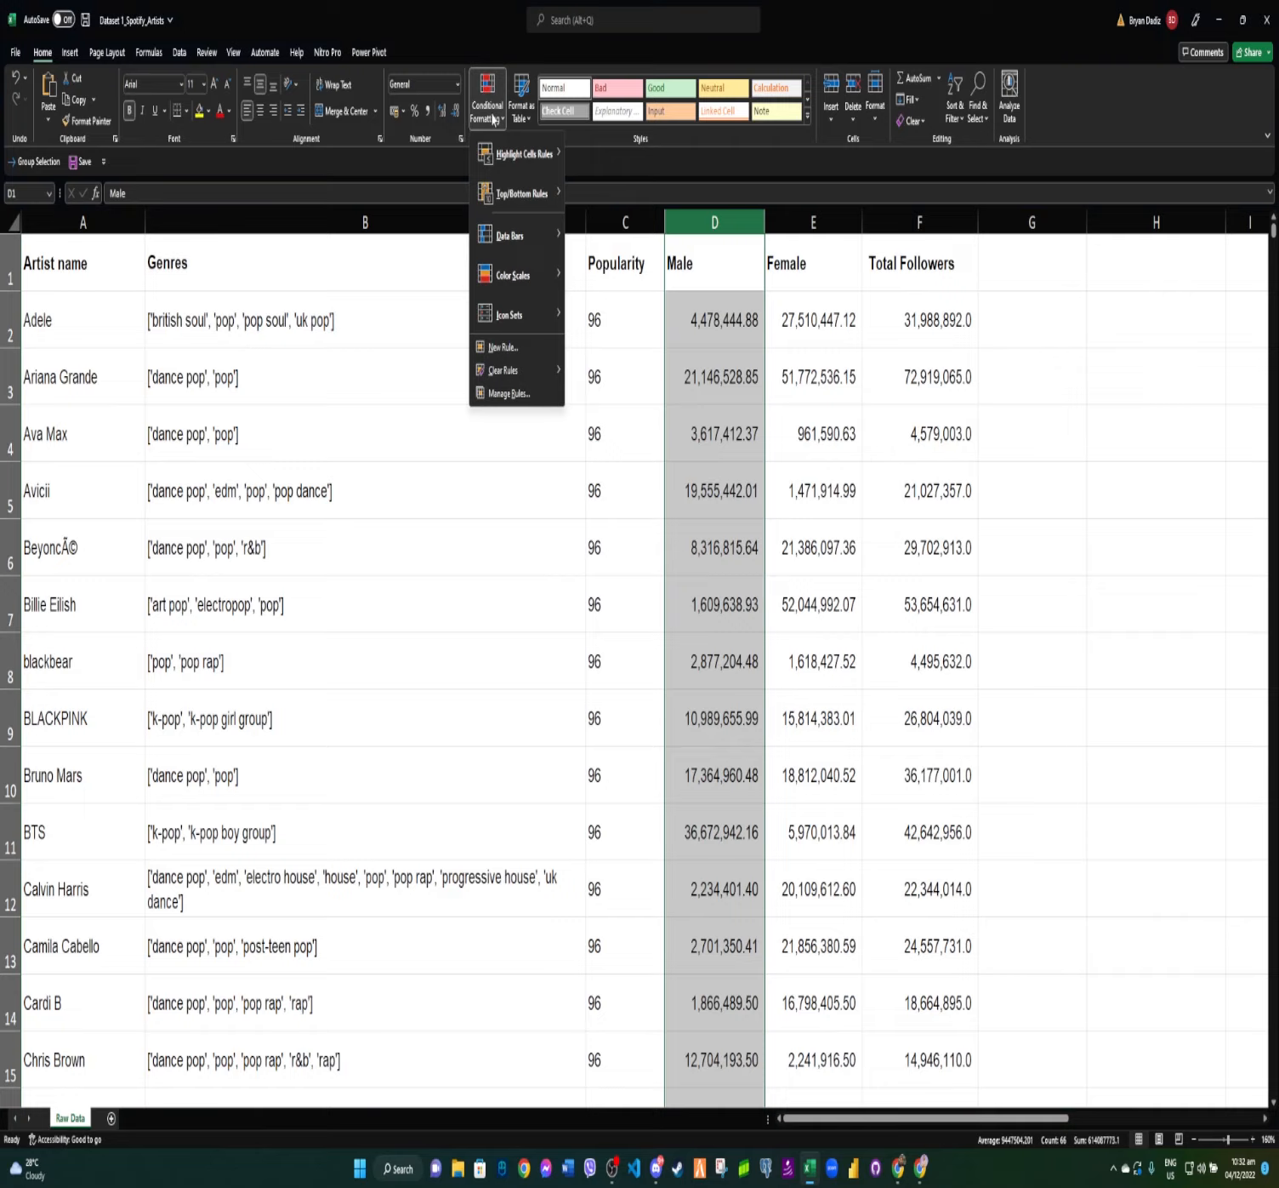
{"action": "mouse_move", "coordinate": [540, 161]}
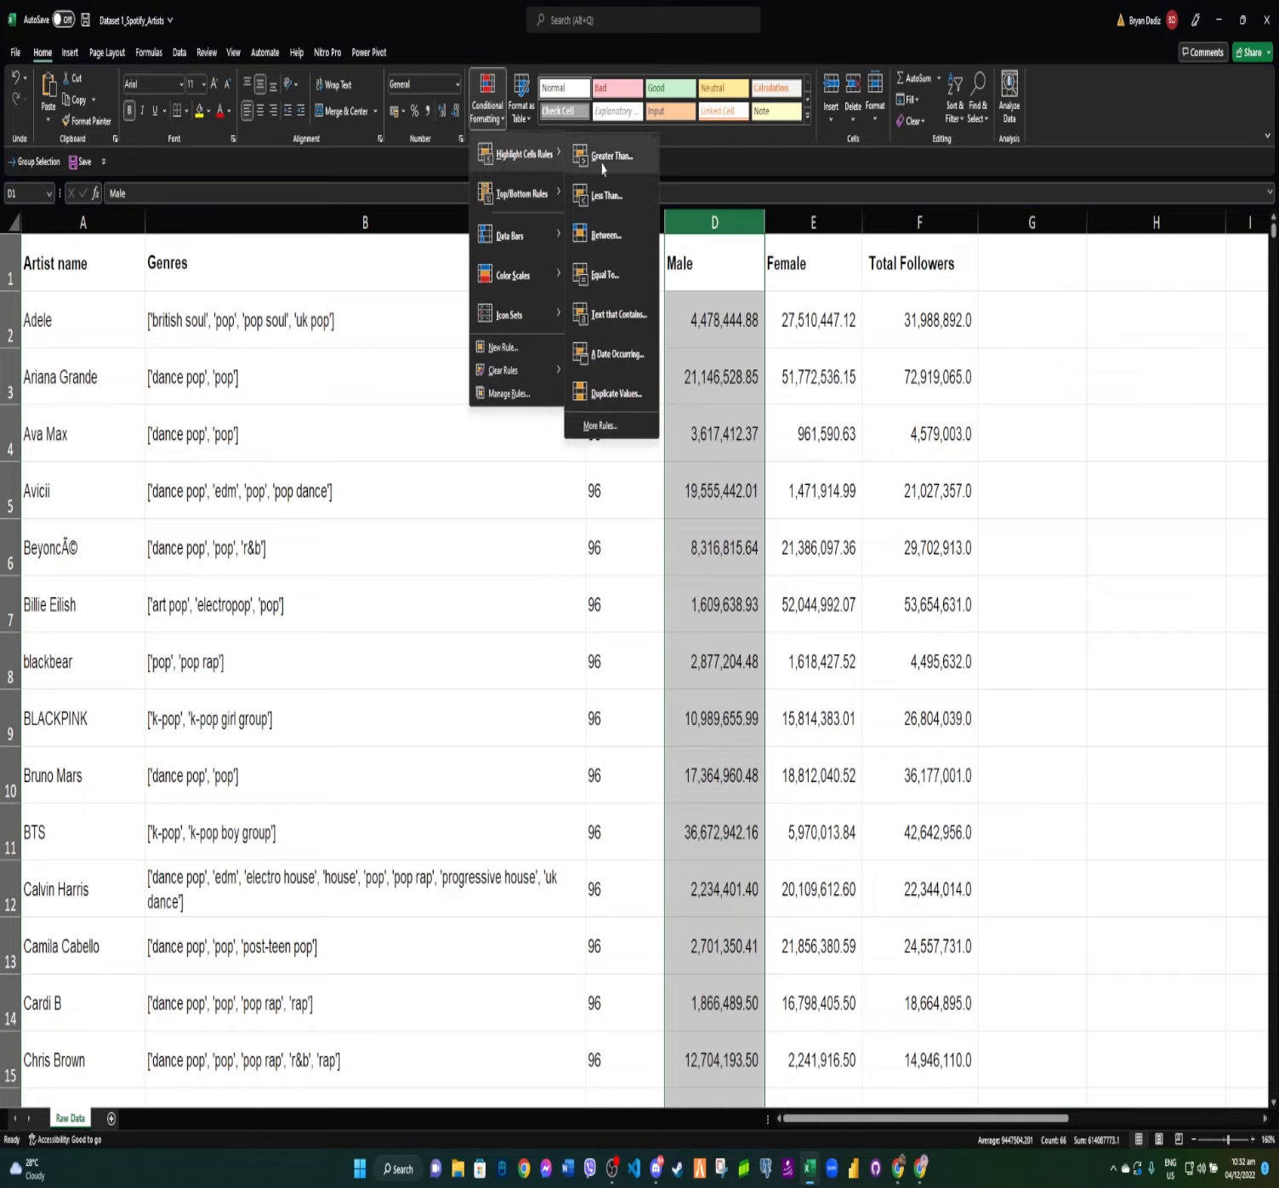
{"action": "left_click", "coordinate": [618, 206]}
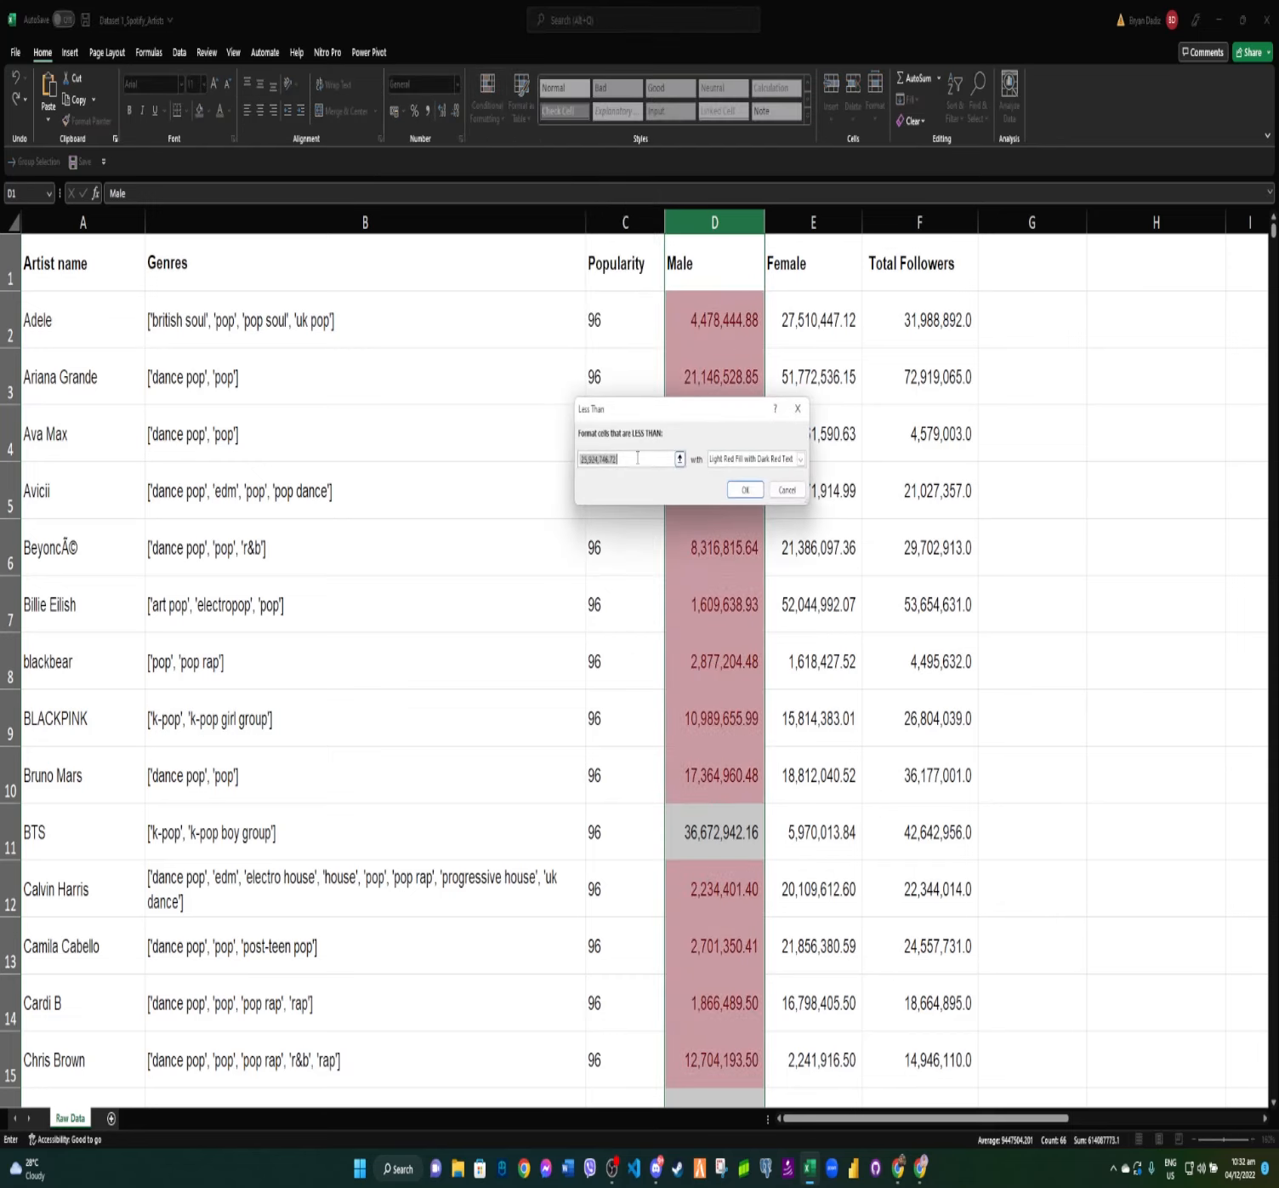
{"action": "type", "text": "1000000"}
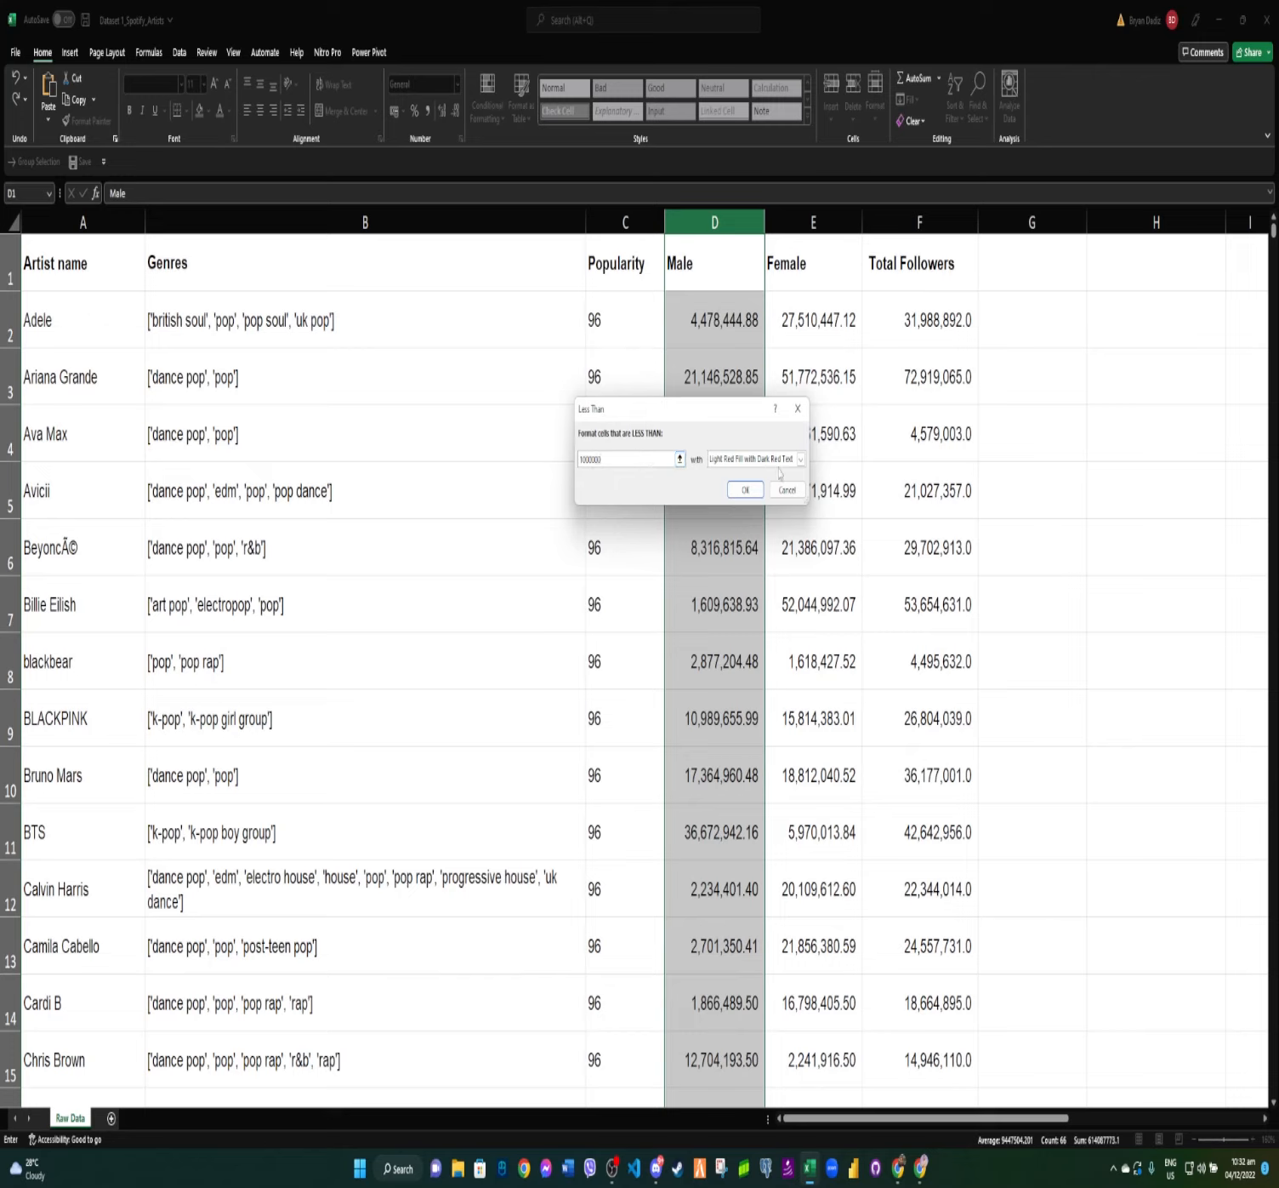
{"action": "left_click", "coordinate": [747, 491]}
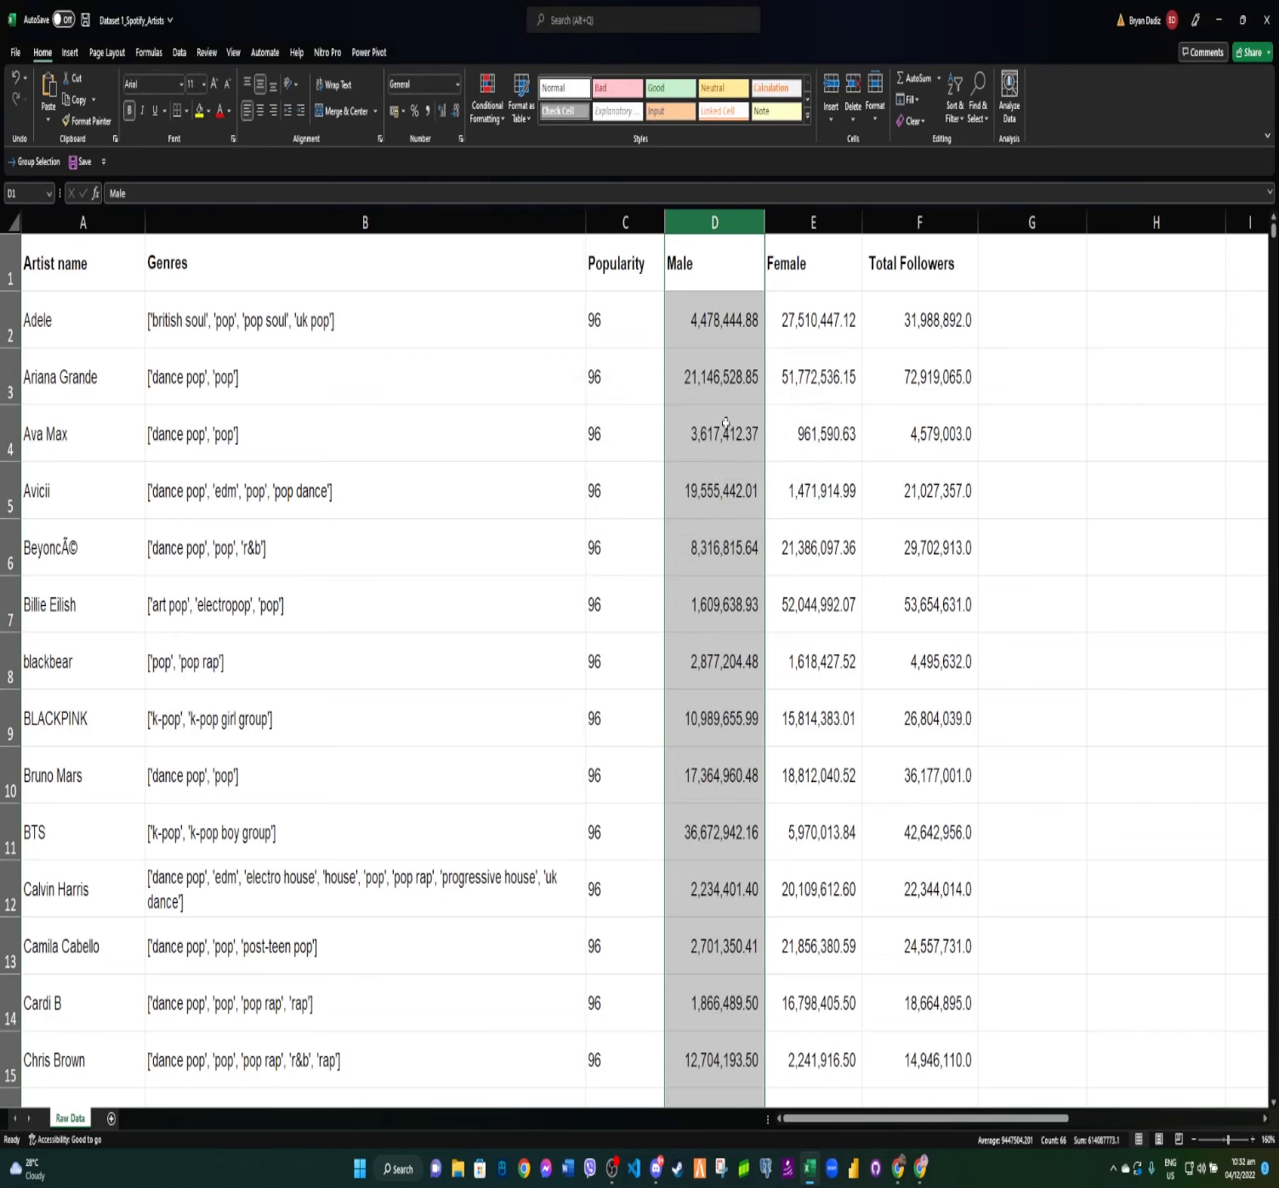
Examine the conditional formatting down the Male column, checking the Harry Styles cell and the empty rows below the last artist.
{"action": "scroll", "coordinate": [728, 294], "scroll_direction": "down", "scroll_amount": 2}
{"action": "scroll", "coordinate": [736, 342], "scroll_direction": "down", "scroll_amount": 3}
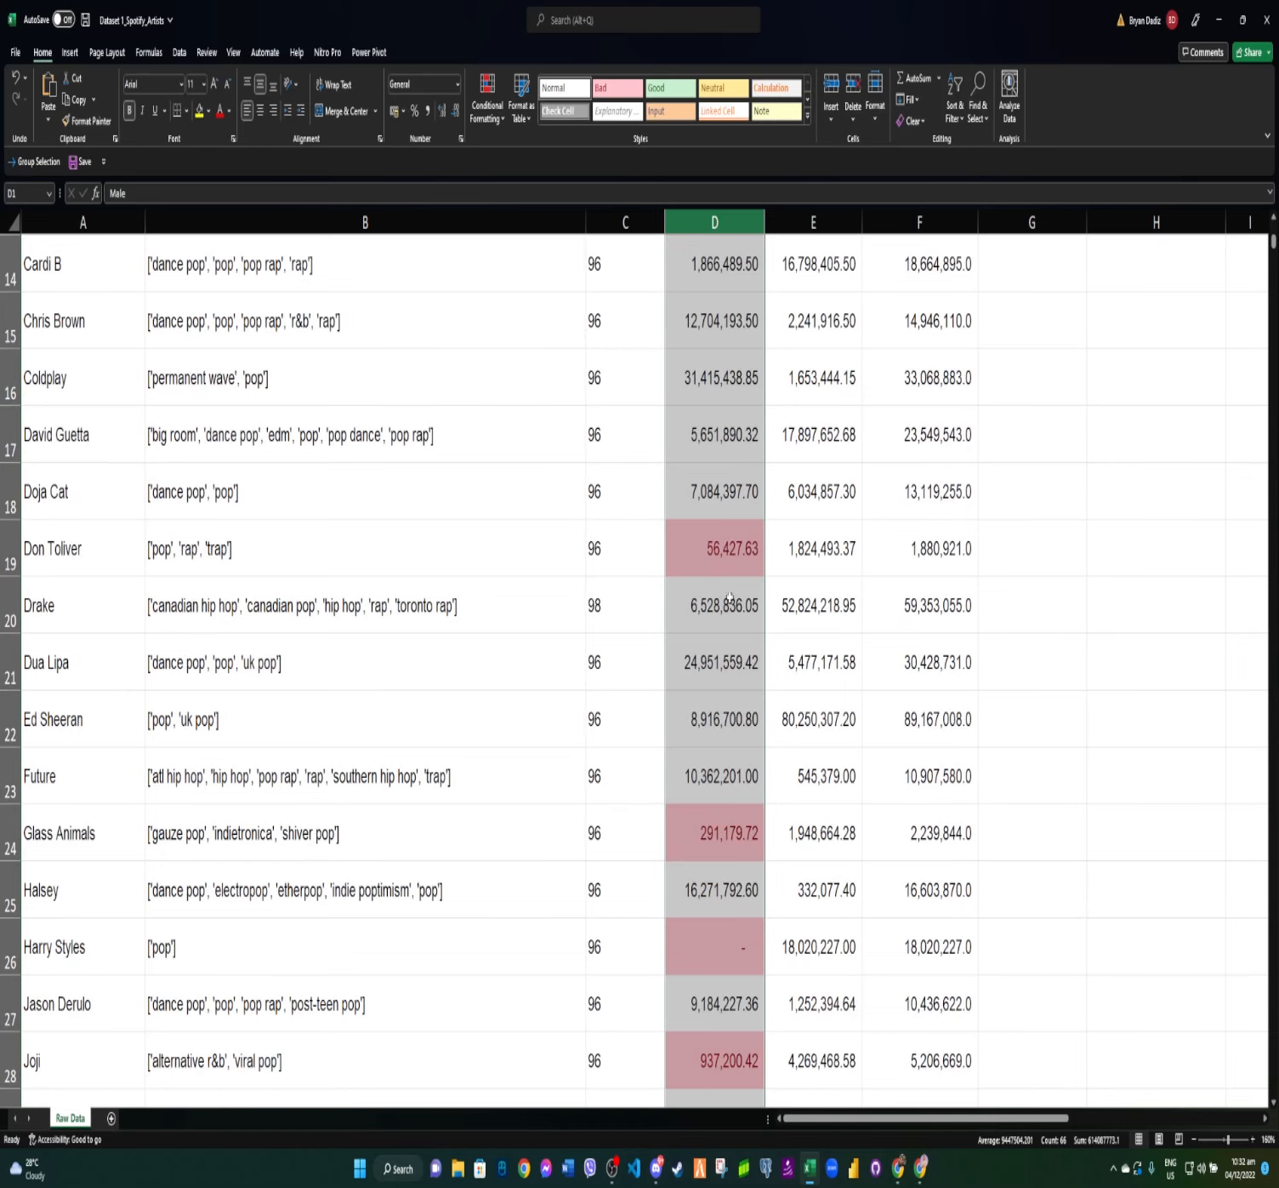
{"action": "scroll", "coordinate": [730, 597], "scroll_direction": "down", "scroll_amount": 3}
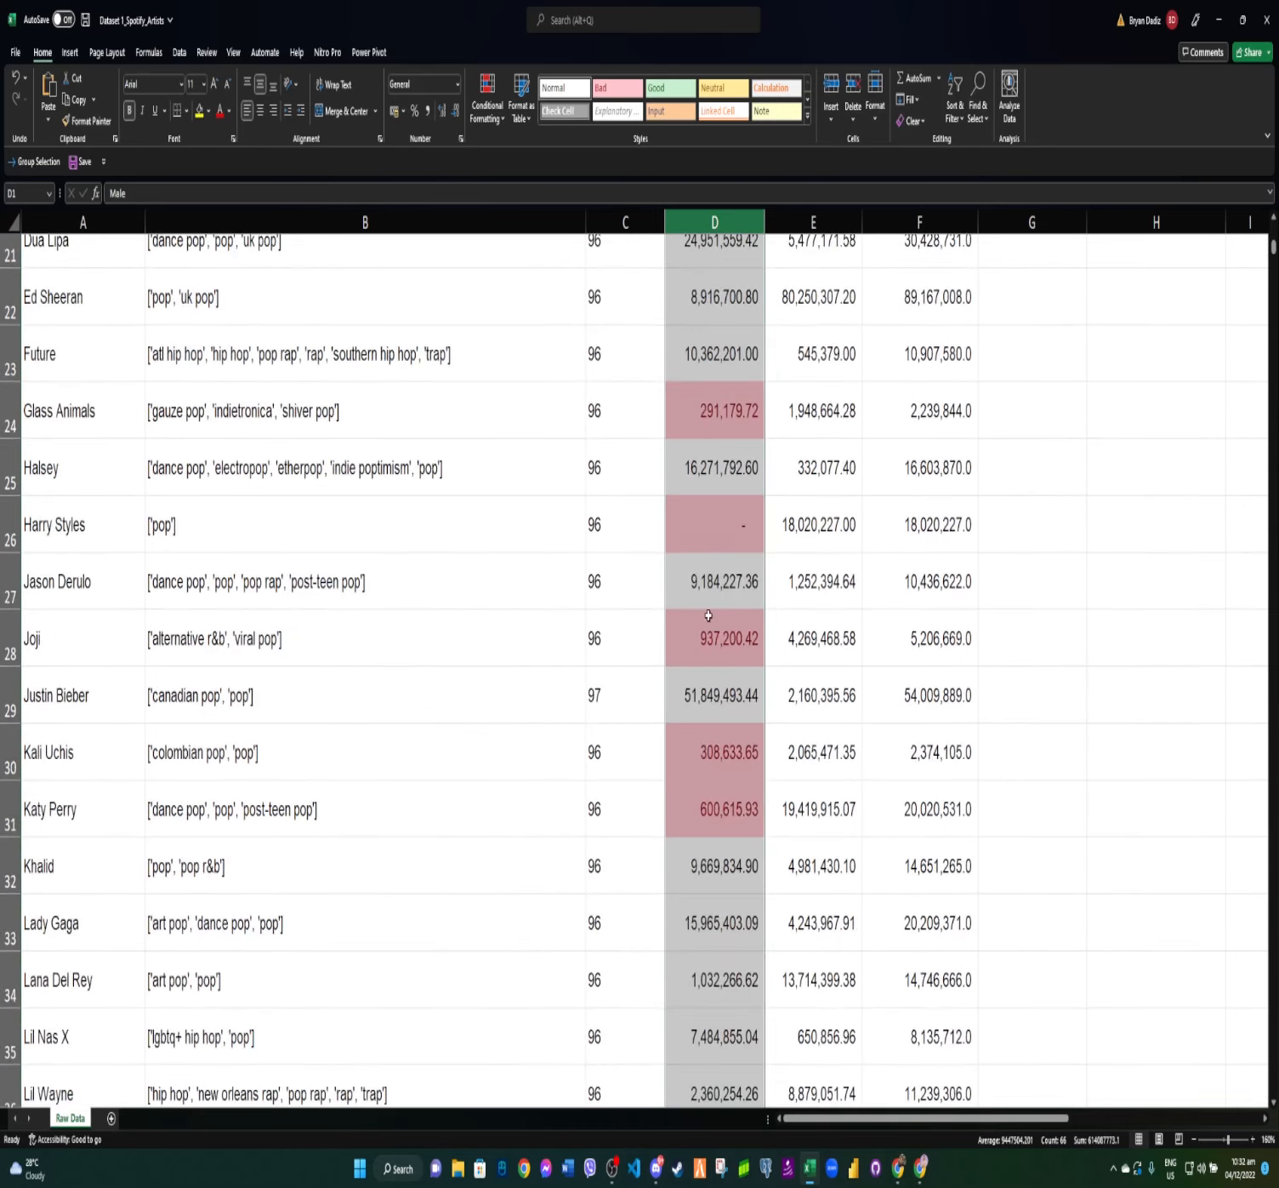
{"action": "left_click", "coordinate": [744, 539]}
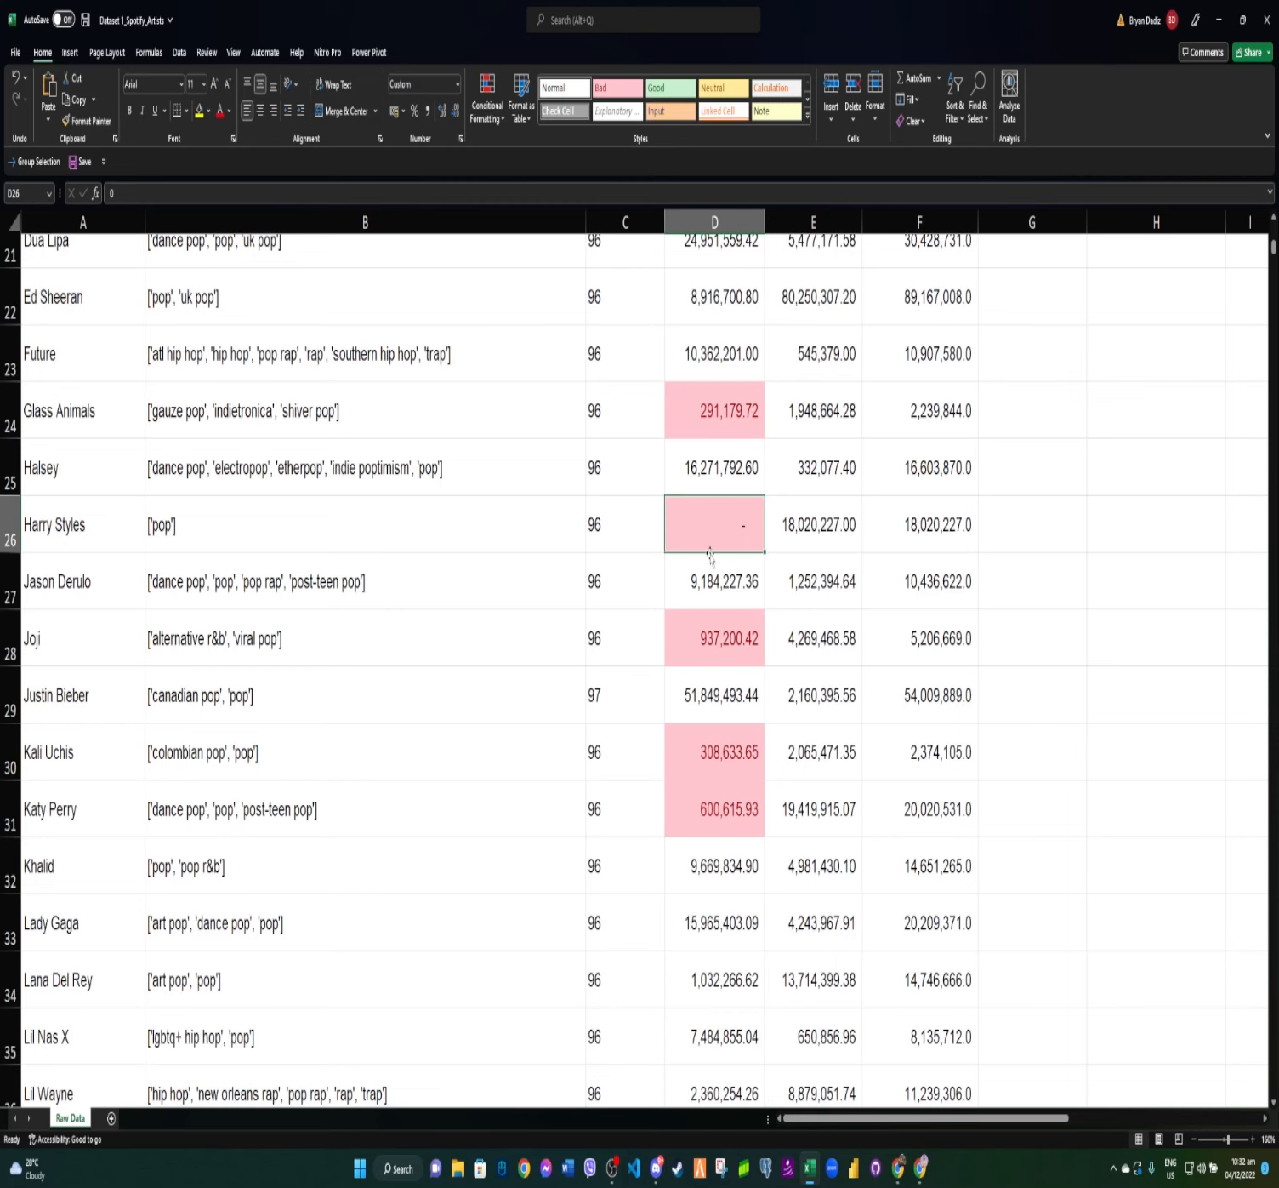
{"action": "scroll", "coordinate": [719, 595], "scroll_direction": "up", "scroll_amount": 7}
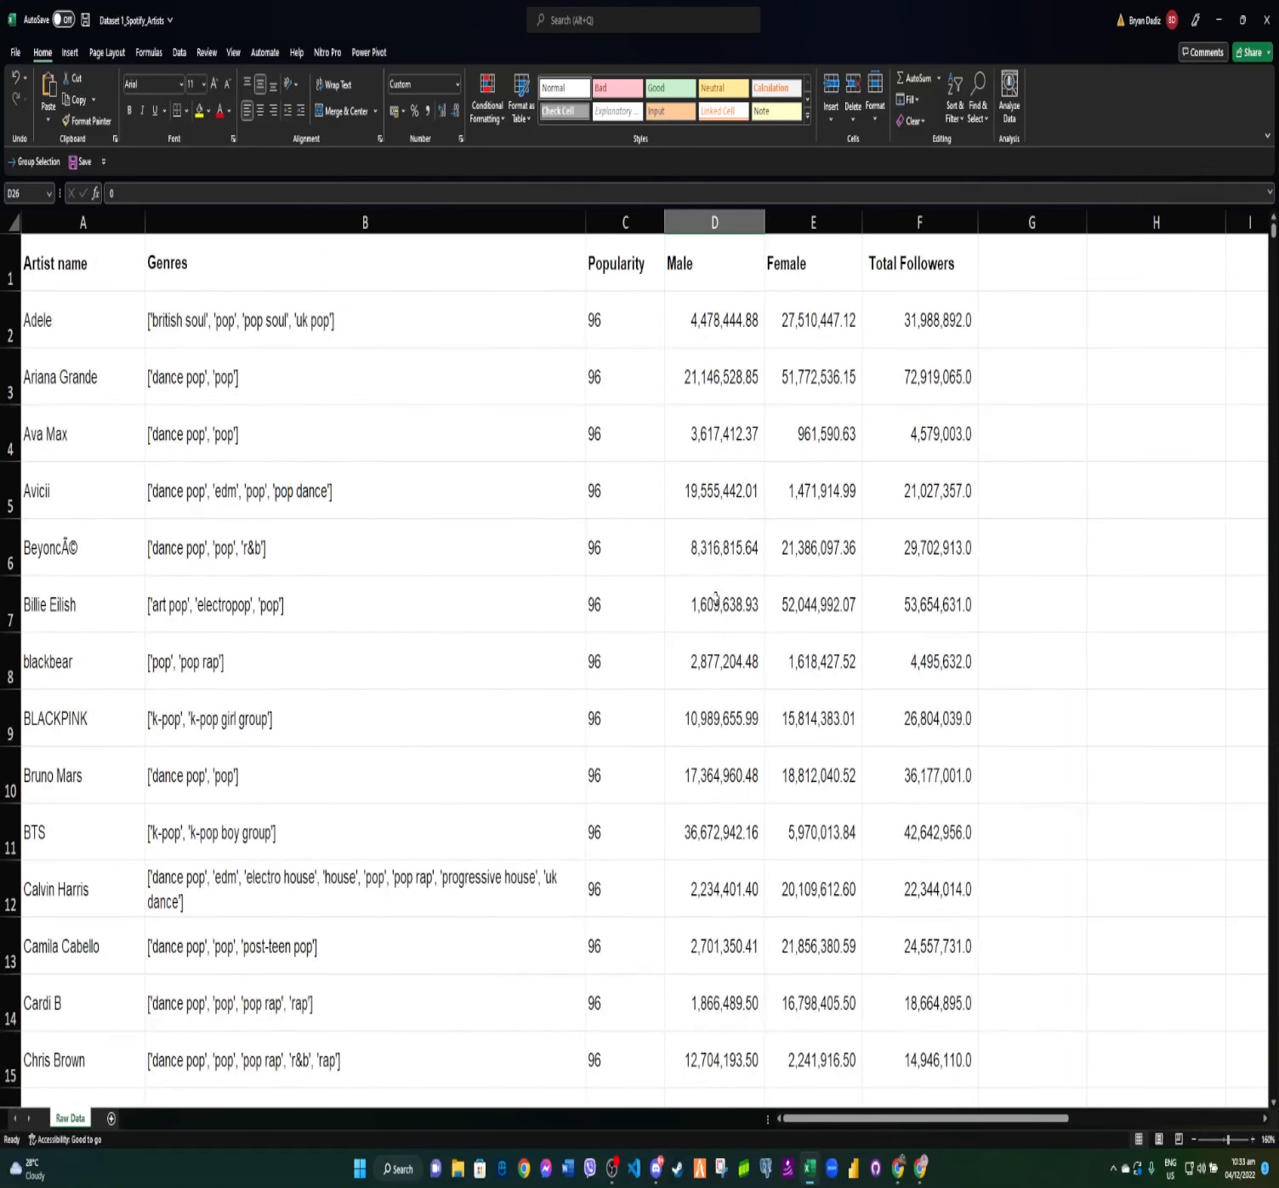
{"action": "scroll", "coordinate": [747, 553], "scroll_direction": "down", "scroll_amount": 8}
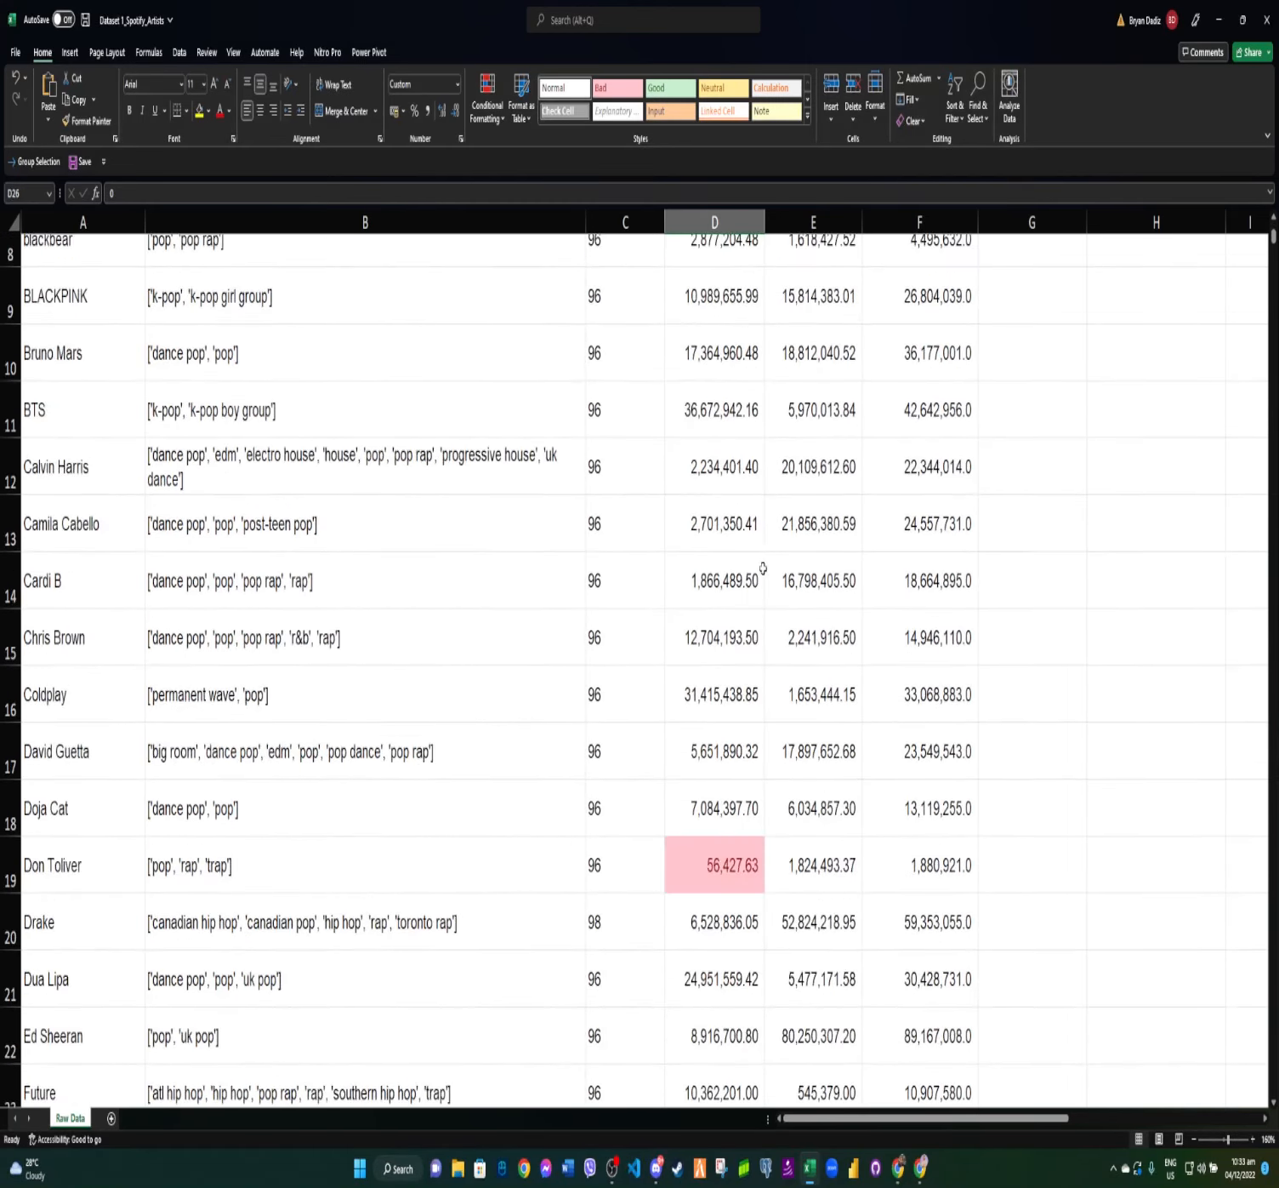
{"action": "scroll", "coordinate": [749, 591], "scroll_direction": "down", "scroll_amount": 11}
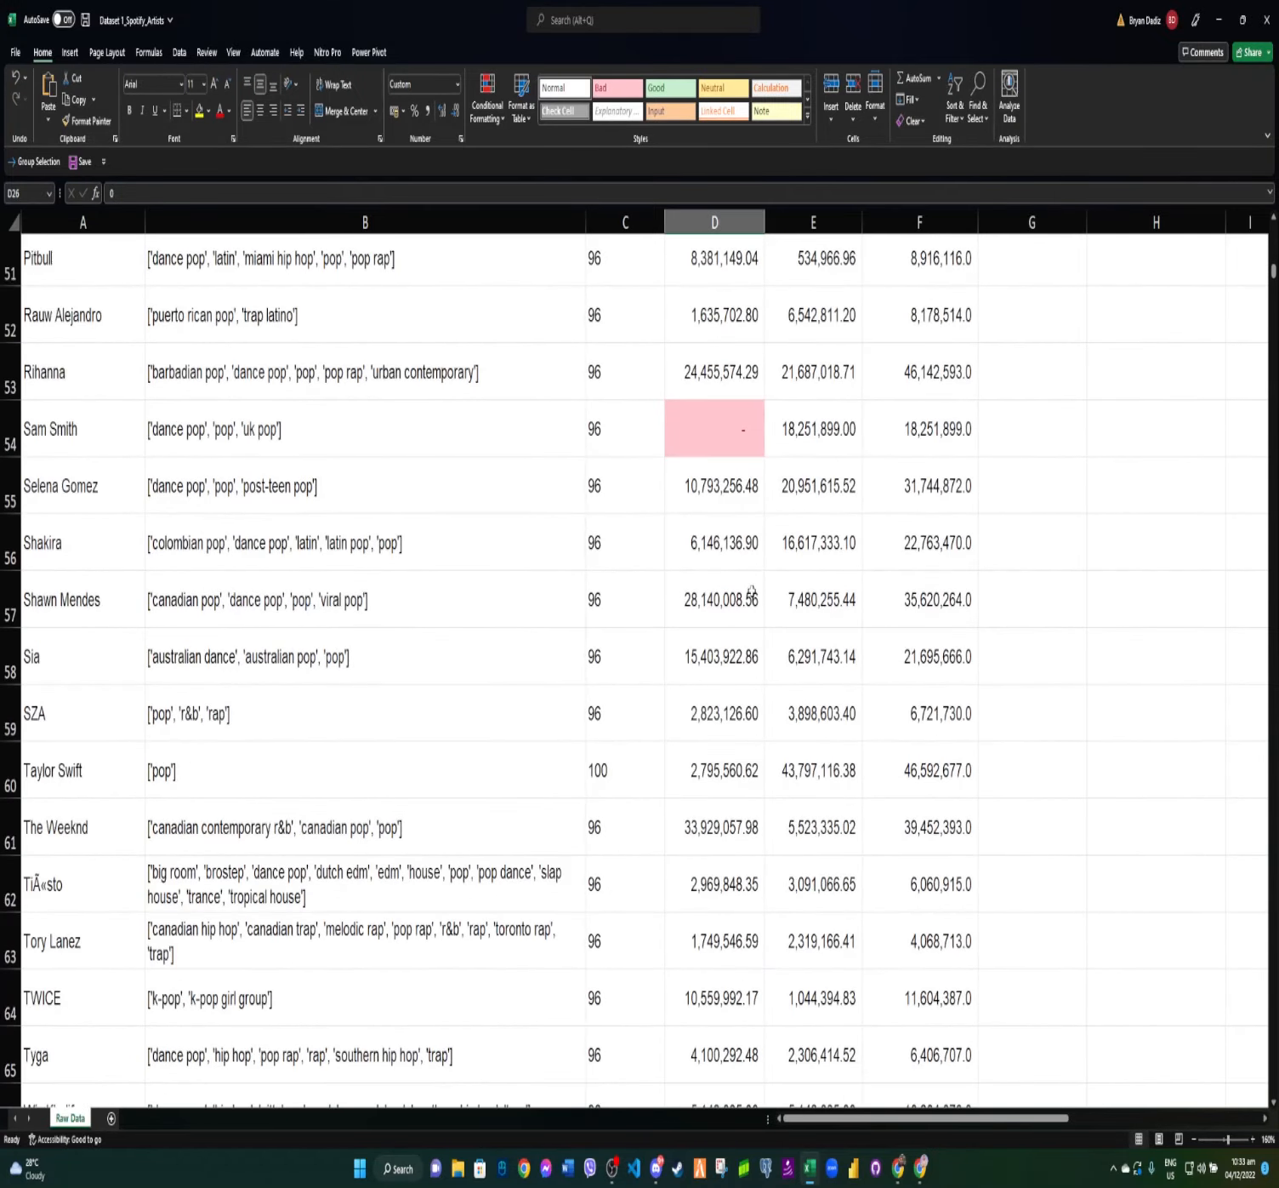
{"action": "scroll", "coordinate": [752, 576], "scroll_direction": "down", "scroll_amount": 1}
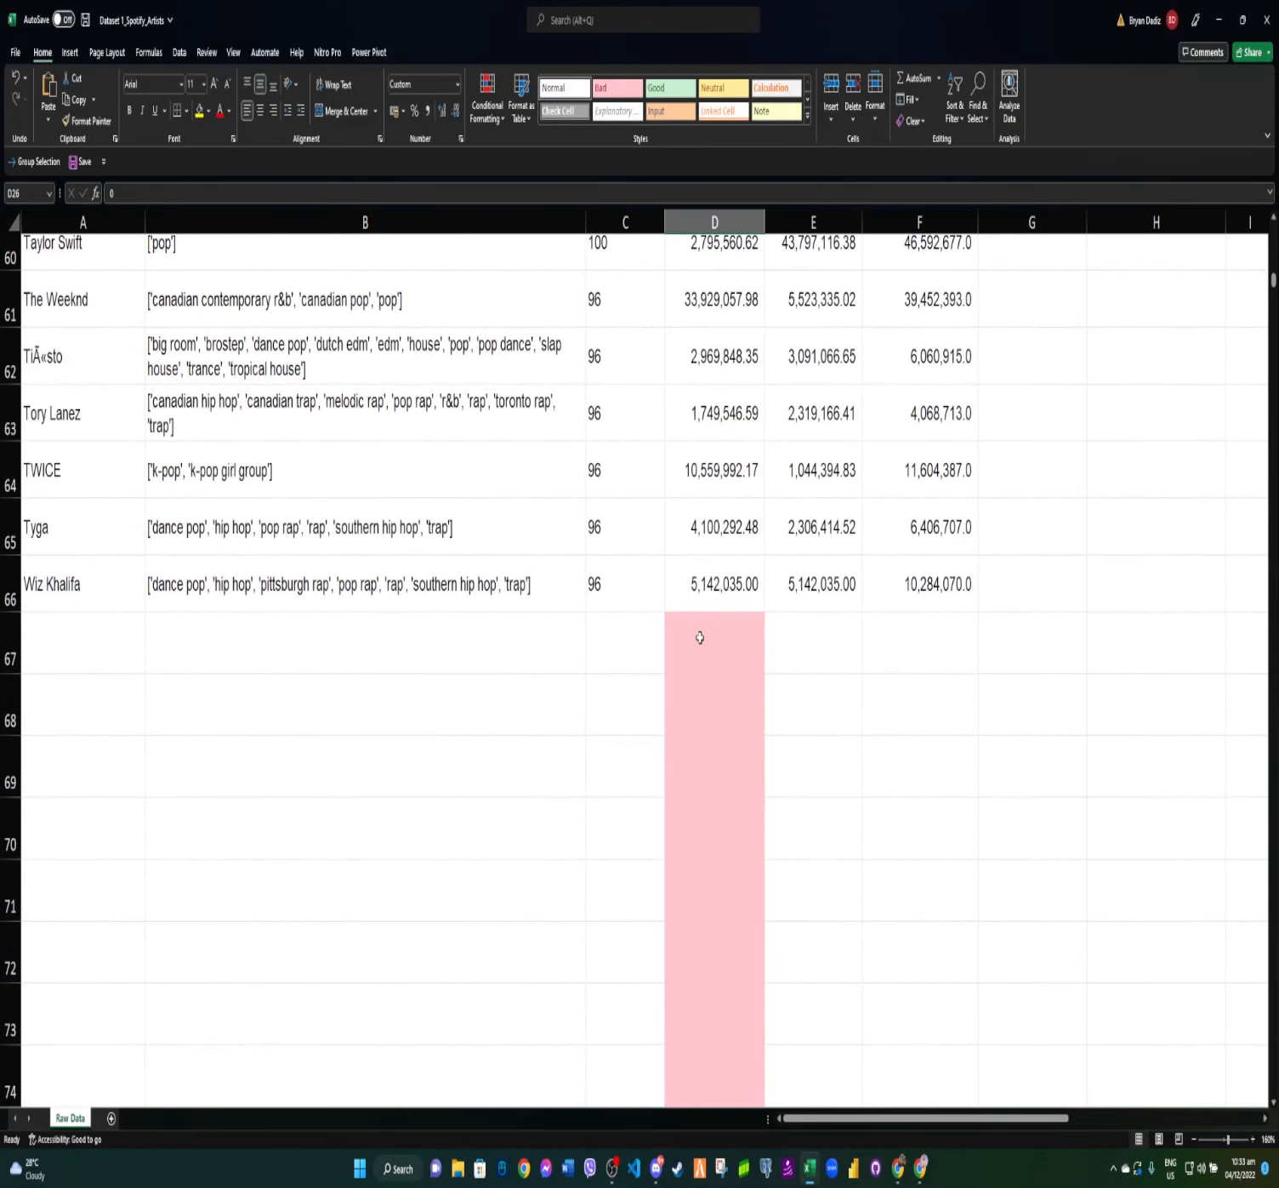
{"action": "scroll", "coordinate": [719, 655], "scroll_direction": "down", "scroll_amount": 4}
{"action": "scroll", "coordinate": [734, 672], "scroll_direction": "down", "scroll_amount": 3}
{"action": "scroll", "coordinate": [739, 630], "scroll_direction": "up", "scroll_amount": 10}
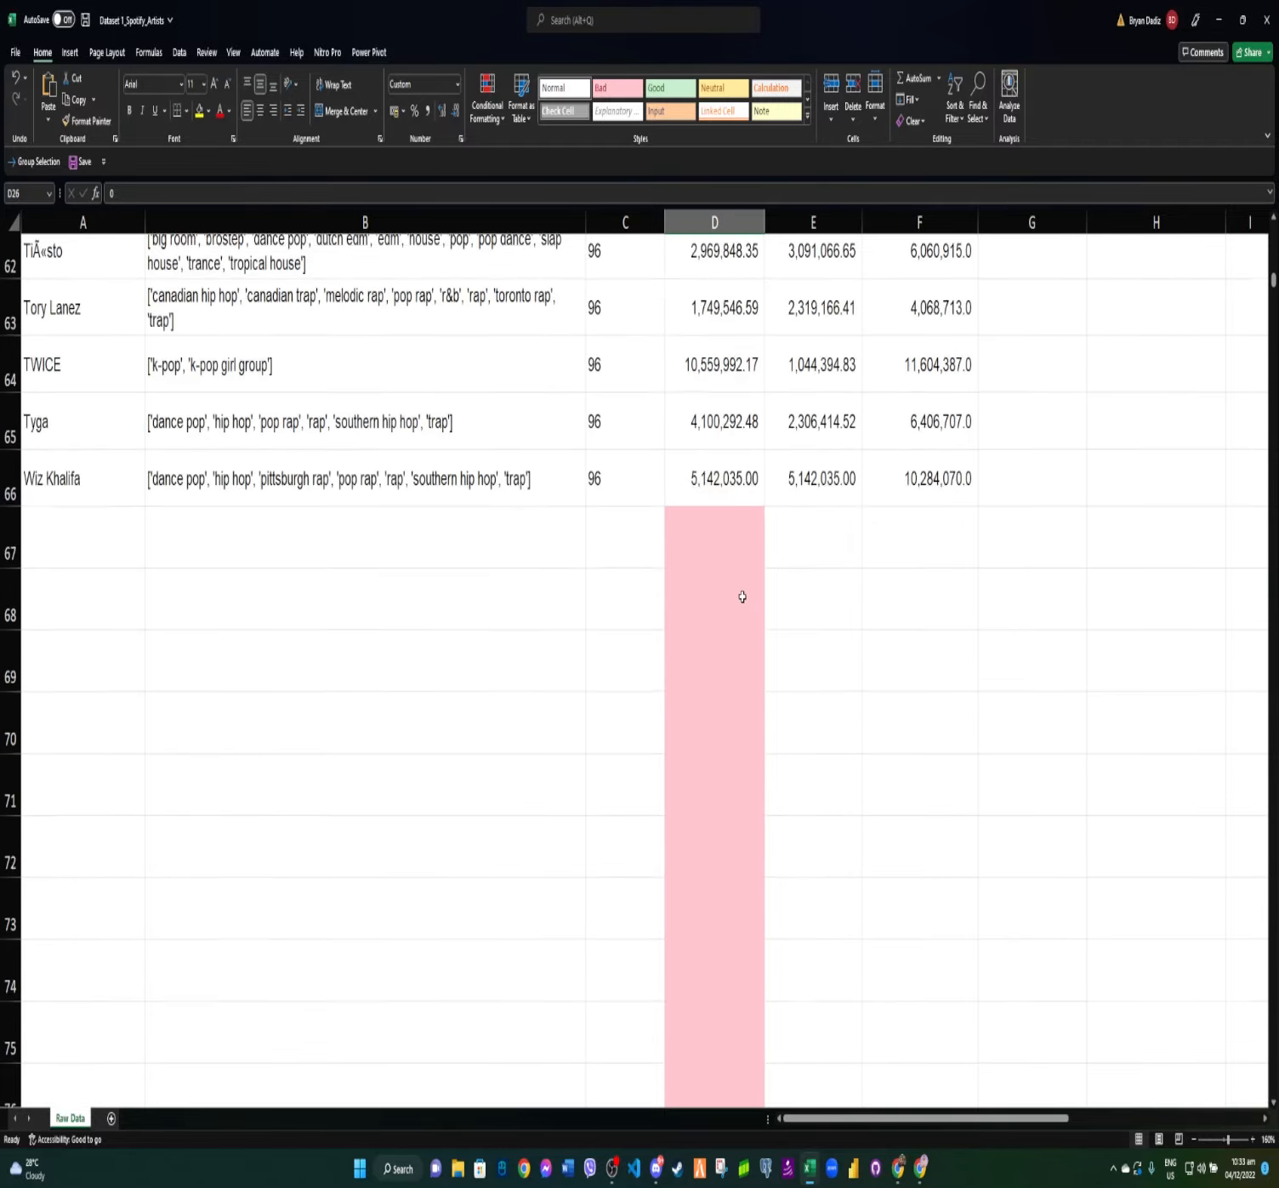
{"action": "scroll", "coordinate": [742, 587], "scroll_direction": "down", "scroll_amount": 3}
{"action": "scroll", "coordinate": [709, 660], "scroll_direction": "down", "scroll_amount": 1}
{"action": "scroll", "coordinate": [712, 530], "scroll_direction": "down", "scroll_amount": 1}
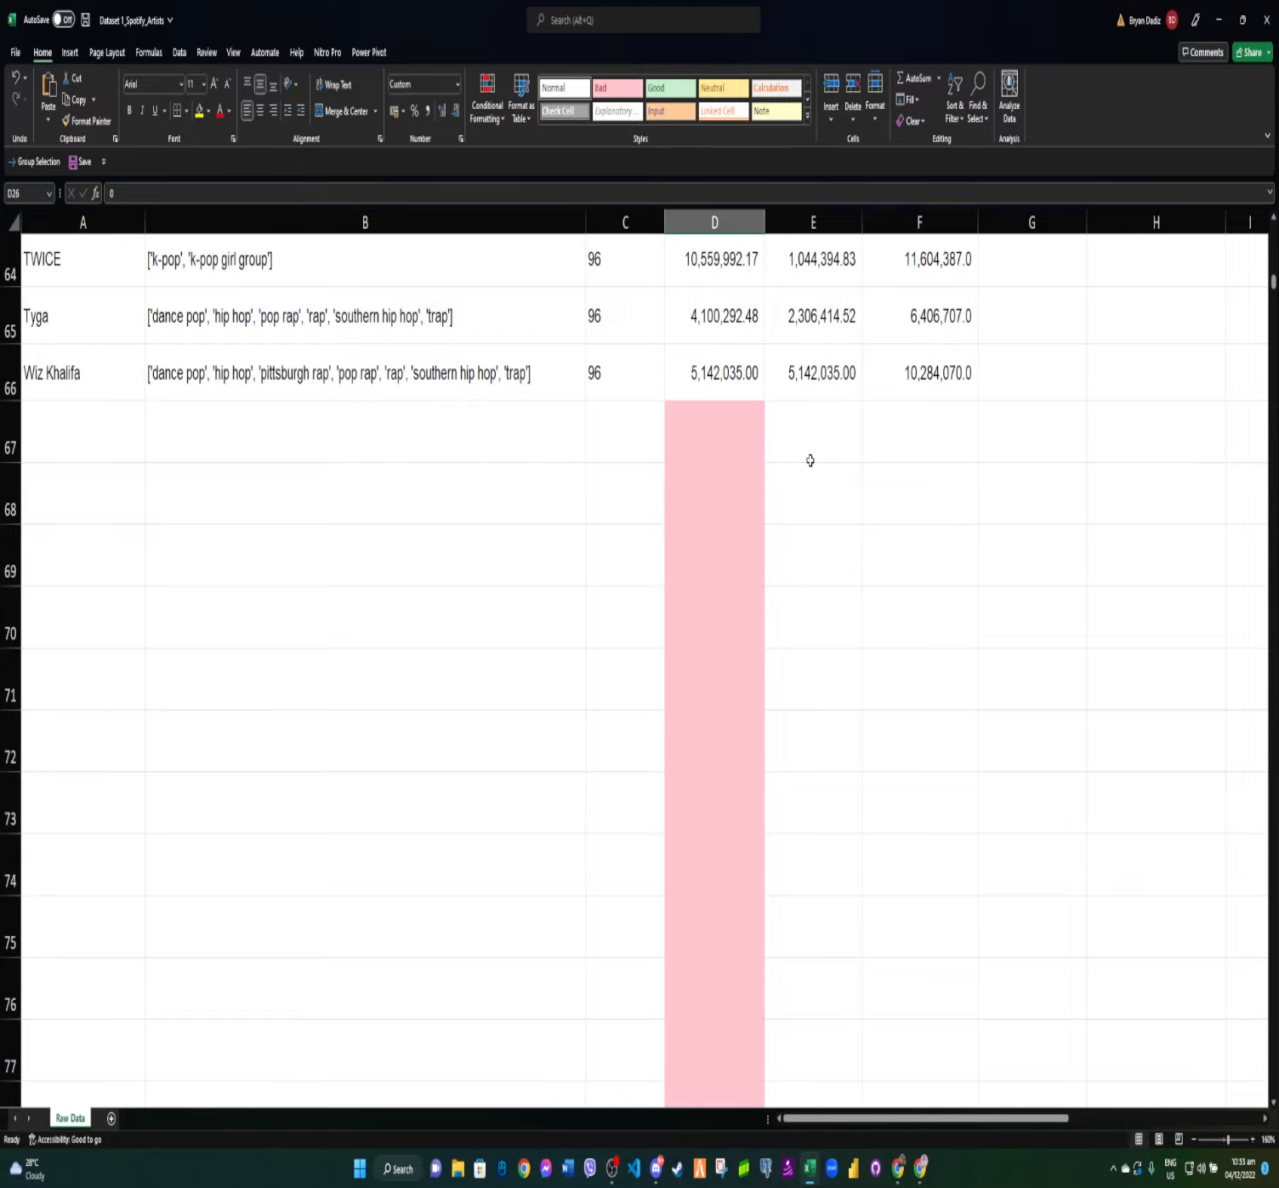
Undo the less-than highlighting on the entire Male column and check the column down past the last artist row.
{"action": "key", "text": "ctrl+z"}
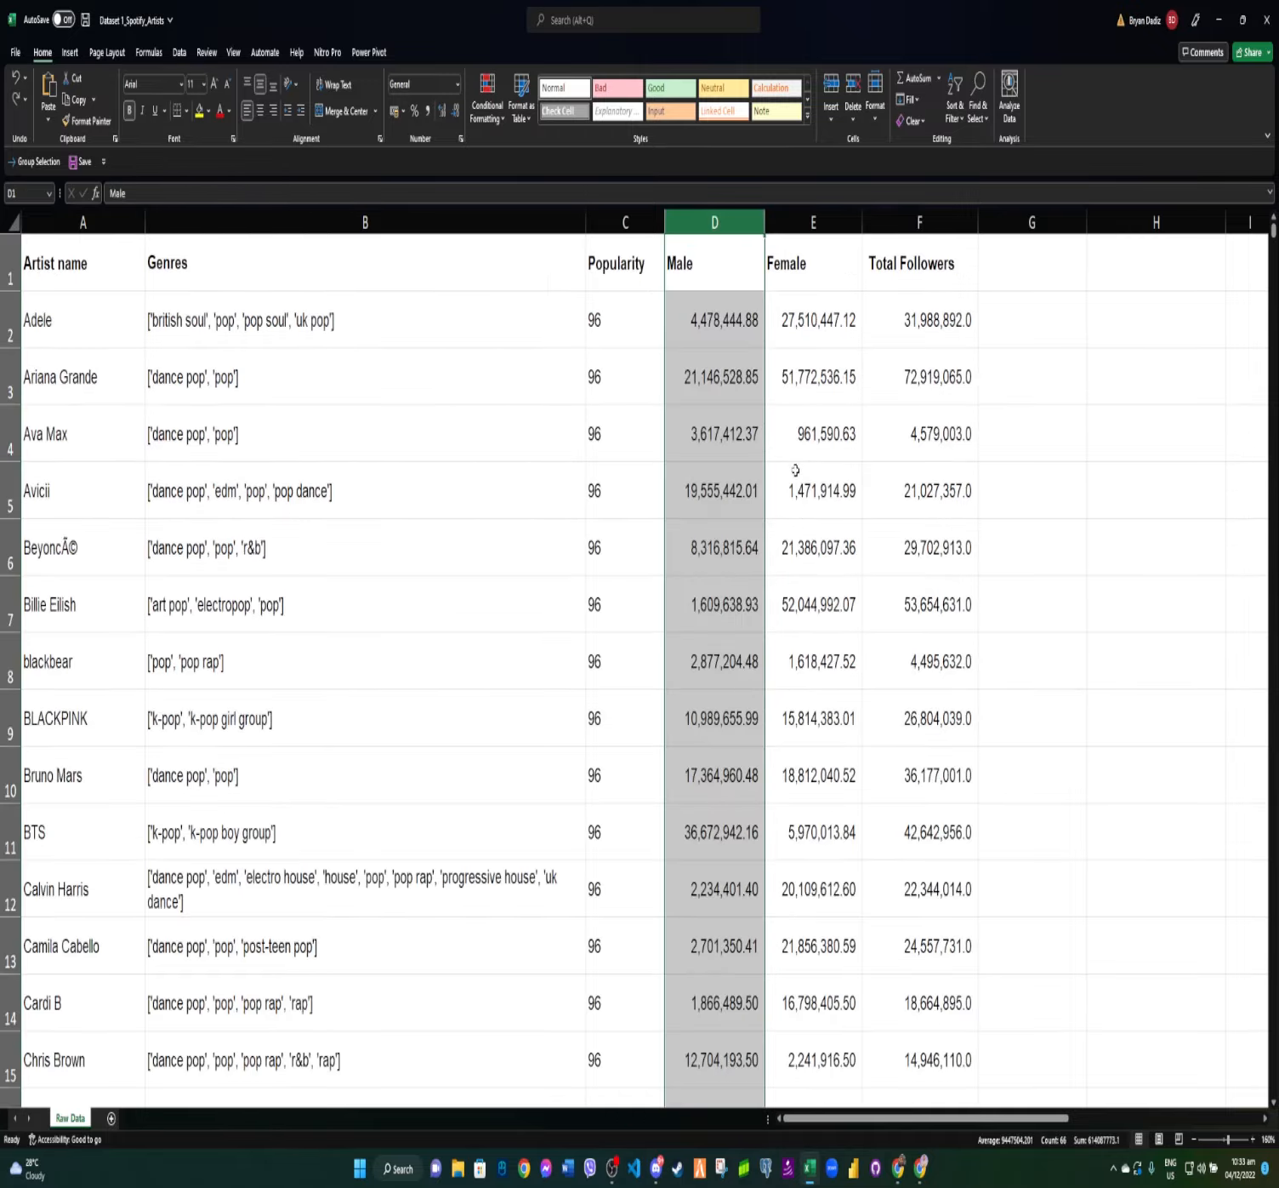
{"action": "scroll", "coordinate": [778, 502], "scroll_direction": "down", "scroll_amount": 6}
{"action": "scroll", "coordinate": [775, 510], "scroll_direction": "down", "scroll_amount": 15}
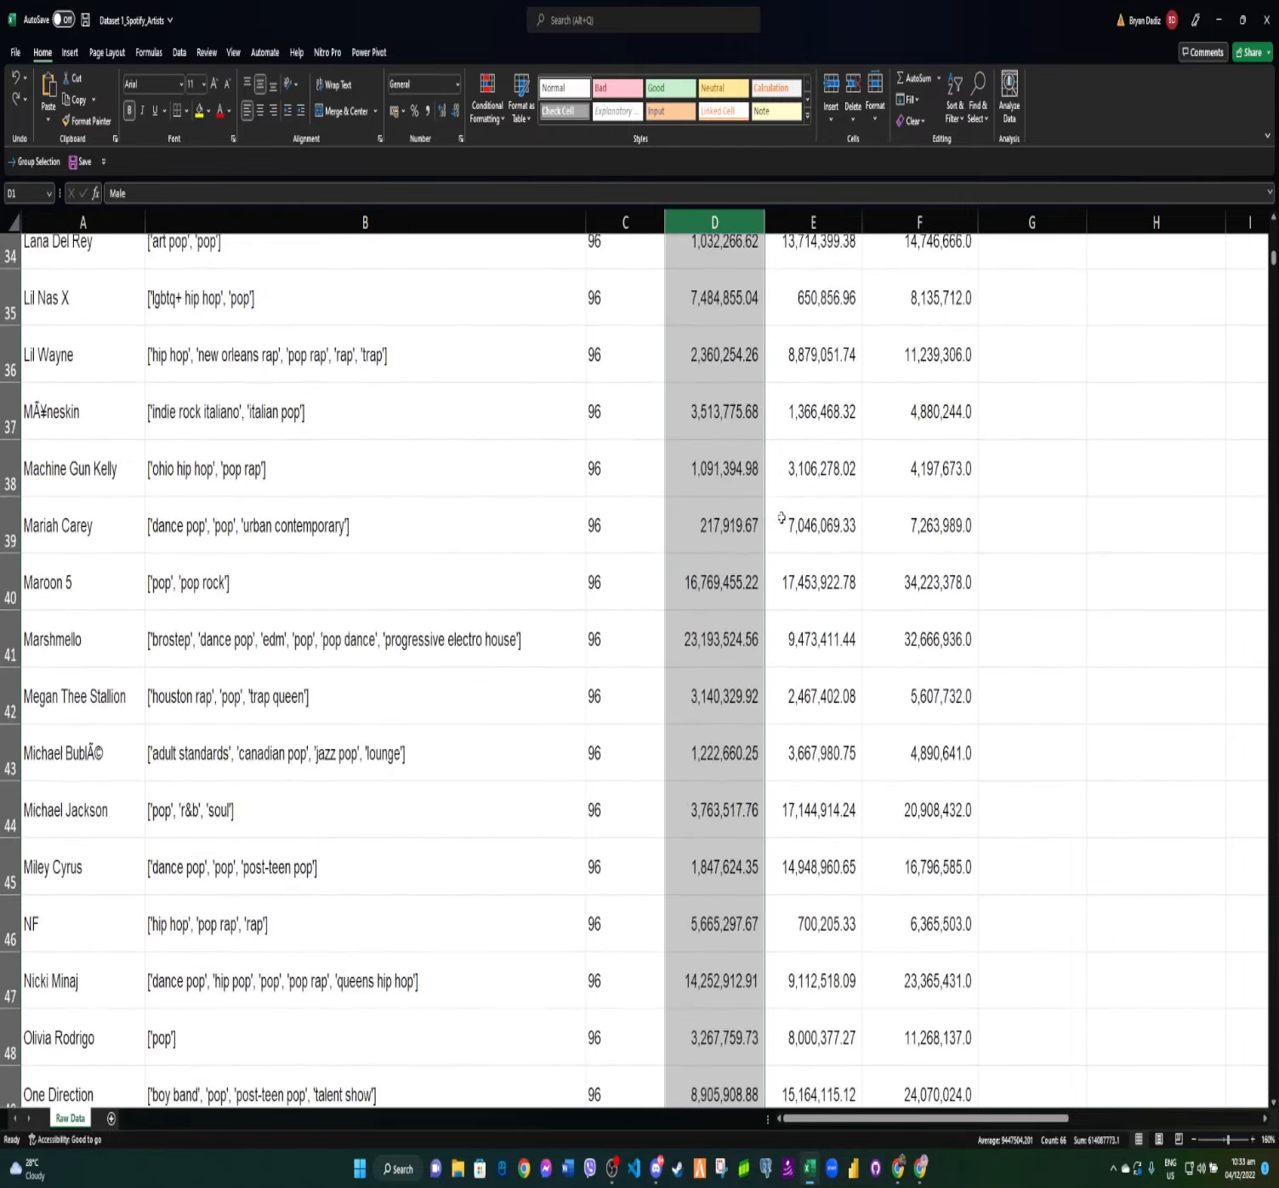
{"action": "scroll", "coordinate": [760, 484], "scroll_direction": "down", "scroll_amount": 2}
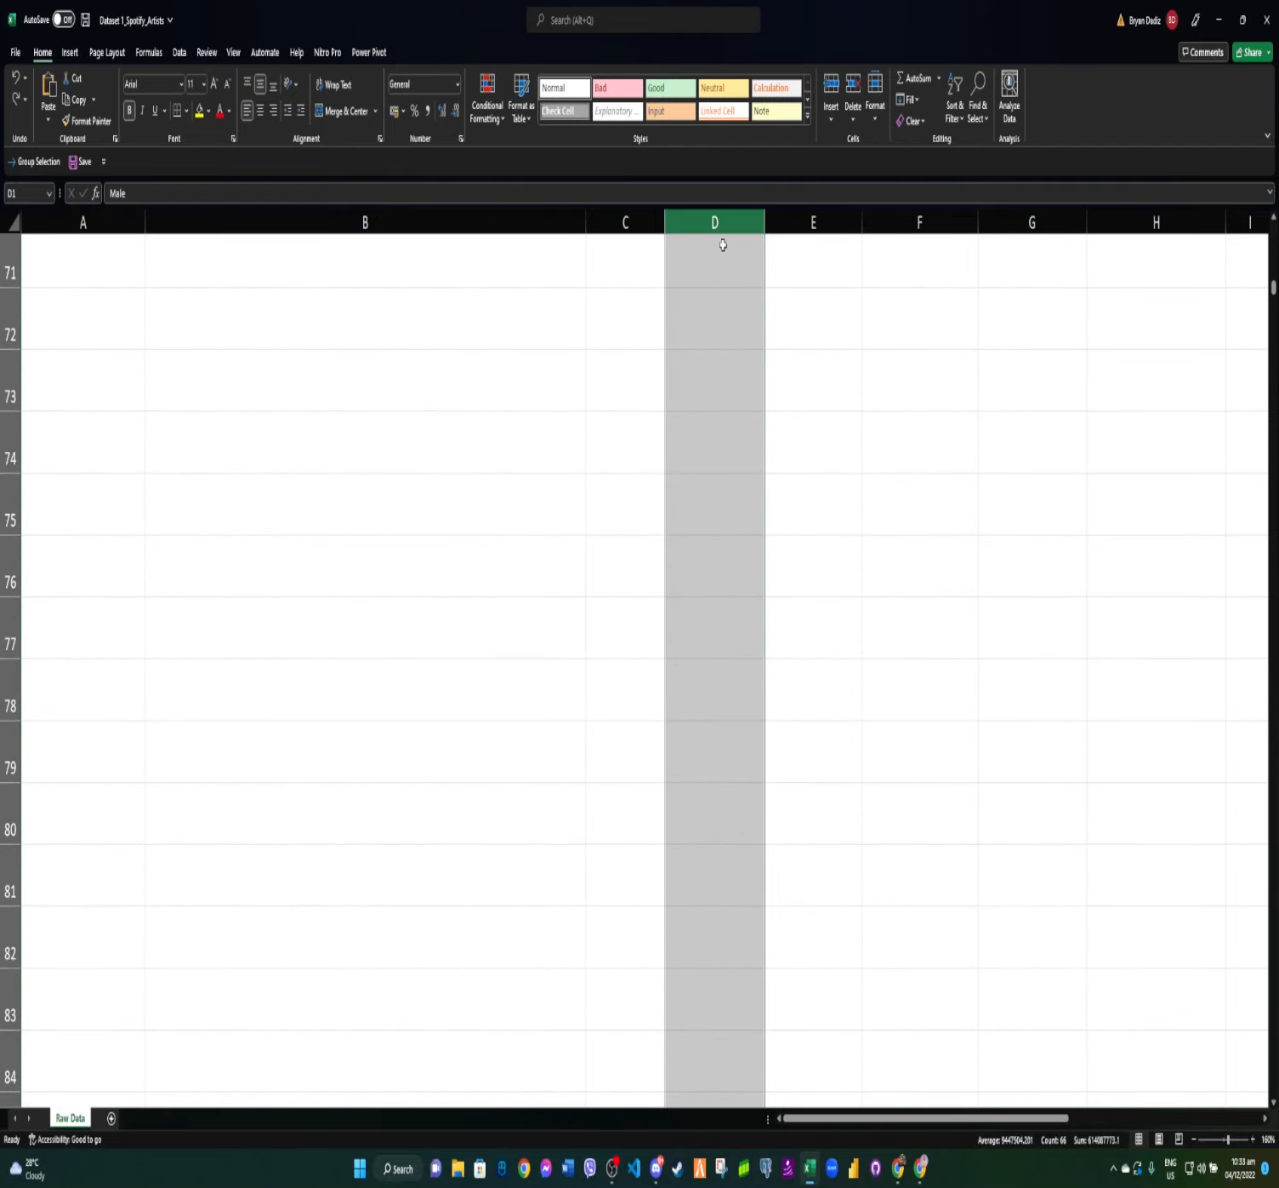
{"action": "scroll", "coordinate": [1151, 785], "scroll_direction": "up", "scroll_amount": 6}
{"action": "scroll", "coordinate": [1169, 771], "scroll_direction": "up", "scroll_amount": 18}
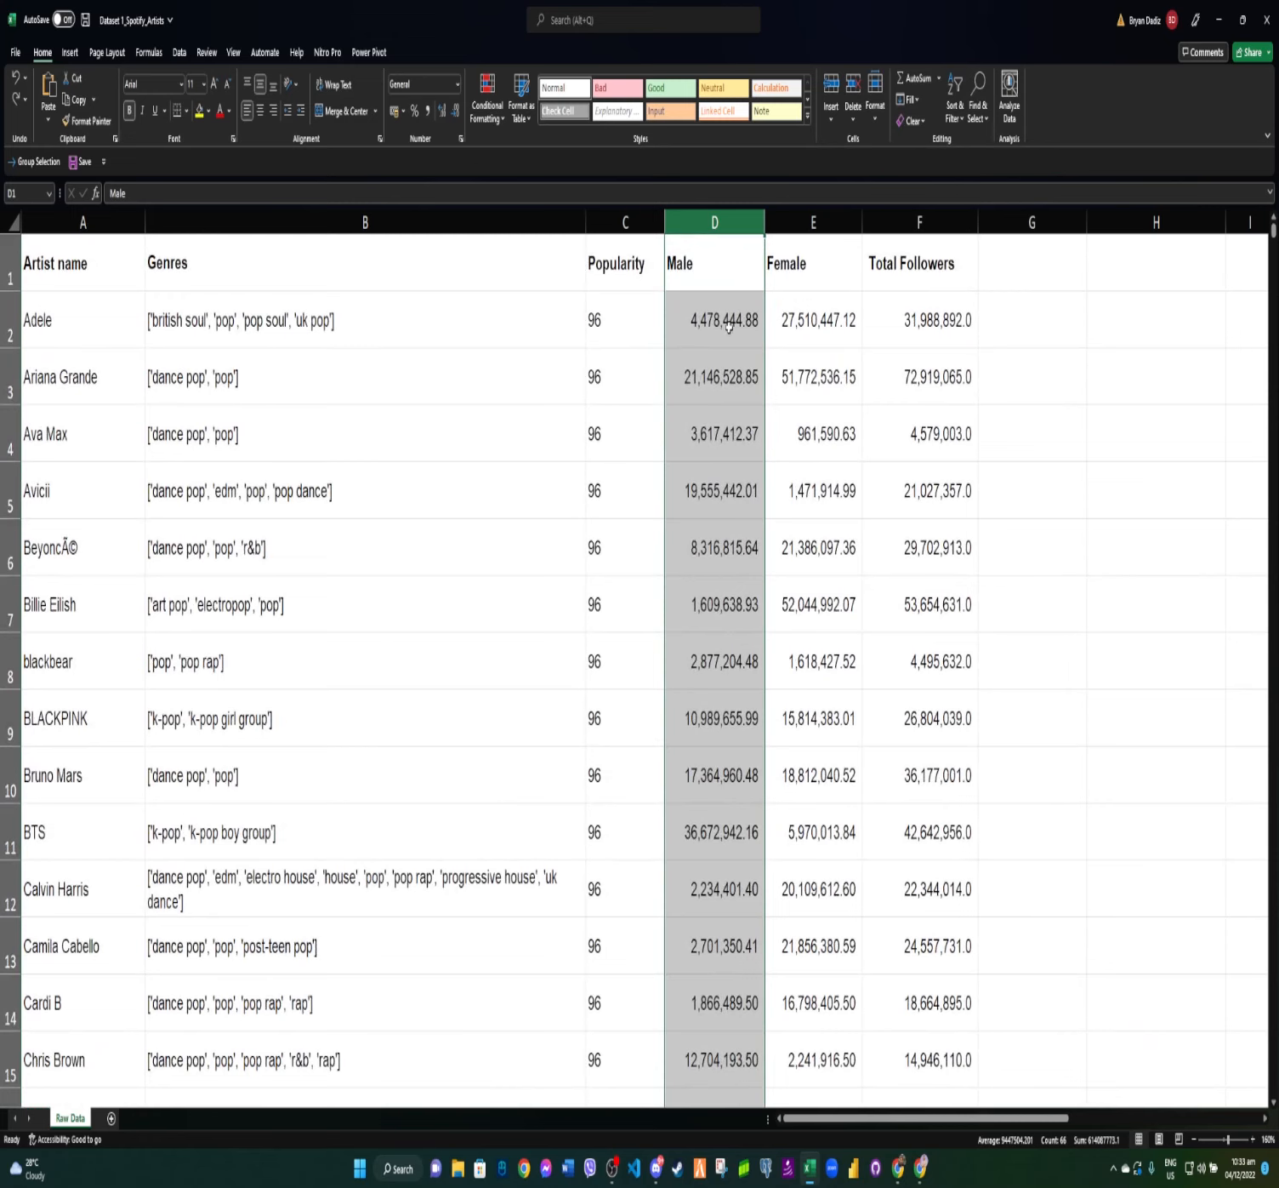
Highlight values less than 1000000 with Light Red Fill with Dark Red Text in only the filled Male cells, from the header to Wiz Khalifa.
{"action": "left_click", "coordinate": [708, 271]}
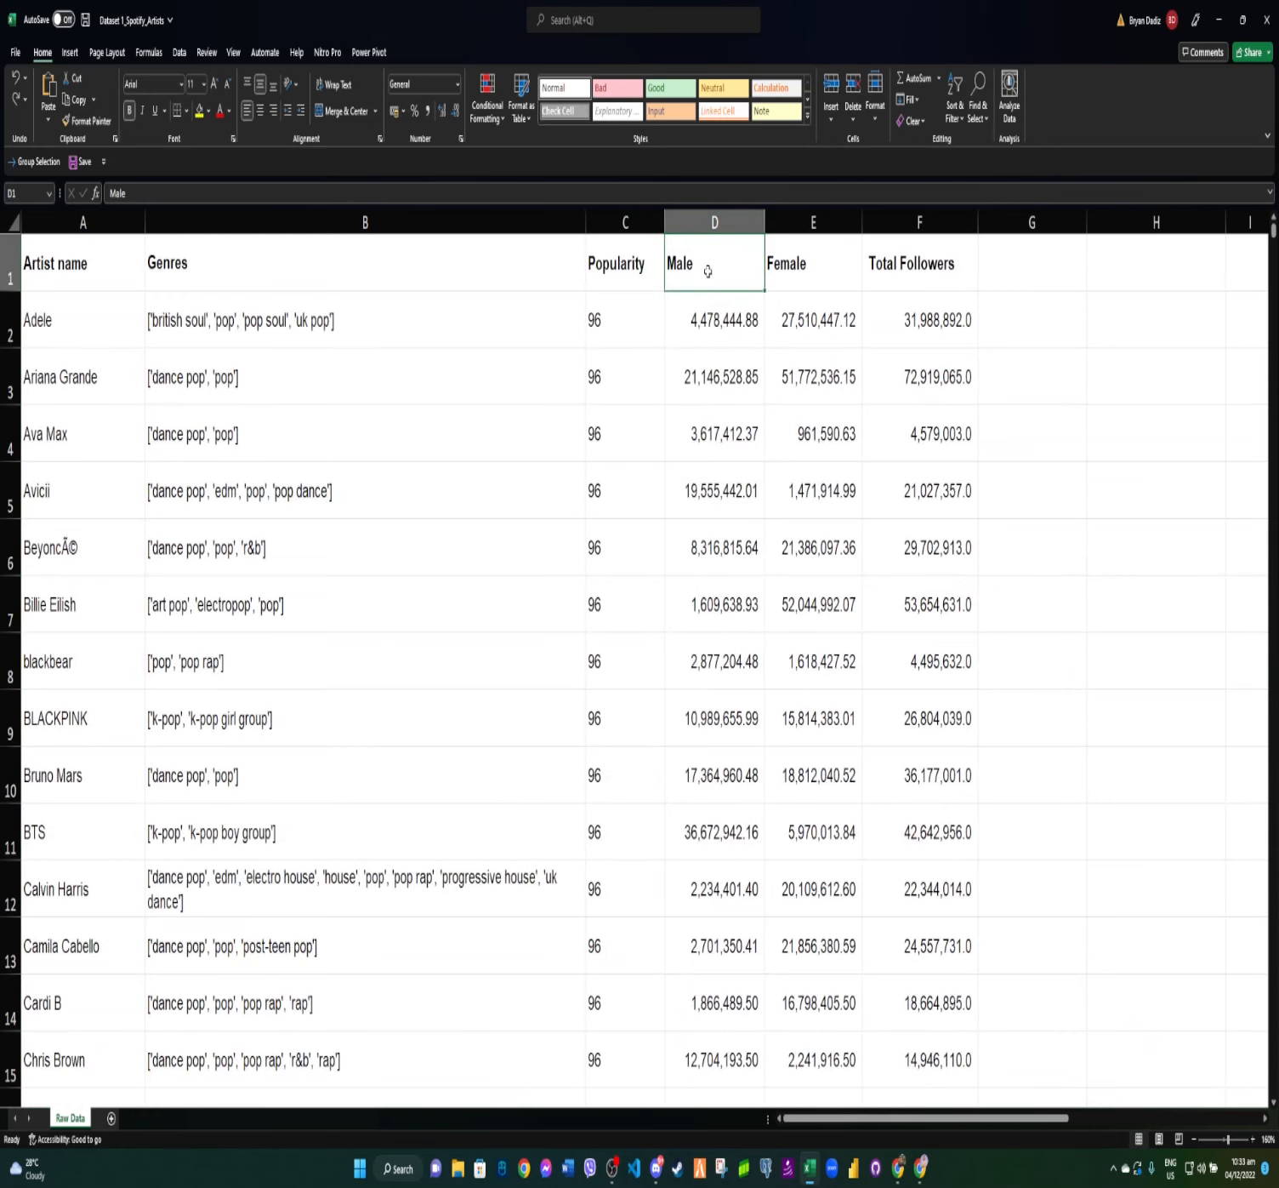
{"action": "key", "text": "ctrl+shift+Down"}
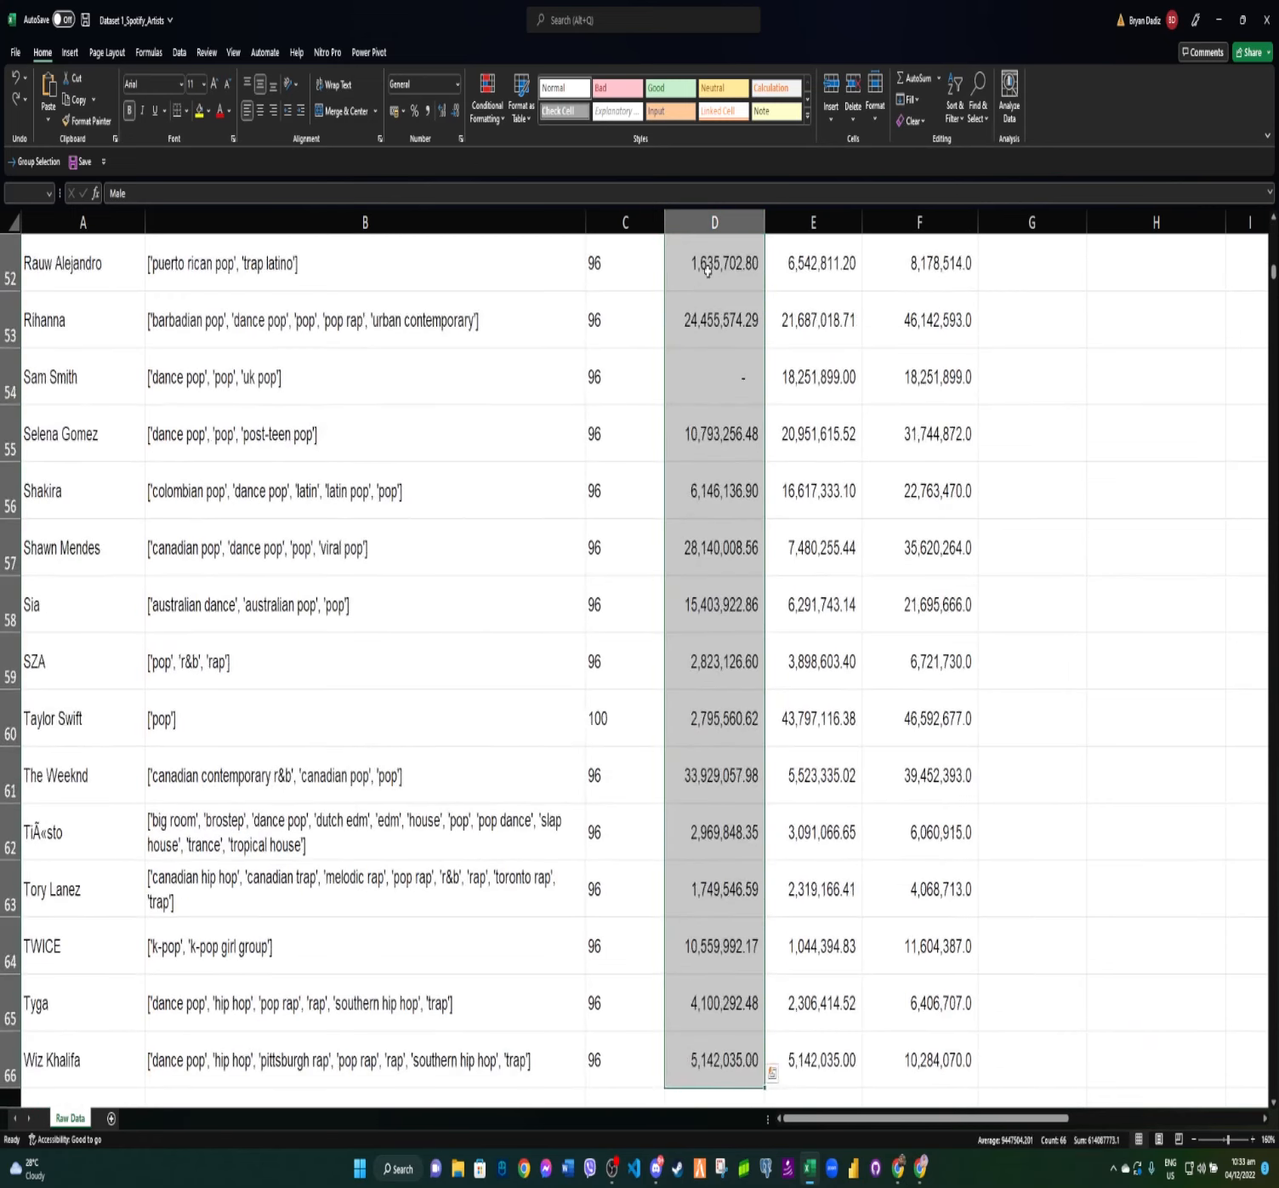
{"action": "scroll", "coordinate": [720, 562], "scroll_direction": "down", "scroll_amount": 2}
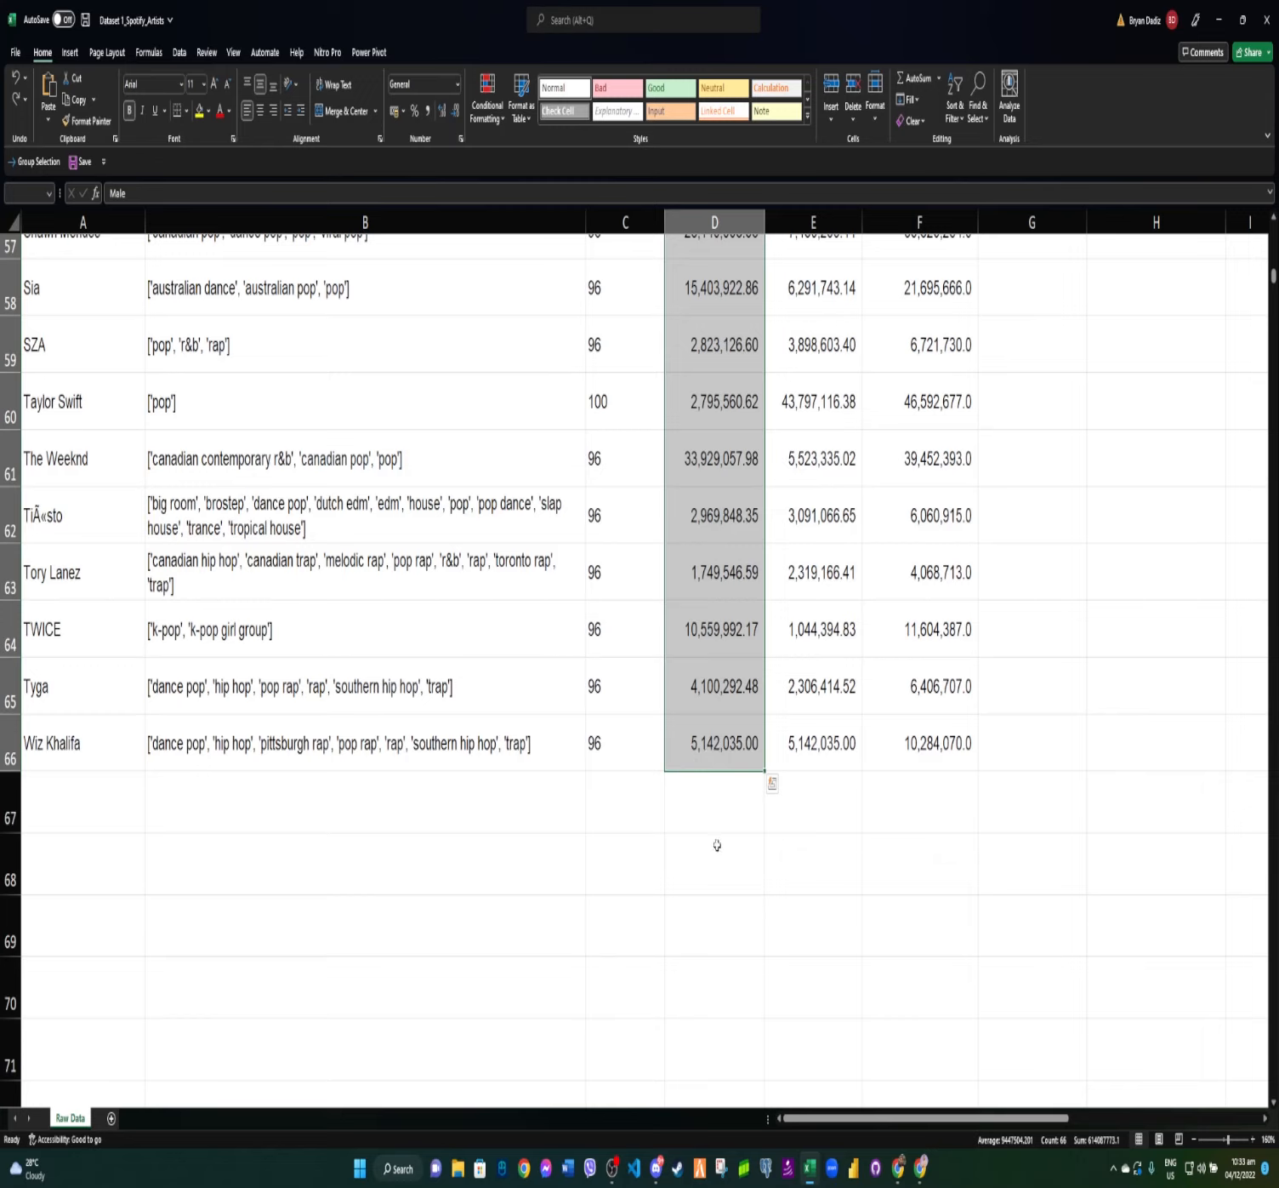
{"action": "scroll", "coordinate": [730, 749], "scroll_direction": "up", "scroll_amount": 19}
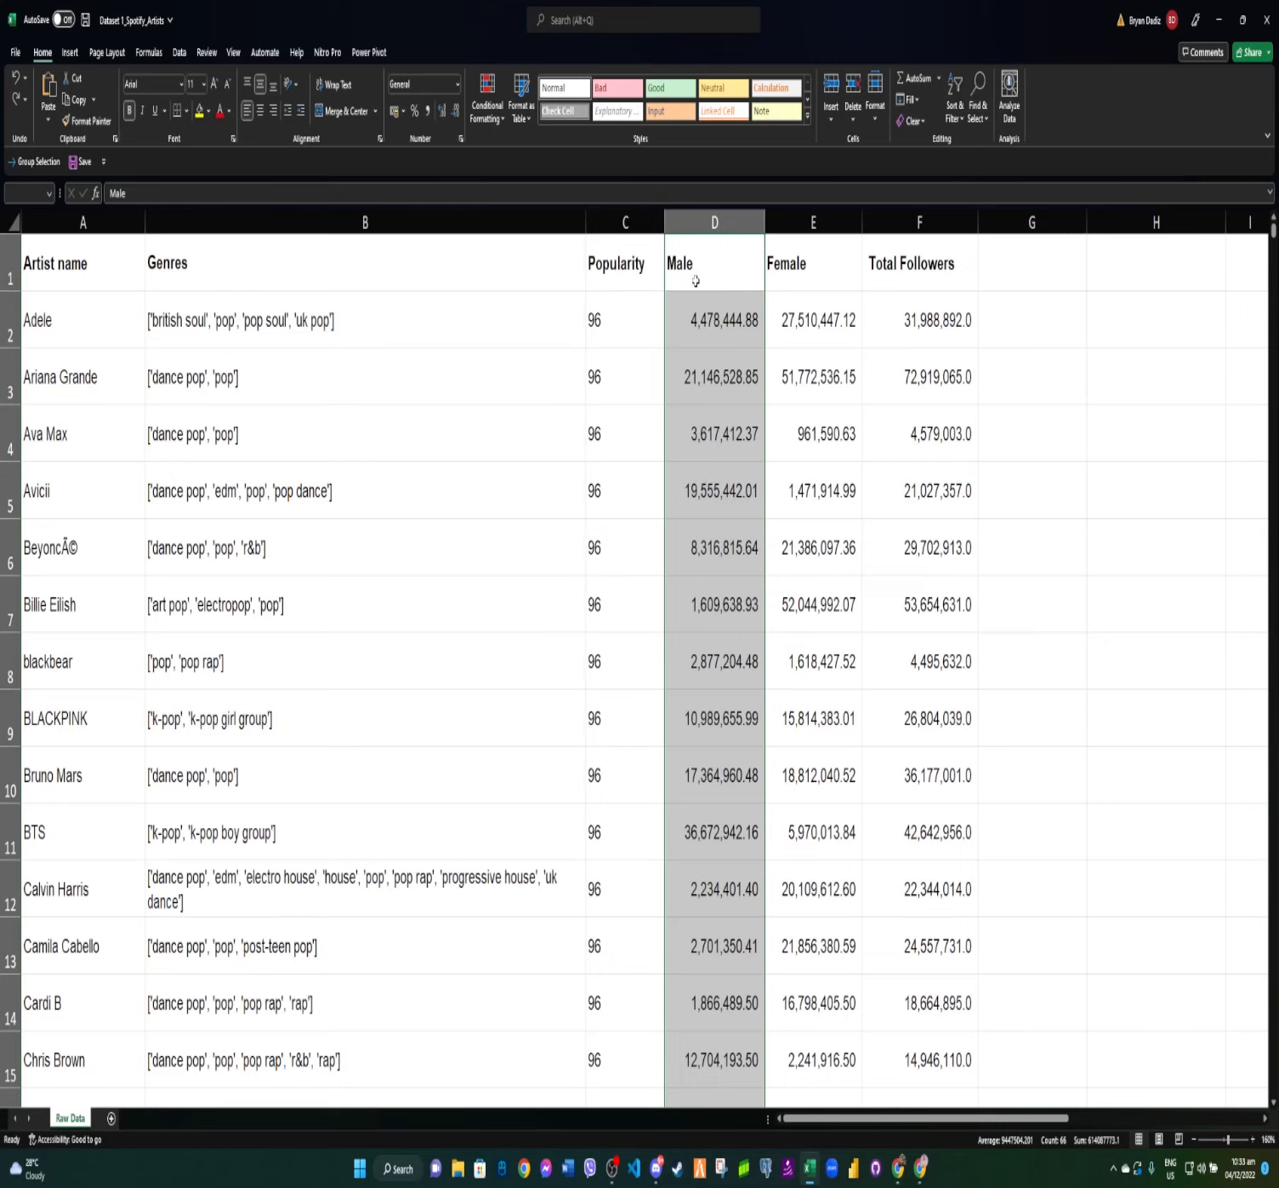
{"action": "left_click", "coordinate": [491, 119]}
{"action": "mouse_move", "coordinate": [518, 165]}
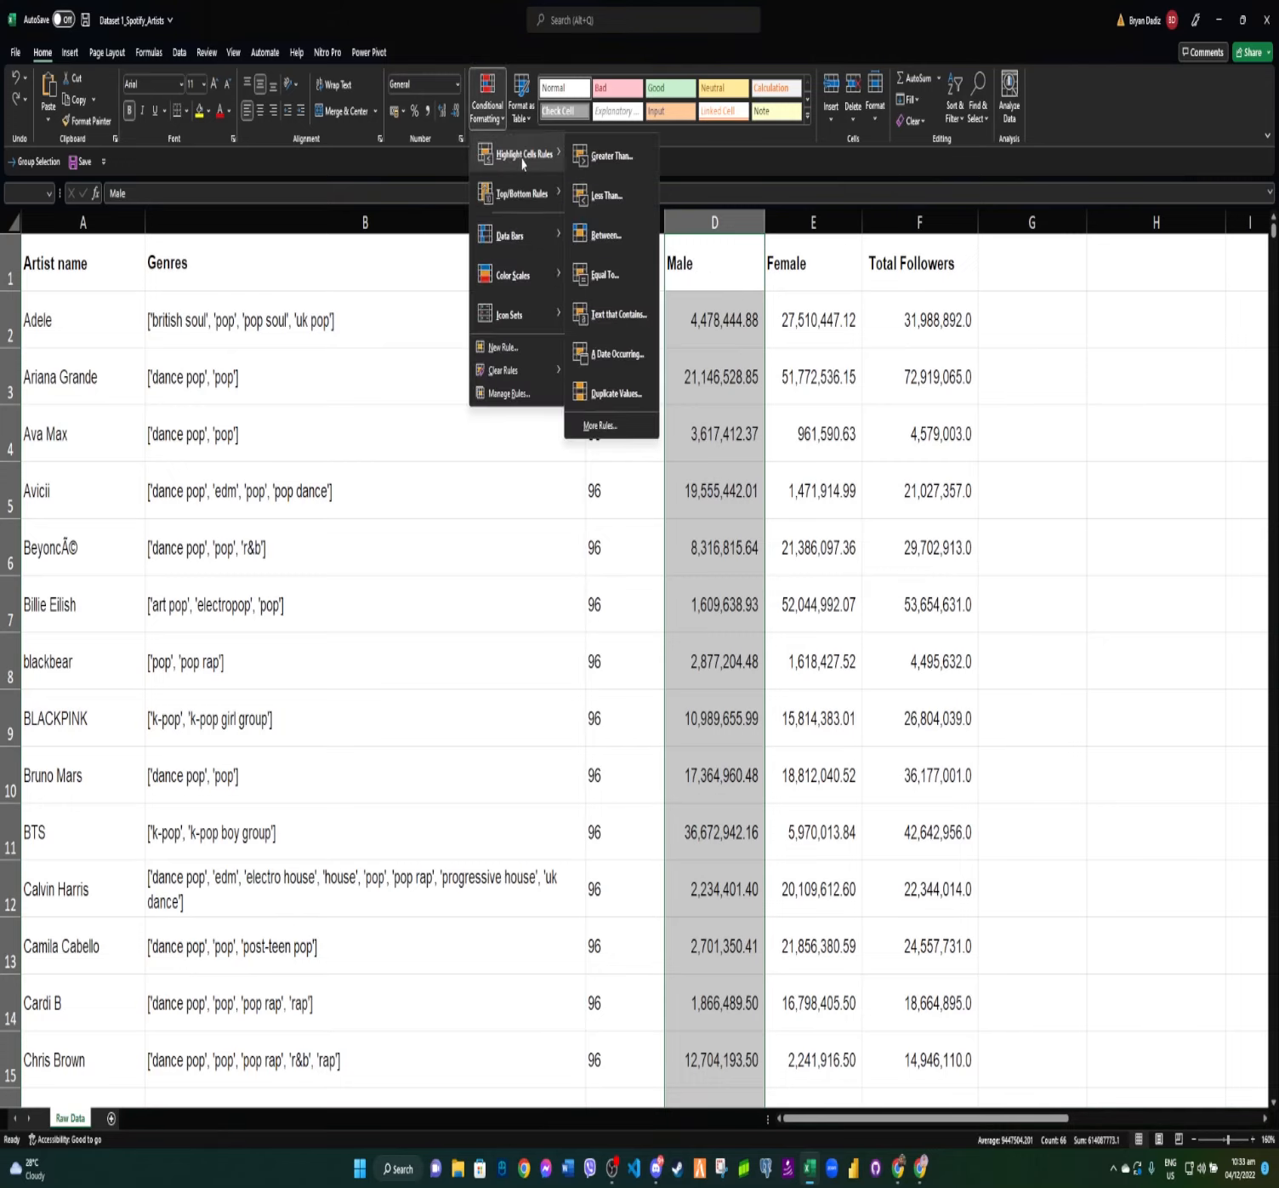
{"action": "left_click", "coordinate": [607, 196]}
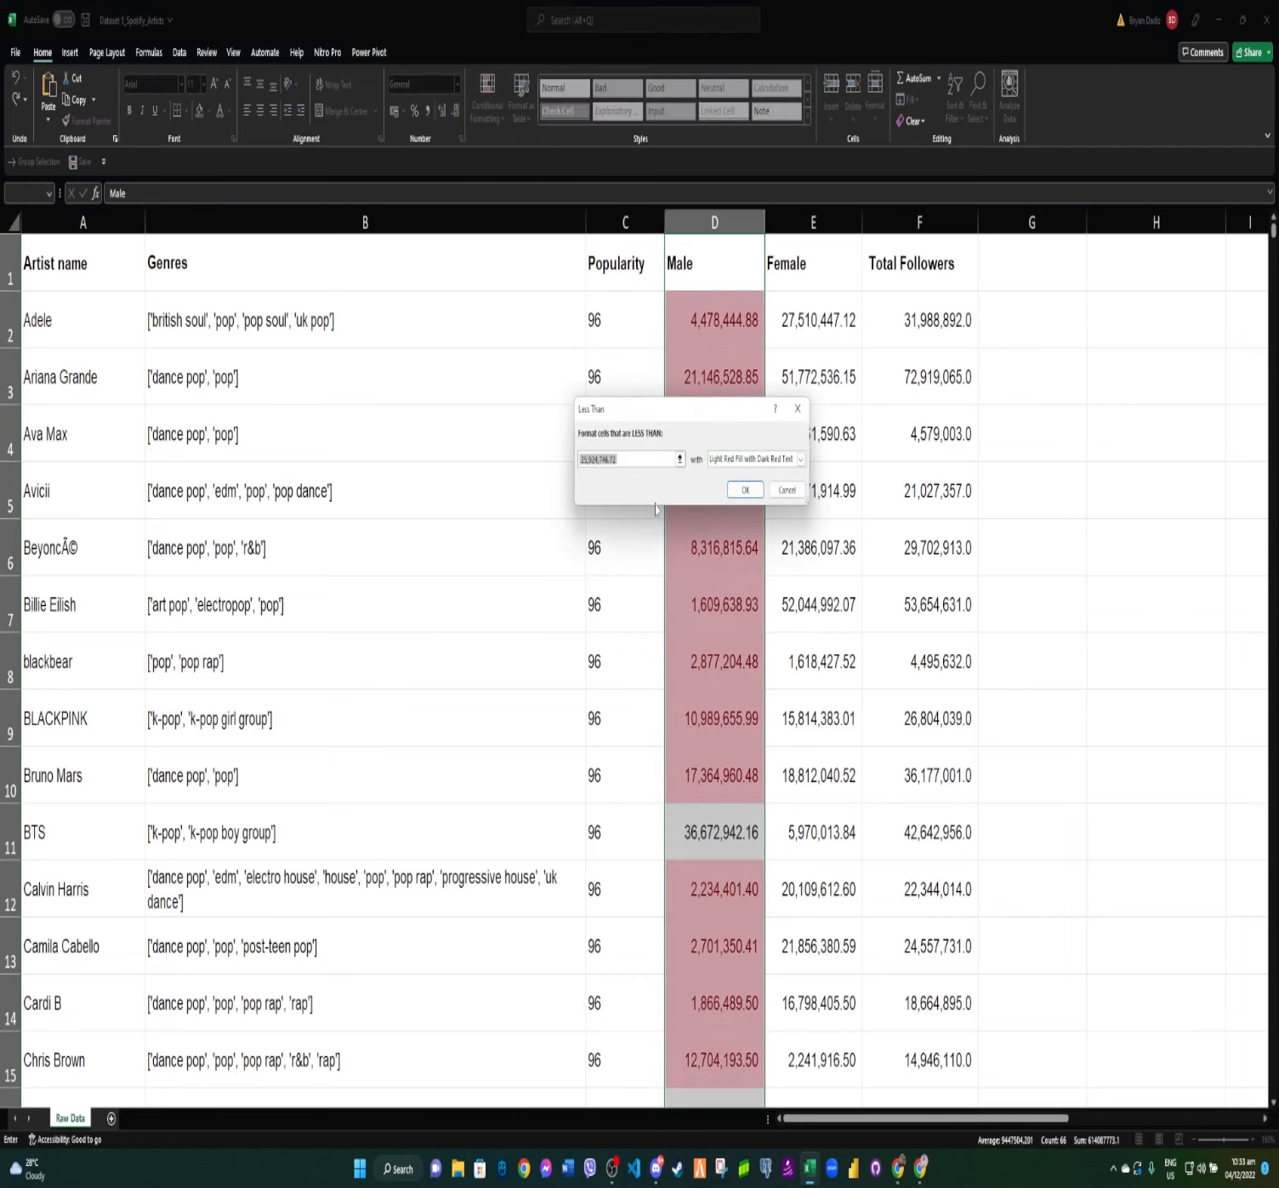
{"action": "type", "text": "1000000"}
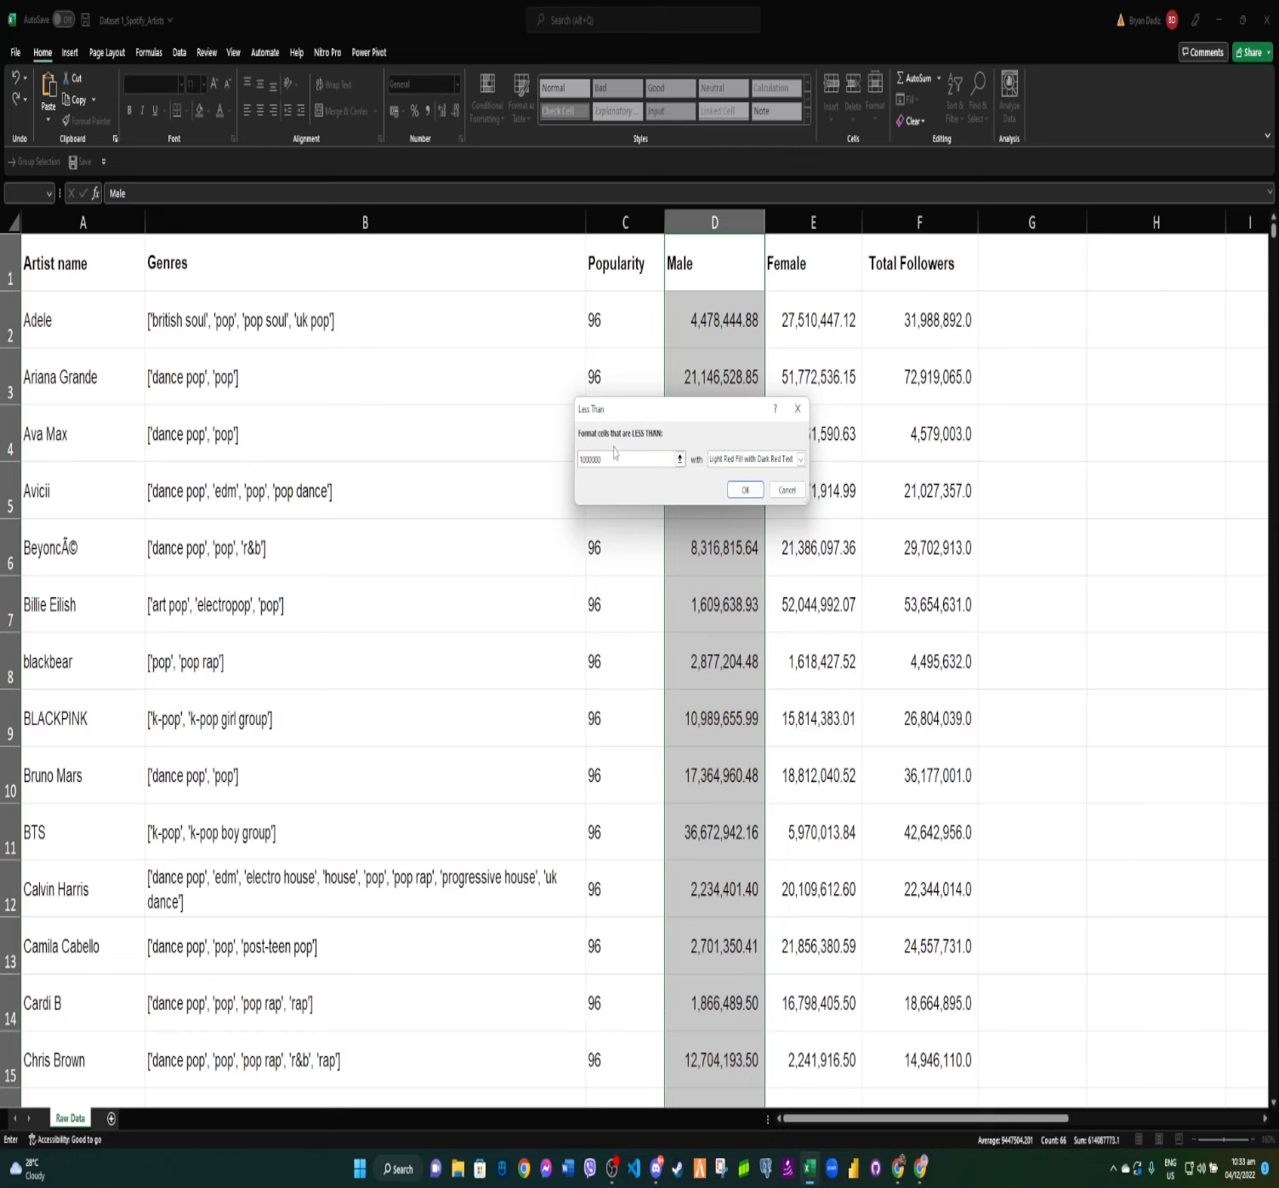
{"action": "left_click", "coordinate": [741, 501]}
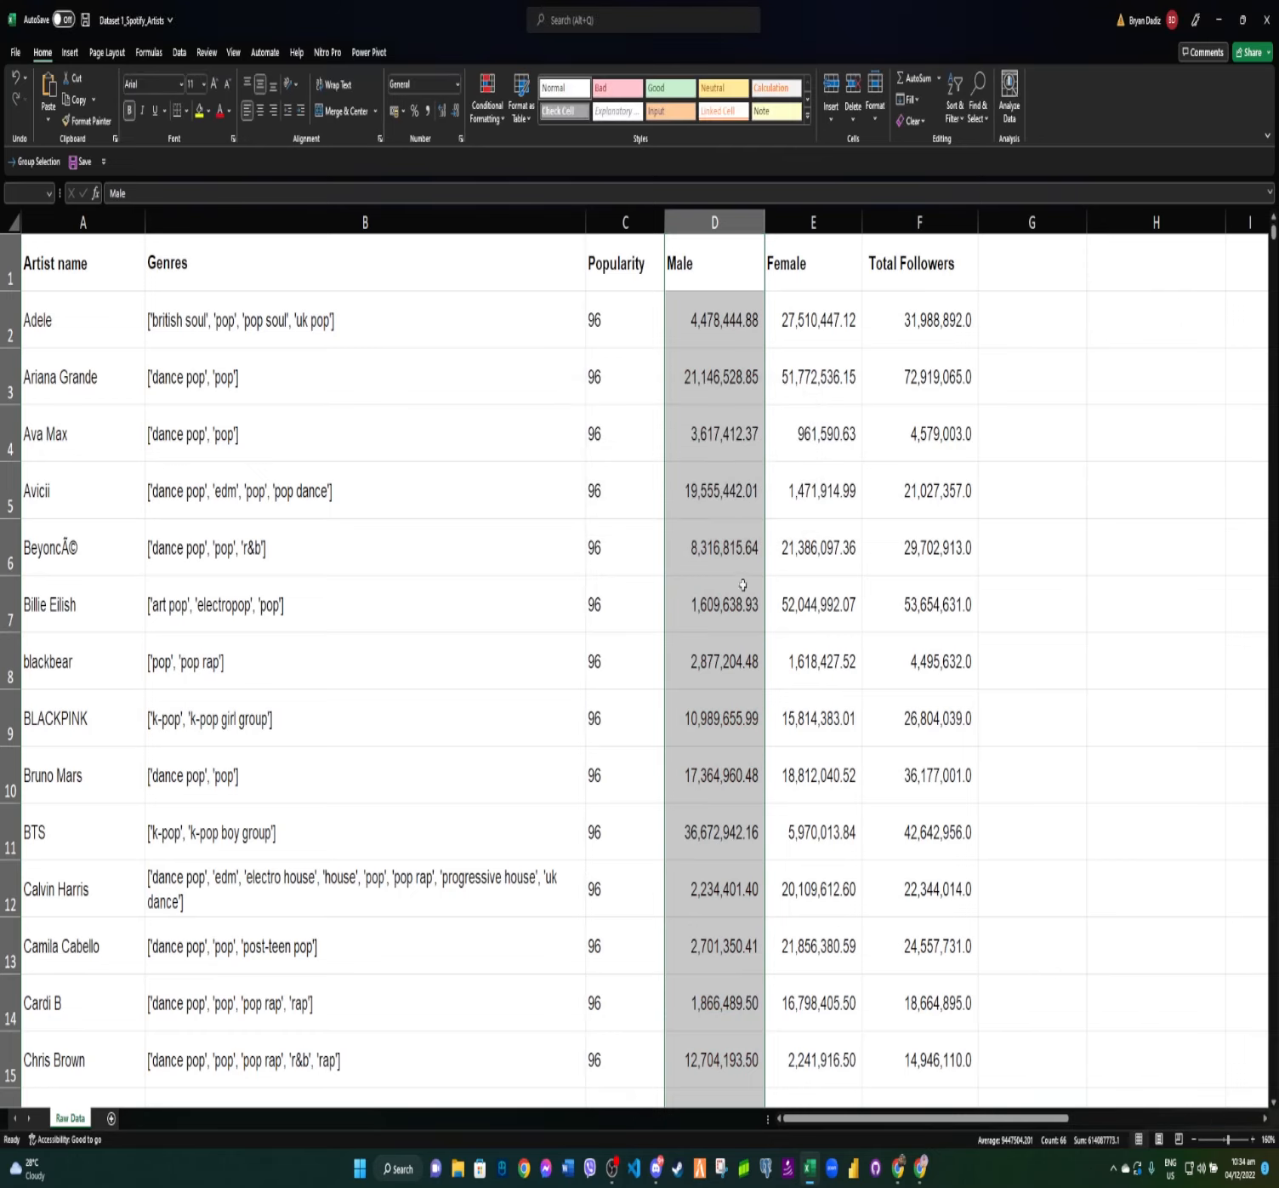
Examine the highlighted Male cells through all artist rows and the empty rows below the last artist.
{"action": "scroll", "coordinate": [740, 553], "scroll_direction": "down", "scroll_amount": 7}
{"action": "scroll", "coordinate": [738, 525], "scroll_direction": "down", "scroll_amount": 1}
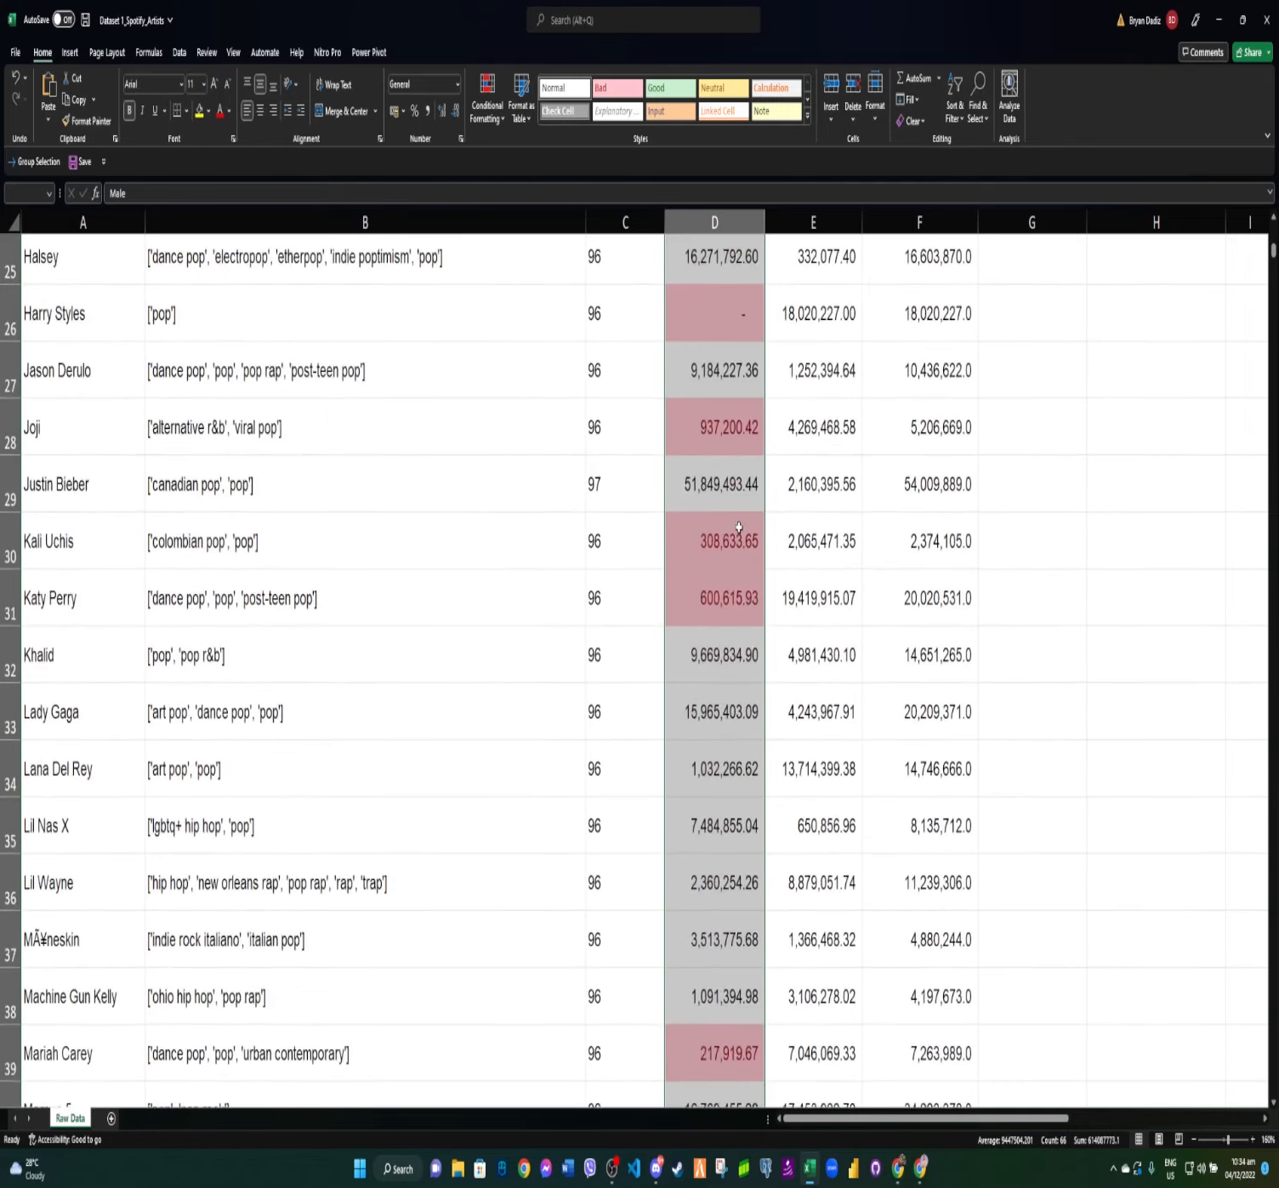
{"action": "scroll", "coordinate": [738, 525], "scroll_direction": "up", "scroll_amount": 3}
{"action": "scroll", "coordinate": [731, 510], "scroll_direction": "down", "scroll_amount": 5}
{"action": "scroll", "coordinate": [727, 502], "scroll_direction": "down", "scroll_amount": 9}
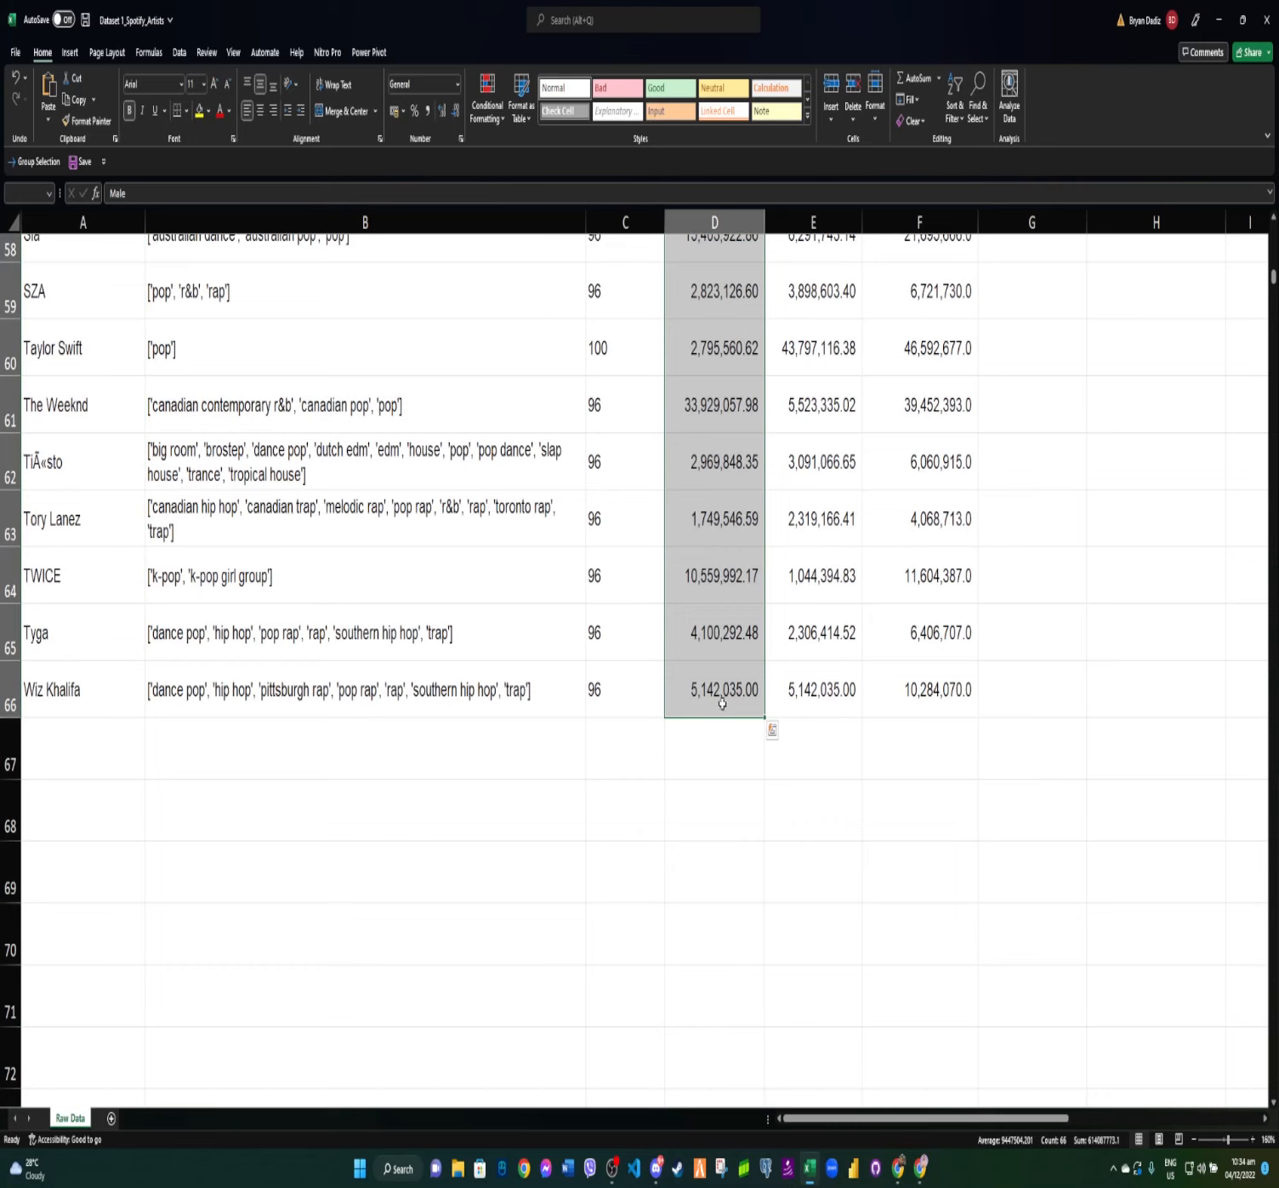
{"action": "scroll", "coordinate": [728, 602], "scroll_direction": "down", "scroll_amount": 3}
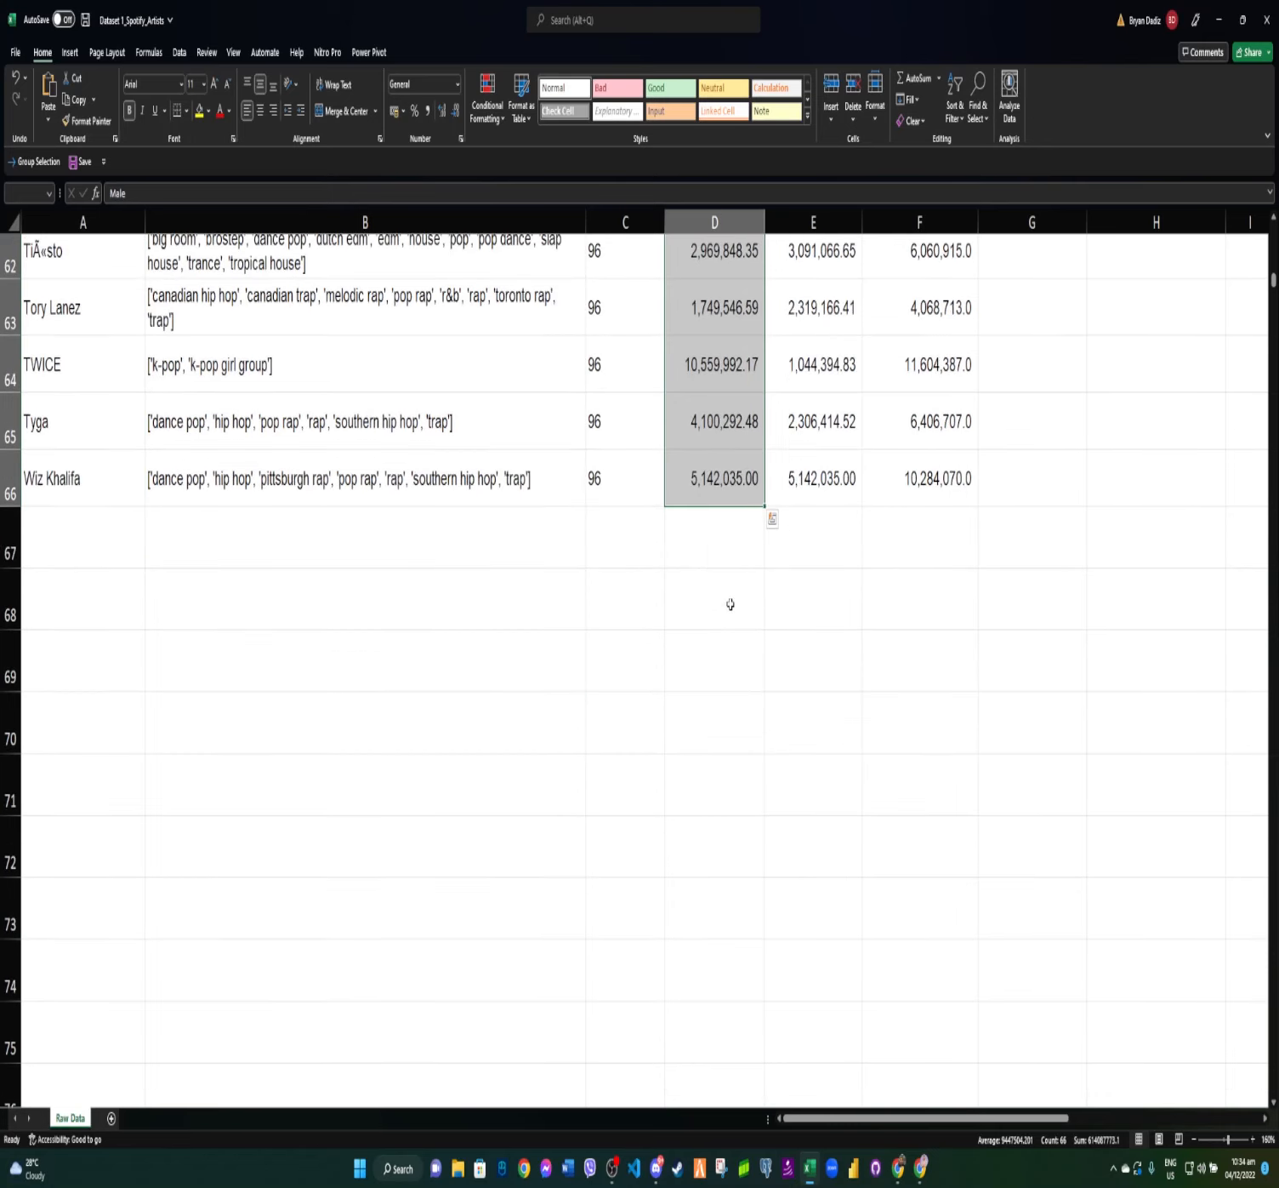
{"action": "scroll", "coordinate": [751, 608], "scroll_direction": "up", "scroll_amount": 2}
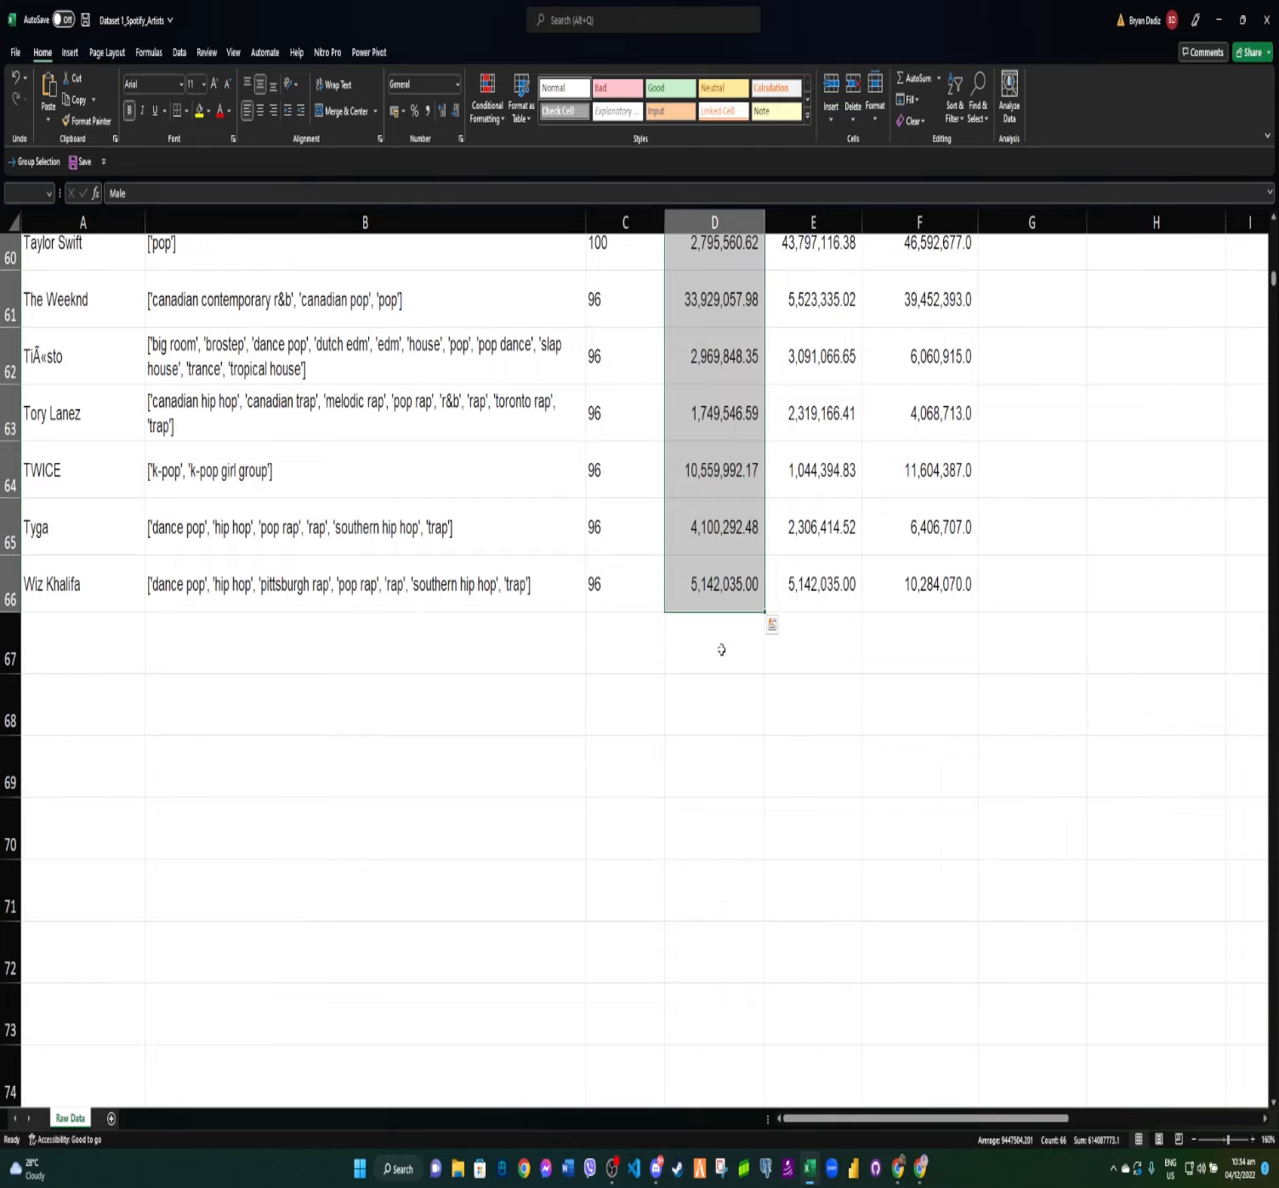
{"action": "scroll", "coordinate": [721, 649], "scroll_direction": "up", "scroll_amount": 19}
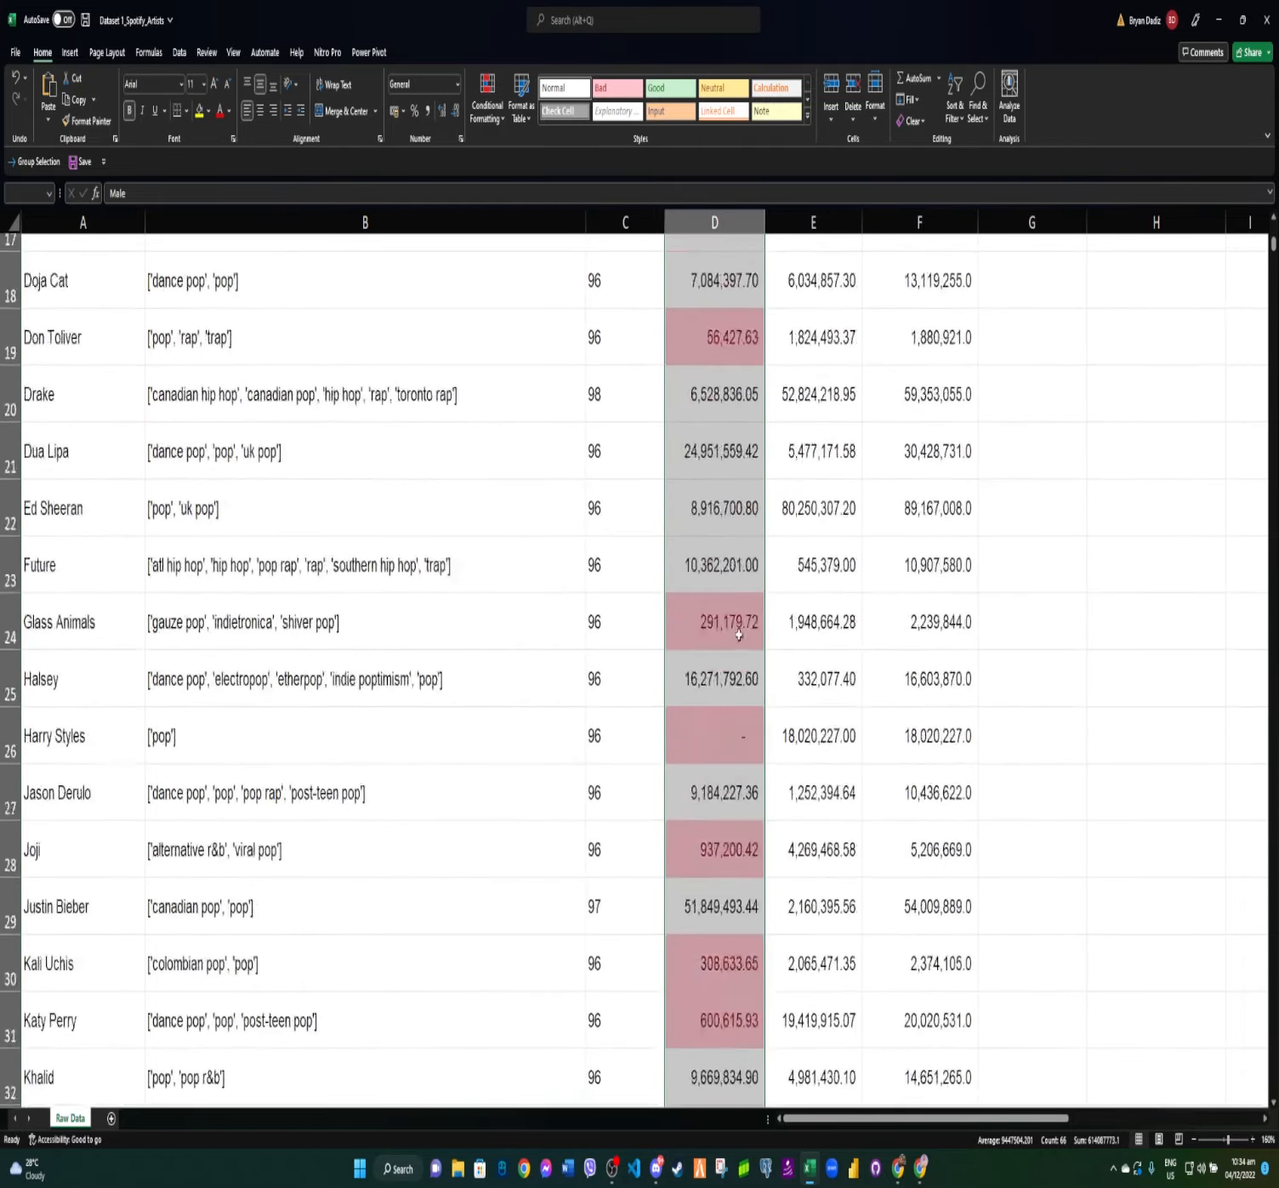
{"action": "scroll", "coordinate": [749, 618], "scroll_direction": "up", "scroll_amount": 2}
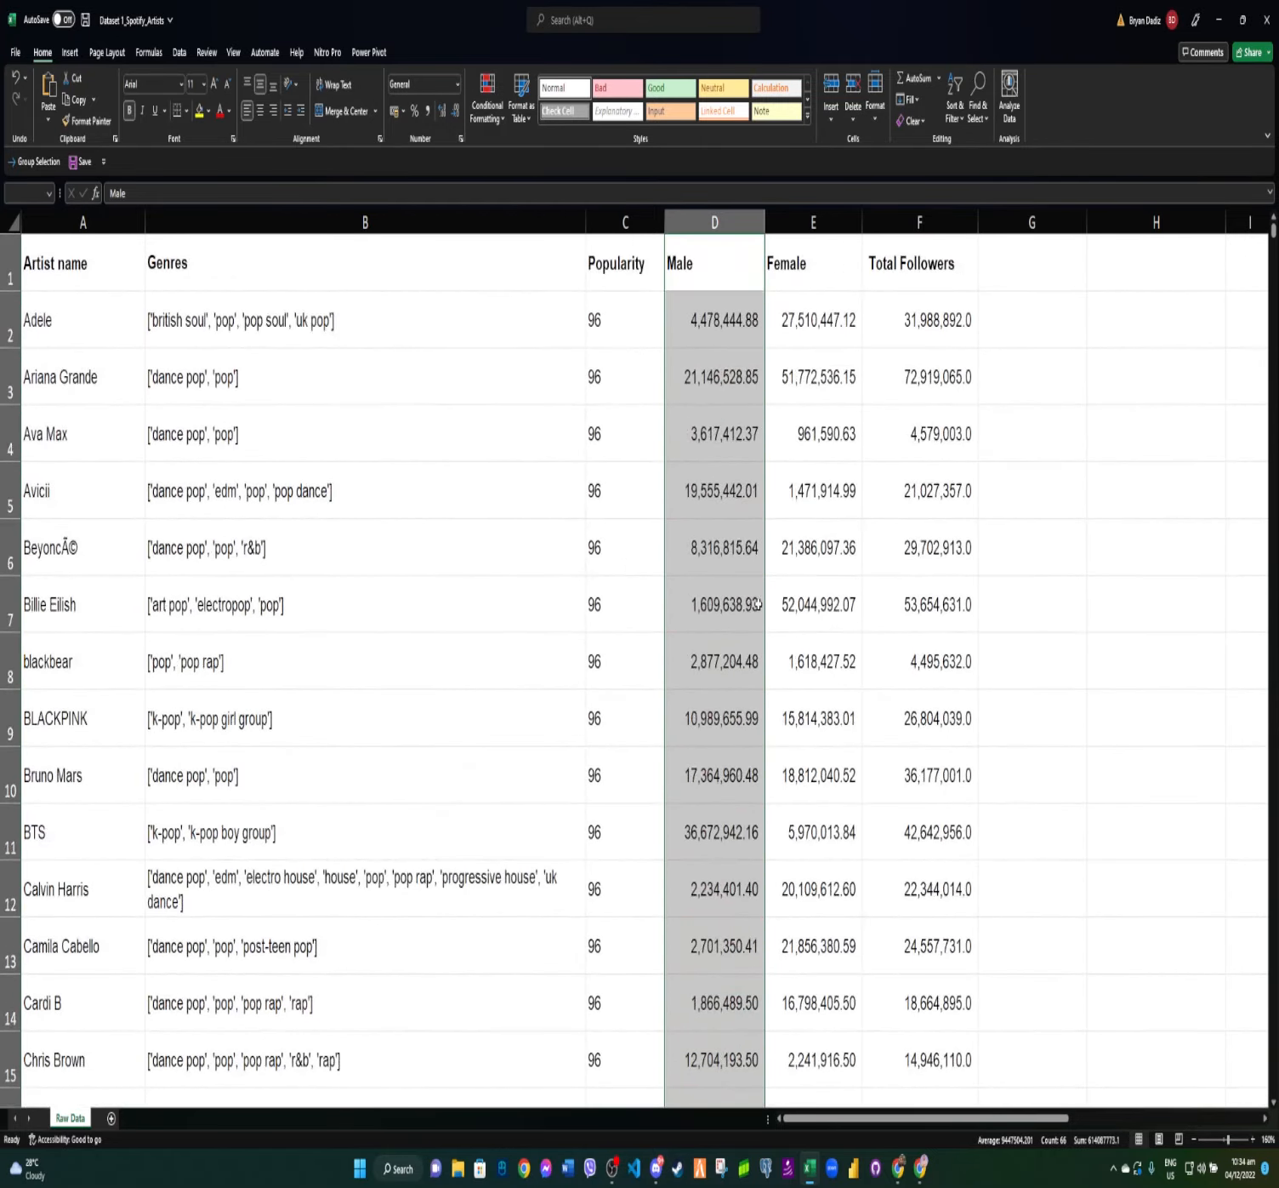
Highlight values greater than 1000000 in the filled Male cells with Green Fill with Dark Green Text.
{"action": "left_click", "coordinate": [493, 126]}
{"action": "mouse_move", "coordinate": [505, 159]}
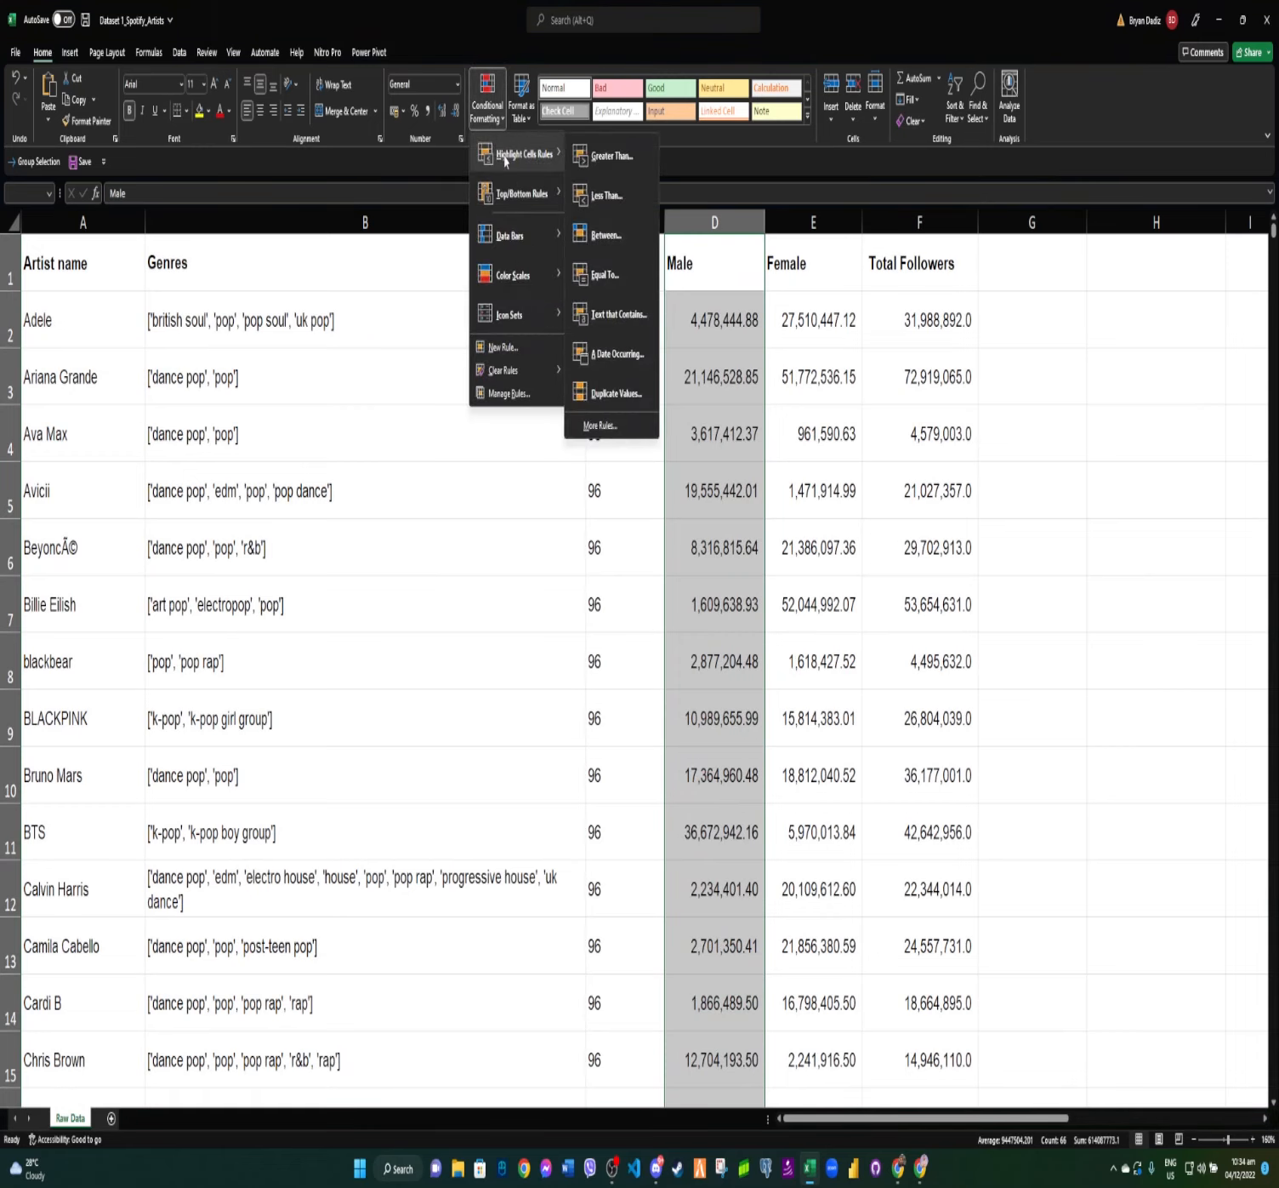
{"action": "left_click", "coordinate": [606, 157]}
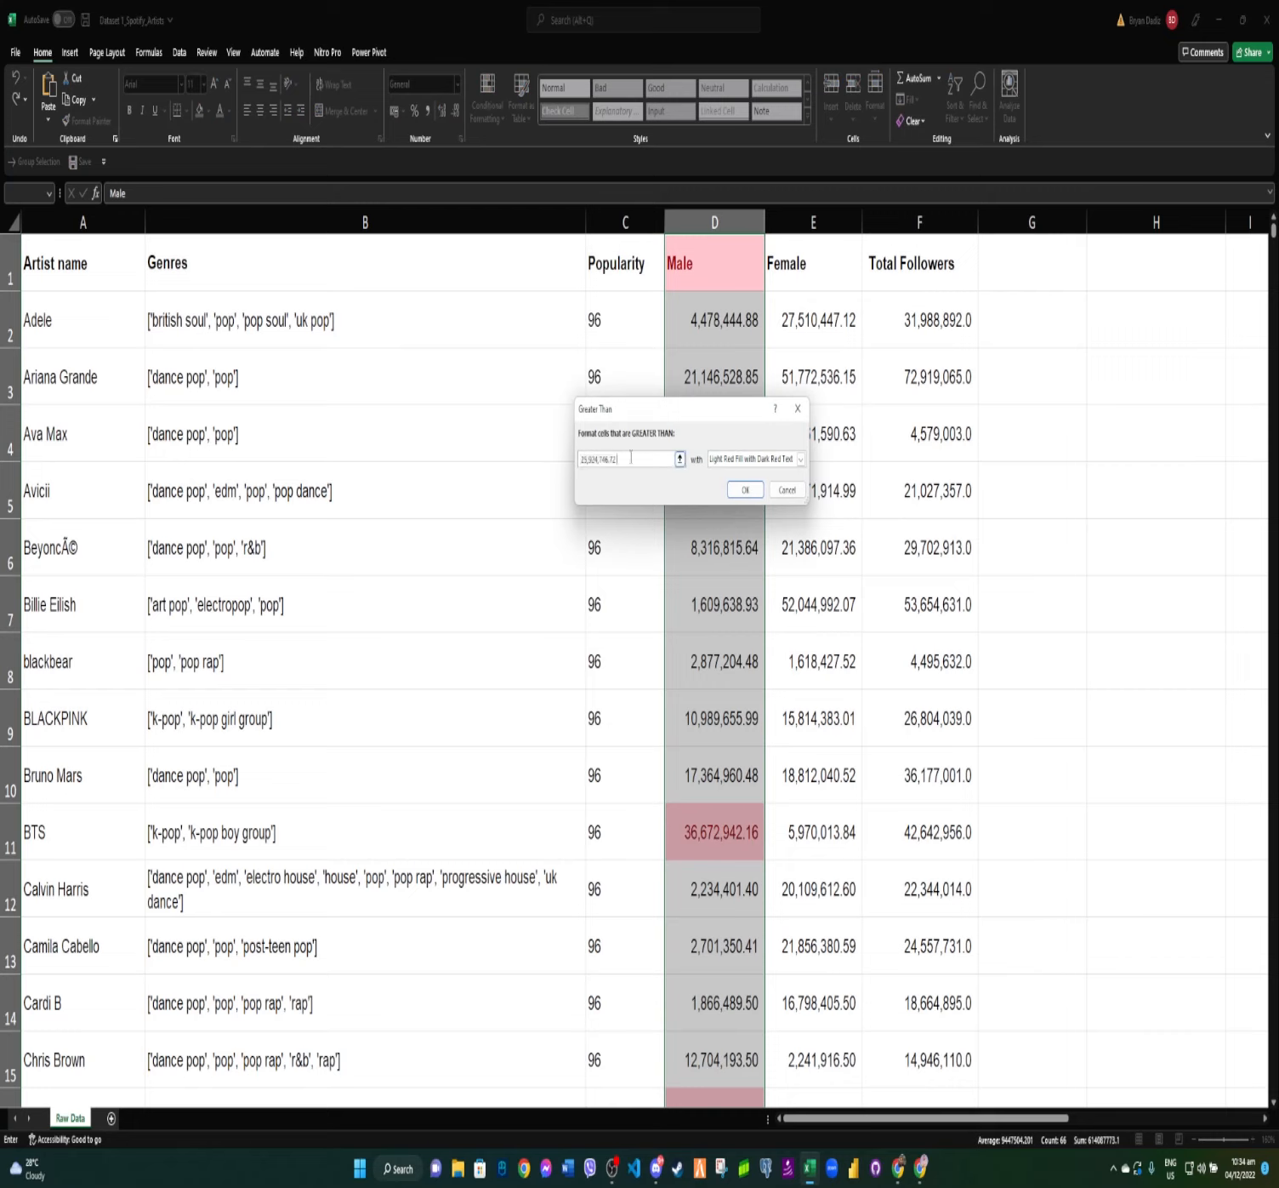
{"action": "type", "text": "1000000"}
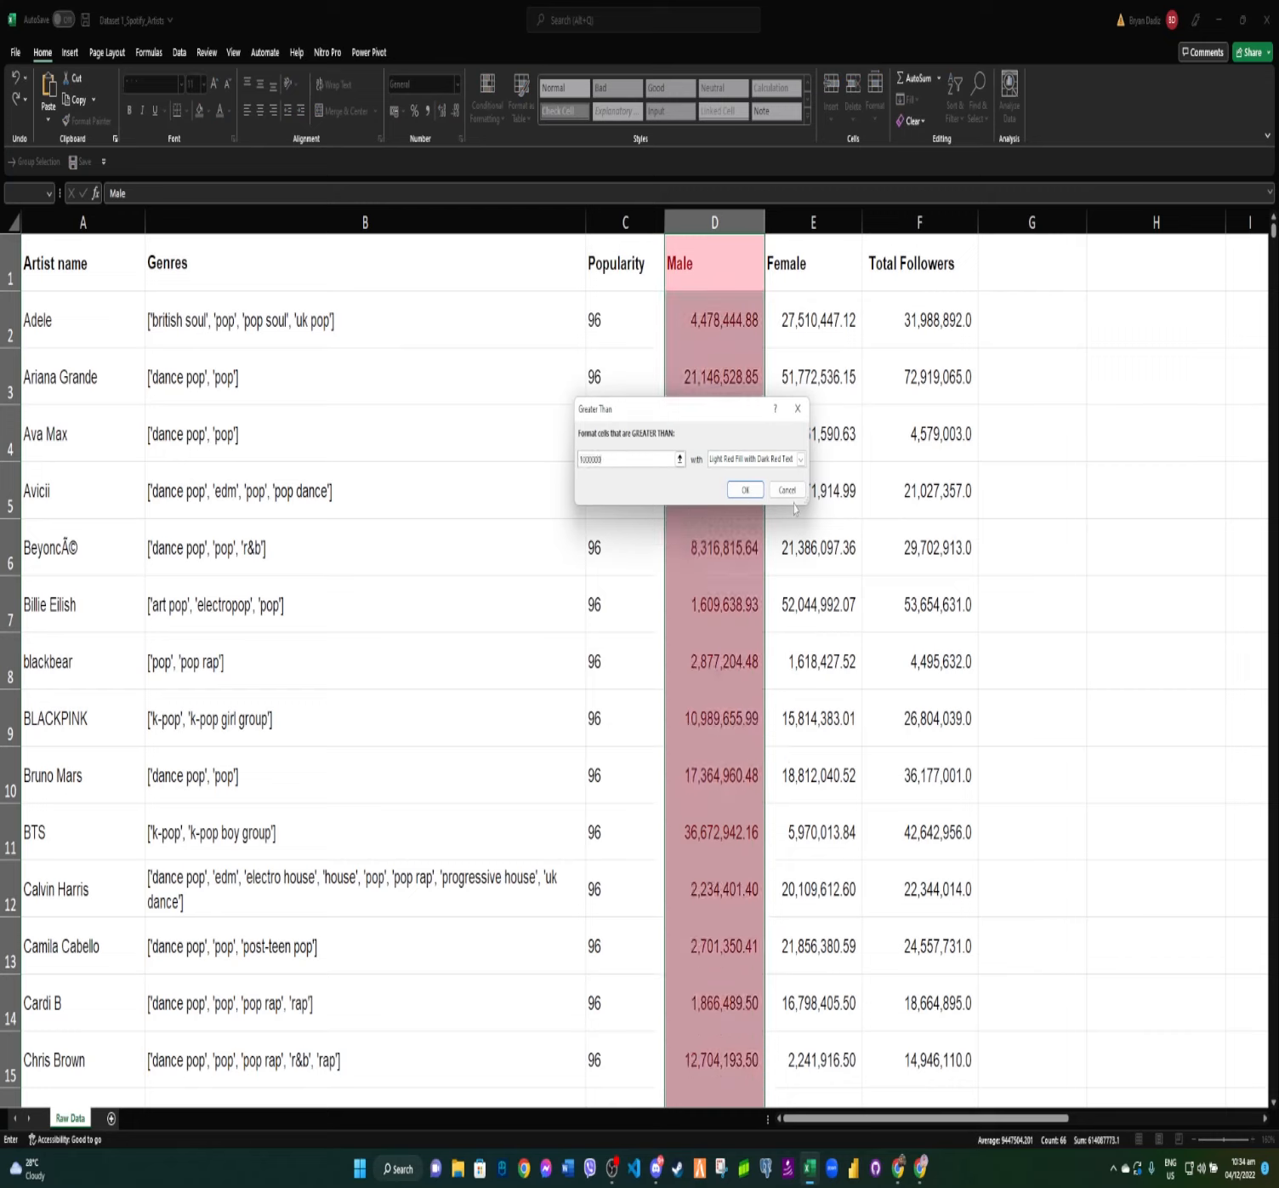
{"action": "left_click", "coordinate": [794, 461]}
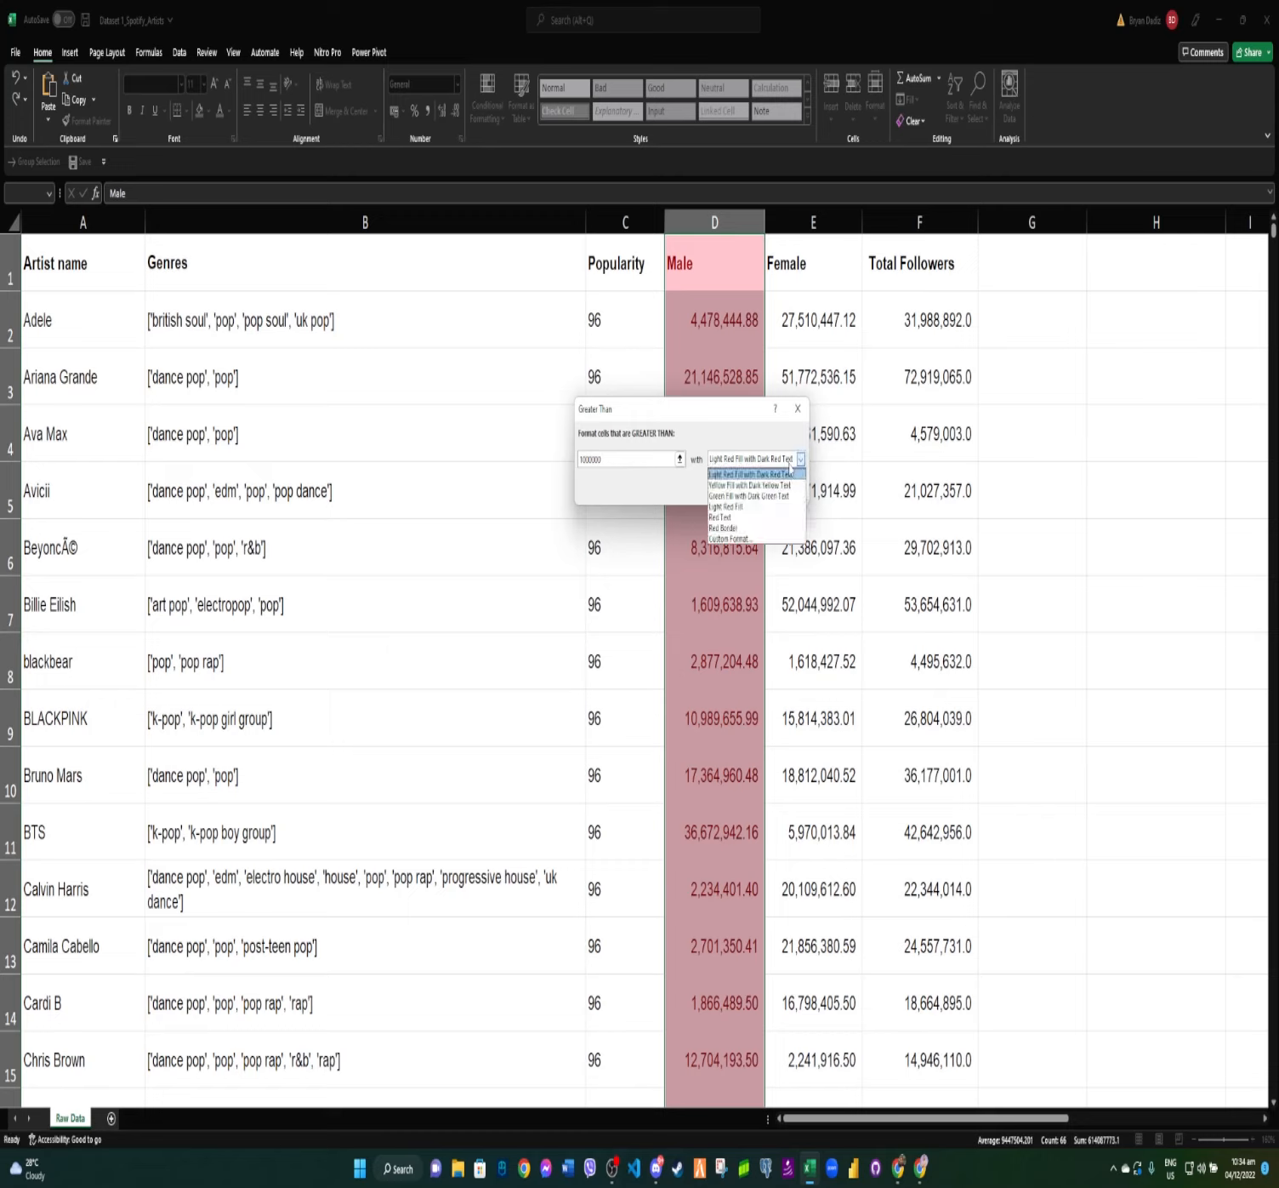
{"action": "left_click", "coordinate": [752, 496]}
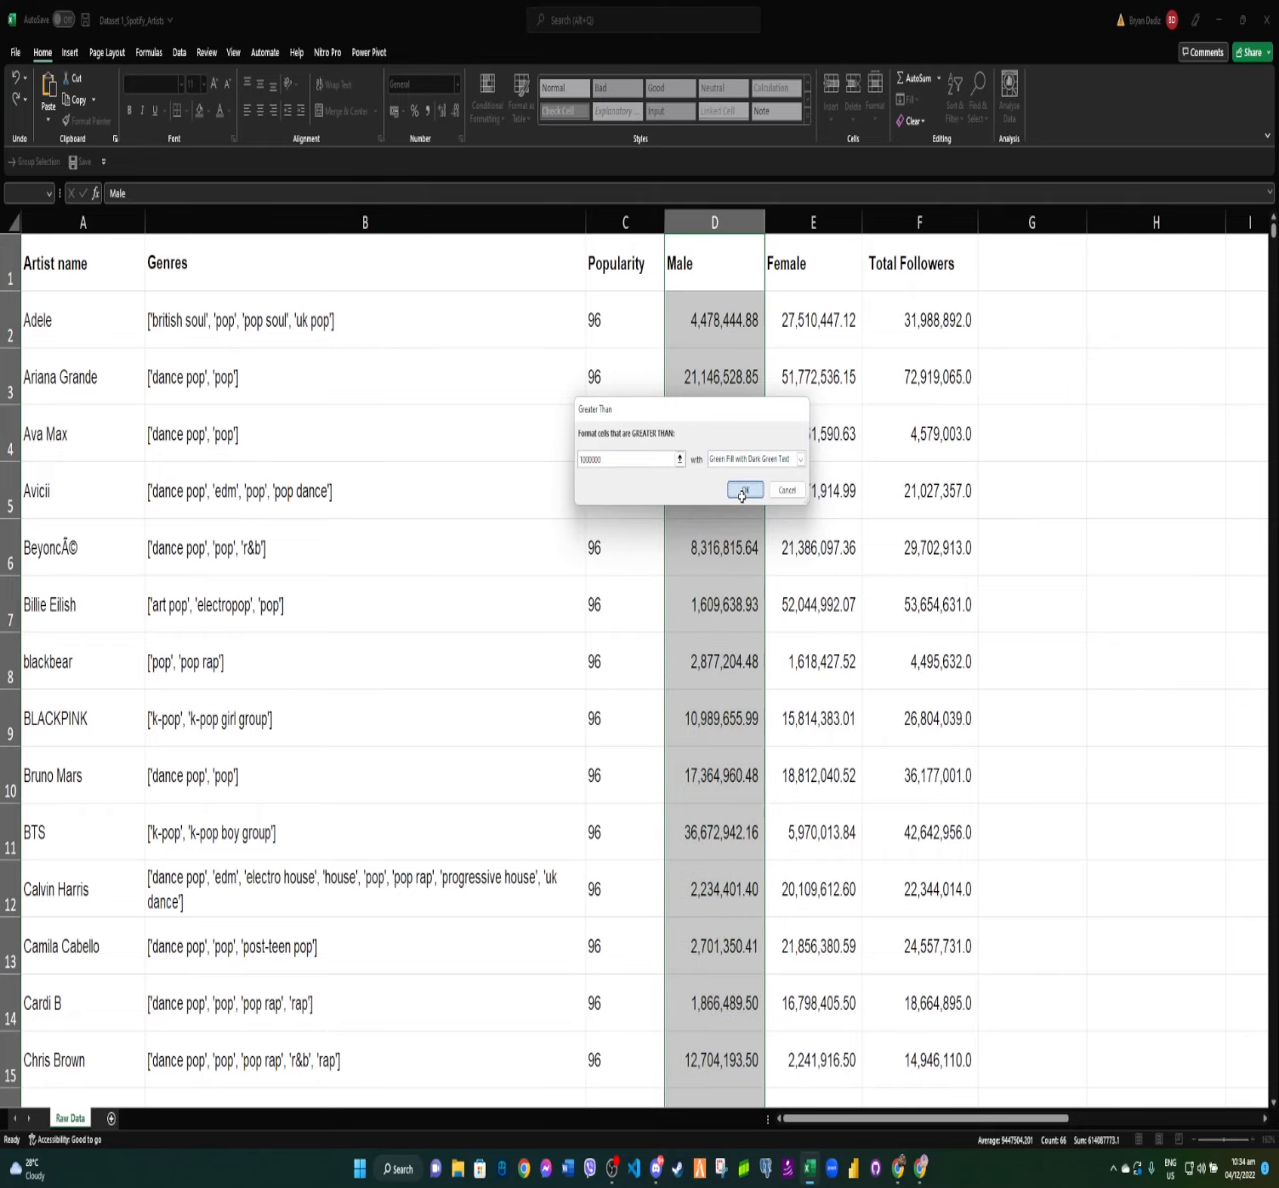
{"action": "left_click", "coordinate": [745, 490]}
Examine the green and red highlighting down the Male column through the last artist row and back to the header.
{"action": "scroll", "coordinate": [725, 581], "scroll_direction": "down", "scroll_amount": 5}
{"action": "scroll", "coordinate": [725, 581], "scroll_direction": "down", "scroll_amount": 10}
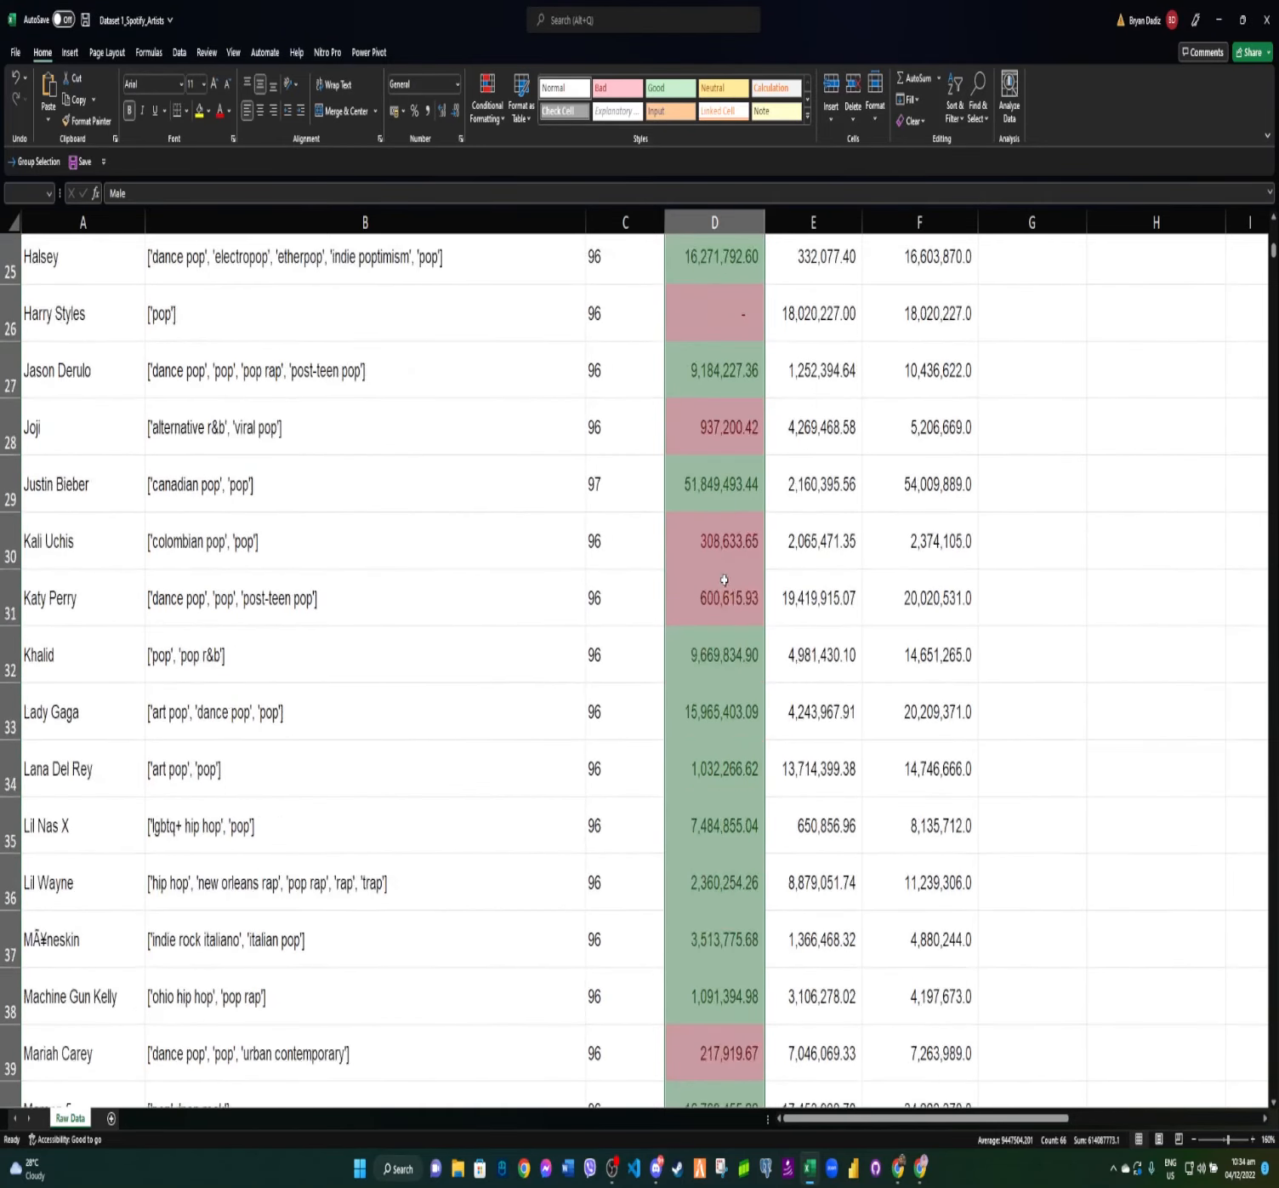
{"action": "scroll", "coordinate": [740, 637], "scroll_direction": "down", "scroll_amount": 3}
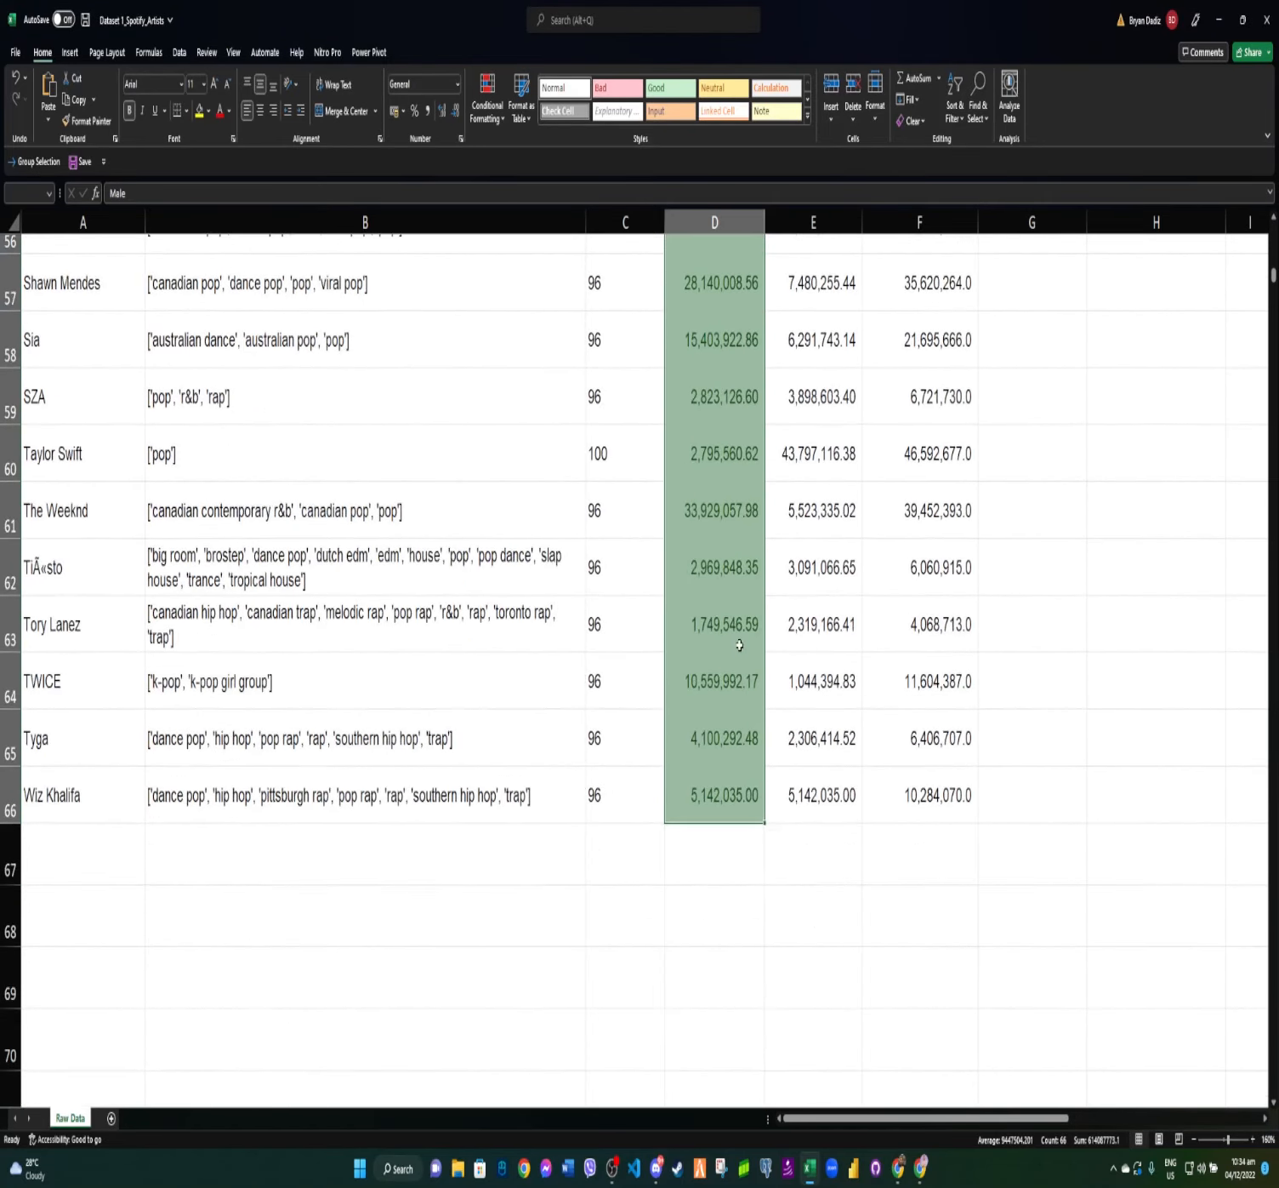
{"action": "scroll", "coordinate": [743, 646], "scroll_direction": "up", "scroll_amount": 11}
{"action": "scroll", "coordinate": [748, 605], "scroll_direction": "up", "scroll_amount": 7}
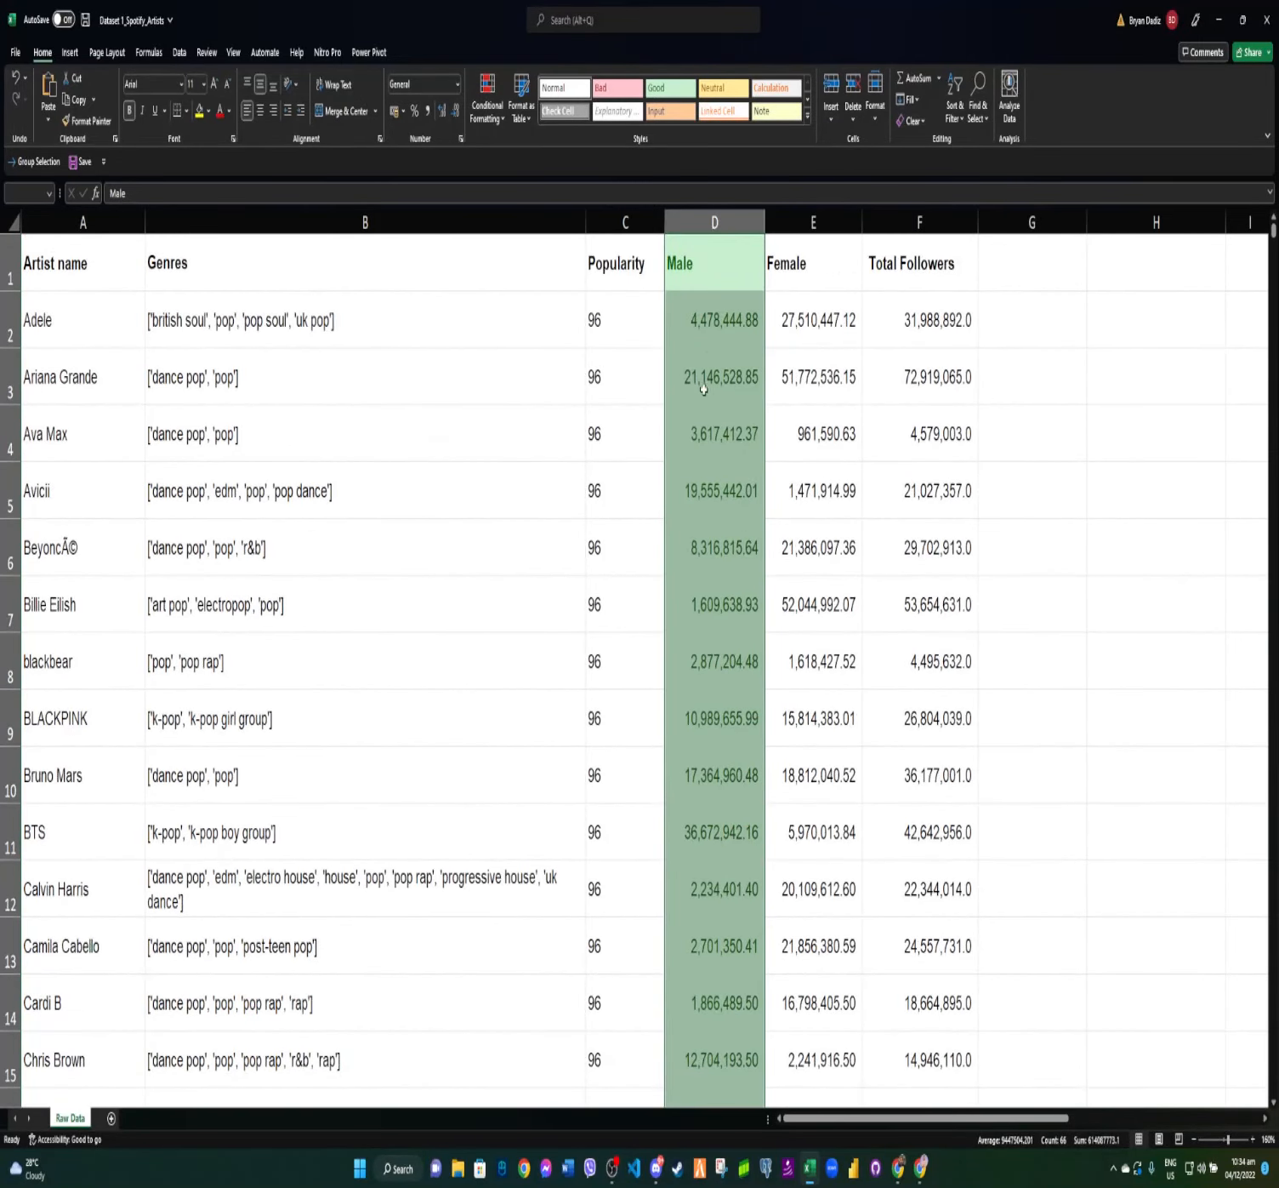
{"action": "scroll", "coordinate": [704, 391], "scroll_direction": "down", "scroll_amount": 3}
{"action": "scroll", "coordinate": [749, 485], "scroll_direction": "up", "scroll_amount": 3}
Clear the conditional formatting rules from the Male header cell only and check the highlighting in the rows below it.
{"action": "left_click", "coordinate": [704, 334]}
{"action": "left_click", "coordinate": [696, 259]}
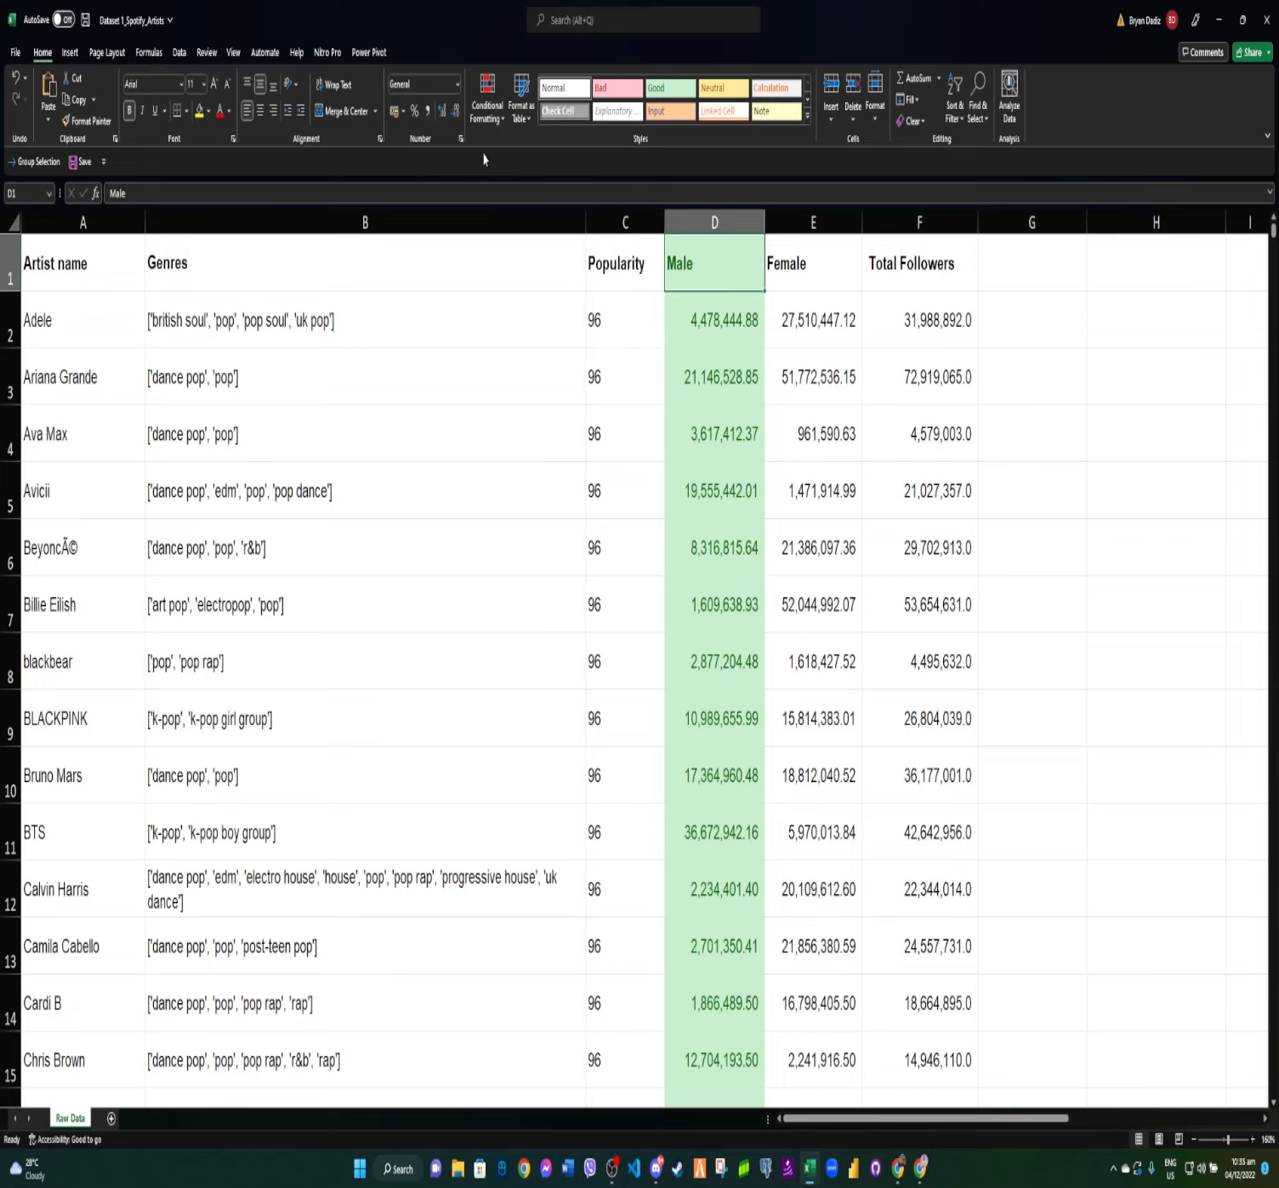
{"action": "left_click", "coordinate": [494, 126]}
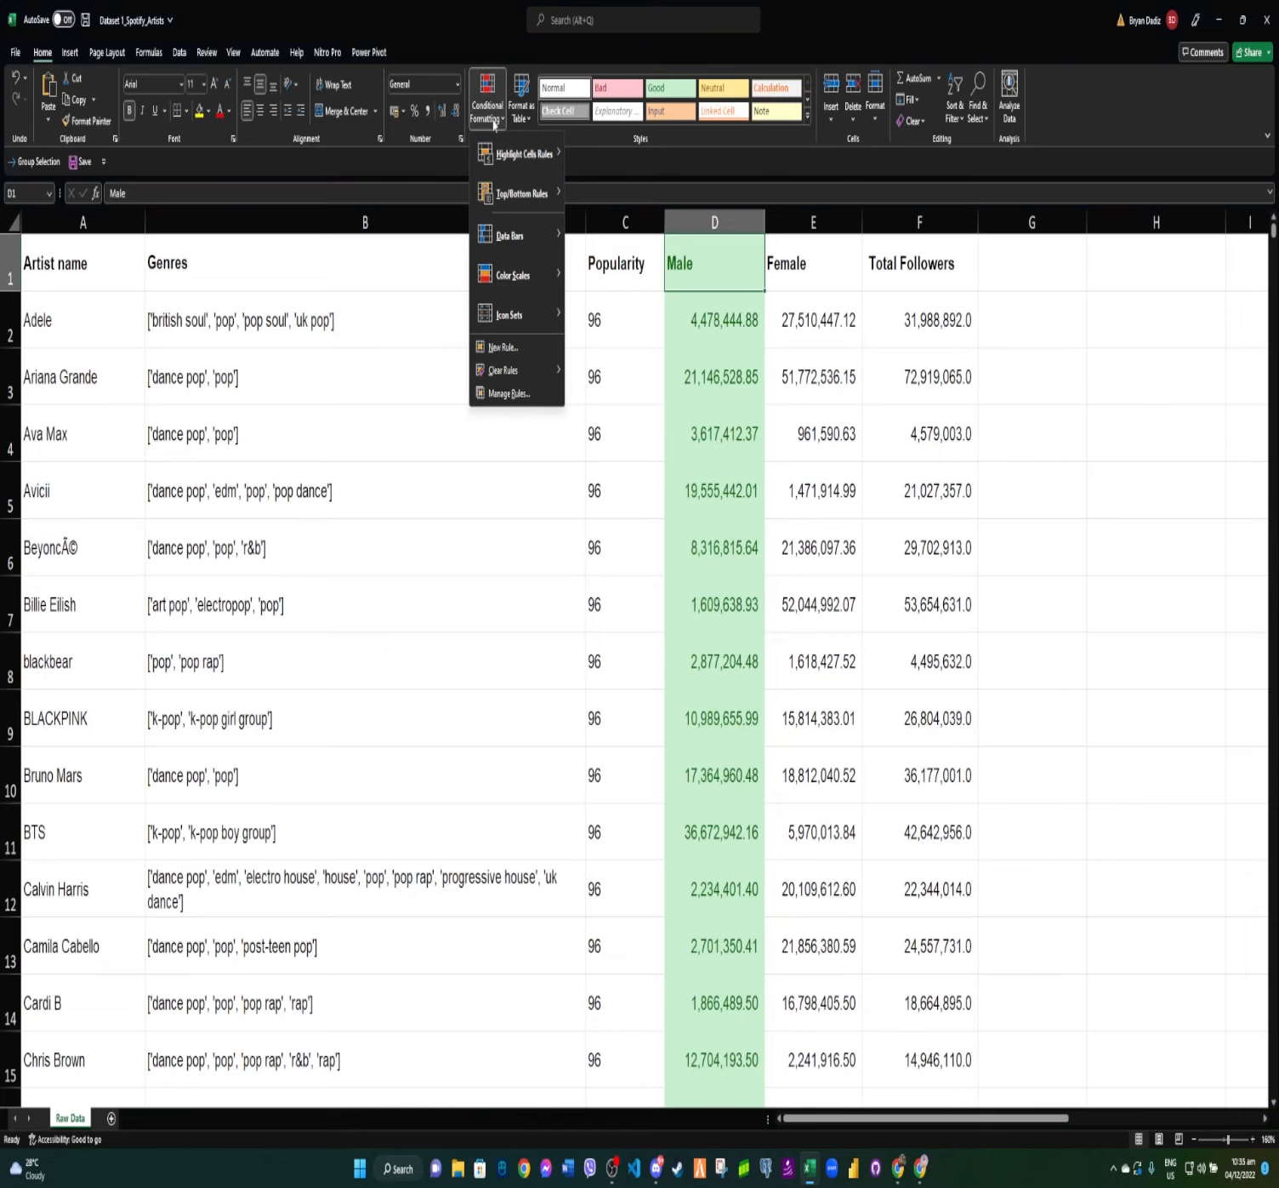
{"action": "mouse_move", "coordinate": [508, 373]}
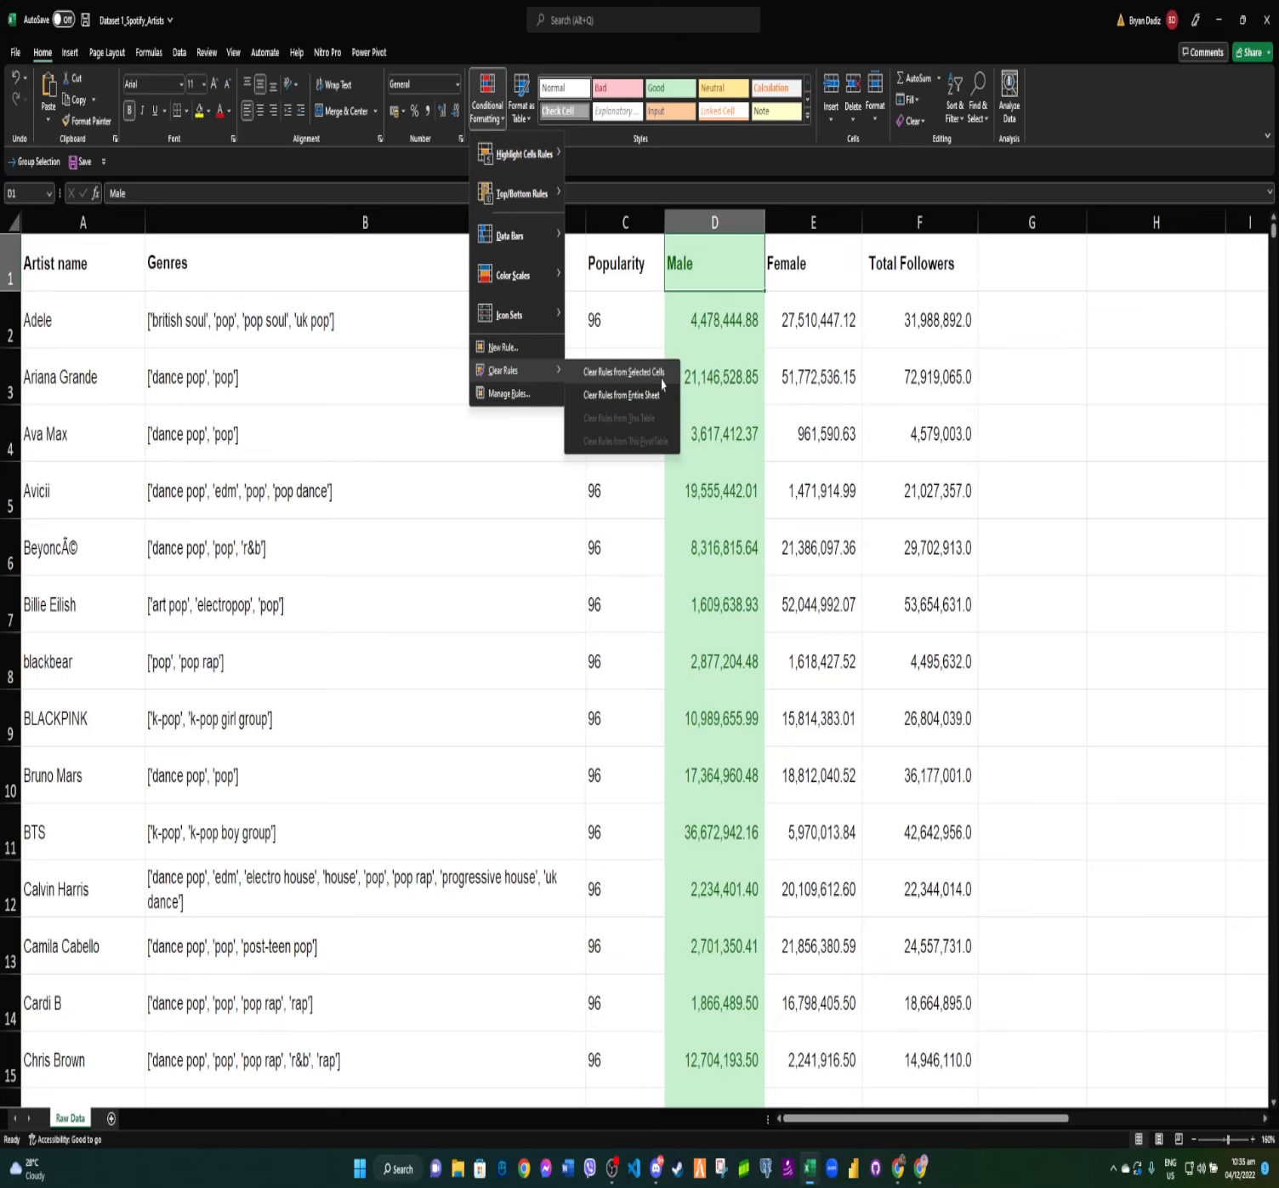
{"action": "left_click", "coordinate": [661, 379]}
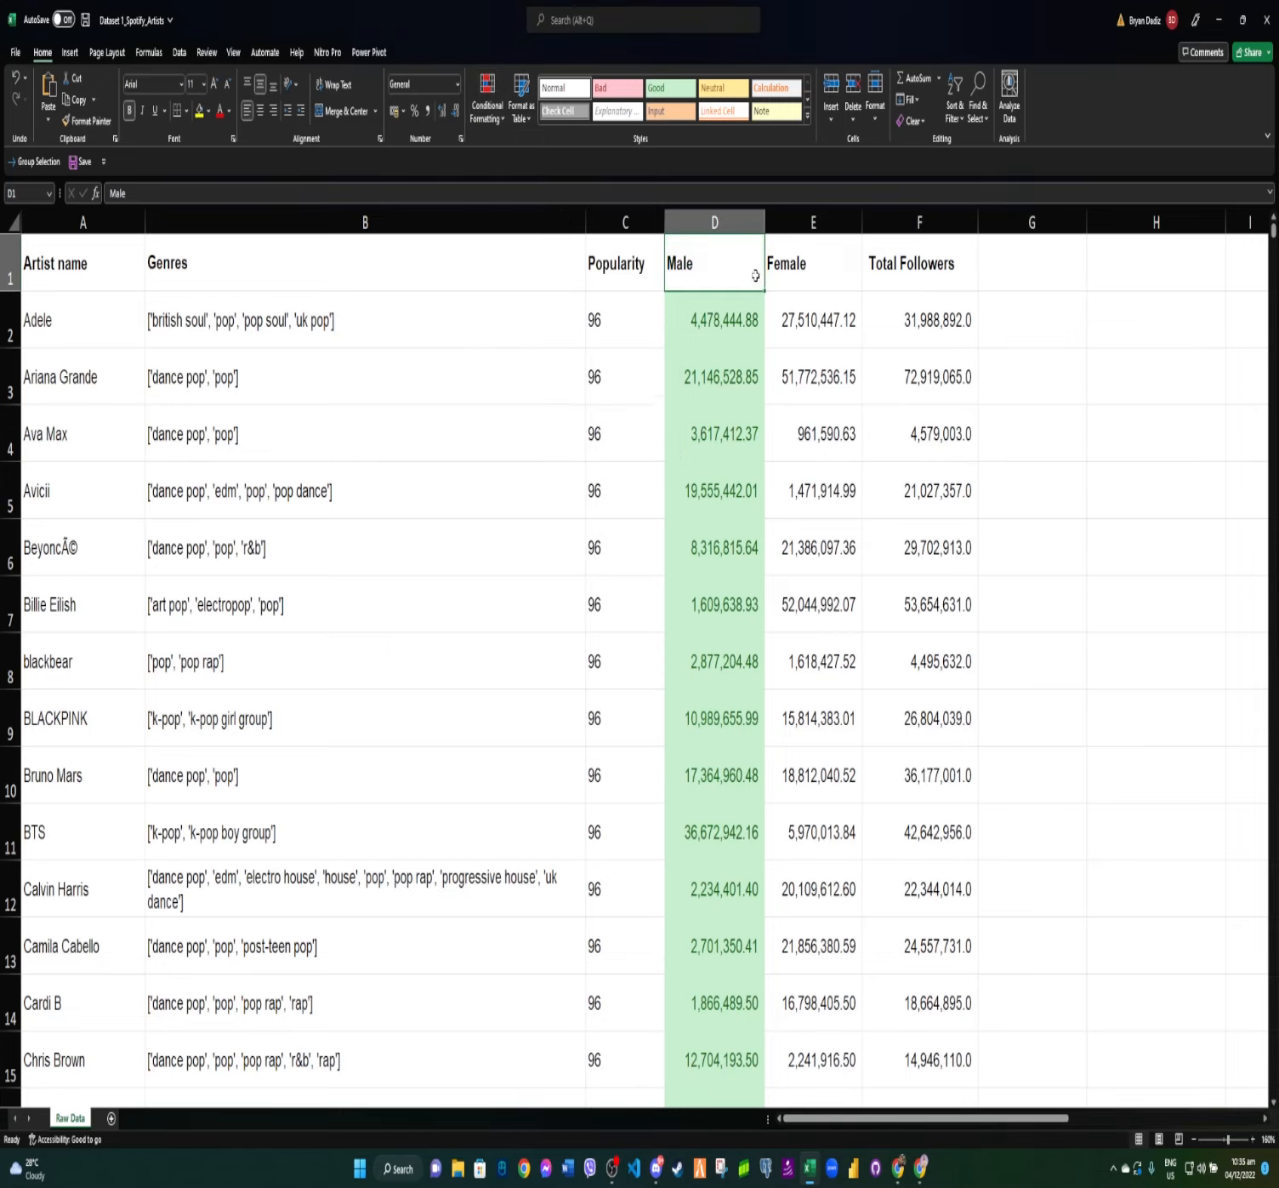
{"action": "key", "text": "Right"}
{"action": "key", "text": "Left"}
{"action": "key", "text": "Left"}
{"action": "left_click", "coordinate": [681, 270]}
{"action": "scroll", "coordinate": [765, 596], "scroll_direction": "down", "scroll_amount": 5}
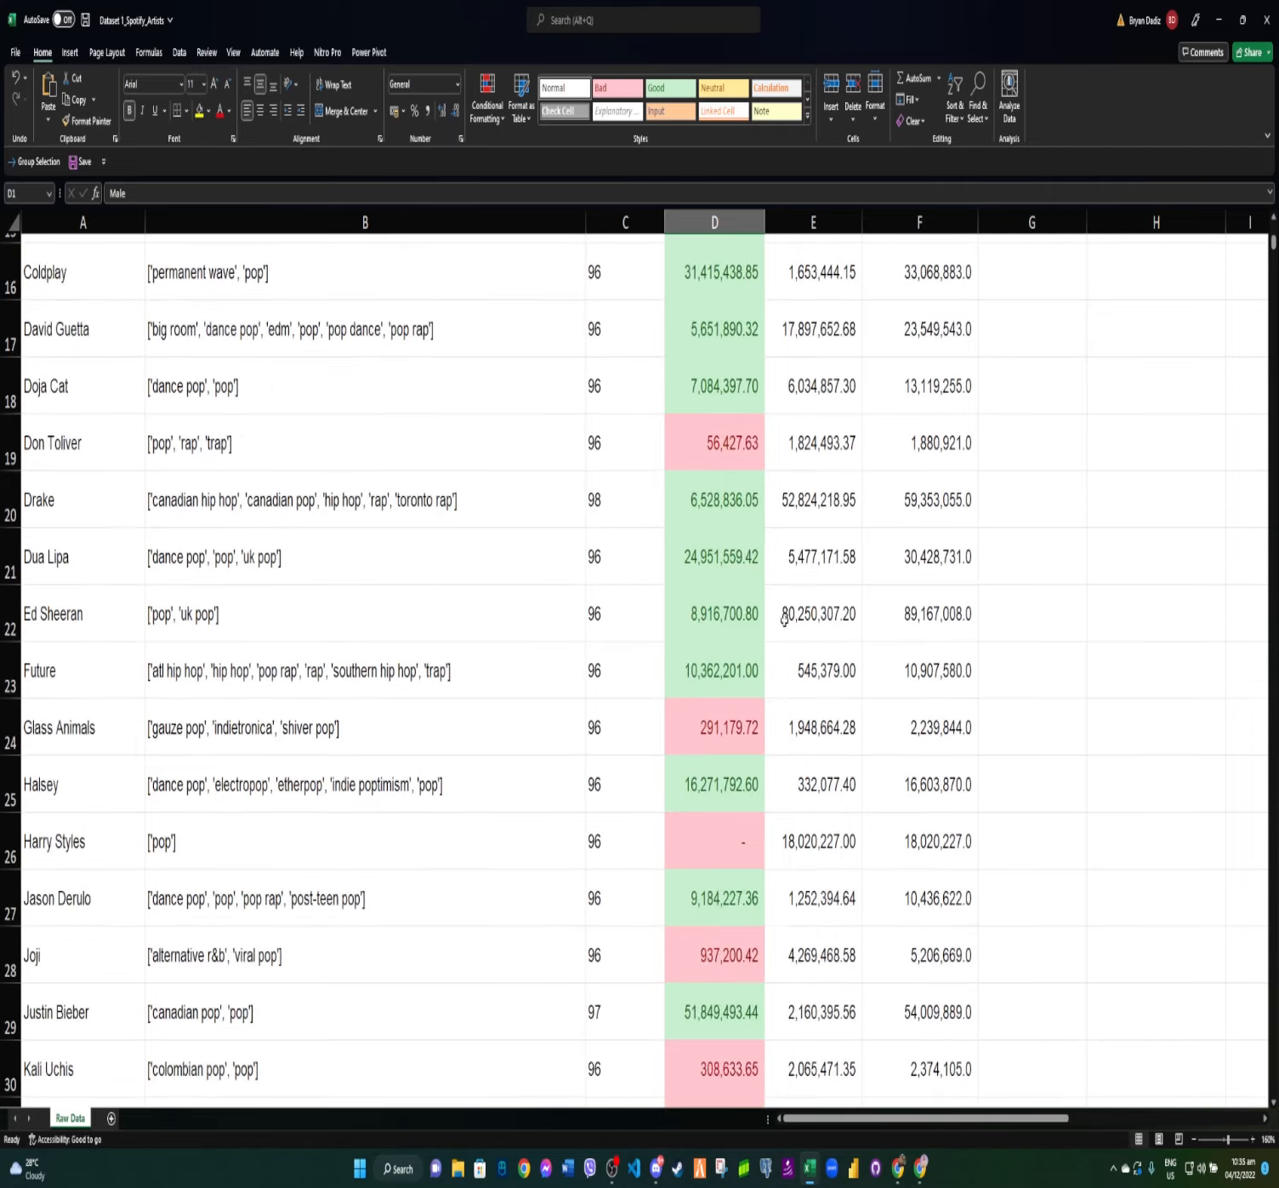
{"action": "scroll", "coordinate": [826, 639], "scroll_direction": "up", "scroll_amount": 5}
Add filters to the header row from Artist name through Total Followers.
{"action": "left_click", "coordinate": [93, 262]}
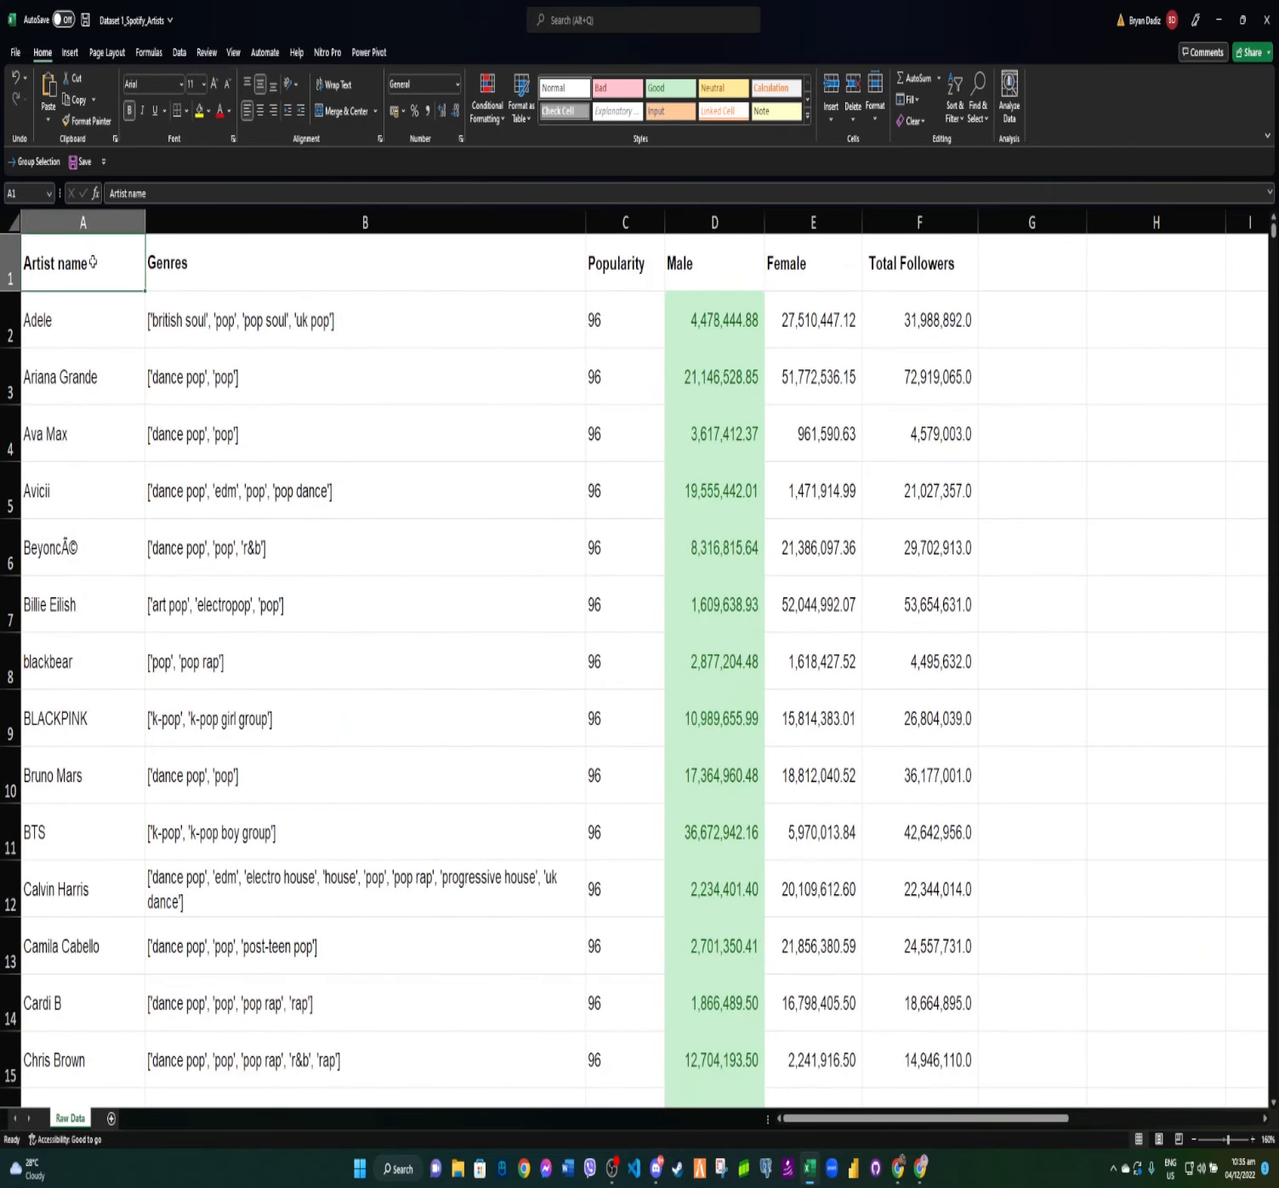
{"action": "left_click", "coordinate": [933, 284], "text": "shift"}
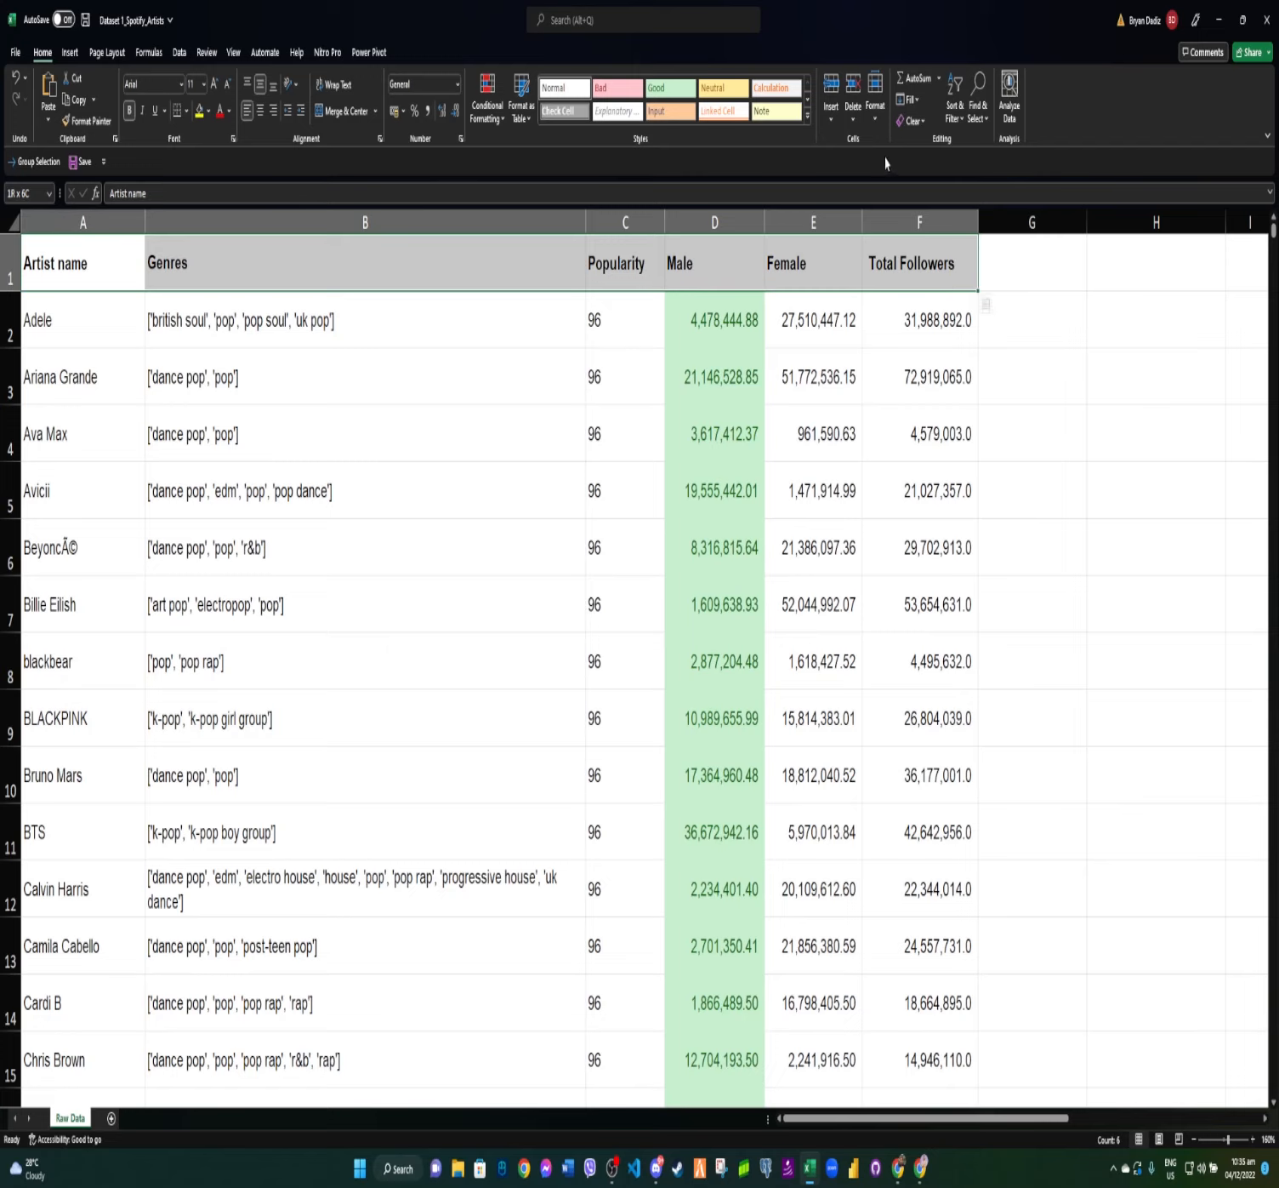
{"action": "left_click", "coordinate": [953, 109]}
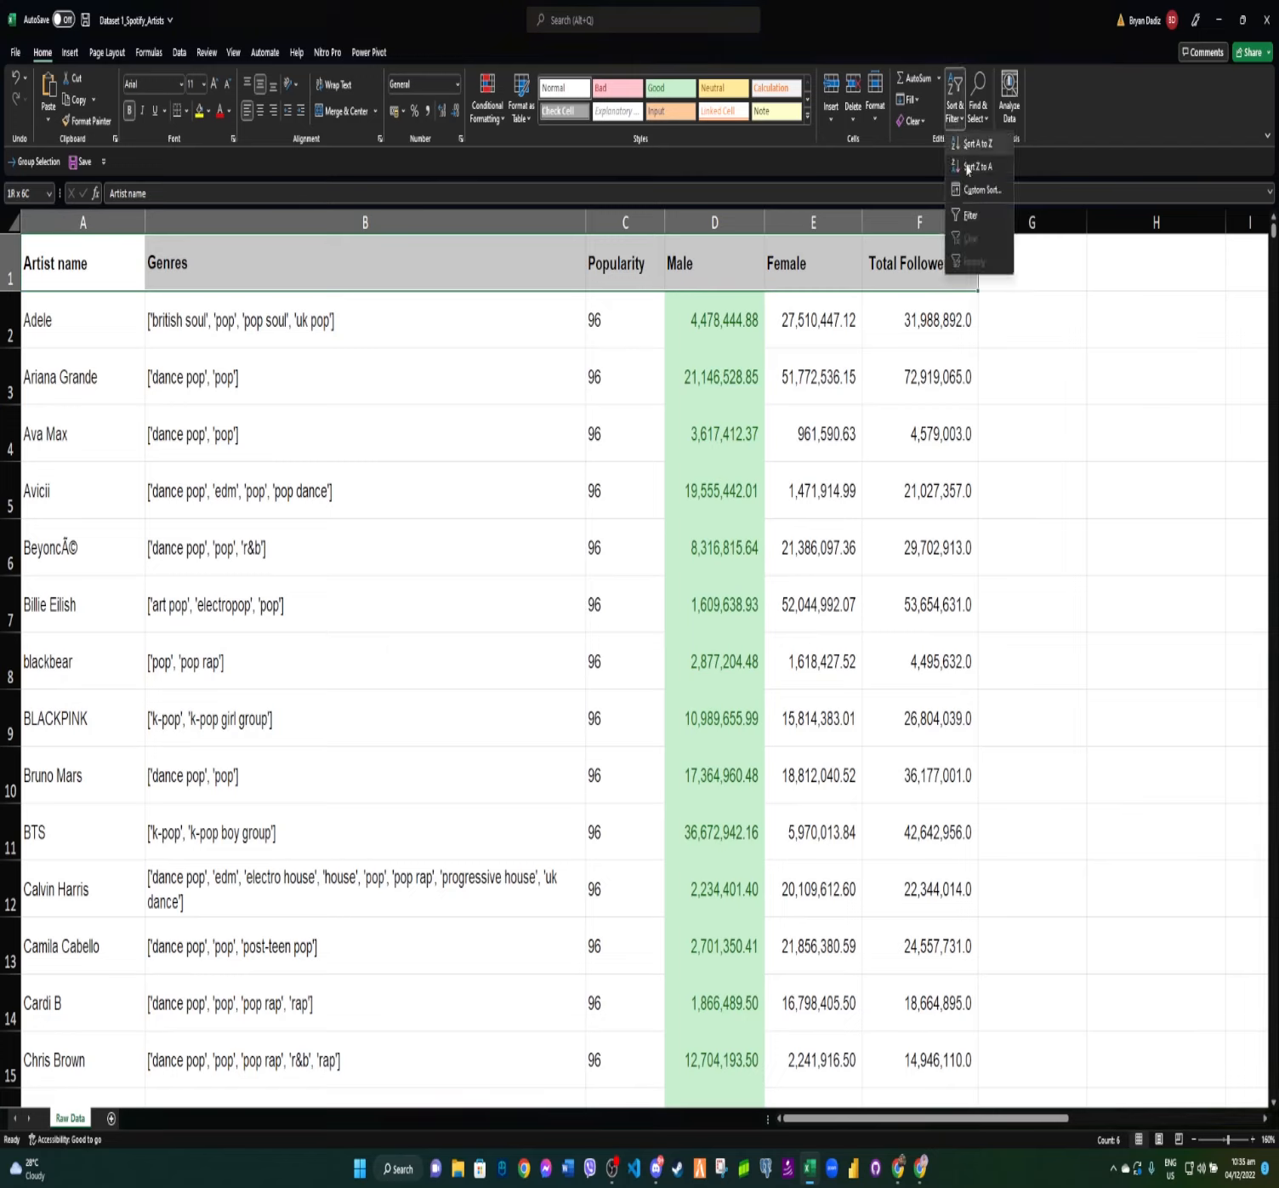
{"action": "left_click", "coordinate": [972, 218]}
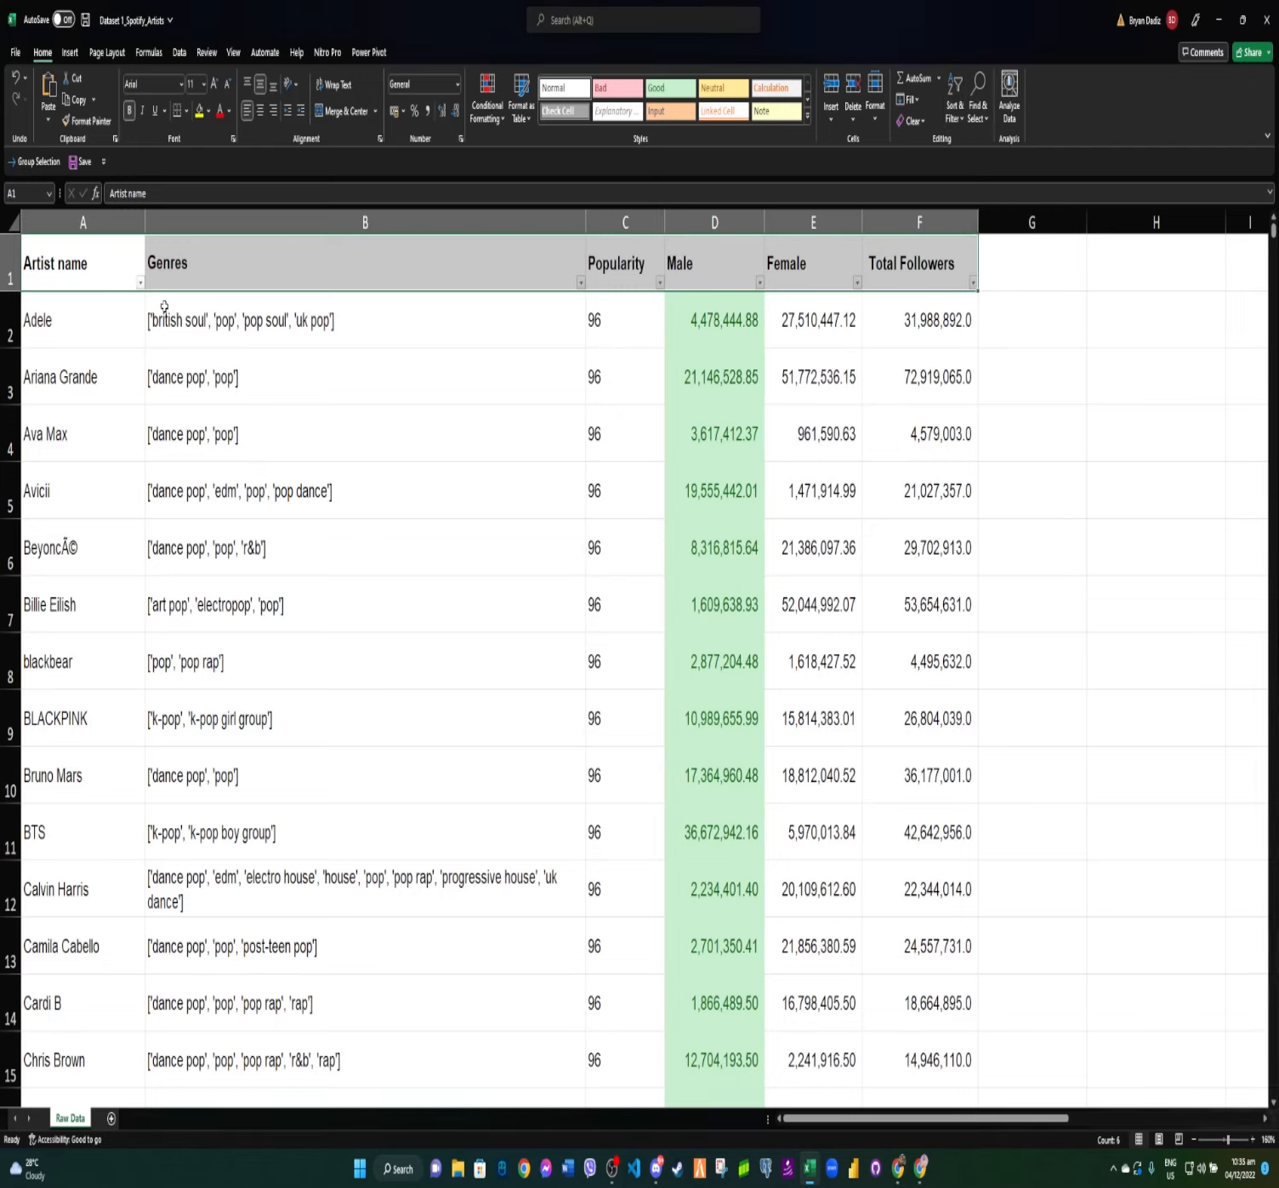
Filter the Artist name column to show only Ariana Grande, Billie Eilish, Chris Brown and Joji.
{"action": "left_click", "coordinate": [140, 283]}
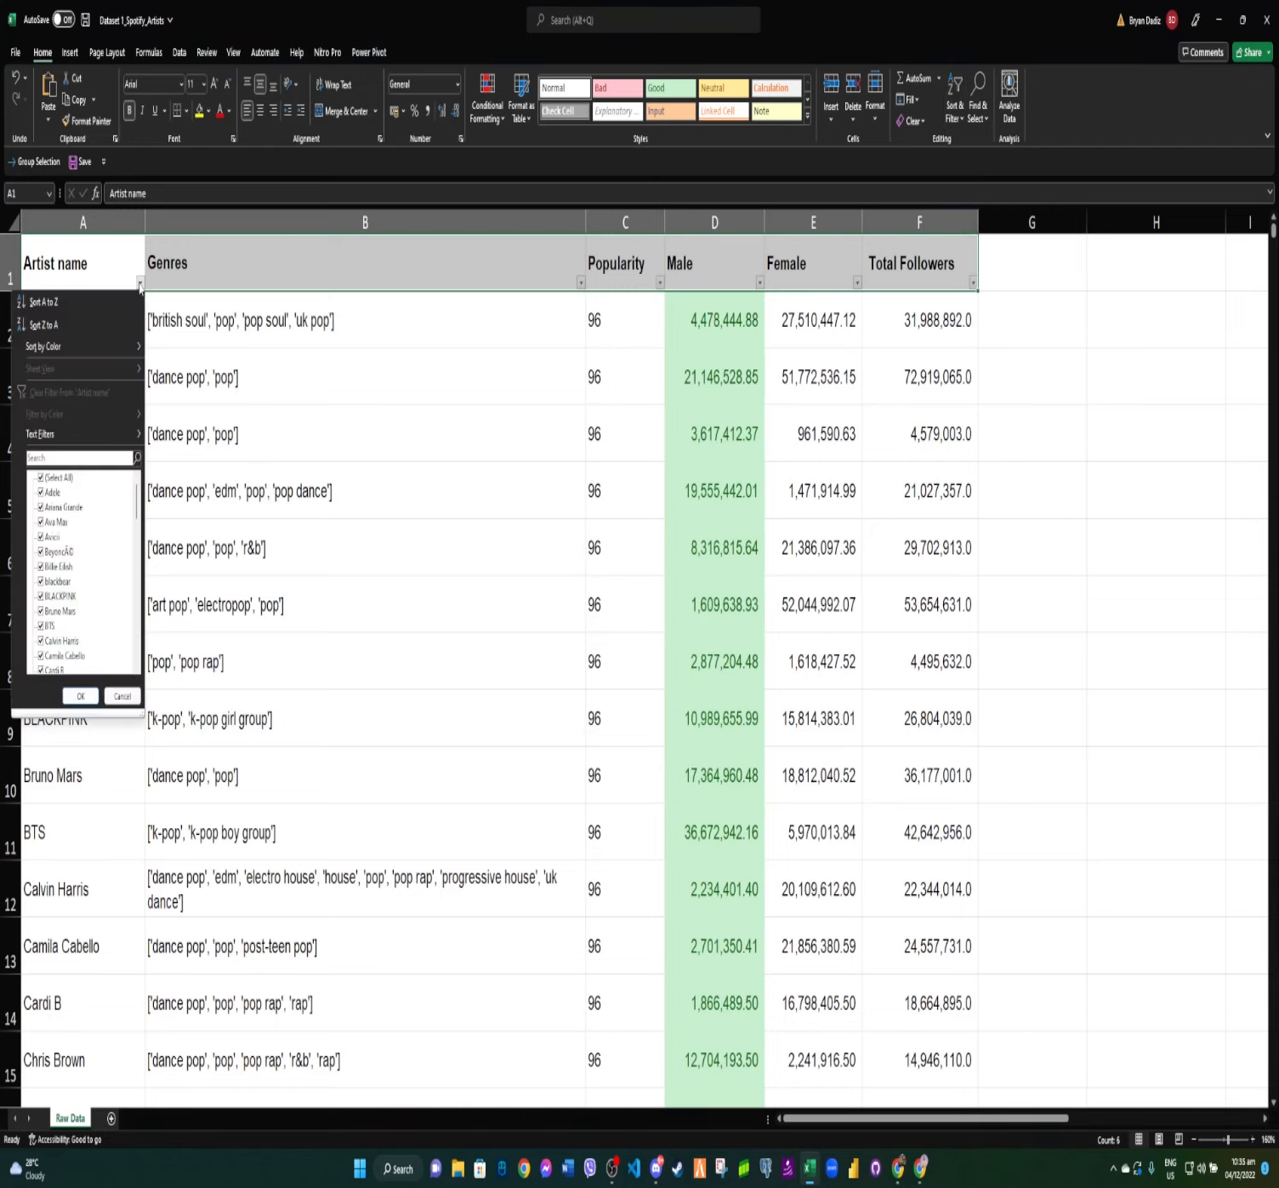
{"action": "left_click", "coordinate": [40, 507]}
{"action": "left_click", "coordinate": [40, 478]}
{"action": "left_click", "coordinate": [40, 507]}
{"action": "left_click", "coordinate": [40, 566]}
{"action": "scroll", "coordinate": [42, 639], "scroll_direction": "down", "scroll_amount": 1}
{"action": "left_click", "coordinate": [41, 627]}
{"action": "scroll", "coordinate": [51, 639], "scroll_direction": "down", "scroll_amount": 2}
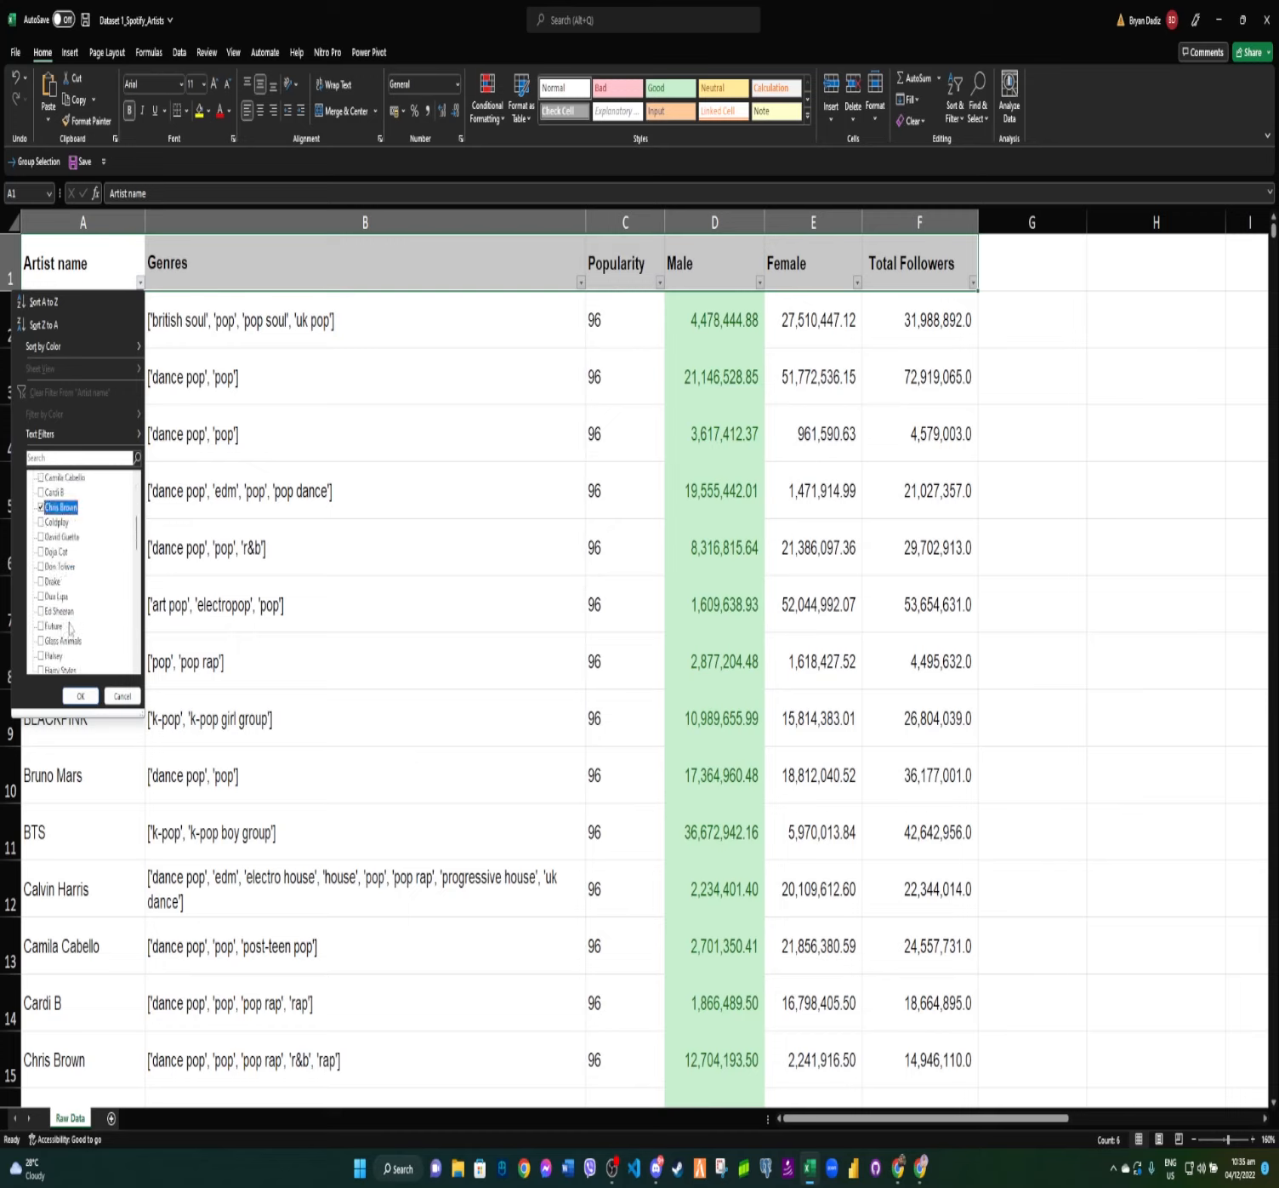
{"action": "scroll", "coordinate": [51, 599], "scroll_direction": "down", "scroll_amount": 2}
{"action": "left_click", "coordinate": [44, 640]}
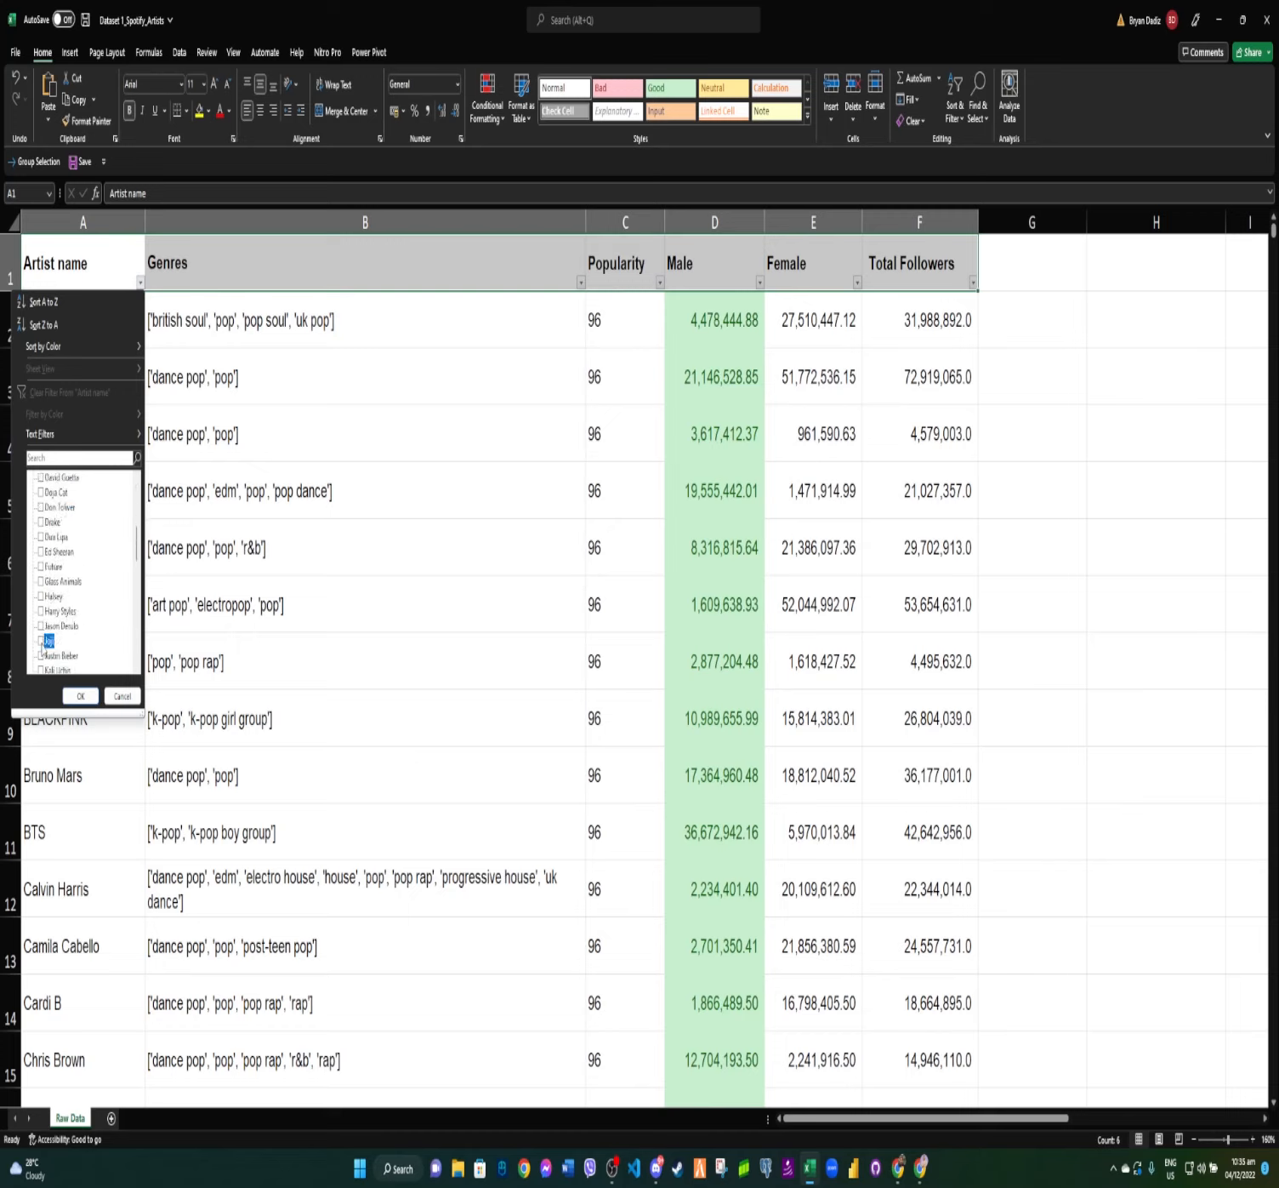
{"action": "scroll", "coordinate": [80, 626], "scroll_direction": "down", "scroll_amount": 4}
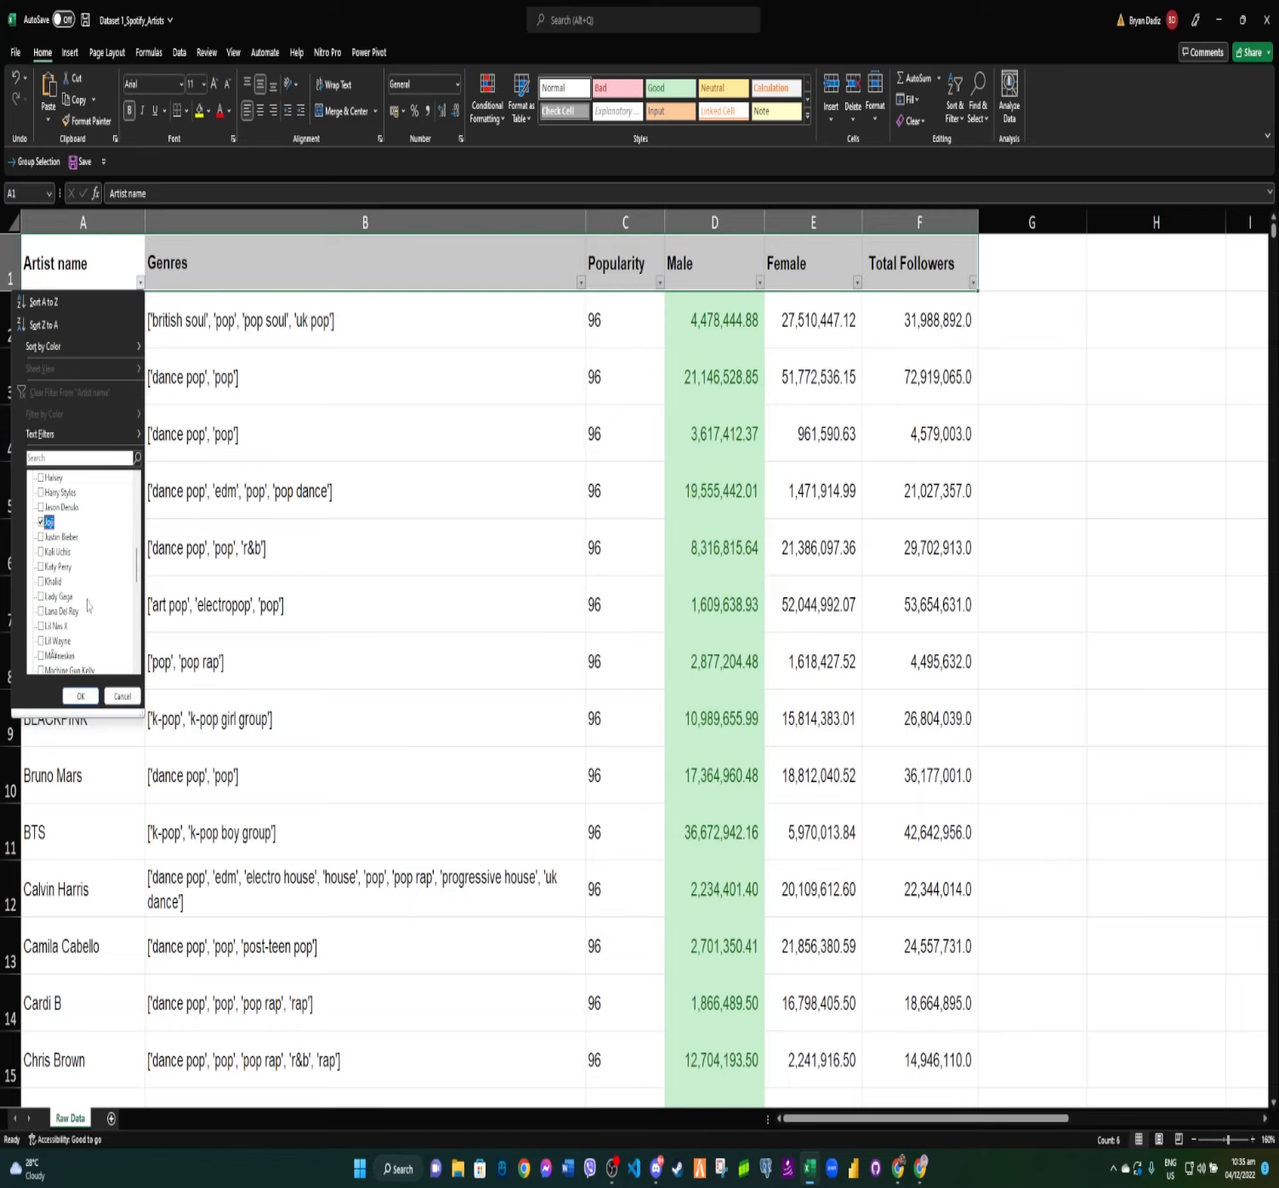
{"action": "left_click", "coordinate": [75, 698]}
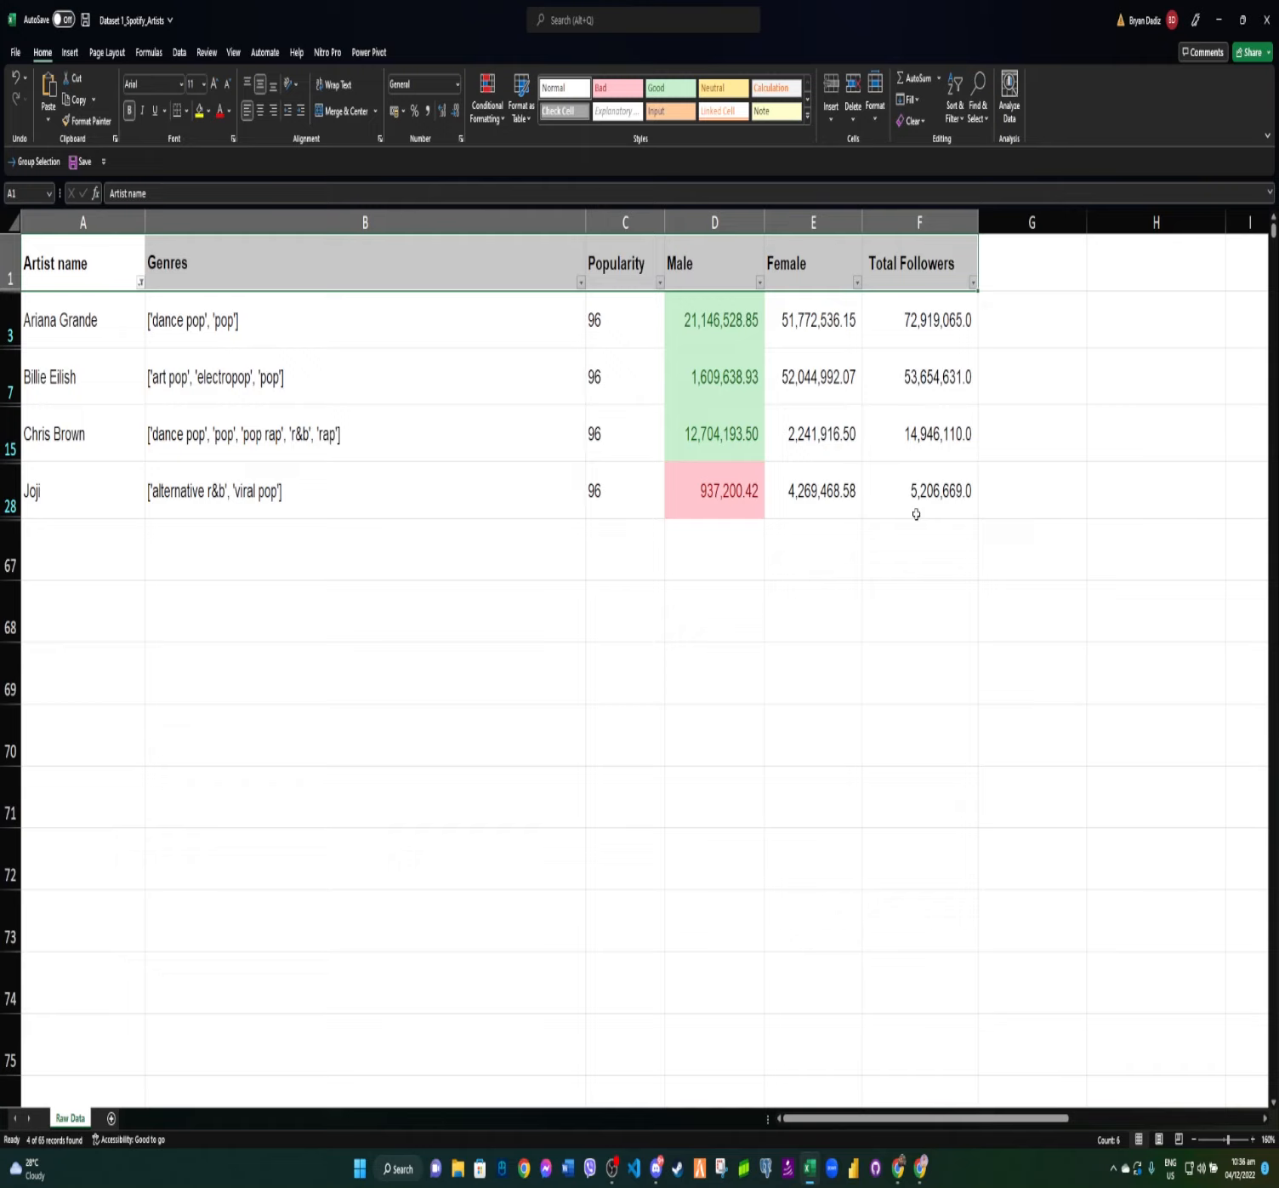
Copy the filtered artist rows with their headers and paste them into cell A1 of a new sheet.
{"action": "left_click", "coordinate": [99, 264]}
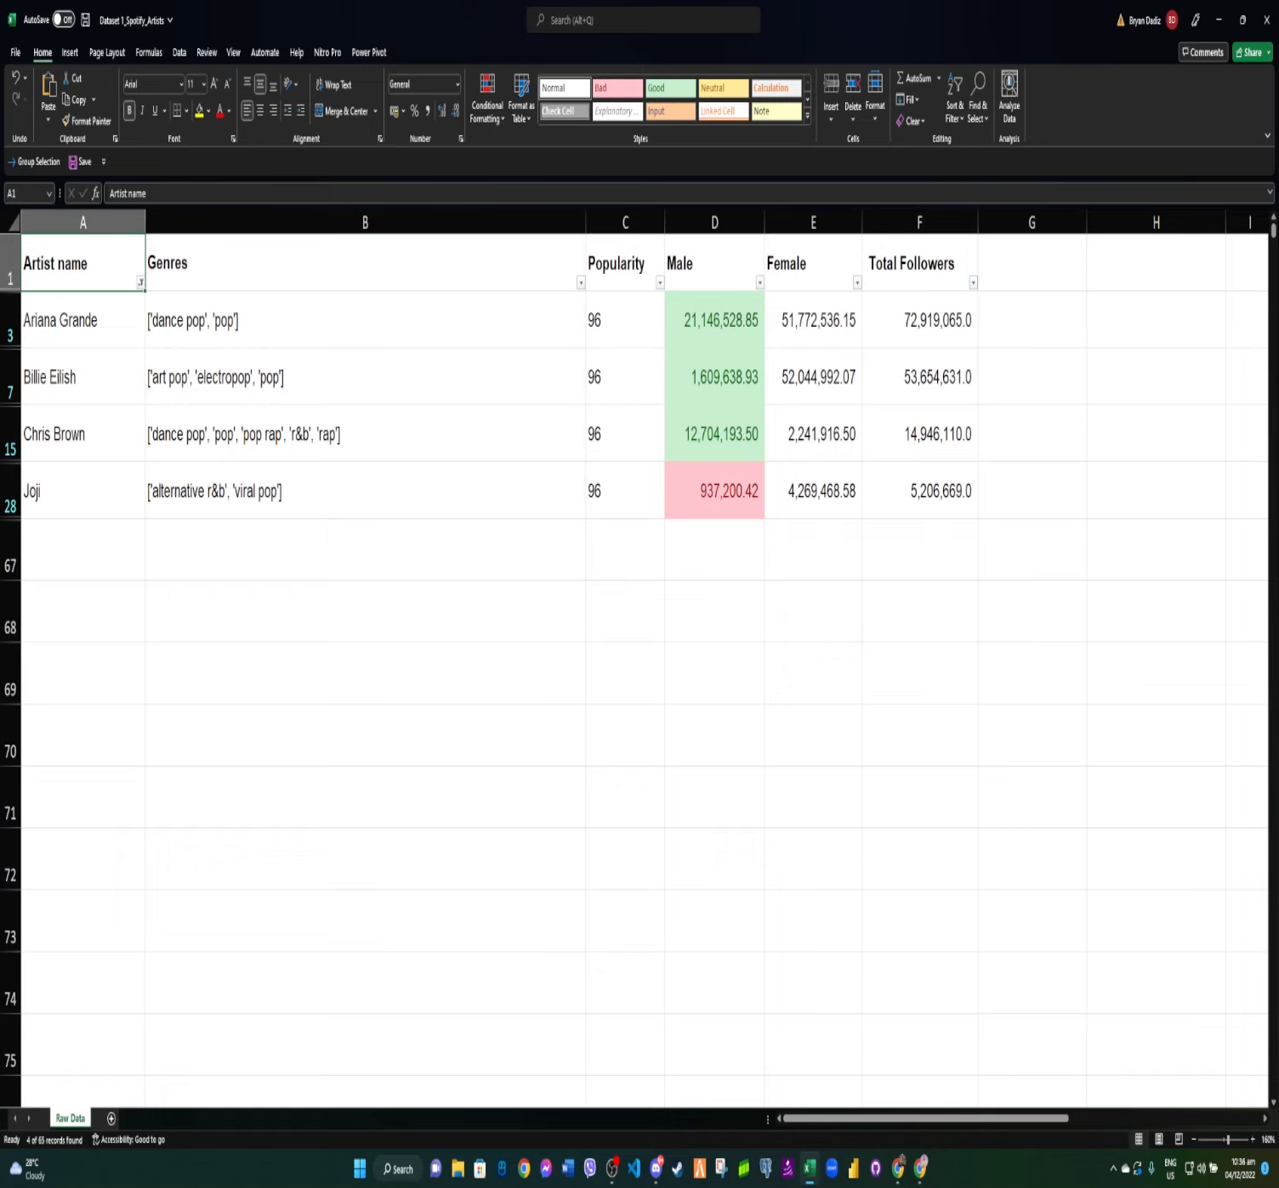
{"action": "key", "text": "ctrl+shift+Down"}
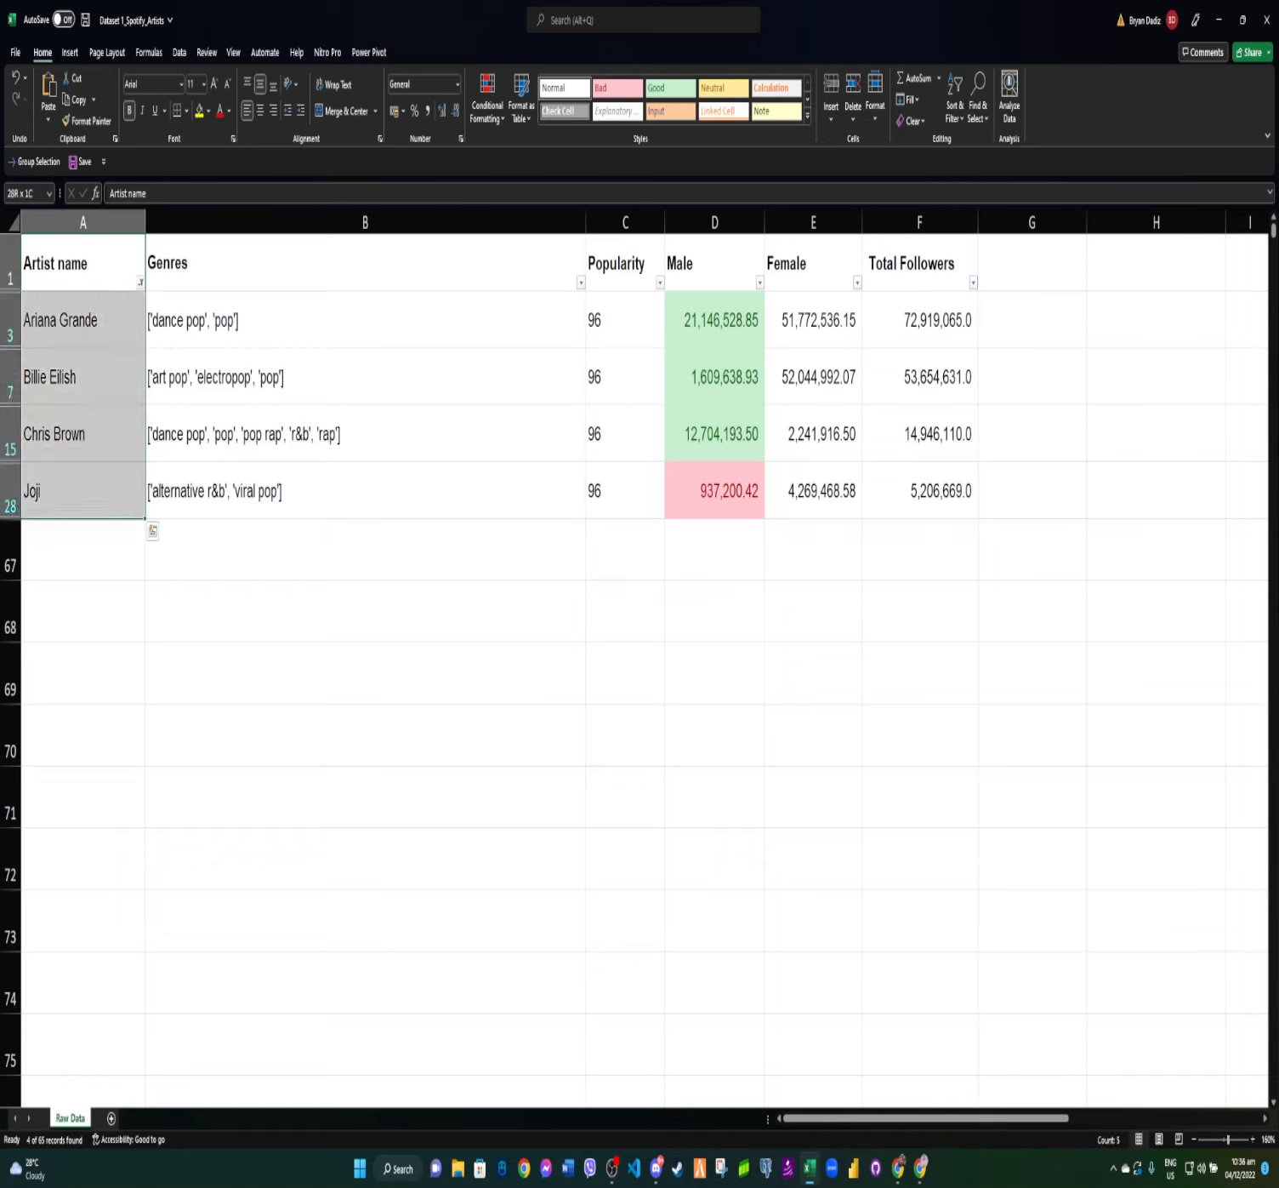
{"action": "key", "text": "ctrl+shift+Right"}
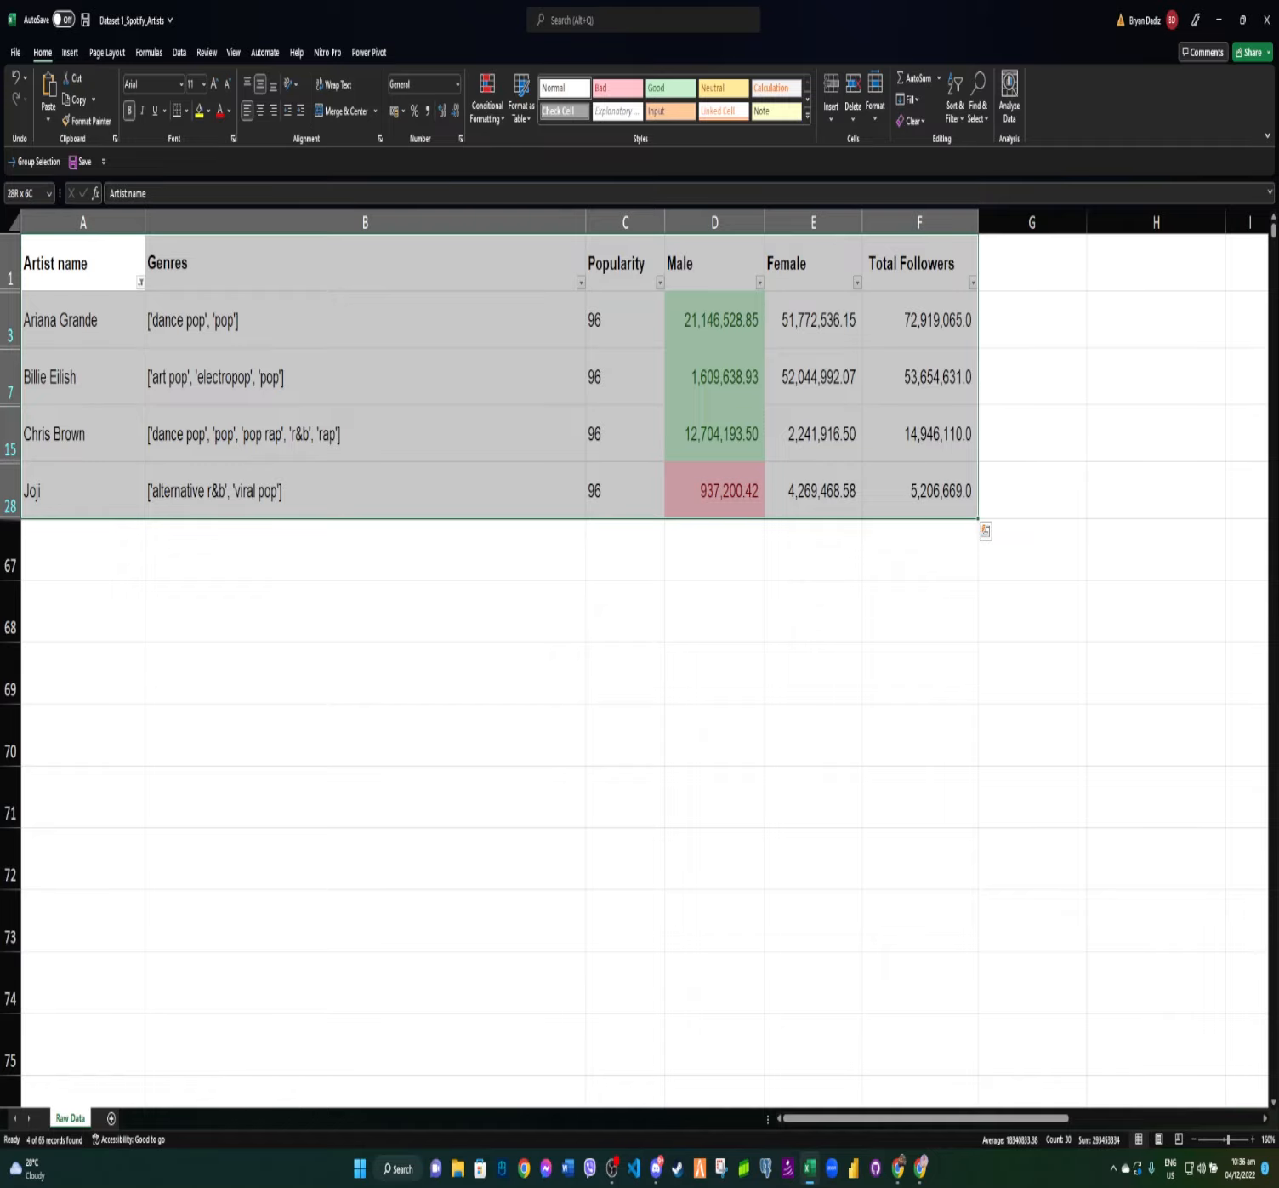
{"action": "key", "text": "ctrl+c"}
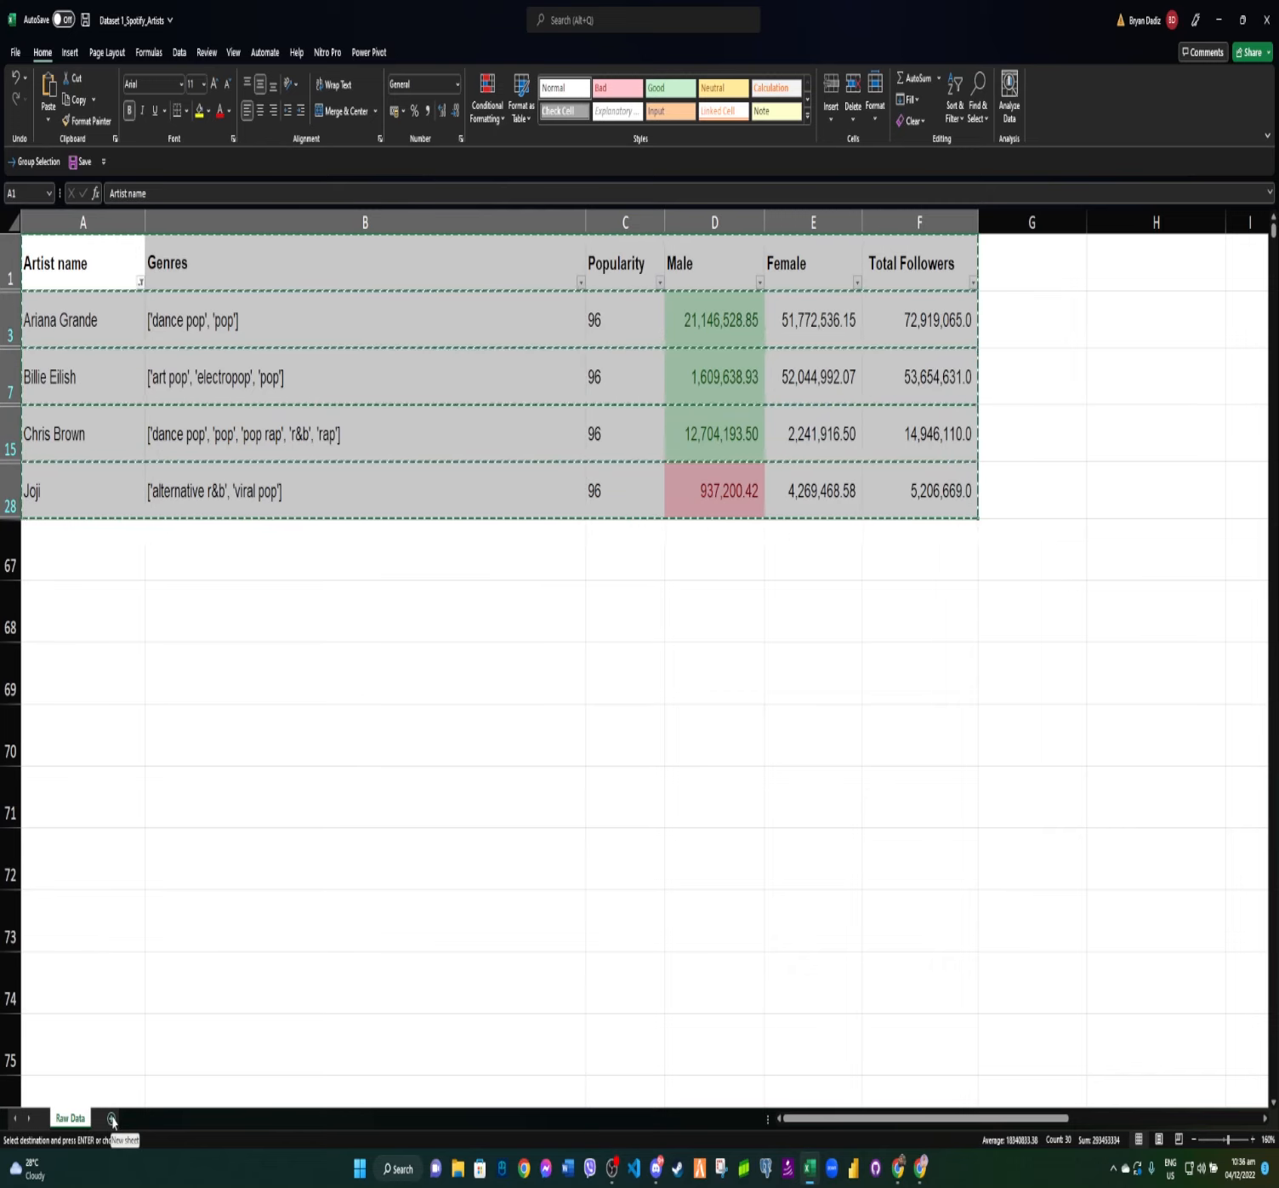
{"action": "left_click", "coordinate": [112, 1119]}
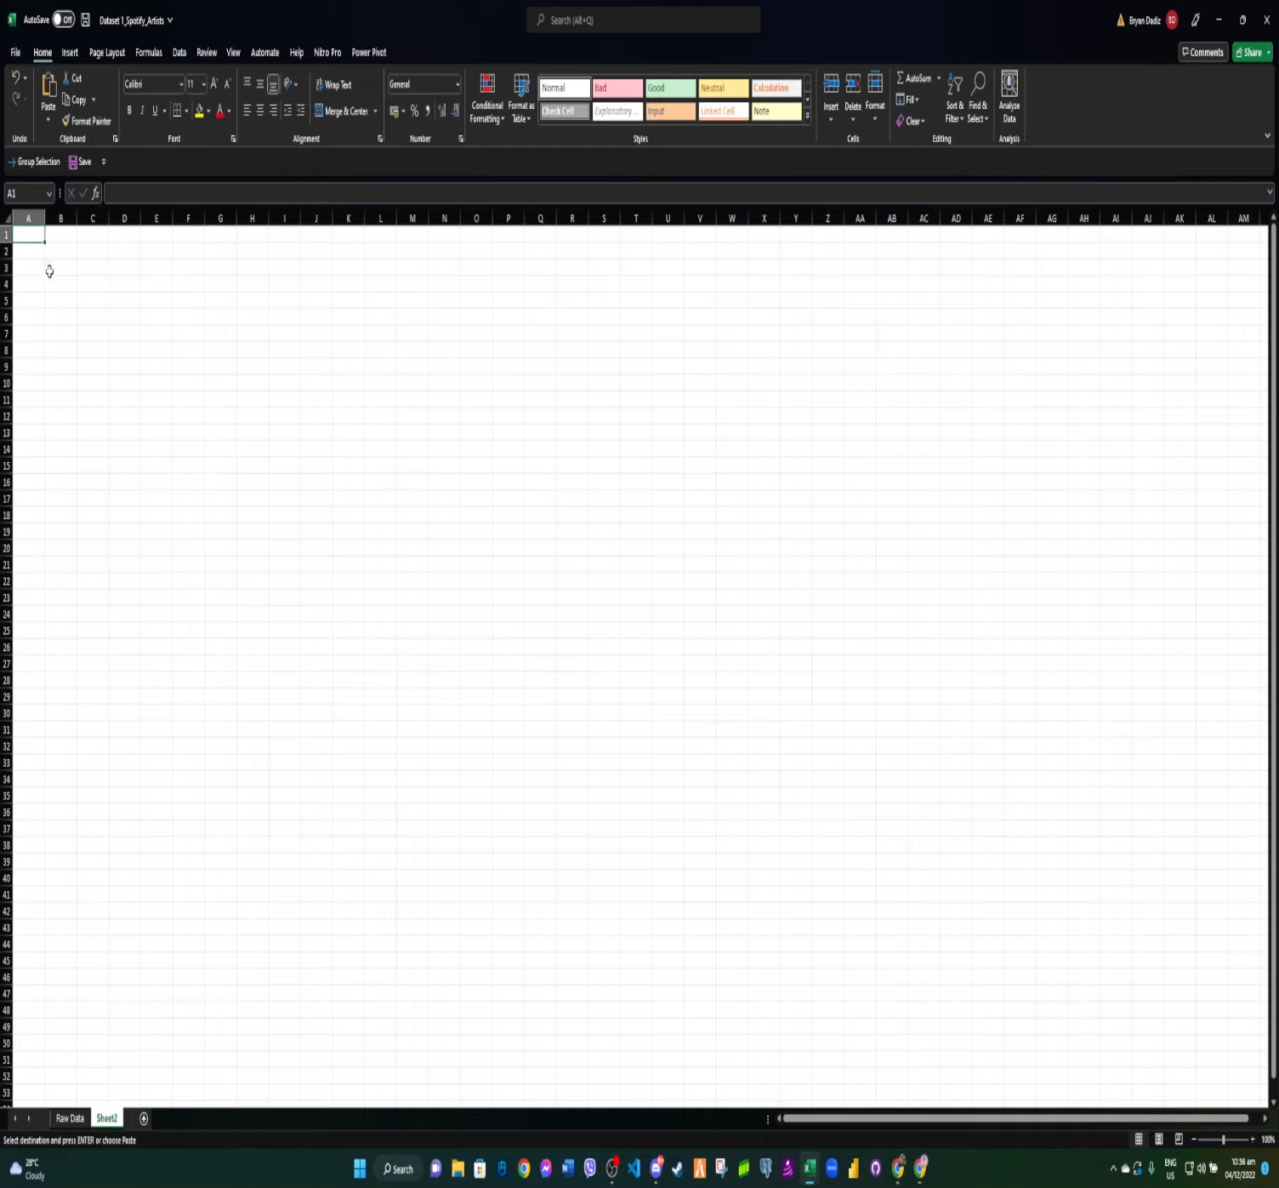
{"action": "scroll", "coordinate": [242, 489], "scroll_direction": "up", "scroll_amount": 13, "text": "ctrl"}
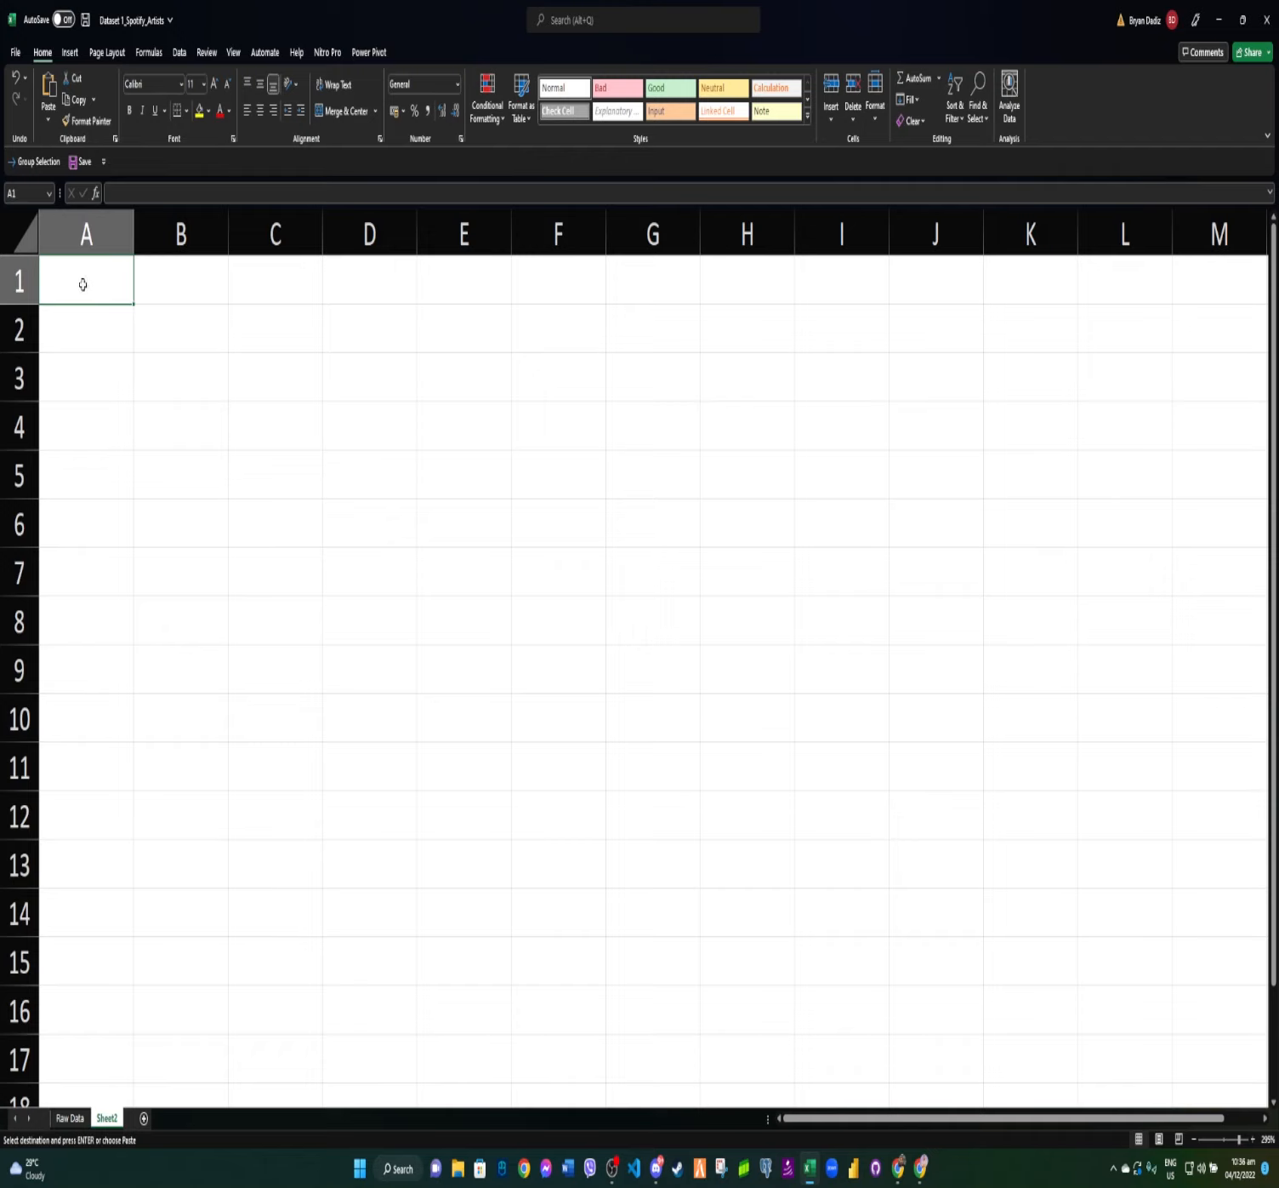
{"action": "key", "text": "ctrl+v"}
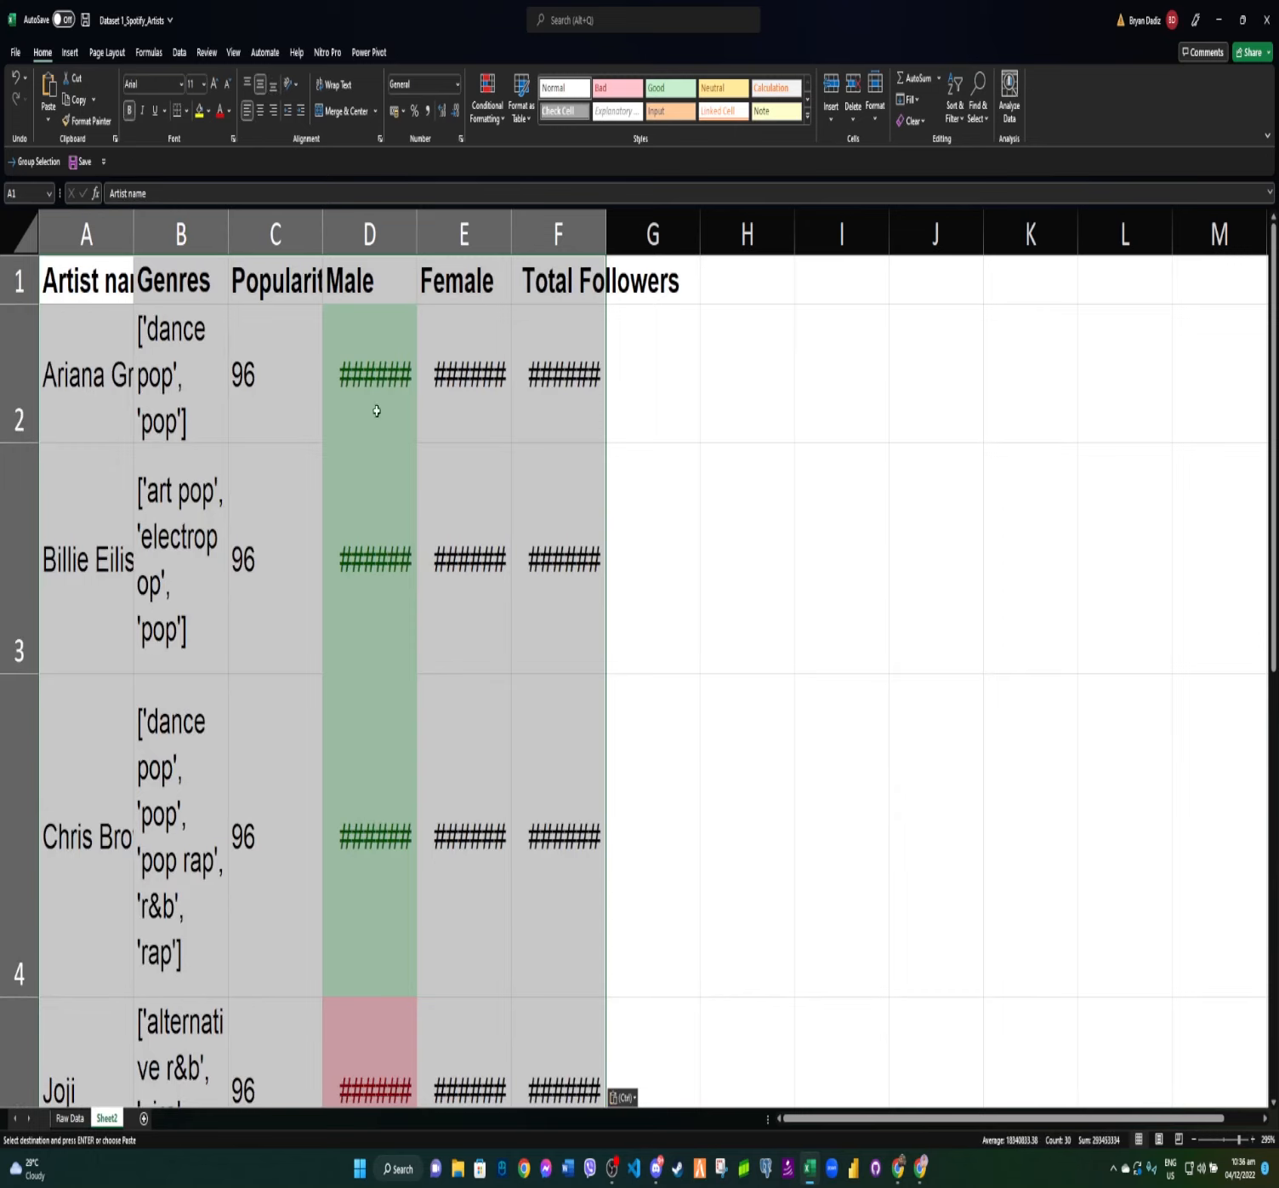
{"action": "scroll", "coordinate": [553, 383], "scroll_direction": "down", "scroll_amount": 7, "text": "ctrl"}
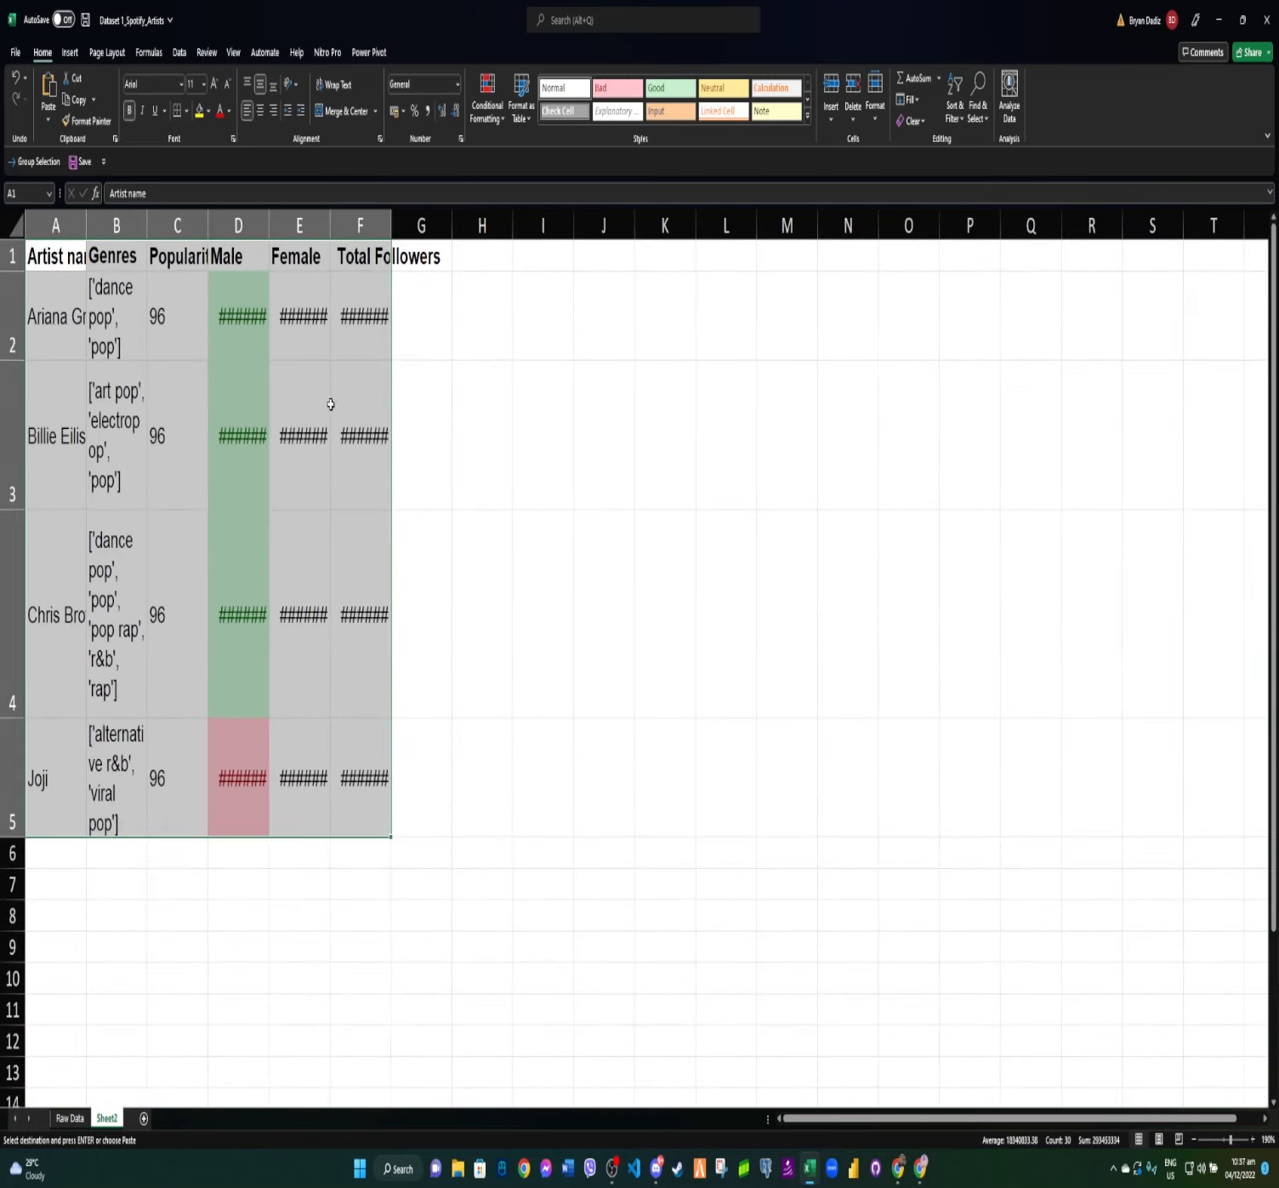
Return to the Raw Data sheet, cancel the copy selection and clear the filter from the Artist name column.
{"action": "left_click", "coordinate": [70, 1117]}
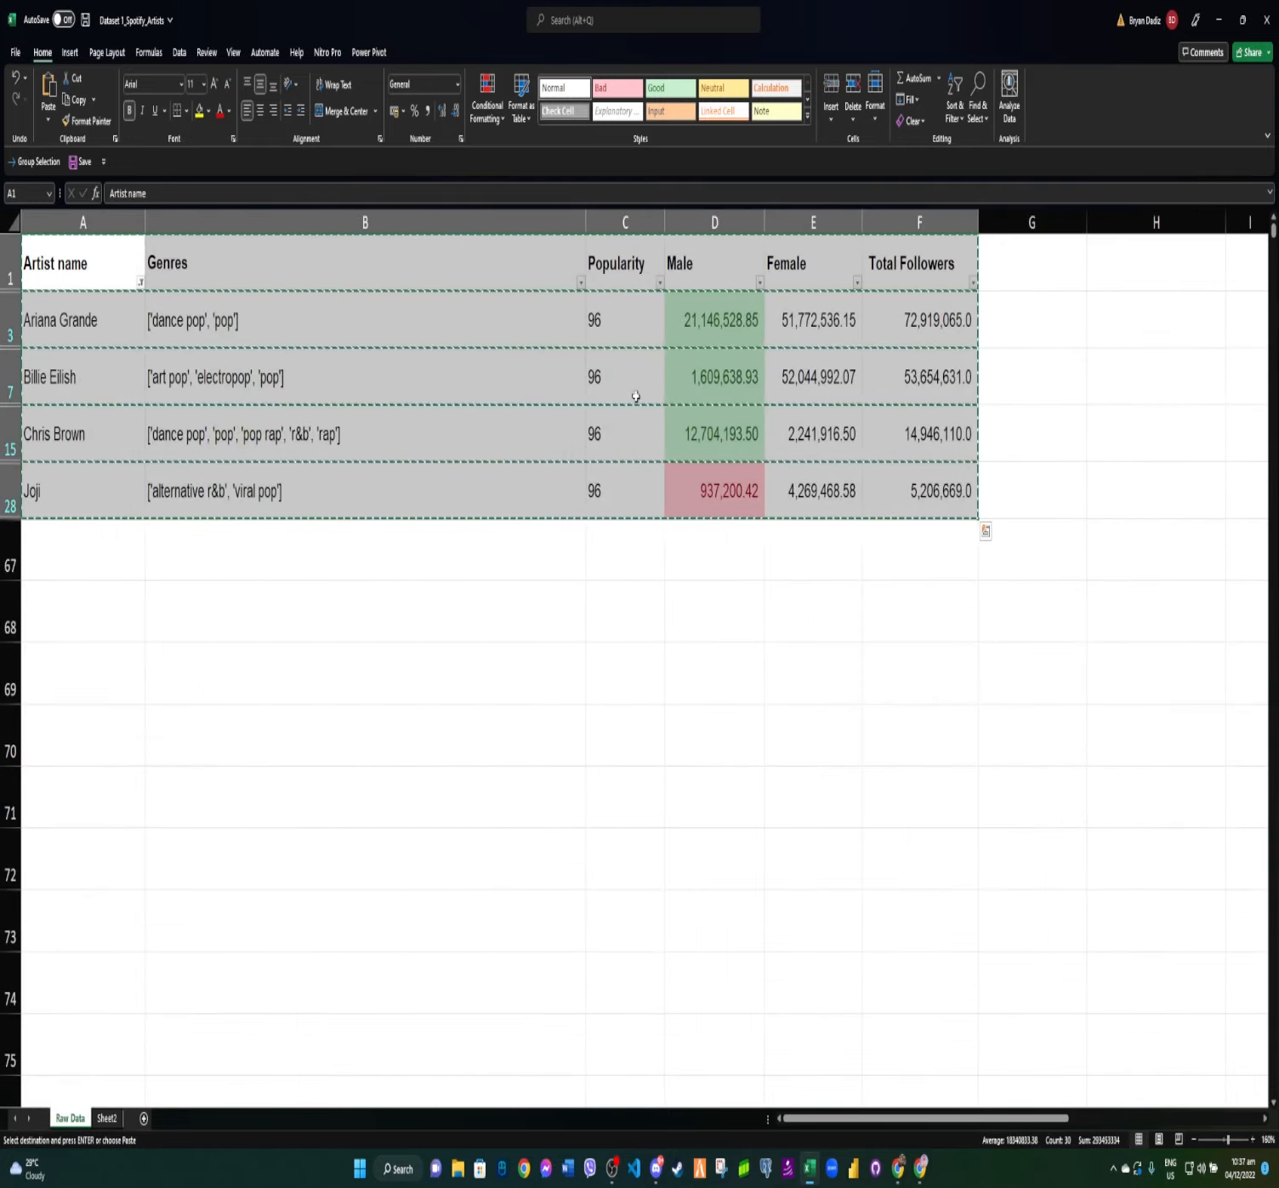
{"action": "left_click", "coordinate": [611, 604]}
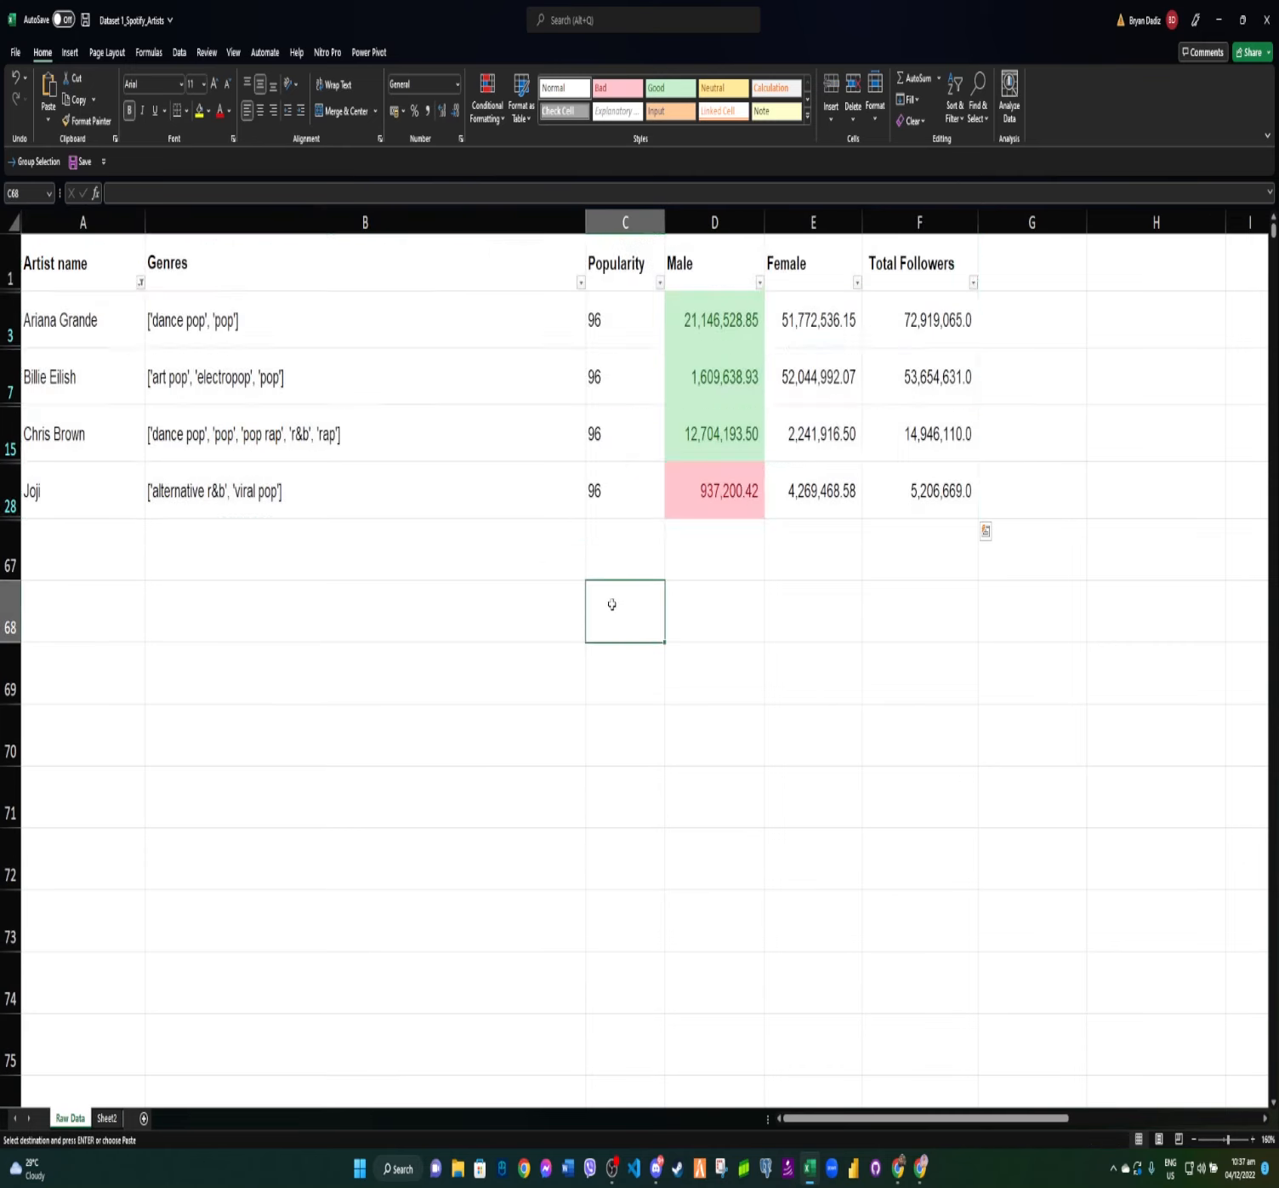
{"action": "key", "text": "Escape"}
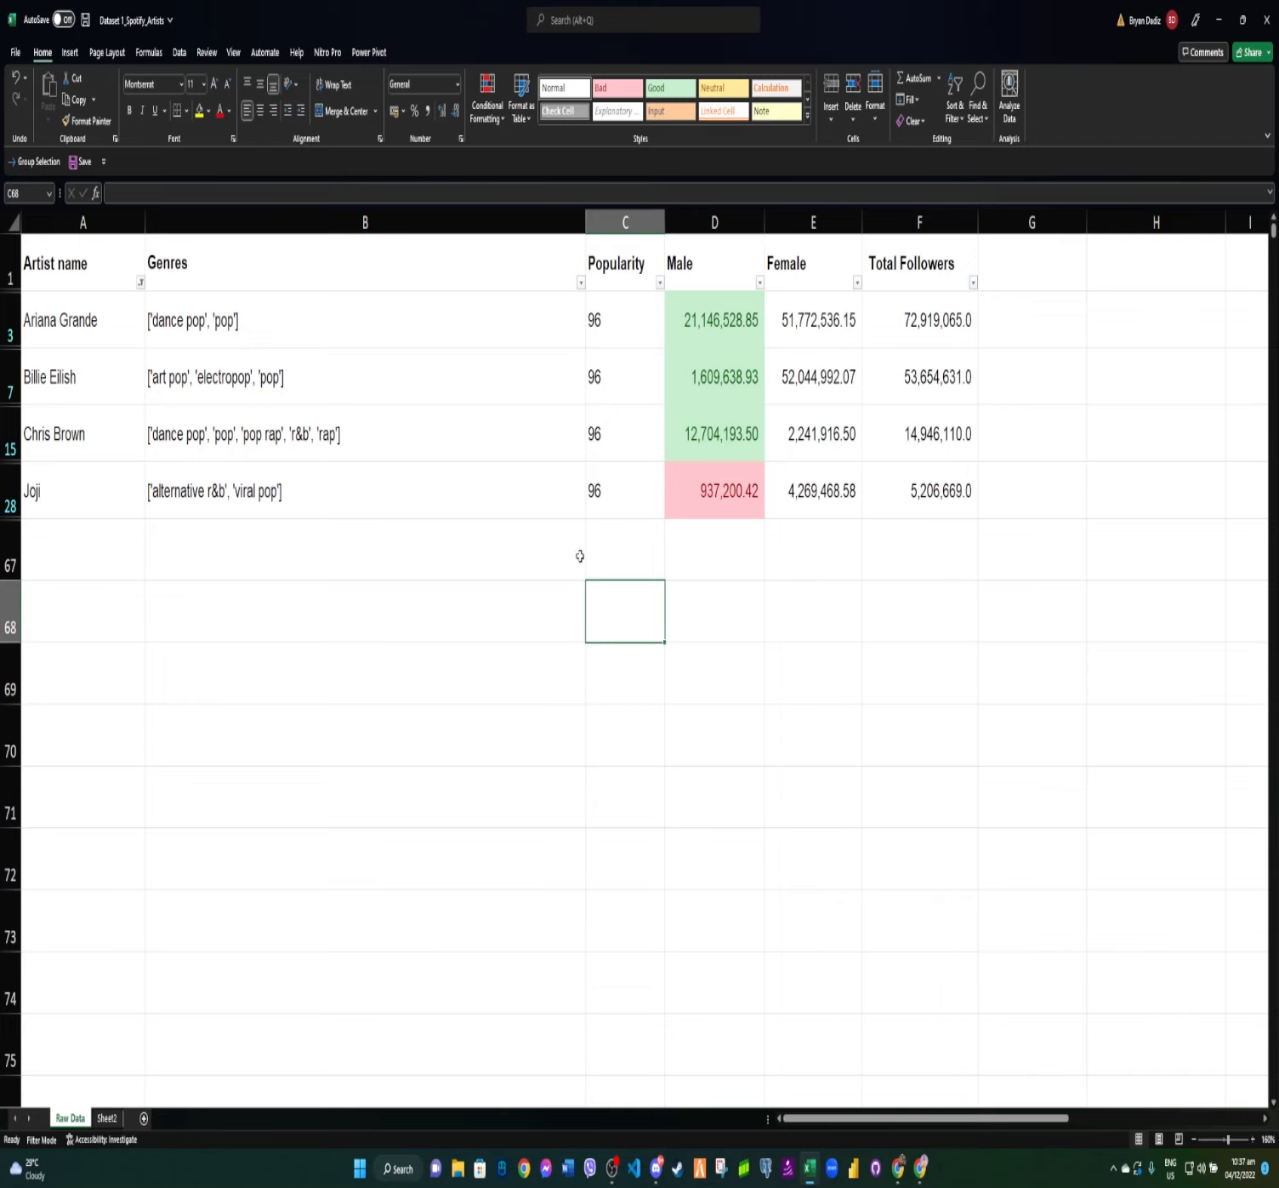
{"action": "left_click", "coordinate": [141, 283]}
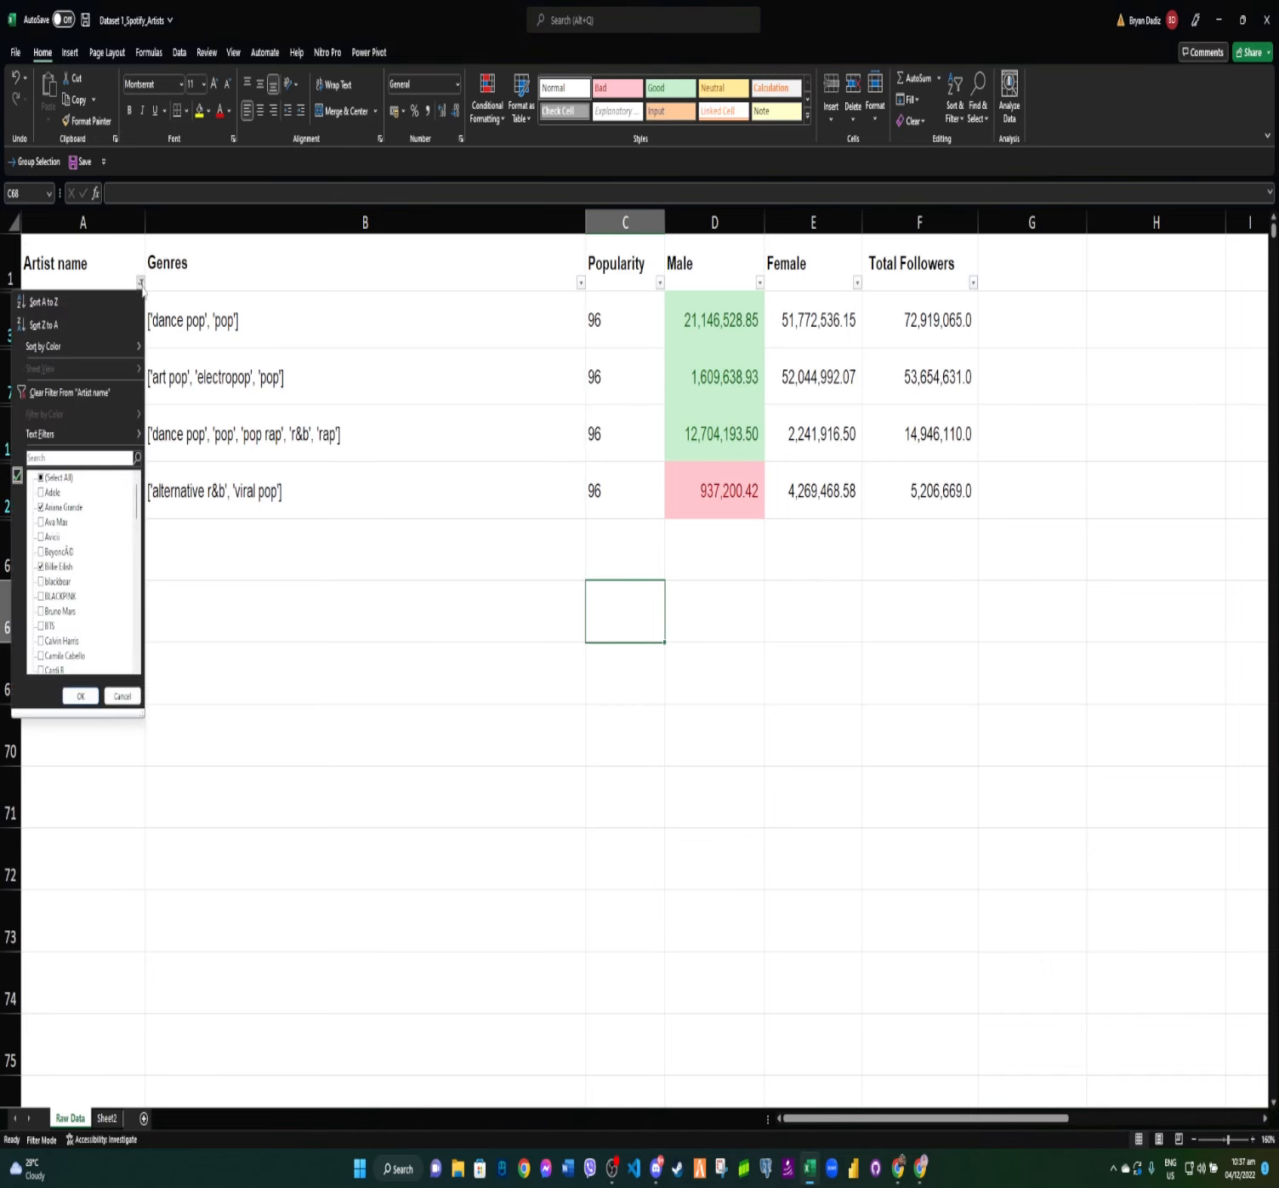
{"action": "left_click", "coordinate": [49, 395]}
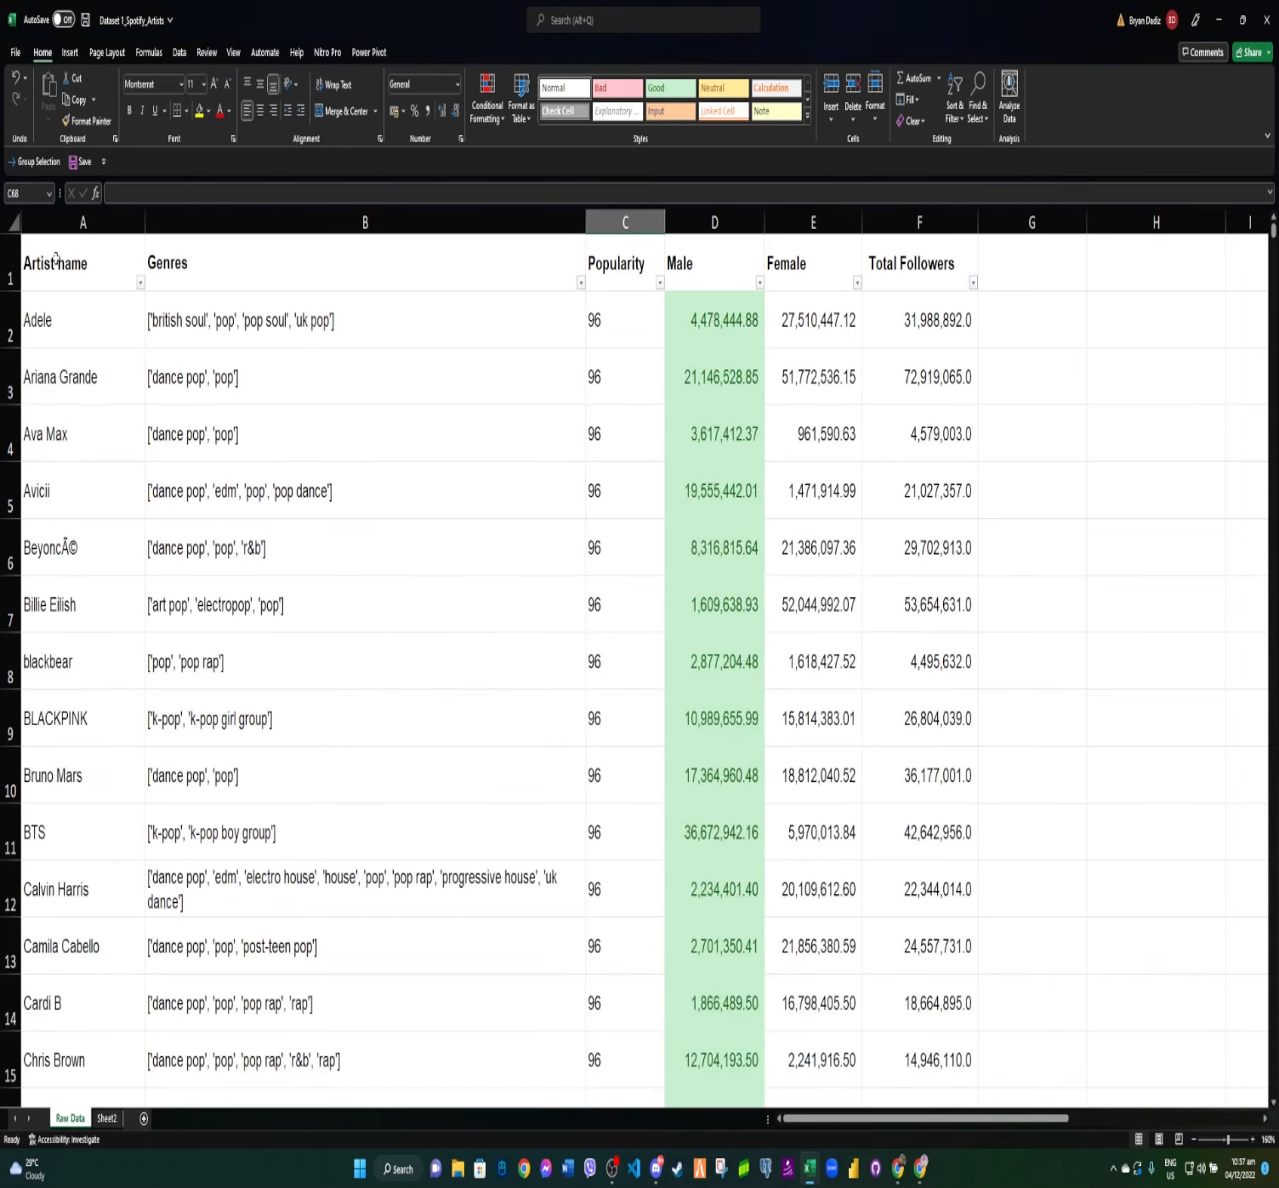
Remove the filters from the header row, Artist name through Total Followers, on the Raw Data sheet.
{"action": "left_click", "coordinate": [92, 261]}
{"action": "left_click", "coordinate": [961, 273], "text": "shift"}
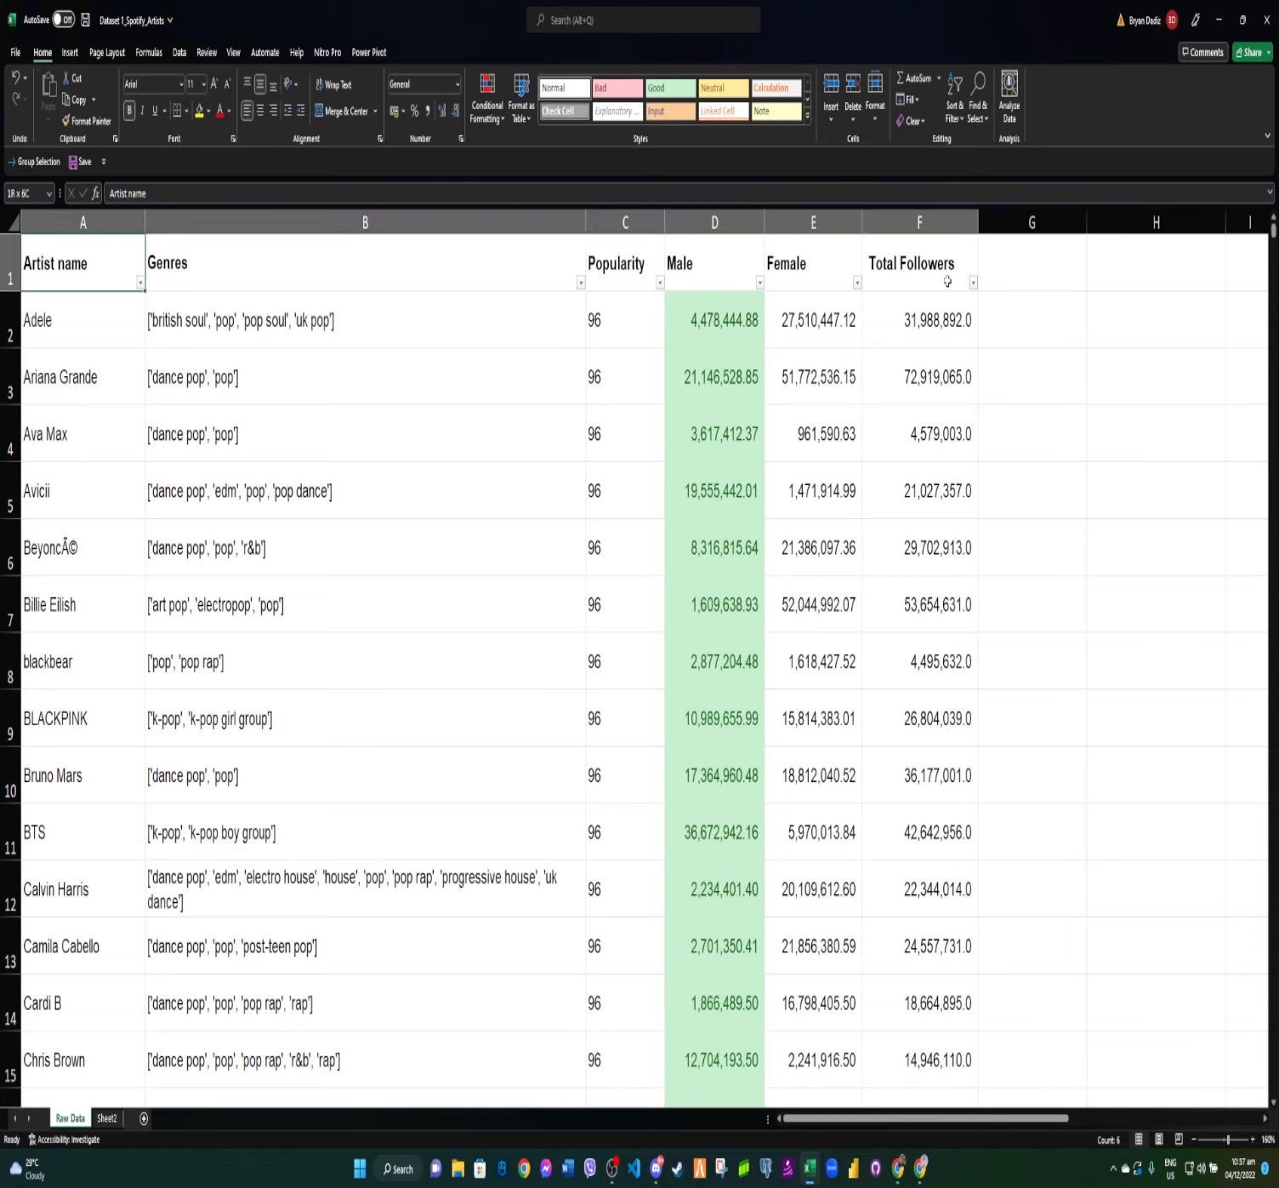
{"action": "left_click", "coordinate": [962, 126]}
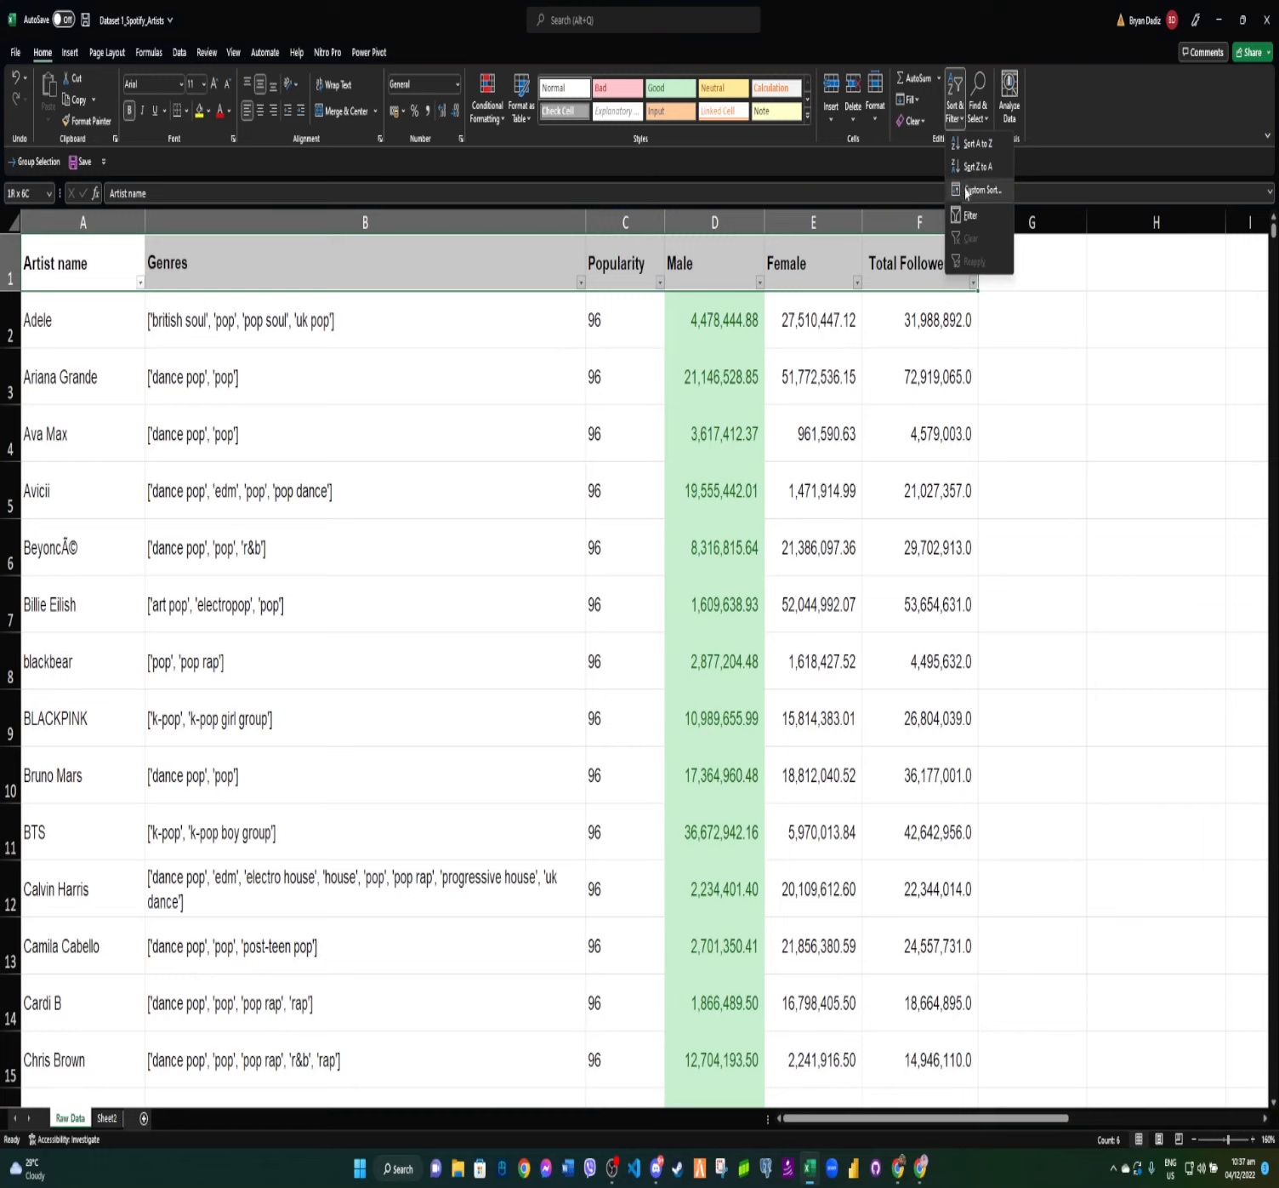
{"action": "left_click", "coordinate": [965, 224]}
{"action": "left_click", "coordinate": [941, 256]}
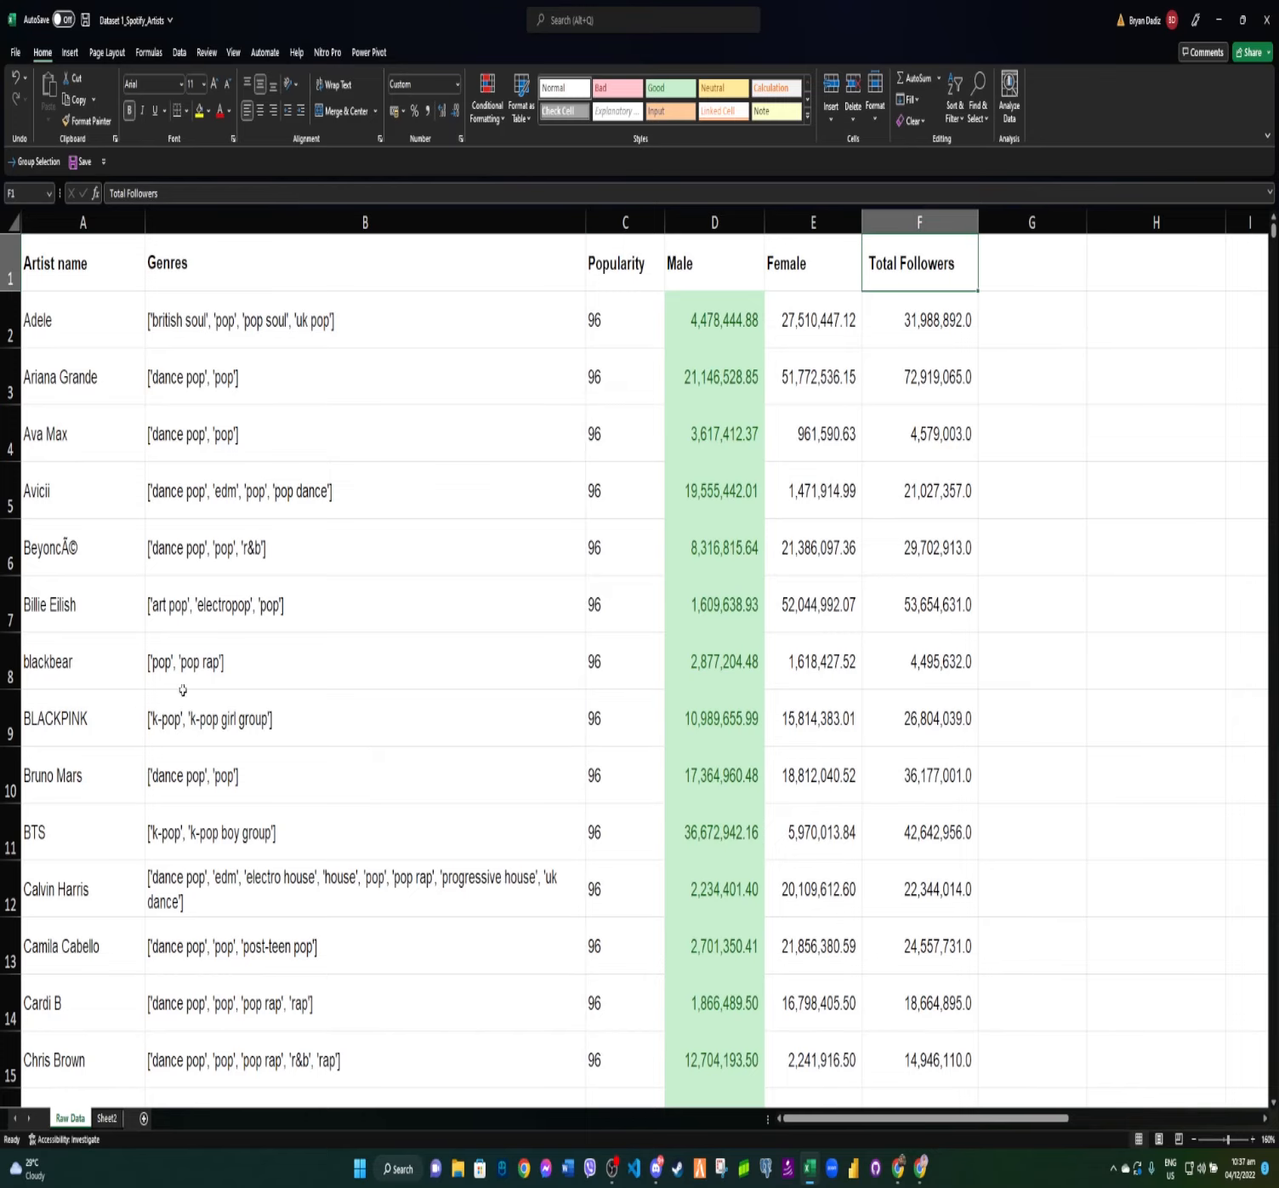
{"action": "scroll", "coordinate": [381, 800], "scroll_direction": "down", "scroll_amount": 2}
{"action": "scroll", "coordinate": [380, 801], "scroll_direction": "down", "scroll_amount": 4}
{"action": "scroll", "coordinate": [543, 809], "scroll_direction": "up", "scroll_amount": 7}
On Sheet2, autofit the column widths of the copied artist table to their contents.
{"action": "left_click", "coordinate": [107, 1120]}
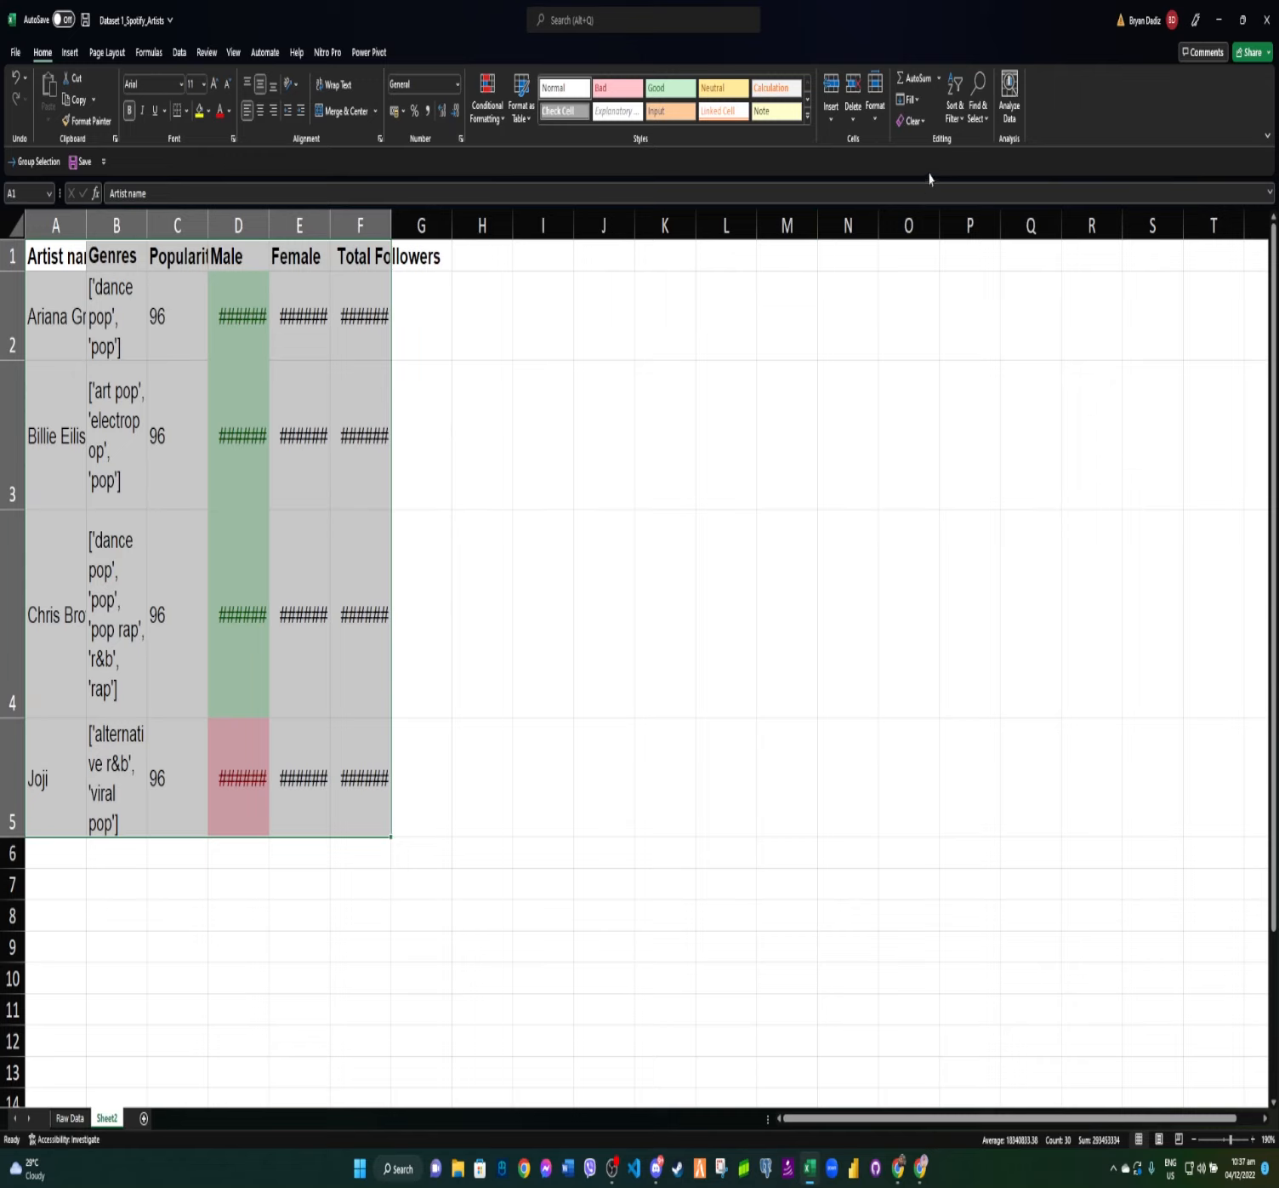
{"action": "left_click", "coordinate": [876, 124]}
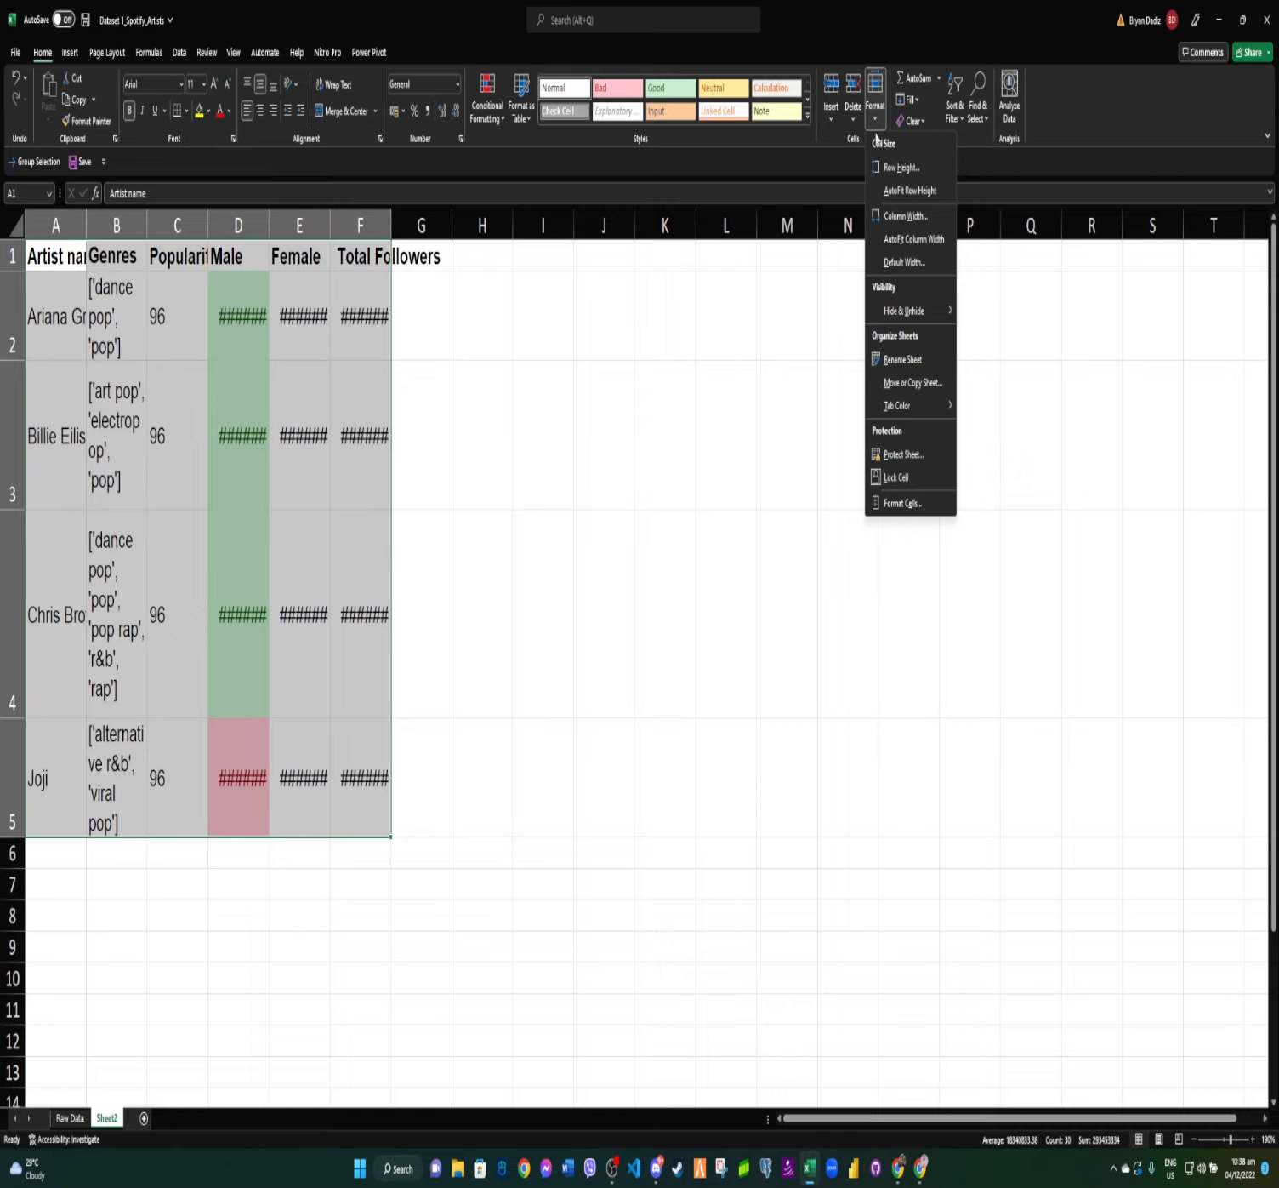
{"action": "left_click", "coordinate": [900, 196]}
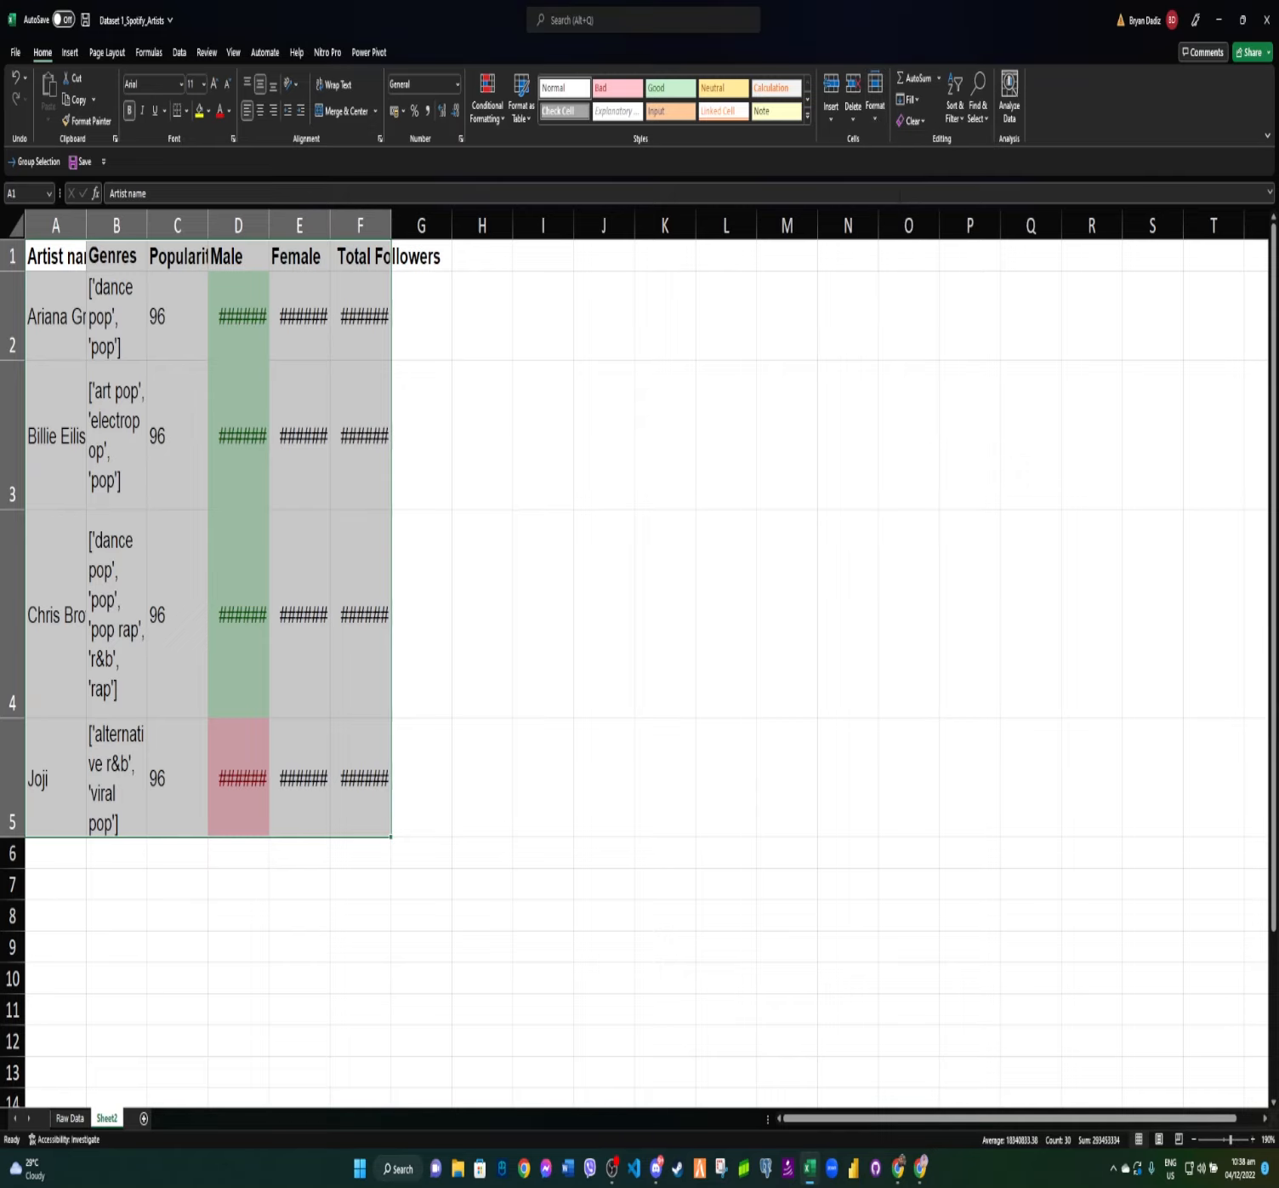
{"action": "left_click", "coordinate": [877, 126]}
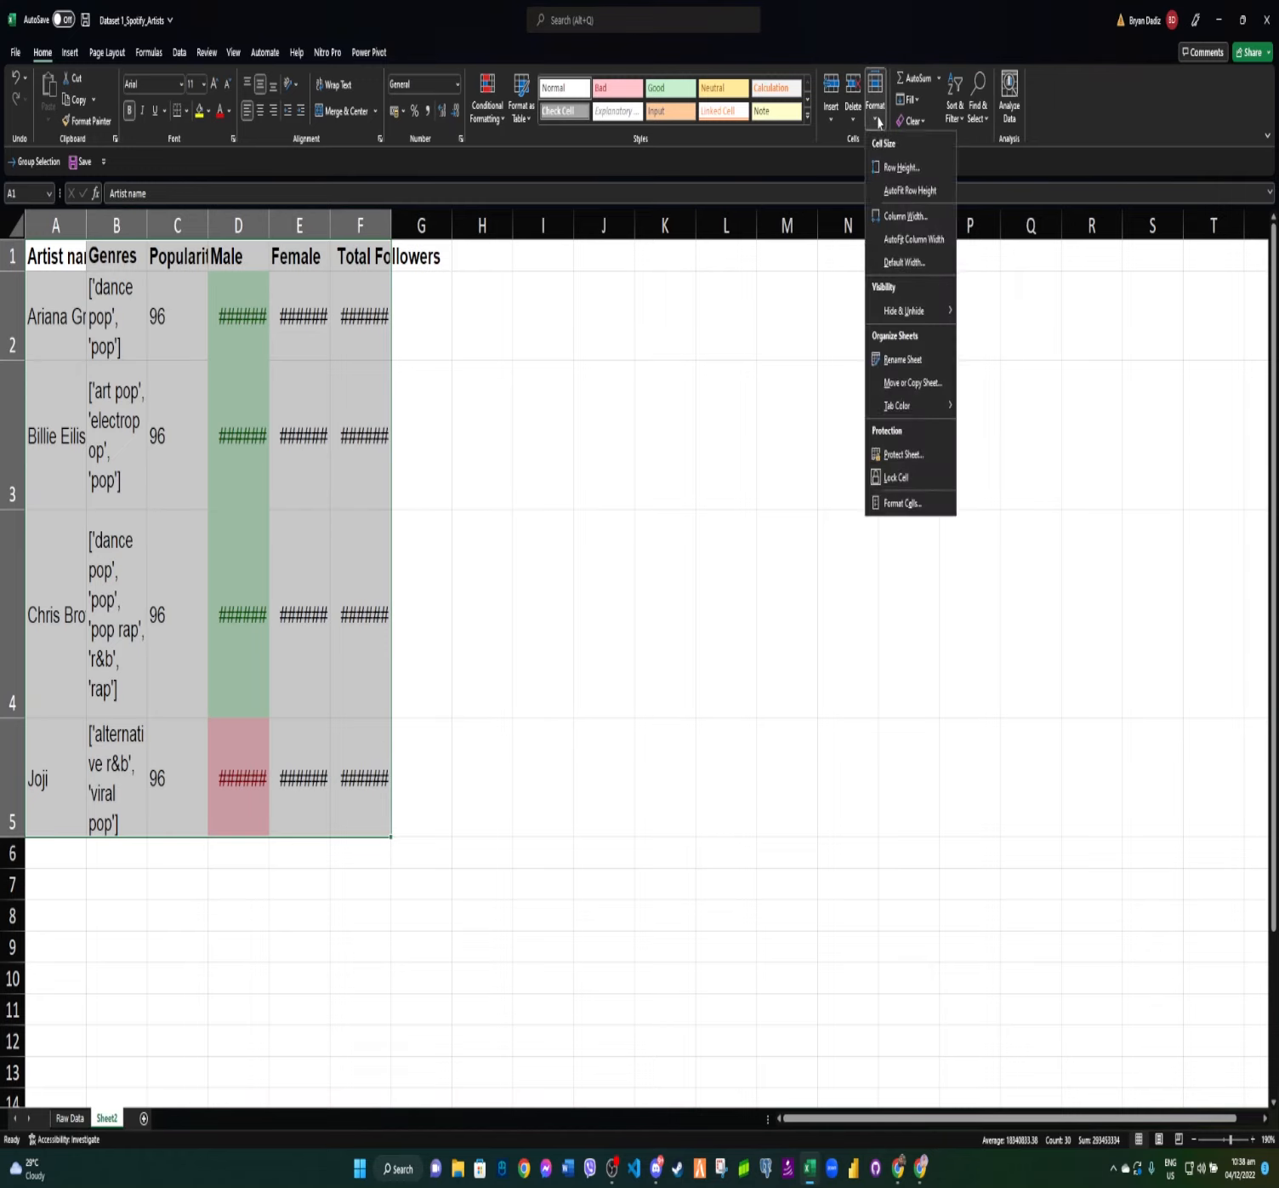
{"action": "left_click", "coordinate": [895, 262]}
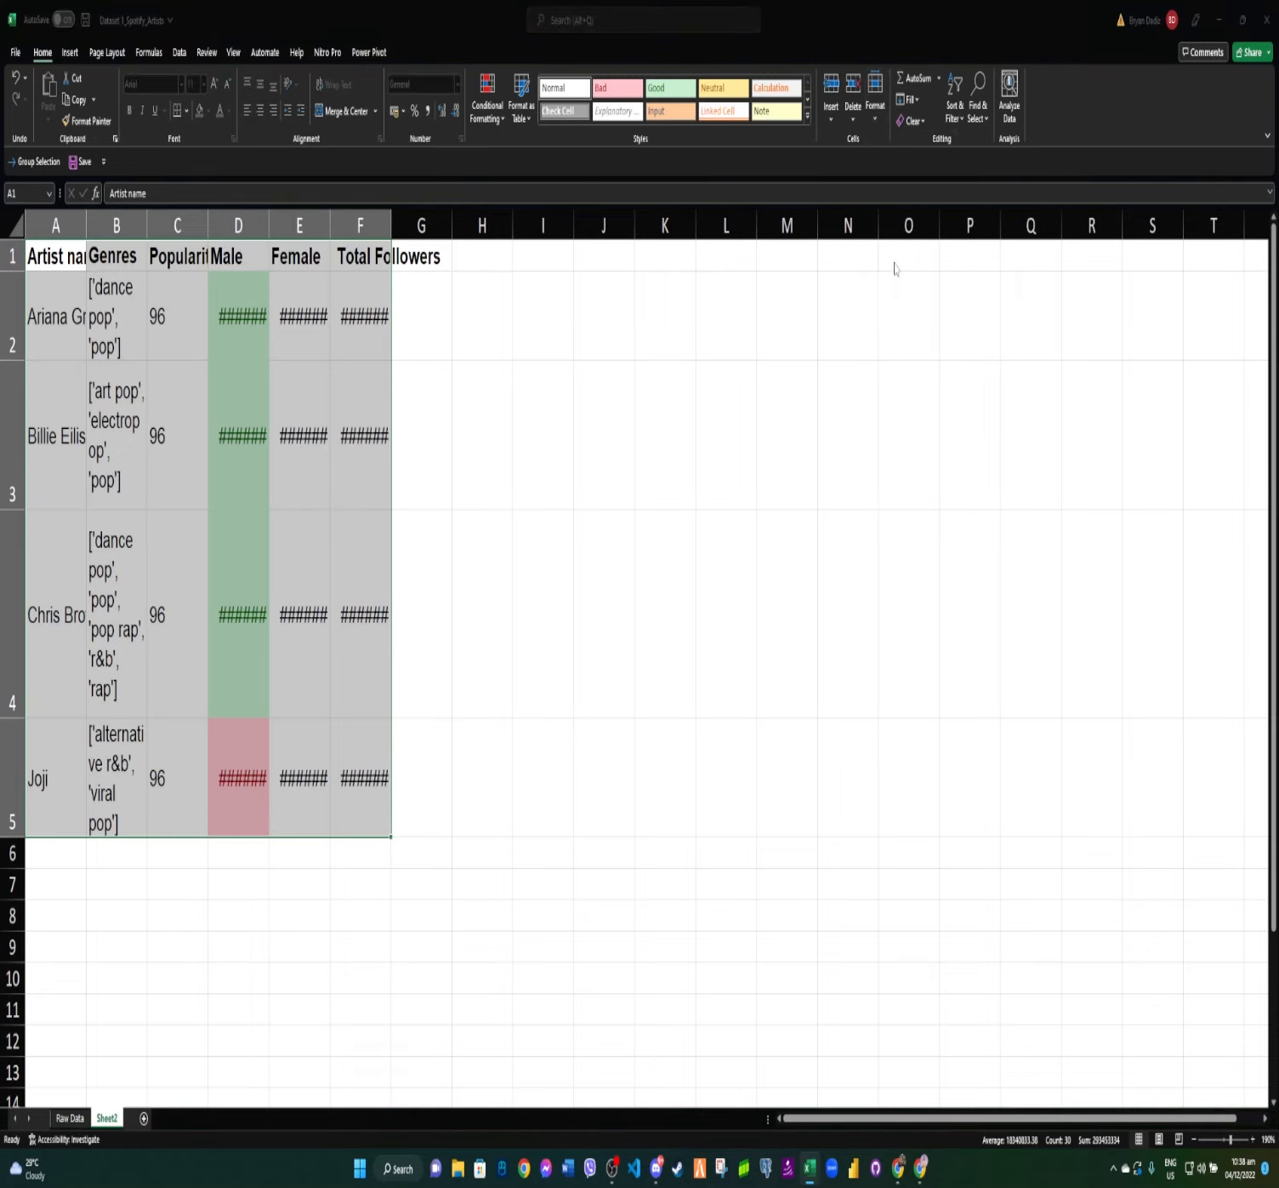
{"action": "left_click", "coordinate": [678, 476]}
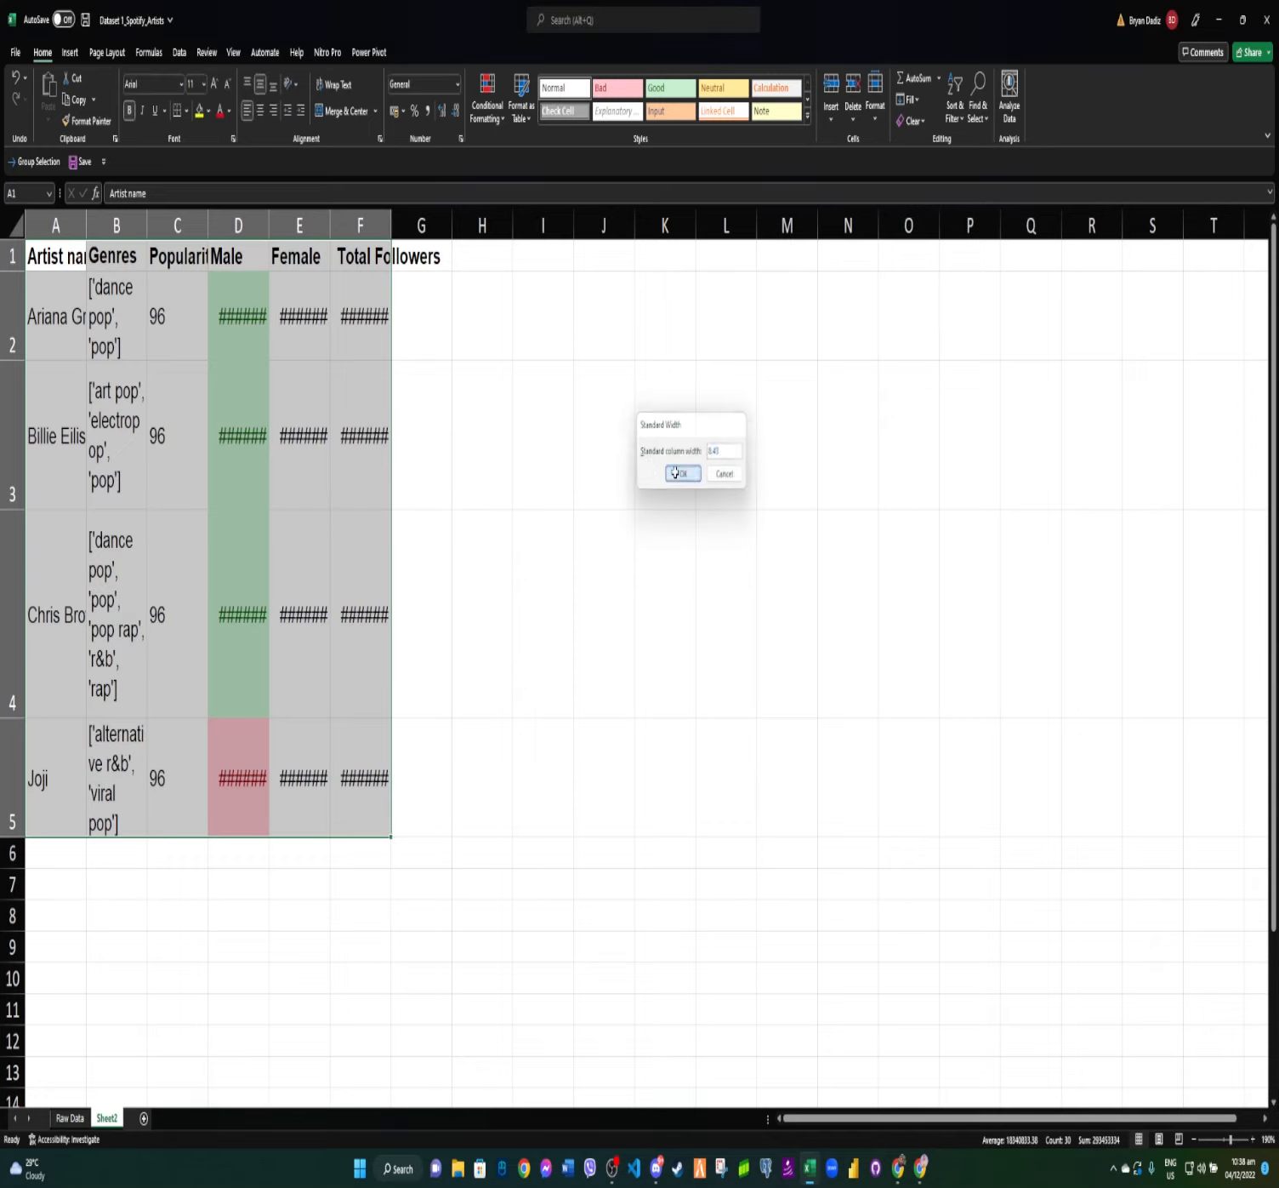
{"action": "left_click", "coordinate": [878, 126]}
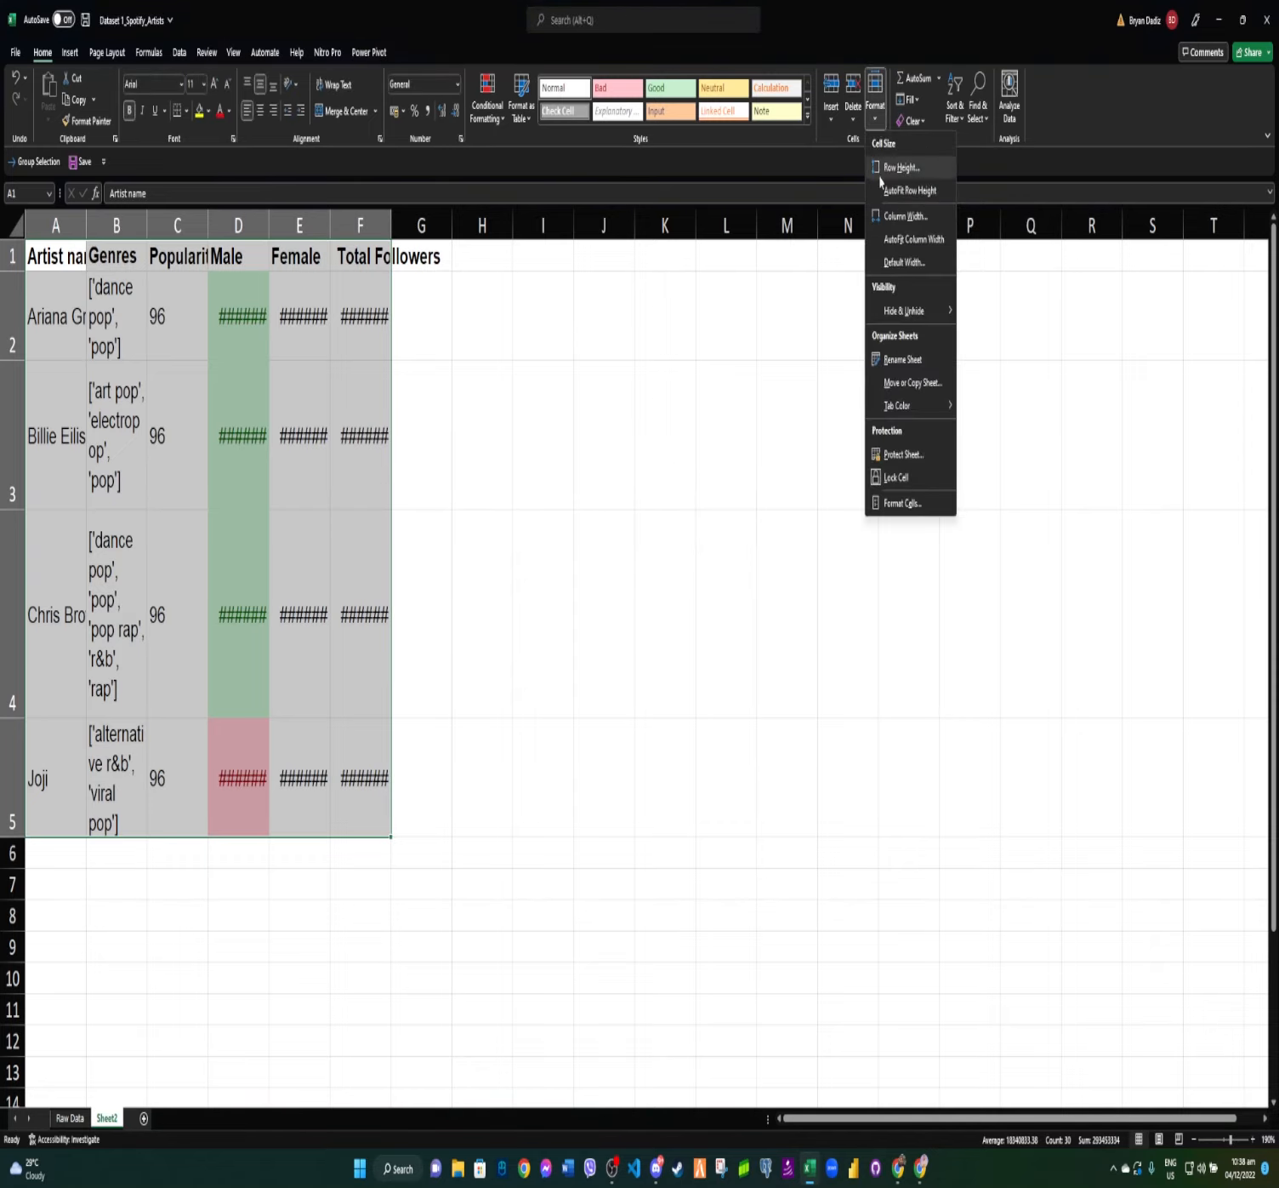
{"action": "left_click", "coordinate": [900, 240]}
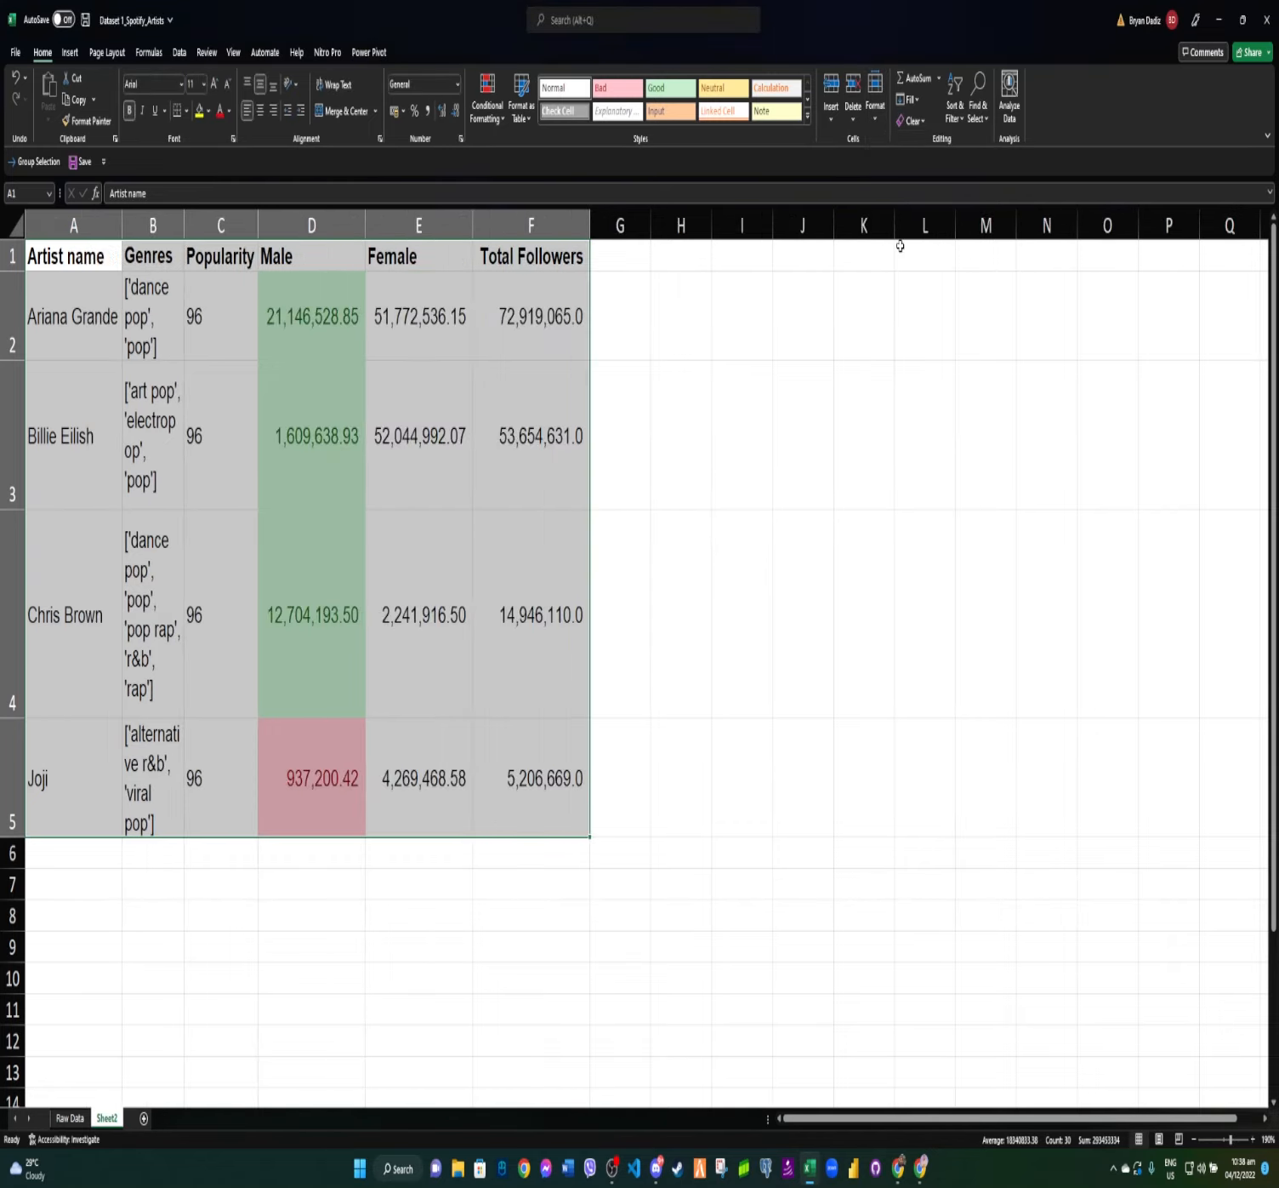
Widen the Genres column so each genre list fits on one line, and autofit the table's column widths again.
{"action": "left_click", "coordinate": [876, 124]}
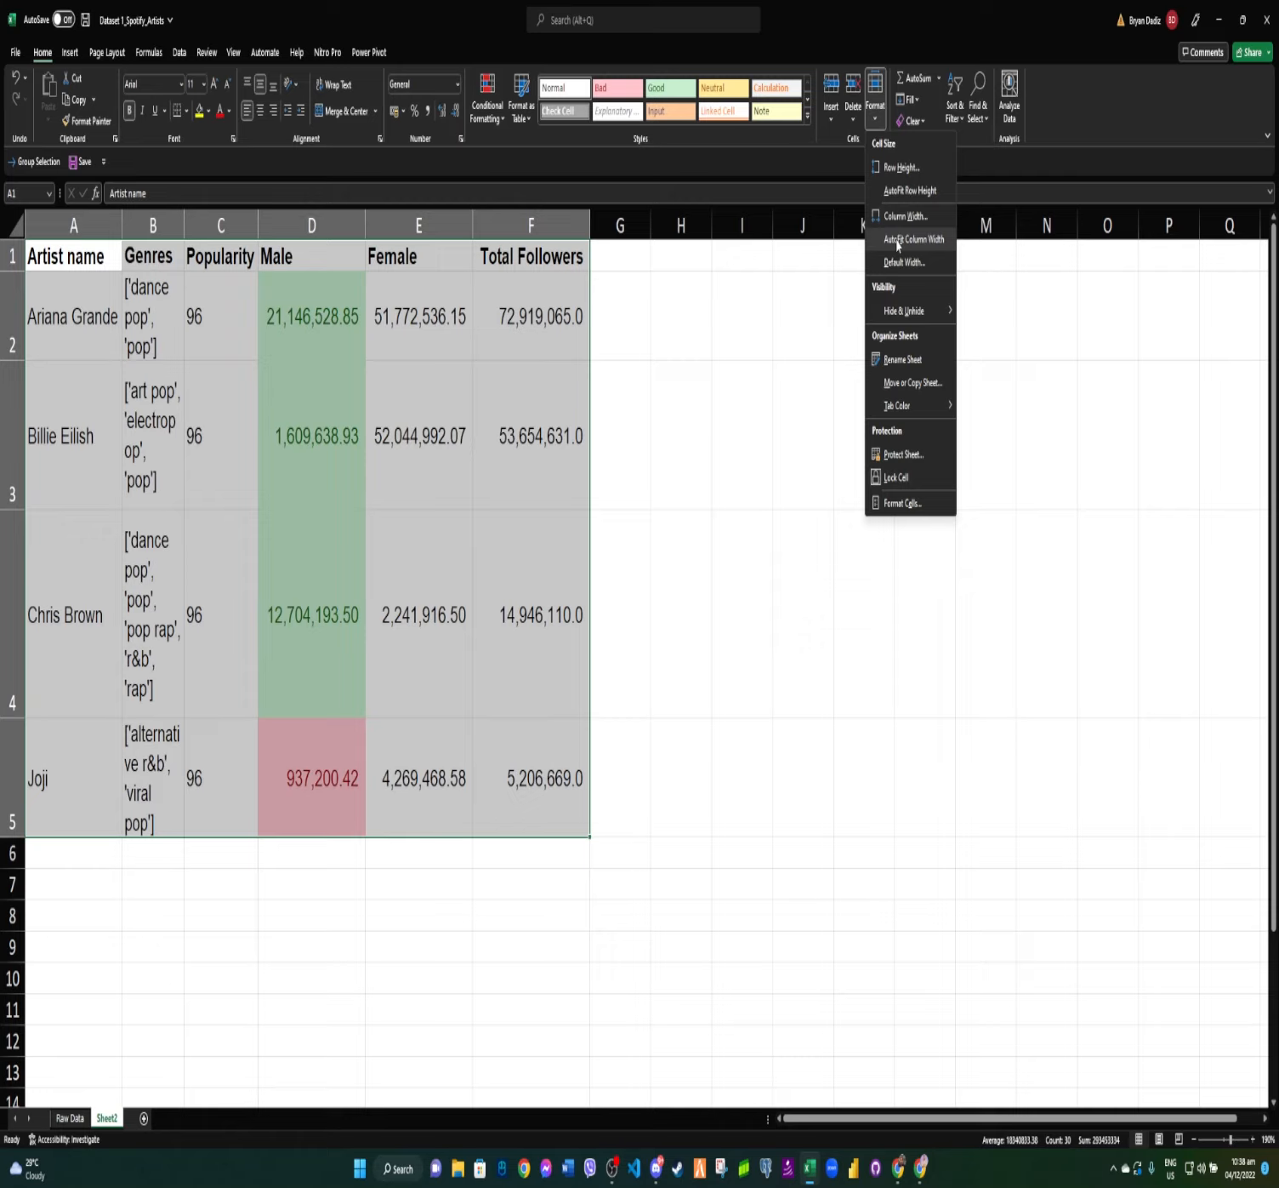
{"action": "left_click", "coordinate": [151, 229]}
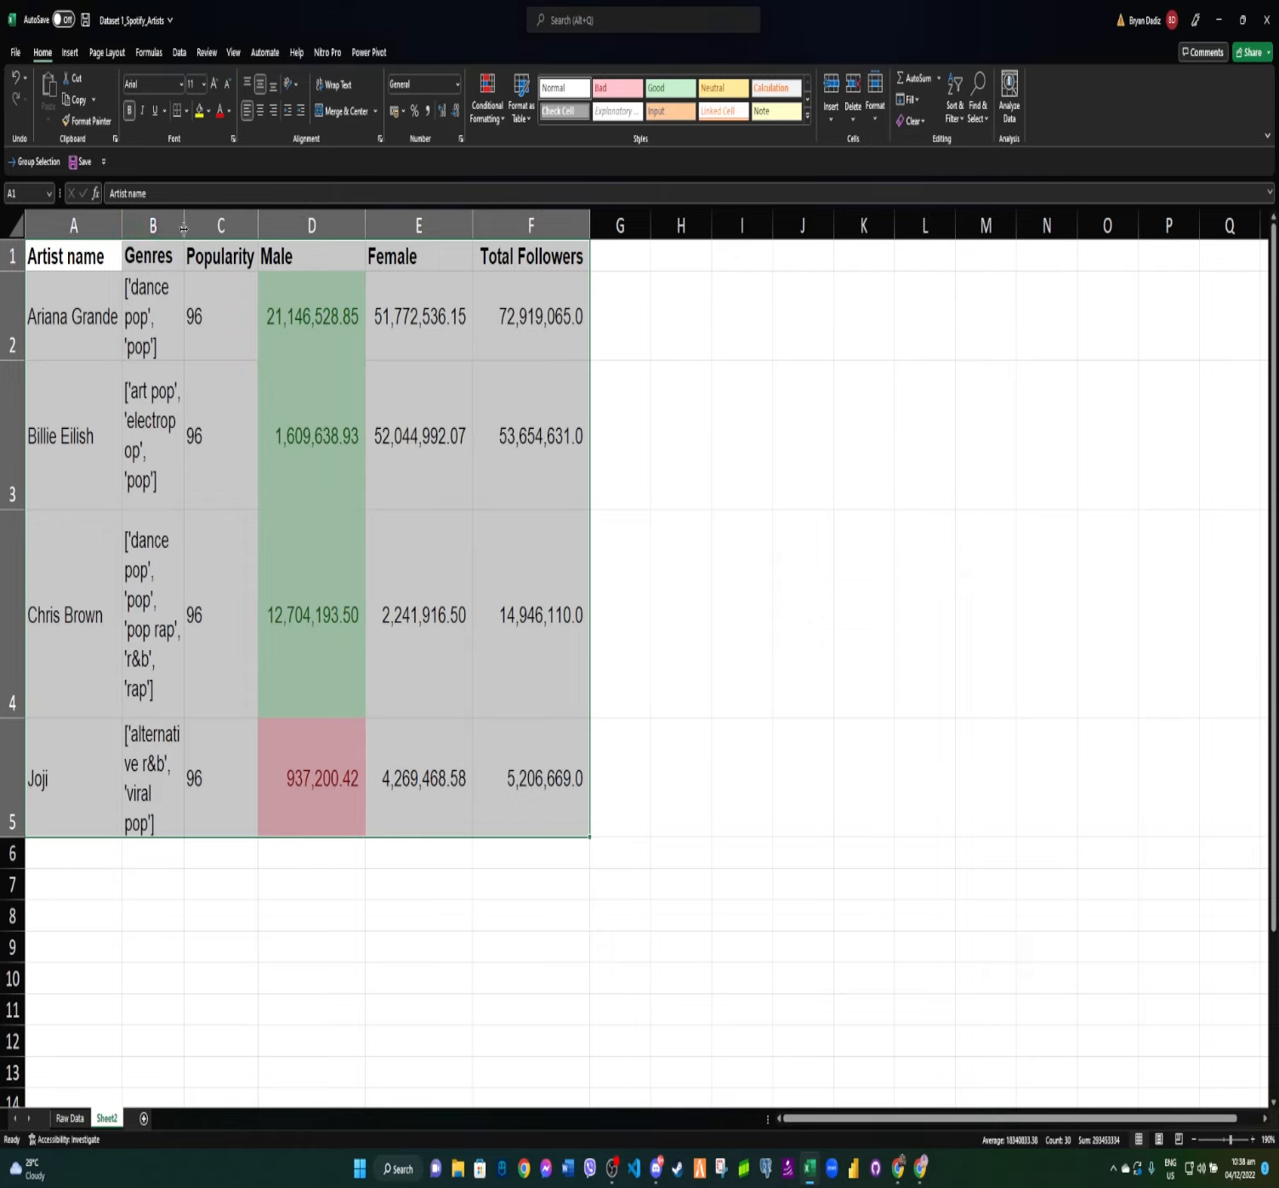
{"action": "left_click_drag", "start_coordinate": [183, 229], "coordinate": [390, 284]}
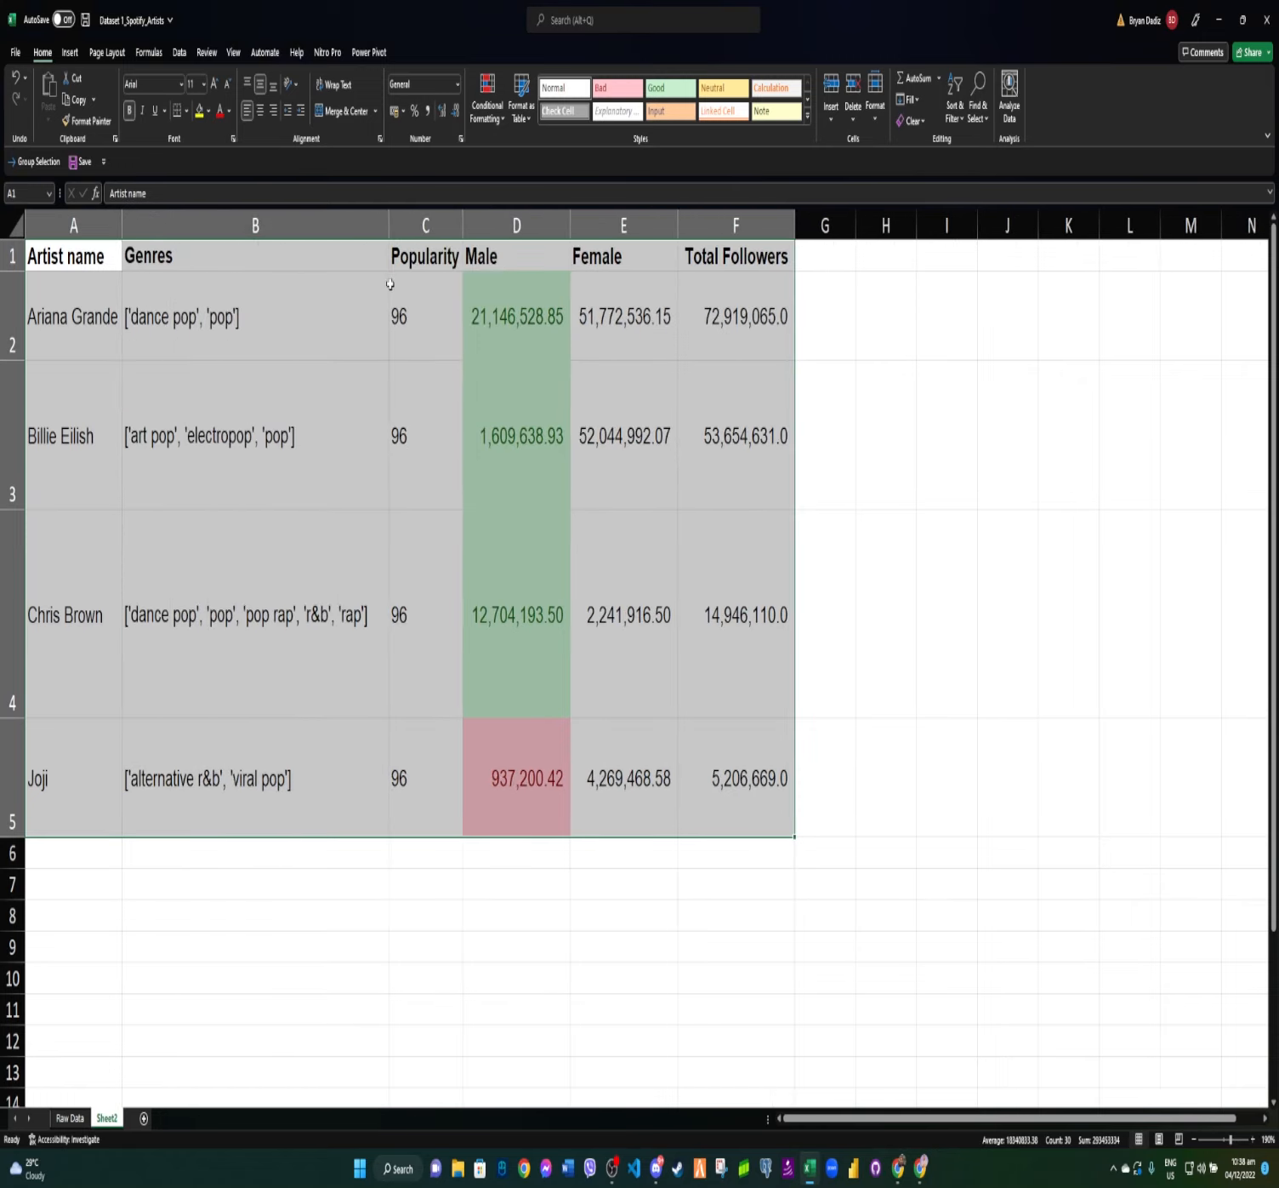
{"action": "left_click", "coordinate": [875, 107]}
{"action": "left_click", "coordinate": [895, 241]}
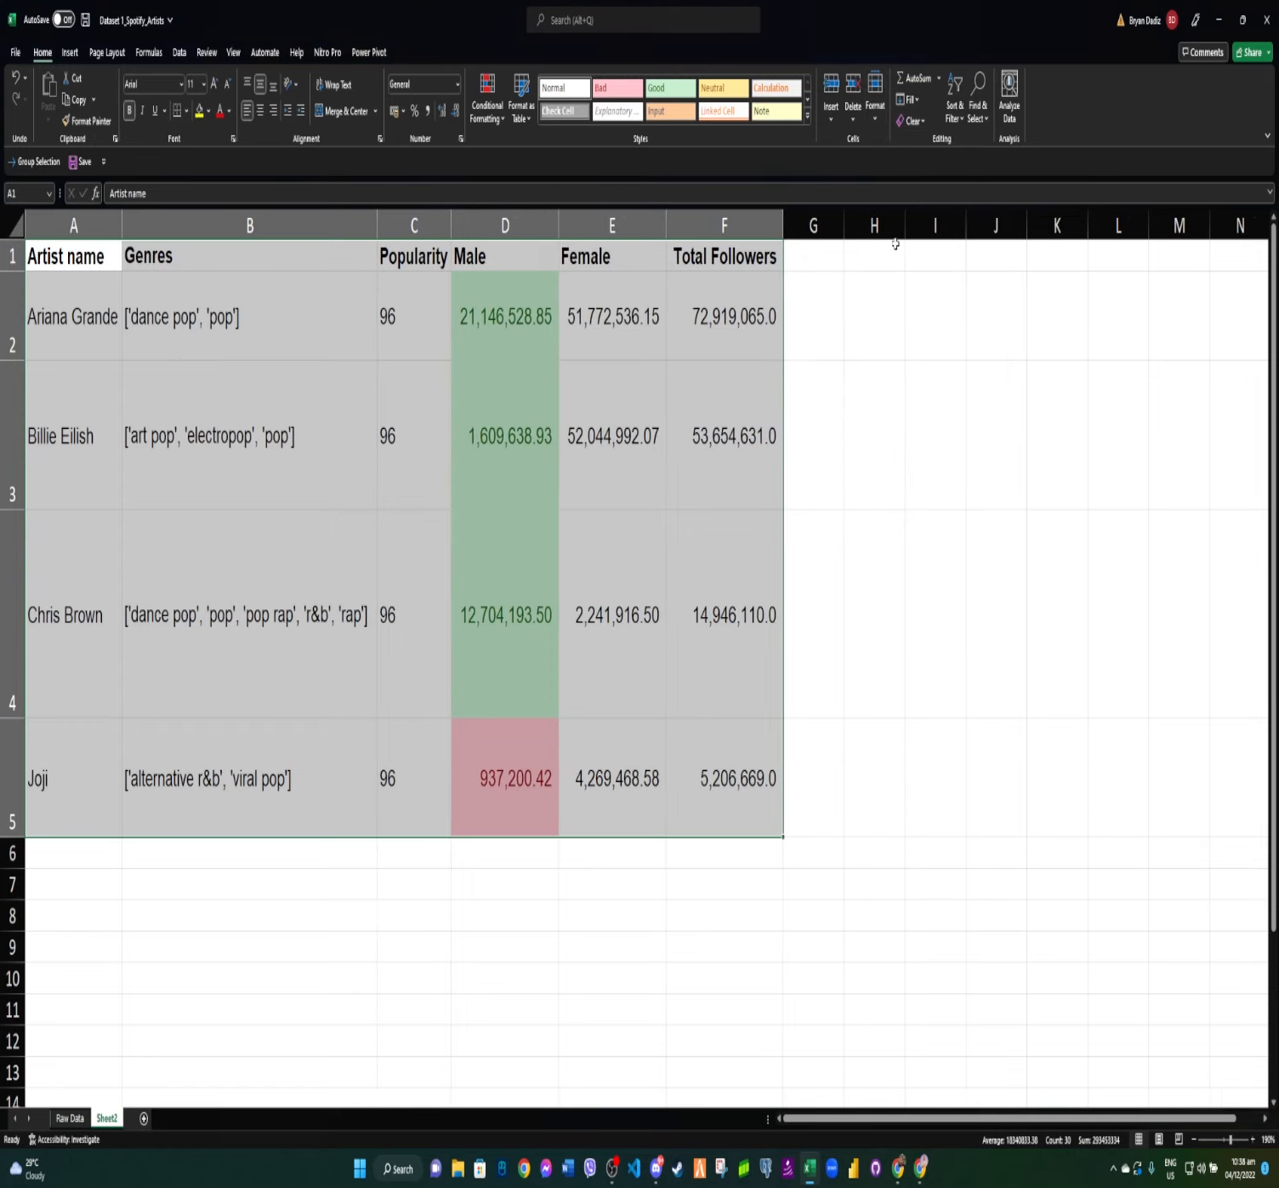
Autofit the row heights of the copied artist table and deselect it.
{"action": "left_click", "coordinate": [876, 98]}
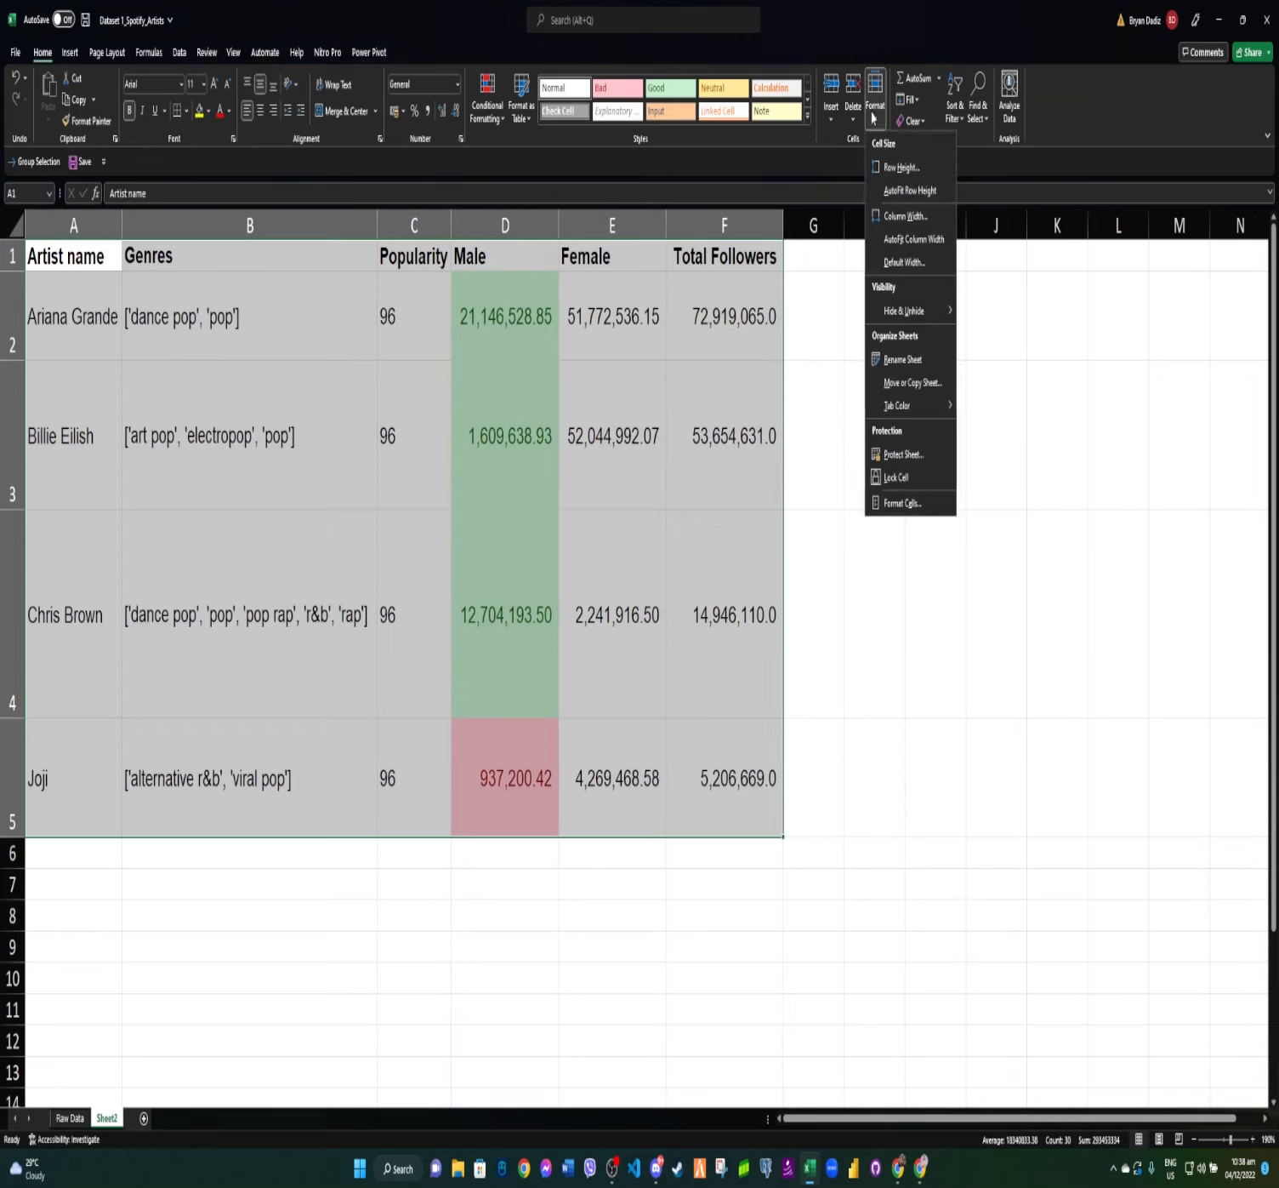
{"action": "left_click", "coordinate": [908, 191]}
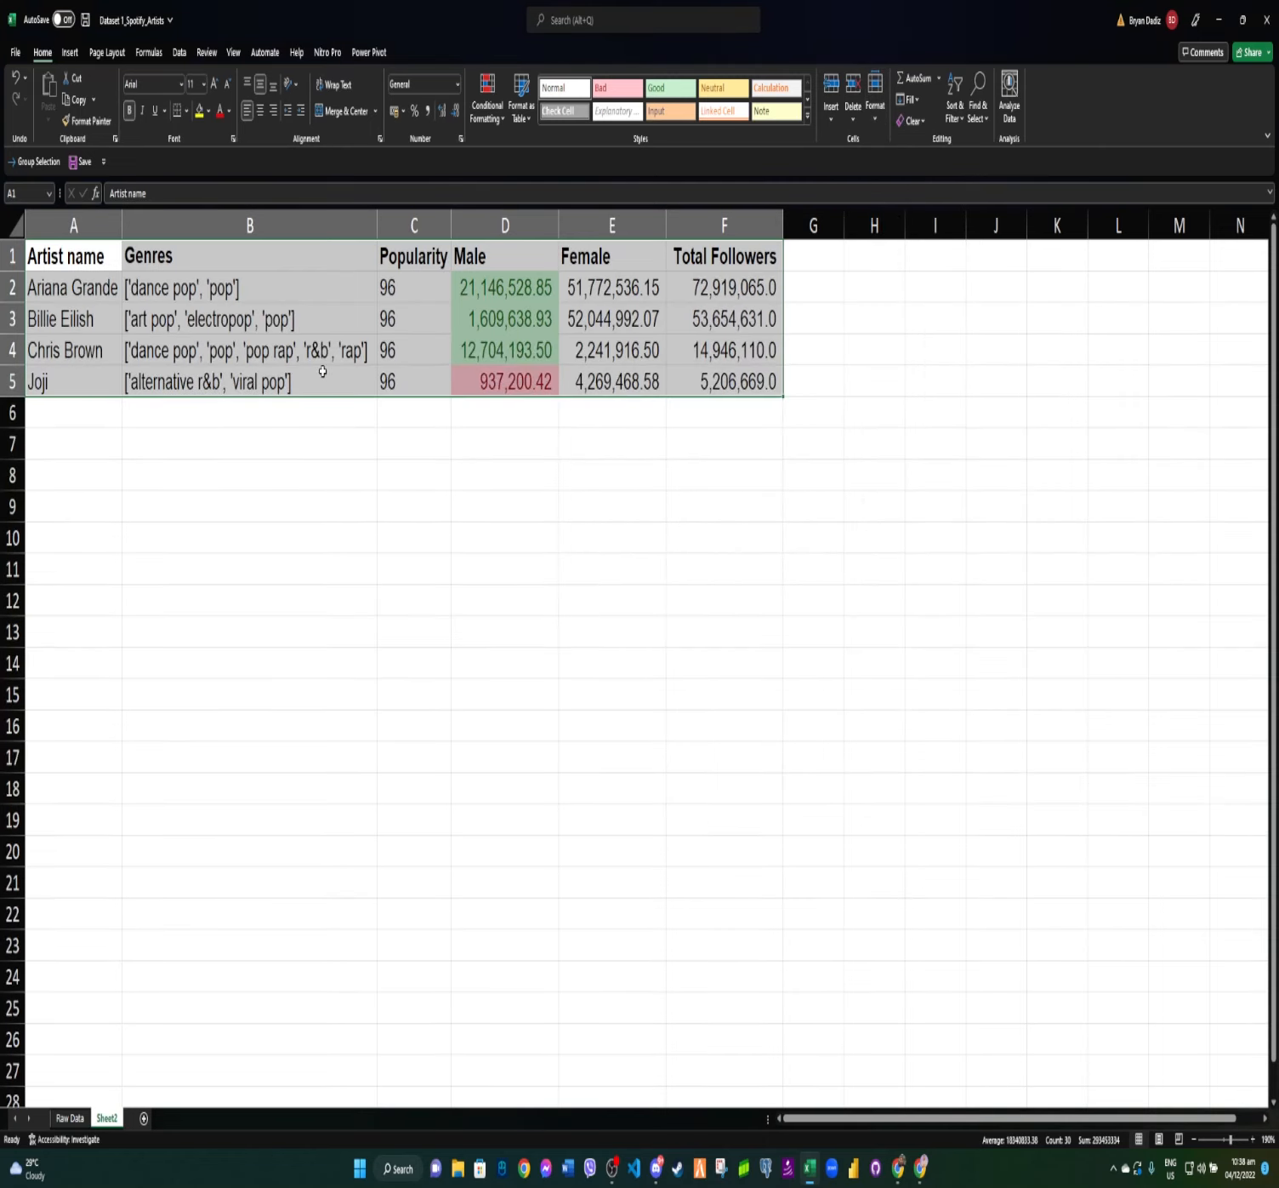
{"action": "left_click", "coordinate": [393, 432]}
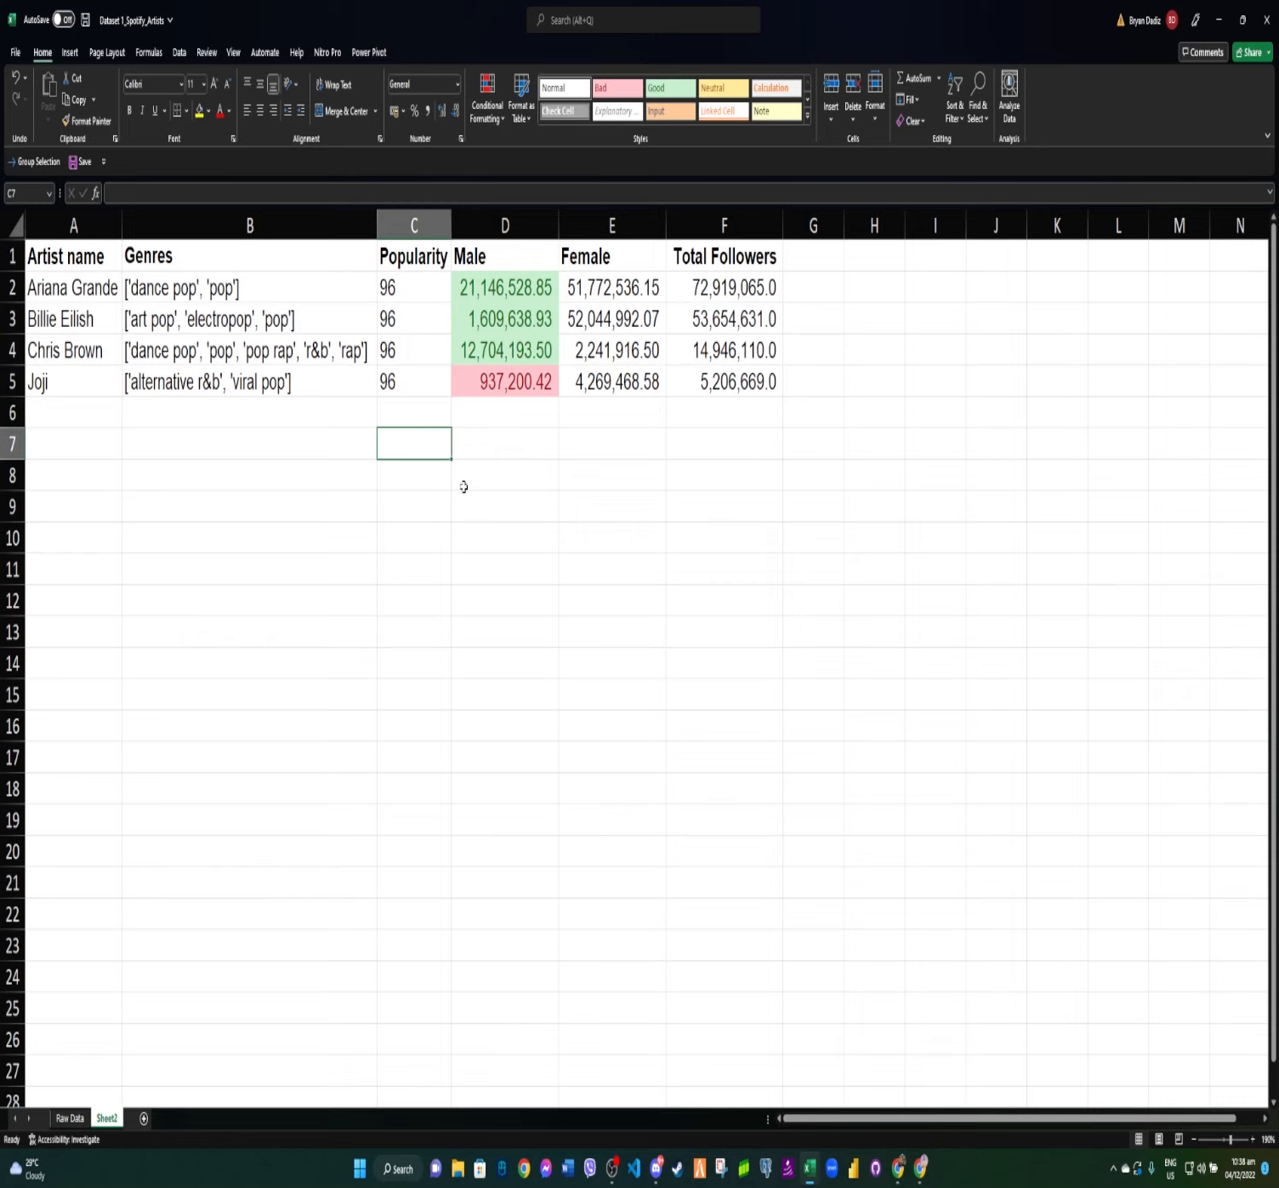
Rename Sheet2 as SelectedArtist.
{"action": "double_click", "coordinate": [111, 1117]}
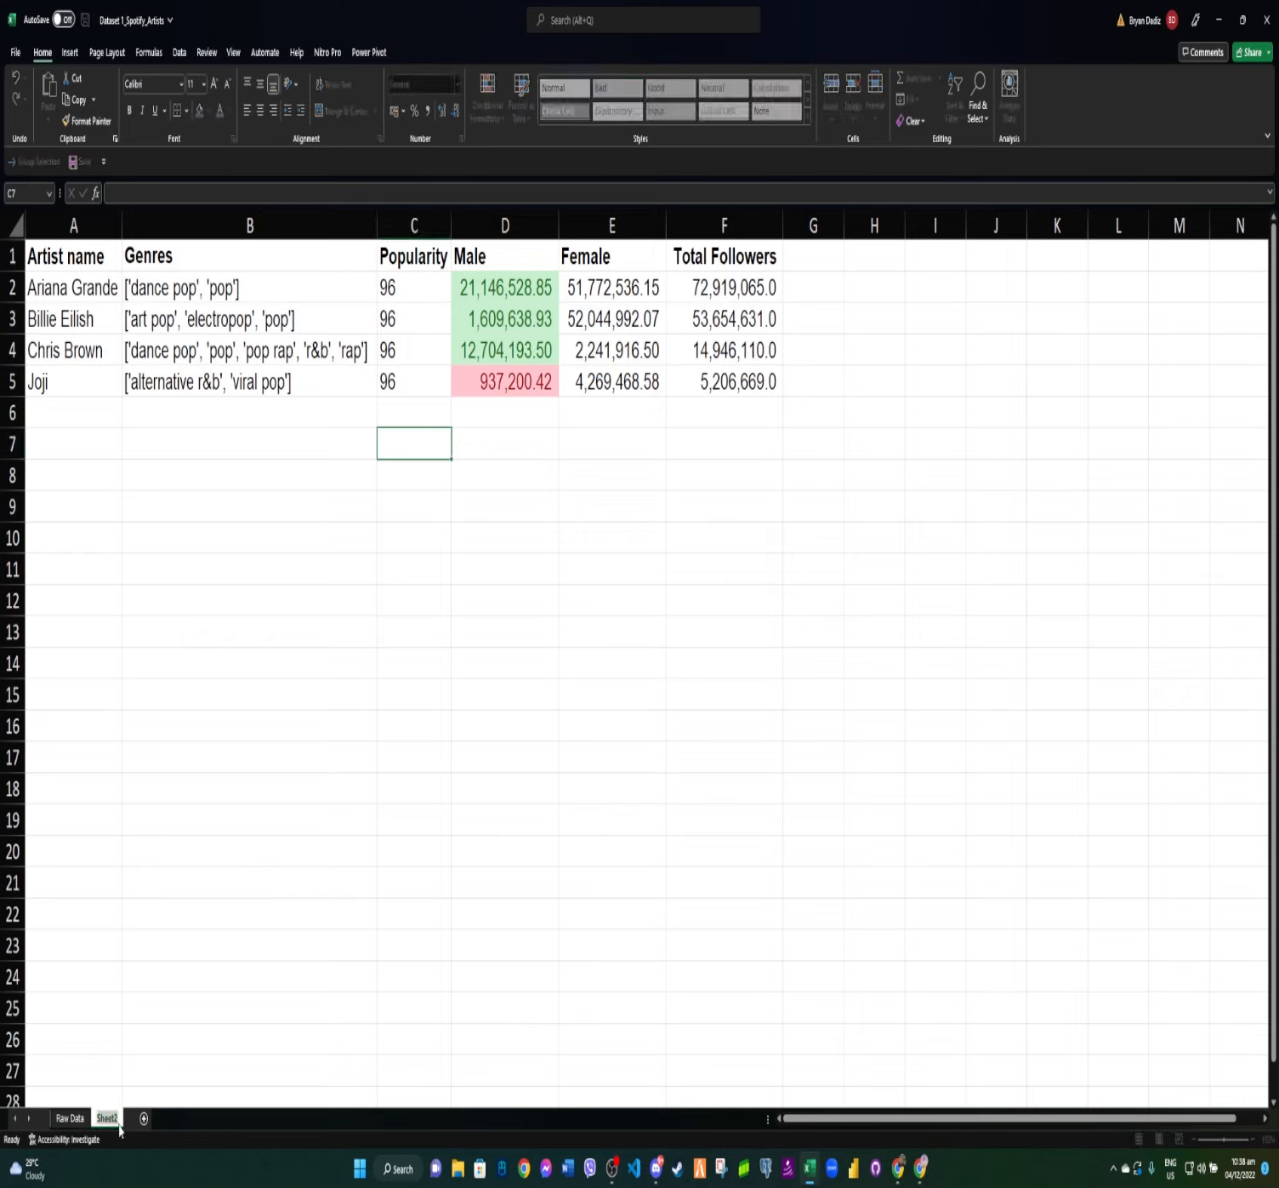
{"action": "type", "text": "ed"}
{"action": "key", "text": "BackSpace"}
{"action": "key", "text": "BackSpace"}
{"action": "type", "text": "Selected Artist"}
{"action": "left_click", "coordinate": [438, 556]}
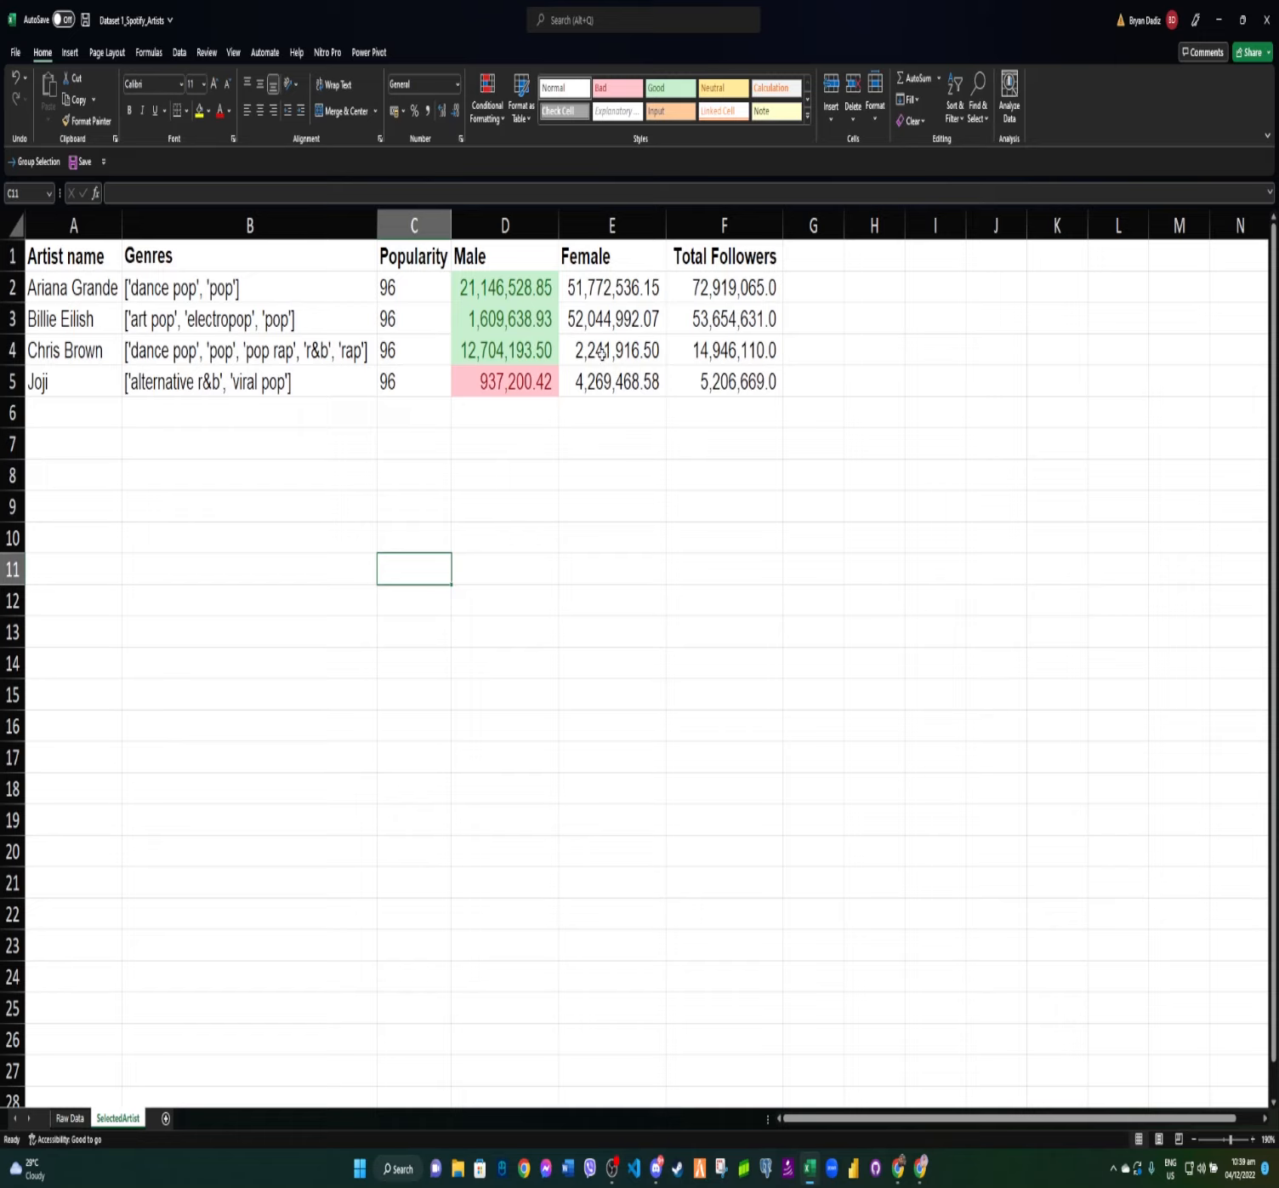
Add a Less Than 1000000 conditional format with Light Red Fill with Dark Red Text to the Female values in E2:E5.
{"action": "left_click", "coordinate": [601, 290], "text": "shift"}
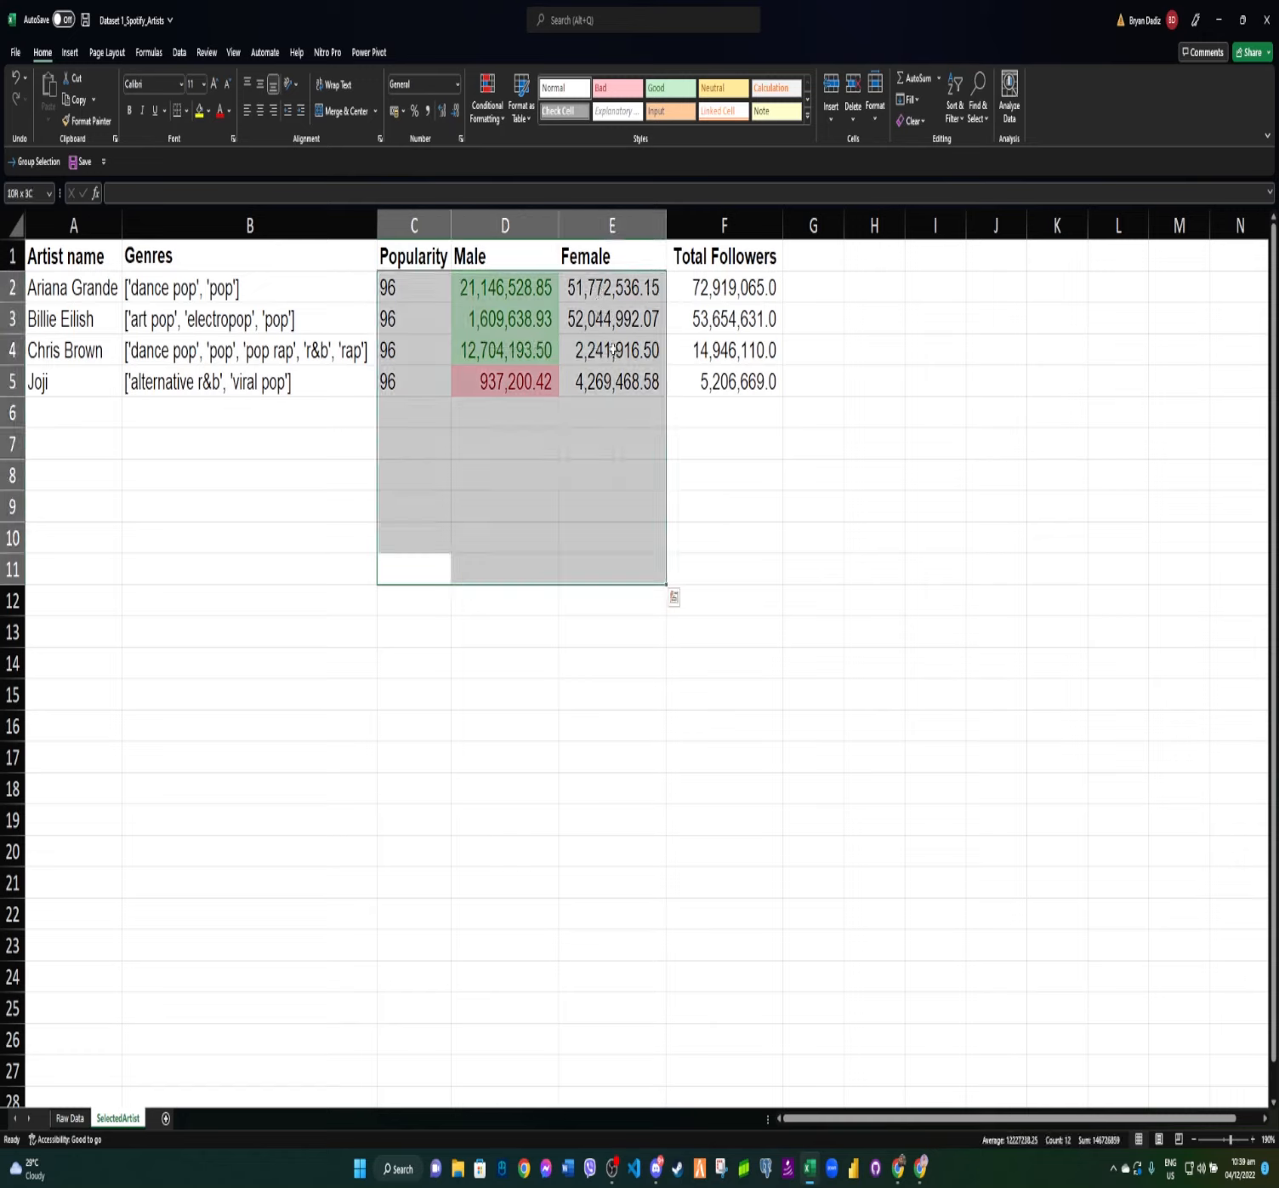
{"action": "left_click", "coordinate": [601, 288]}
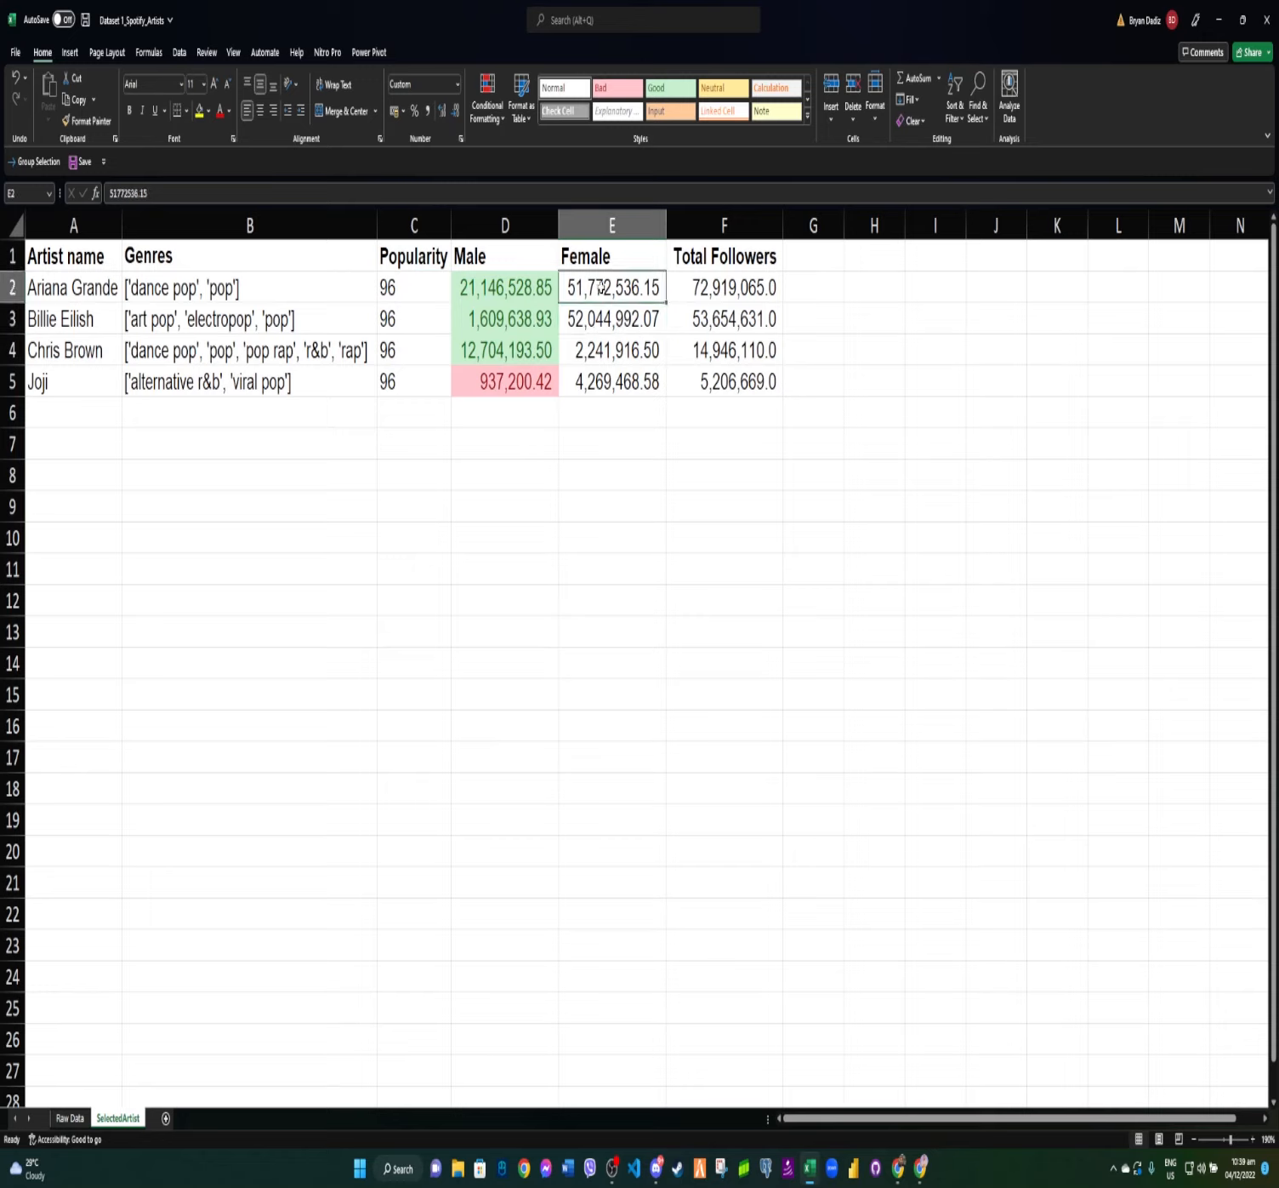
{"action": "left_click", "coordinate": [626, 388], "text": "shift"}
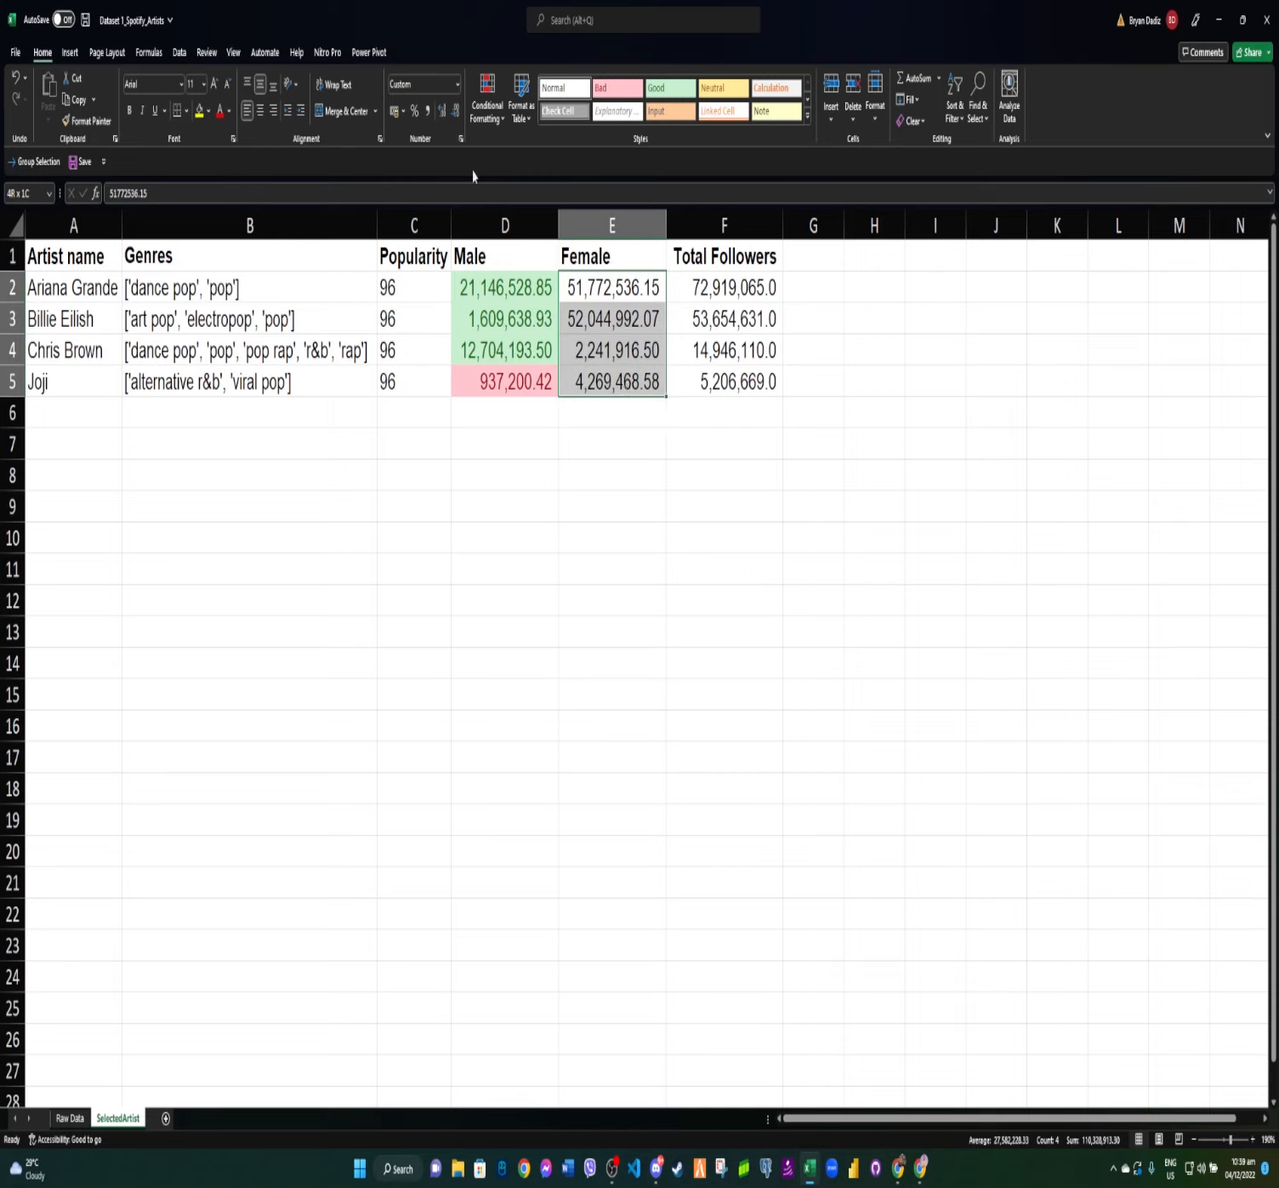
{"action": "left_click", "coordinate": [498, 124]}
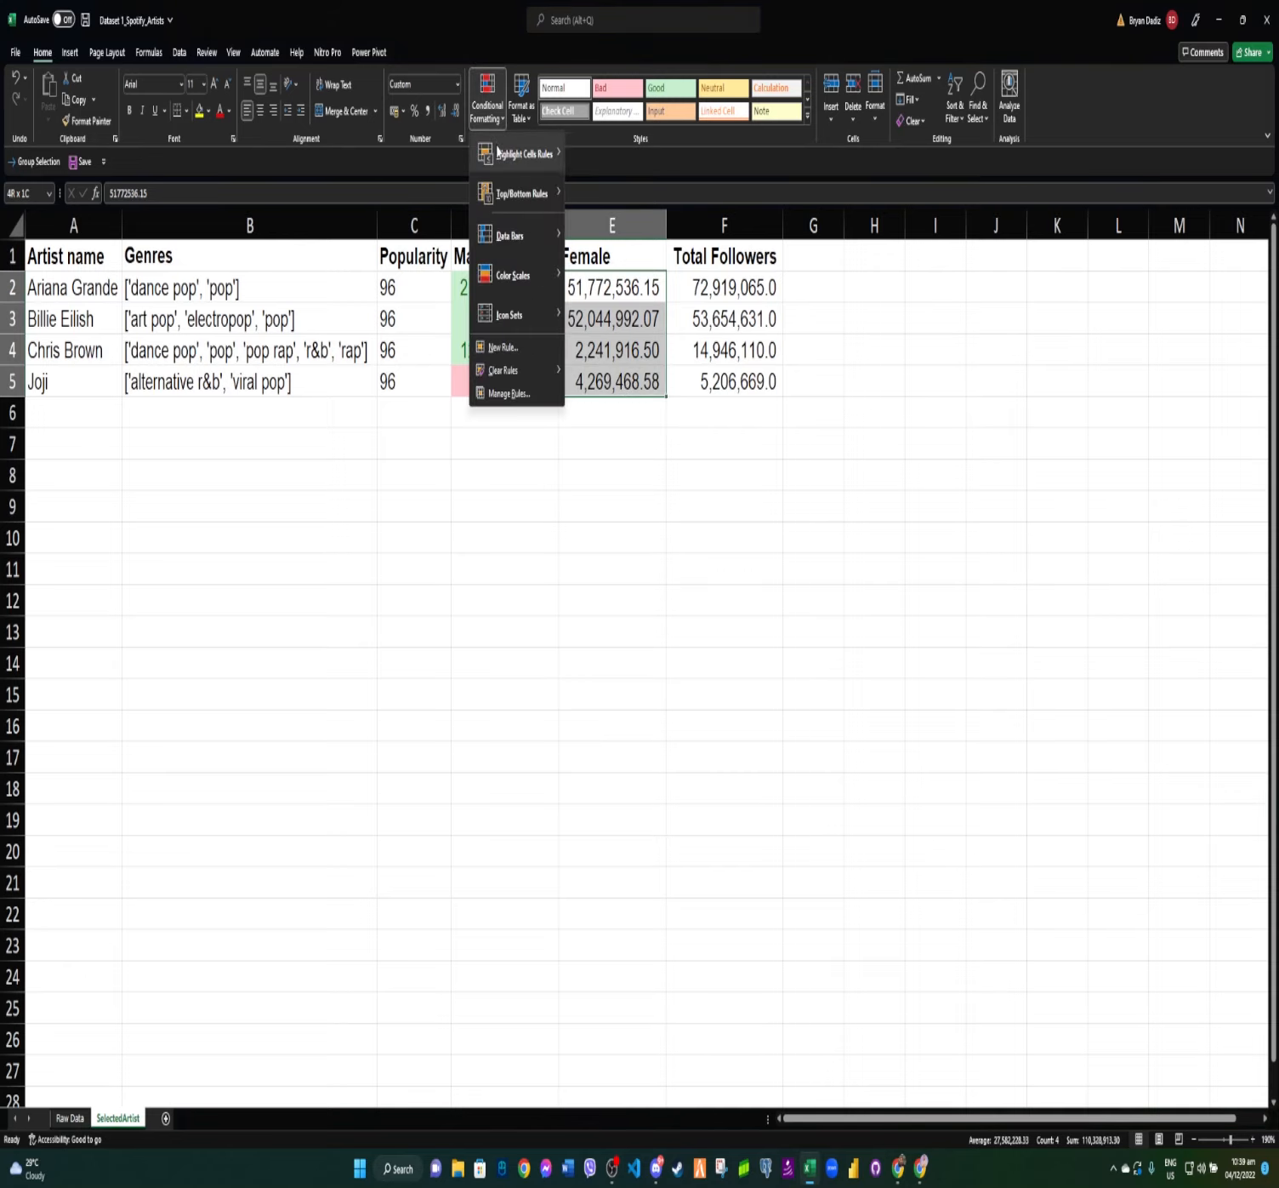
{"action": "mouse_move", "coordinate": [523, 154]}
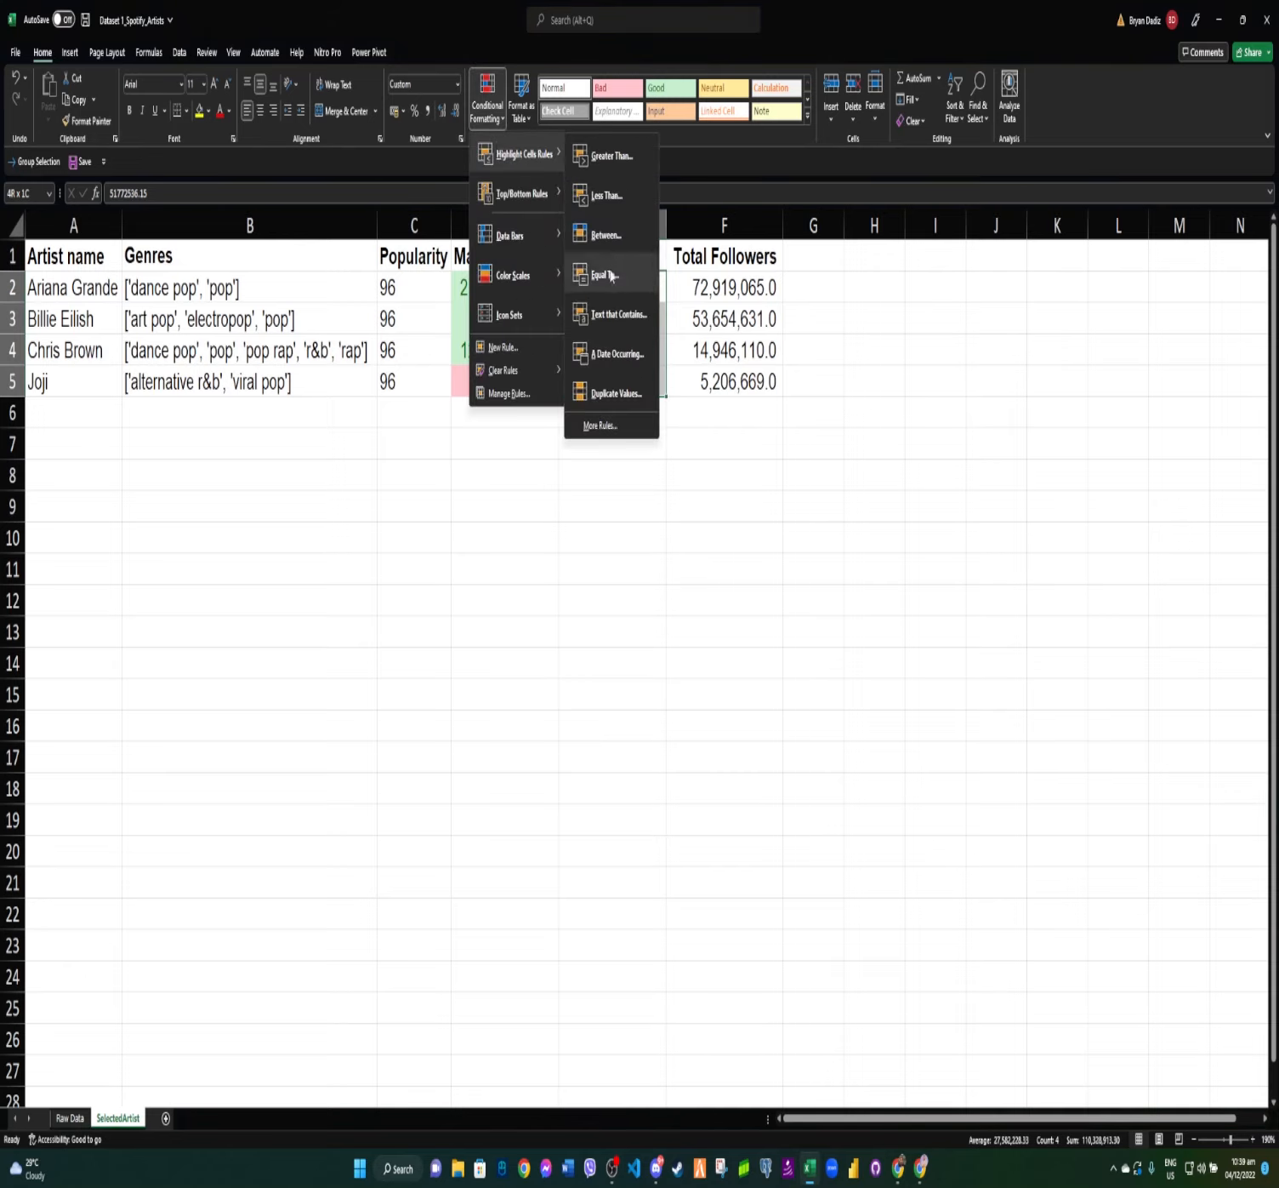
{"action": "left_click", "coordinate": [607, 194]}
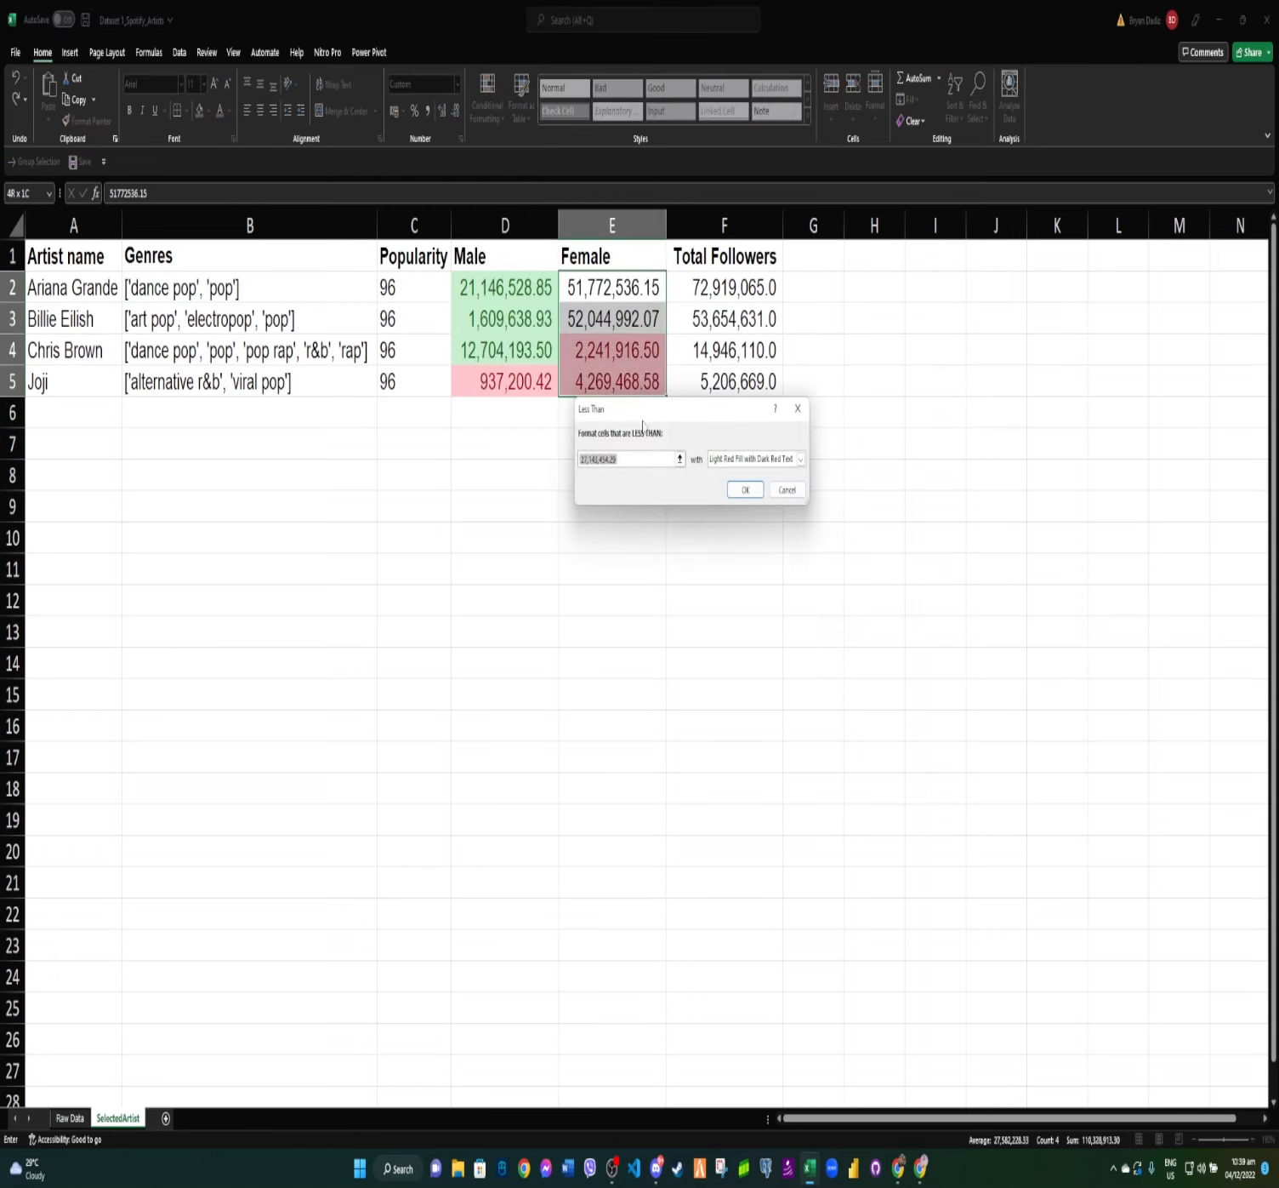
{"action": "type", "text": "1000000"}
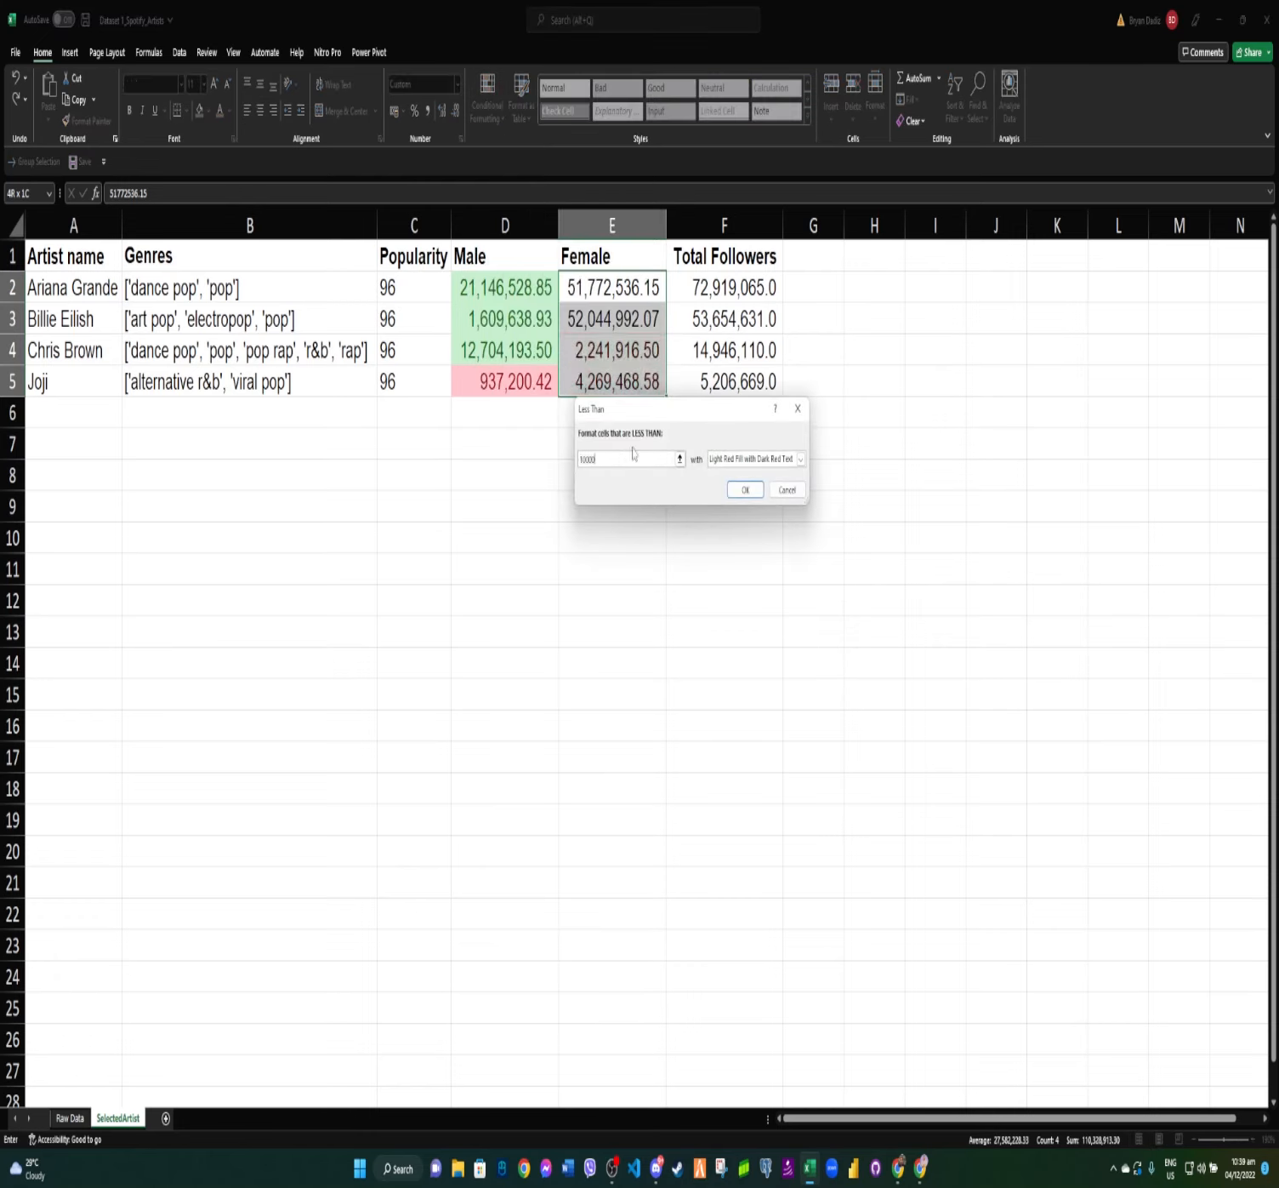
{"action": "left_click", "coordinate": [744, 491]}
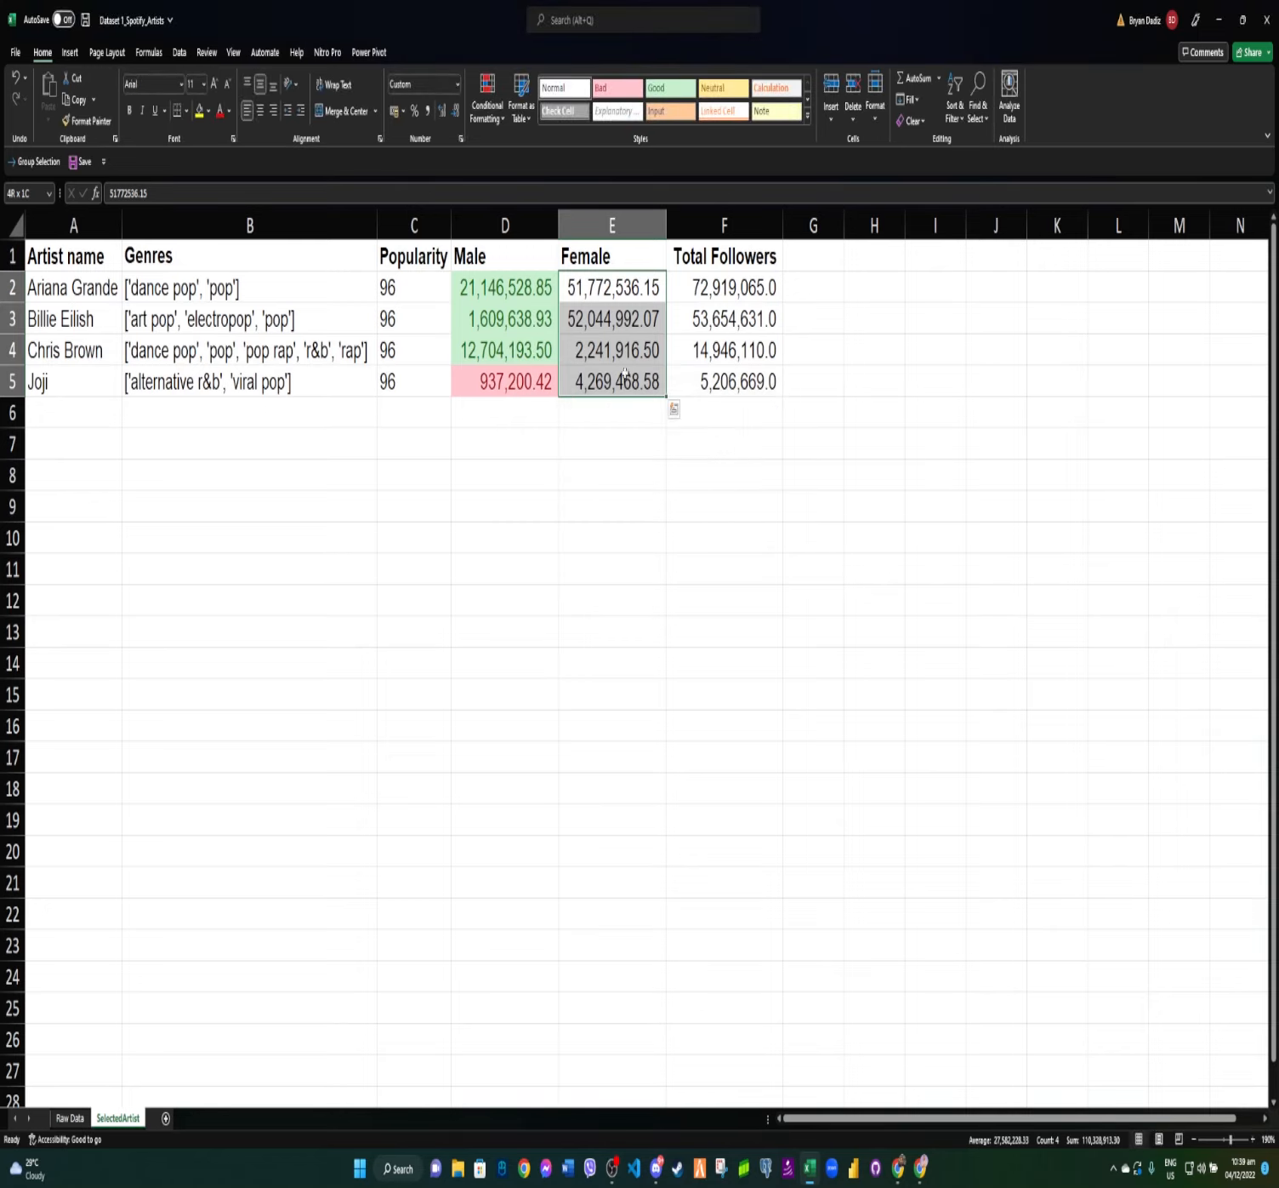
Add a Greater Than 1000000 conditional format with Green Fill with Dark Green Text to the Female values in E2:E5.
{"action": "left_click", "coordinate": [497, 124]}
{"action": "mouse_move", "coordinate": [537, 153]}
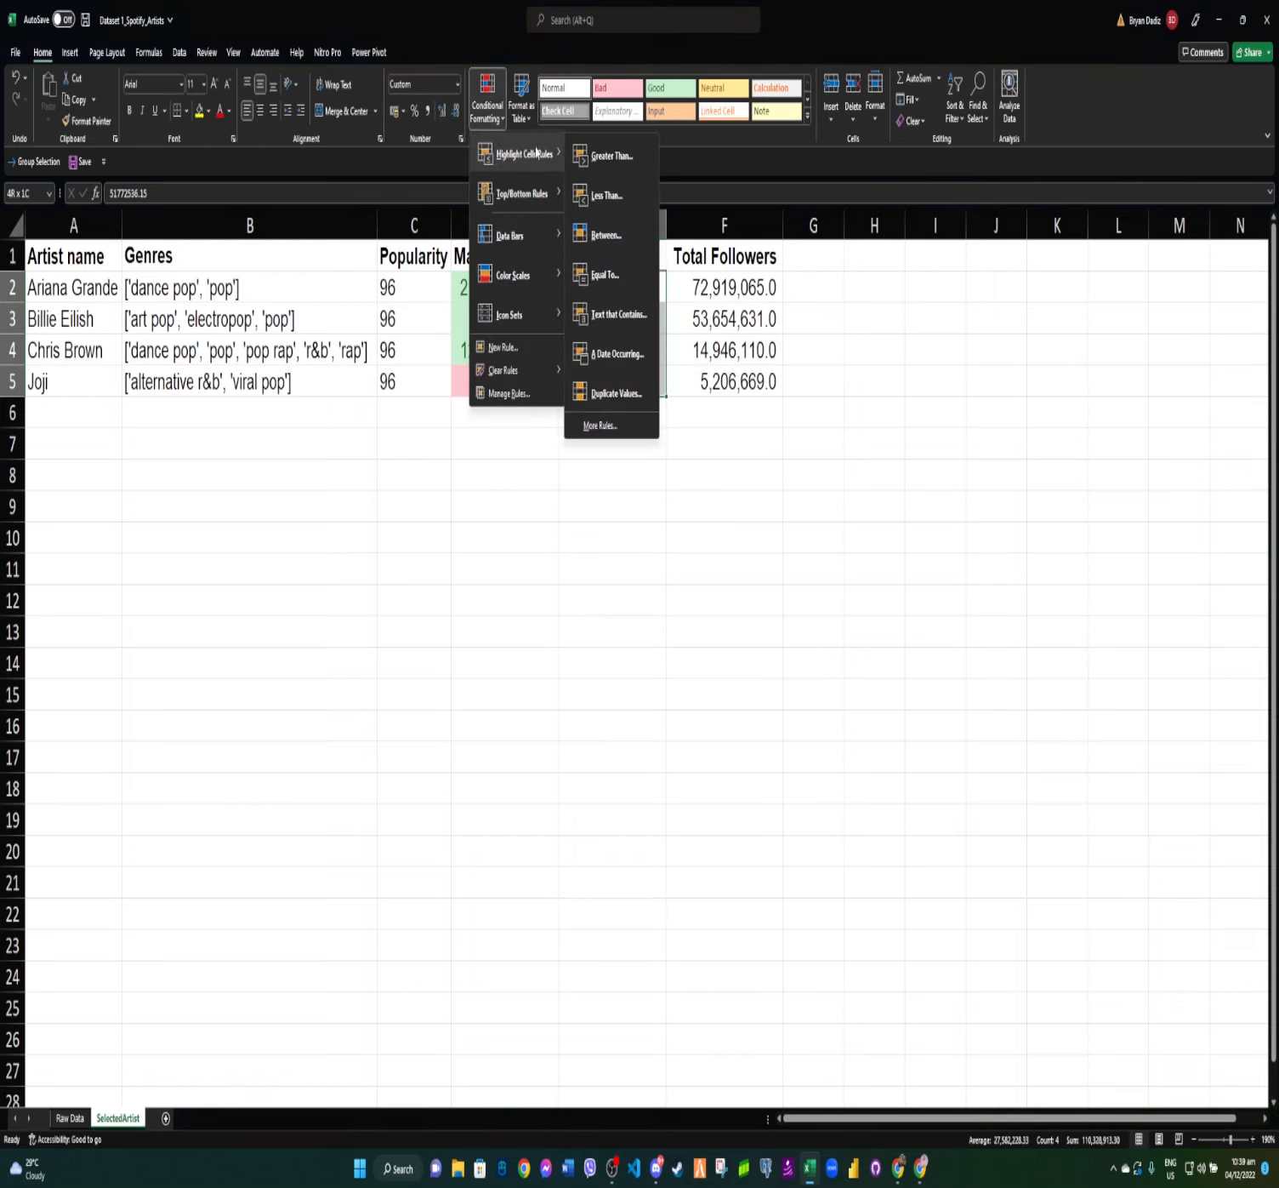
{"action": "left_click", "coordinate": [612, 156]}
{"action": "left_click", "coordinate": [617, 459]}
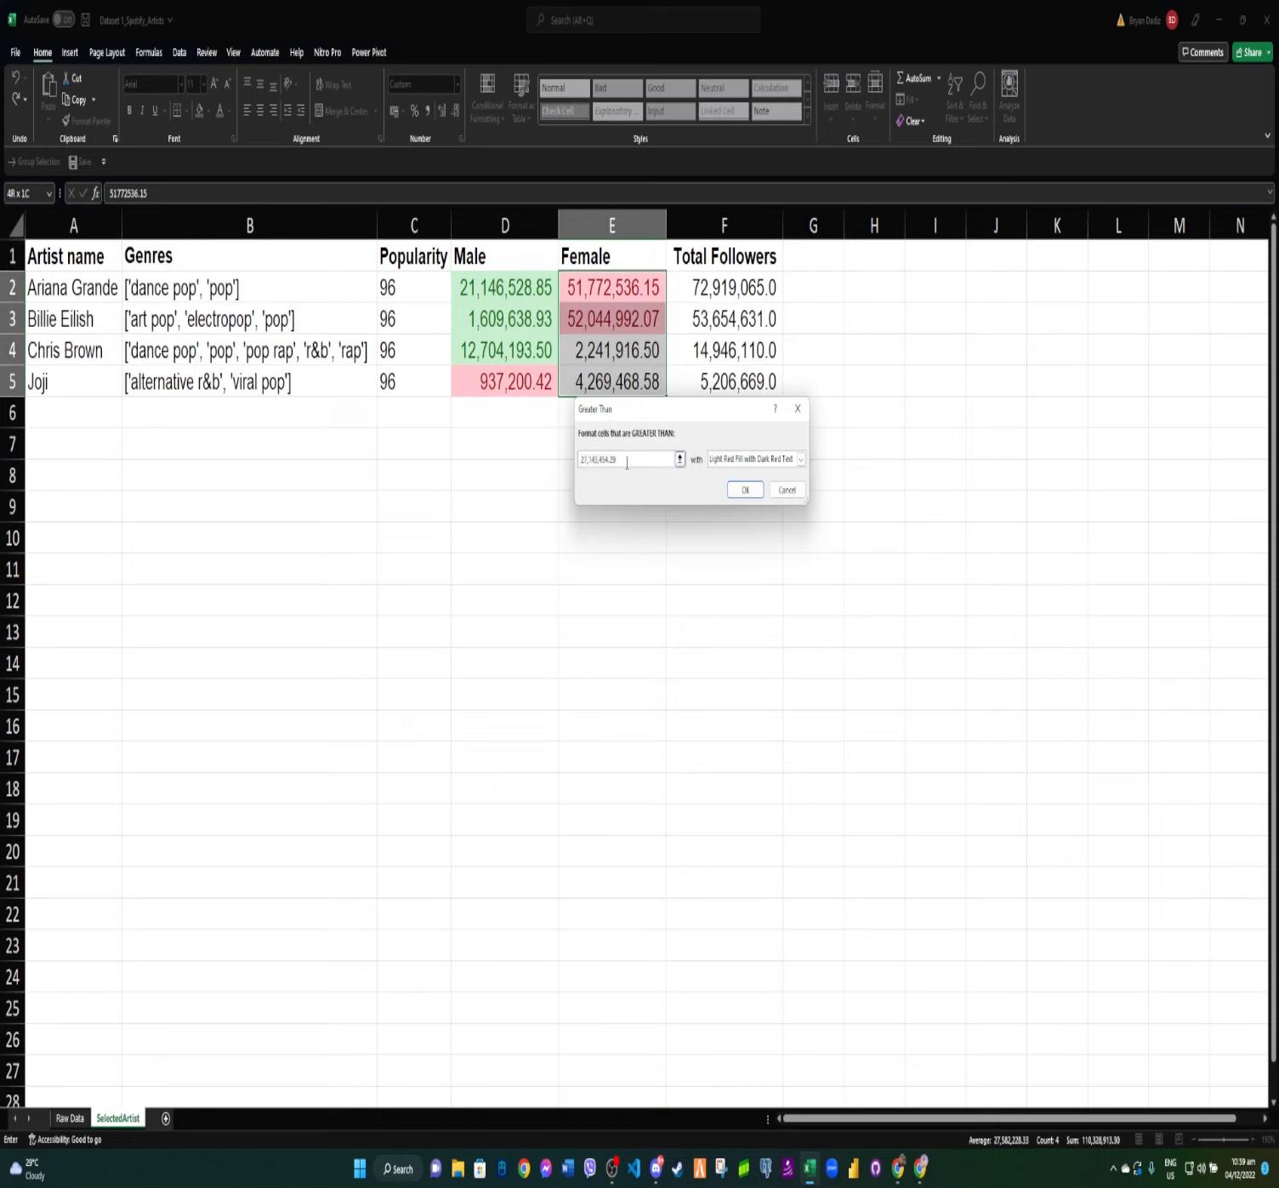
{"action": "left_click_drag", "start_coordinate": [617, 459], "coordinate": [525, 448]}
{"action": "left_click", "coordinate": [616, 460]}
{"action": "type", "text": "1000000"}
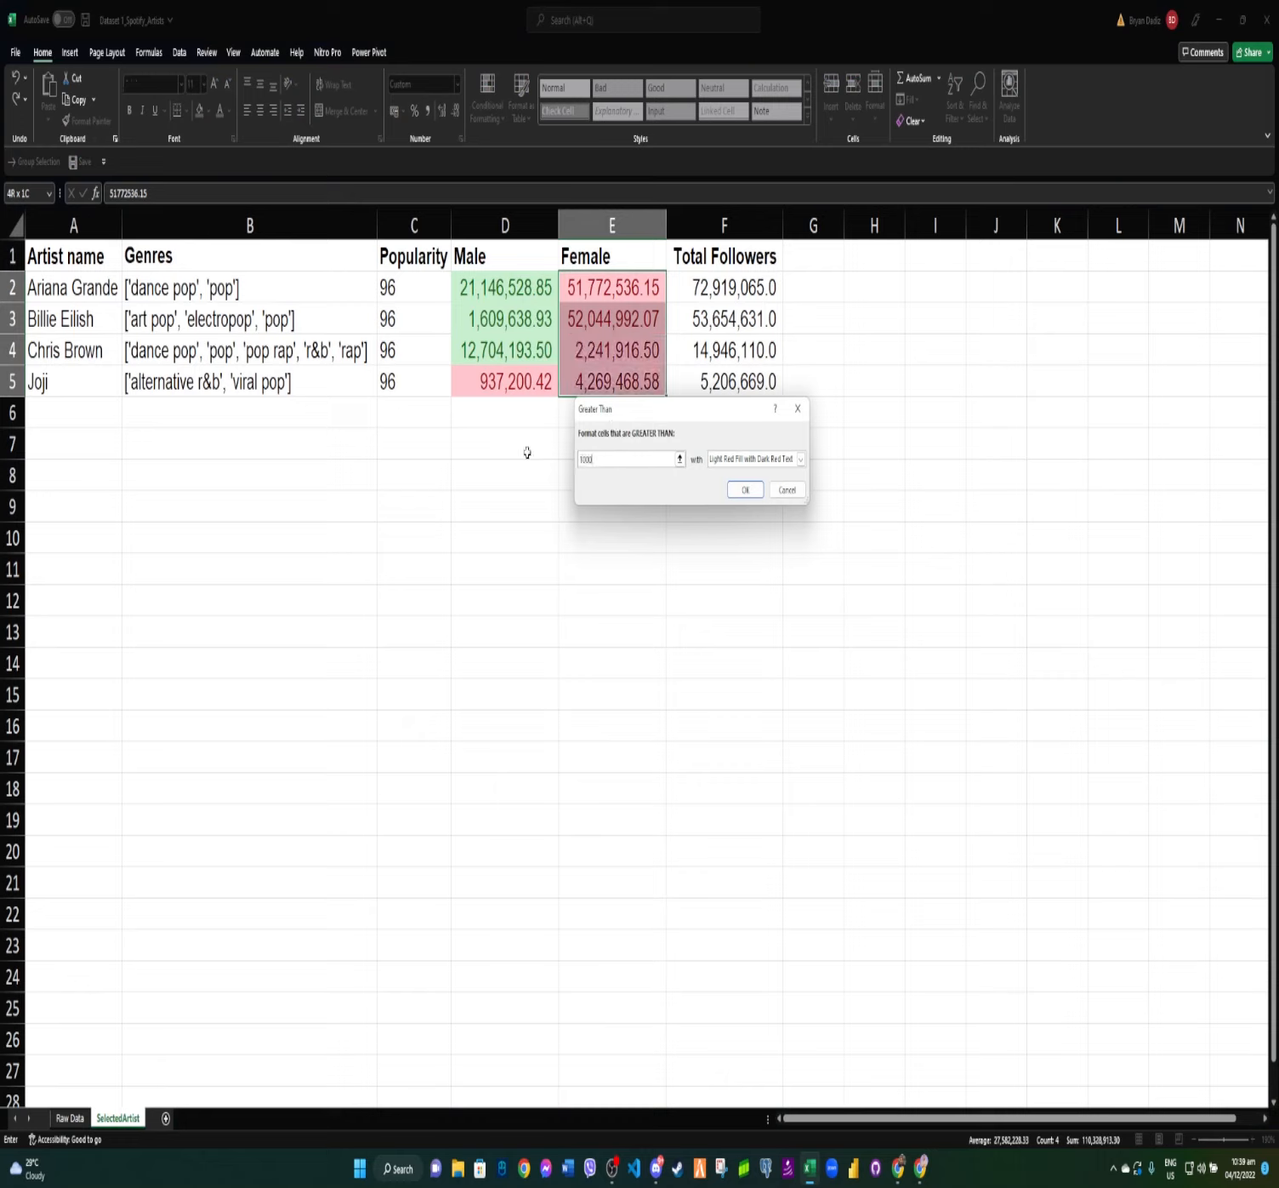
{"action": "left_click", "coordinate": [800, 460]}
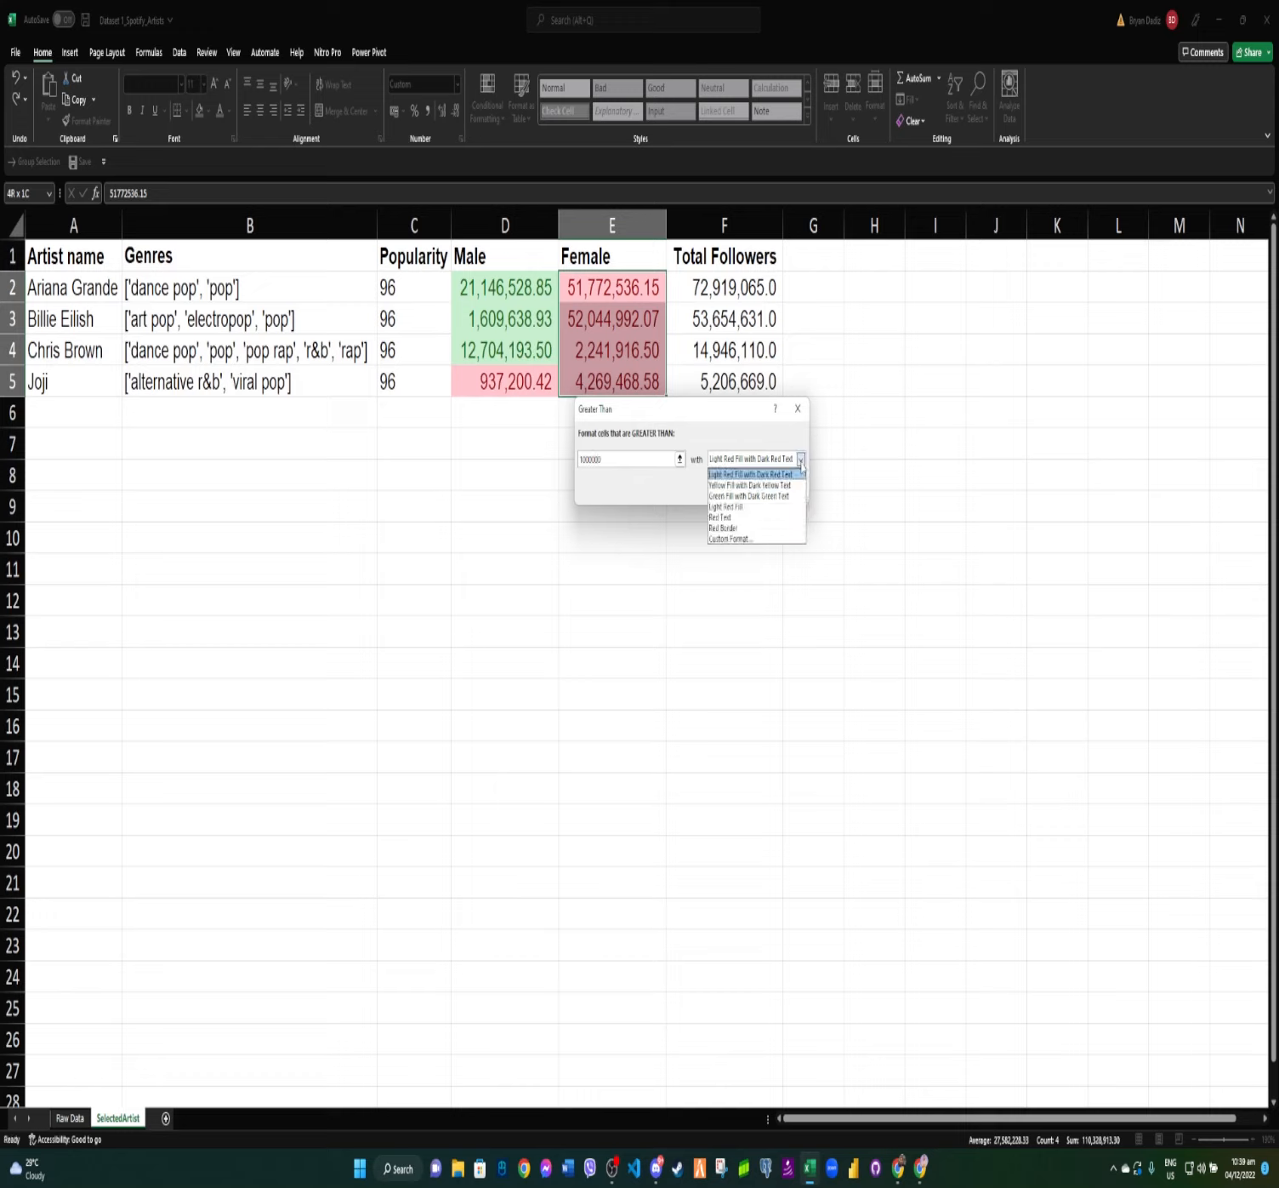
{"action": "left_click", "coordinate": [784, 496]}
{"action": "left_click", "coordinate": [740, 488]}
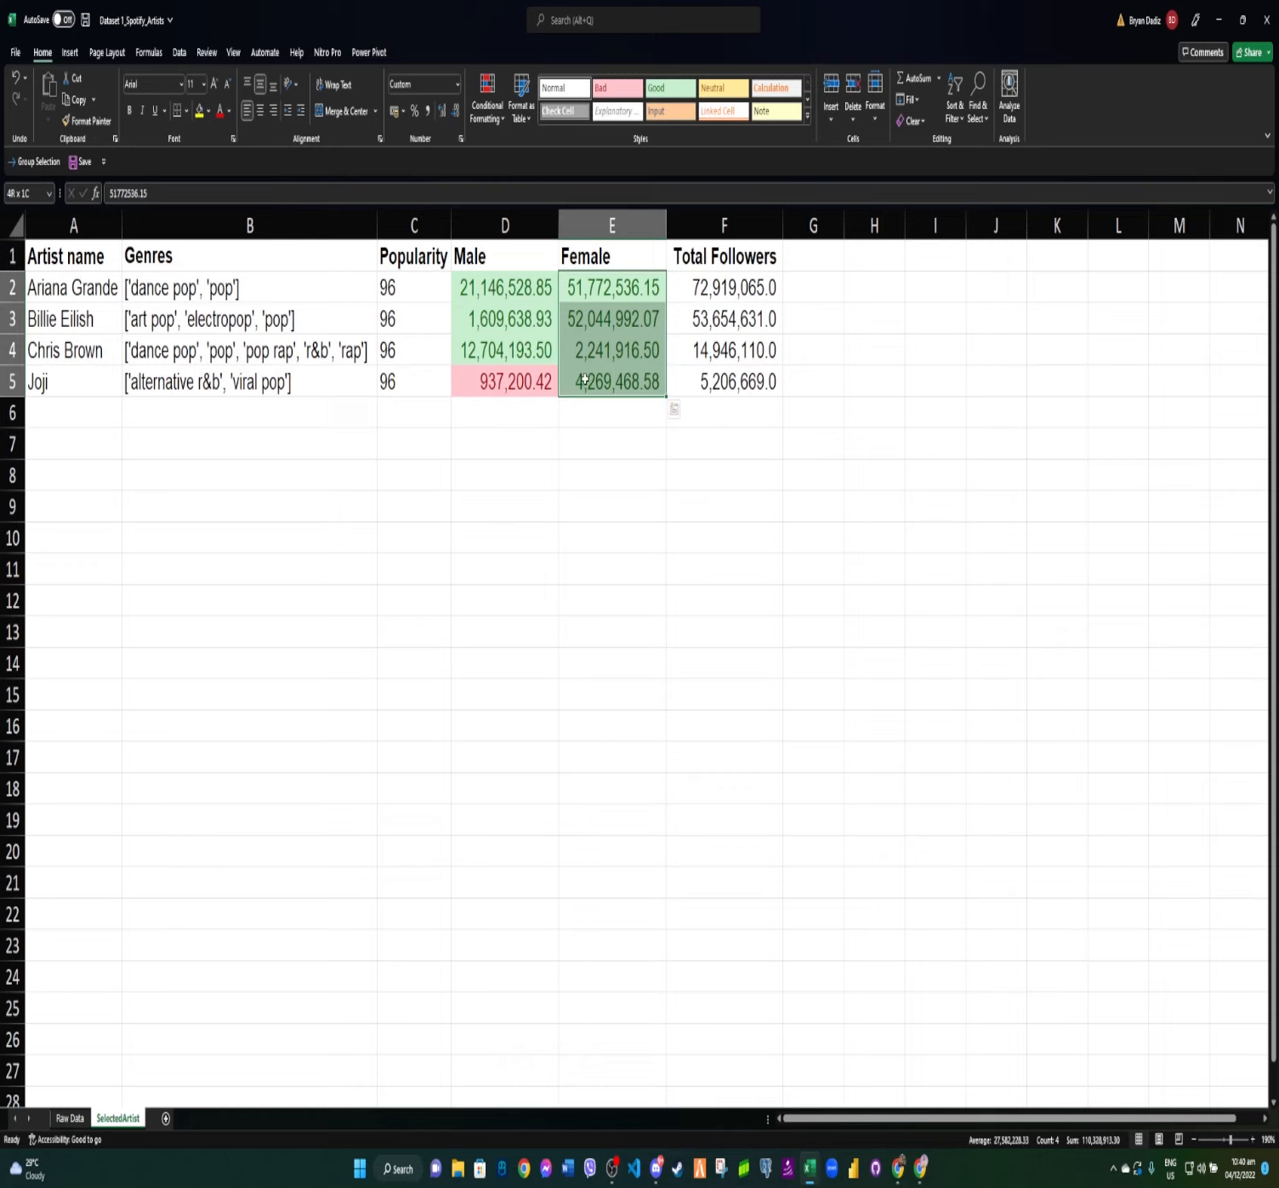
{"action": "left_click", "coordinate": [70, 384]}
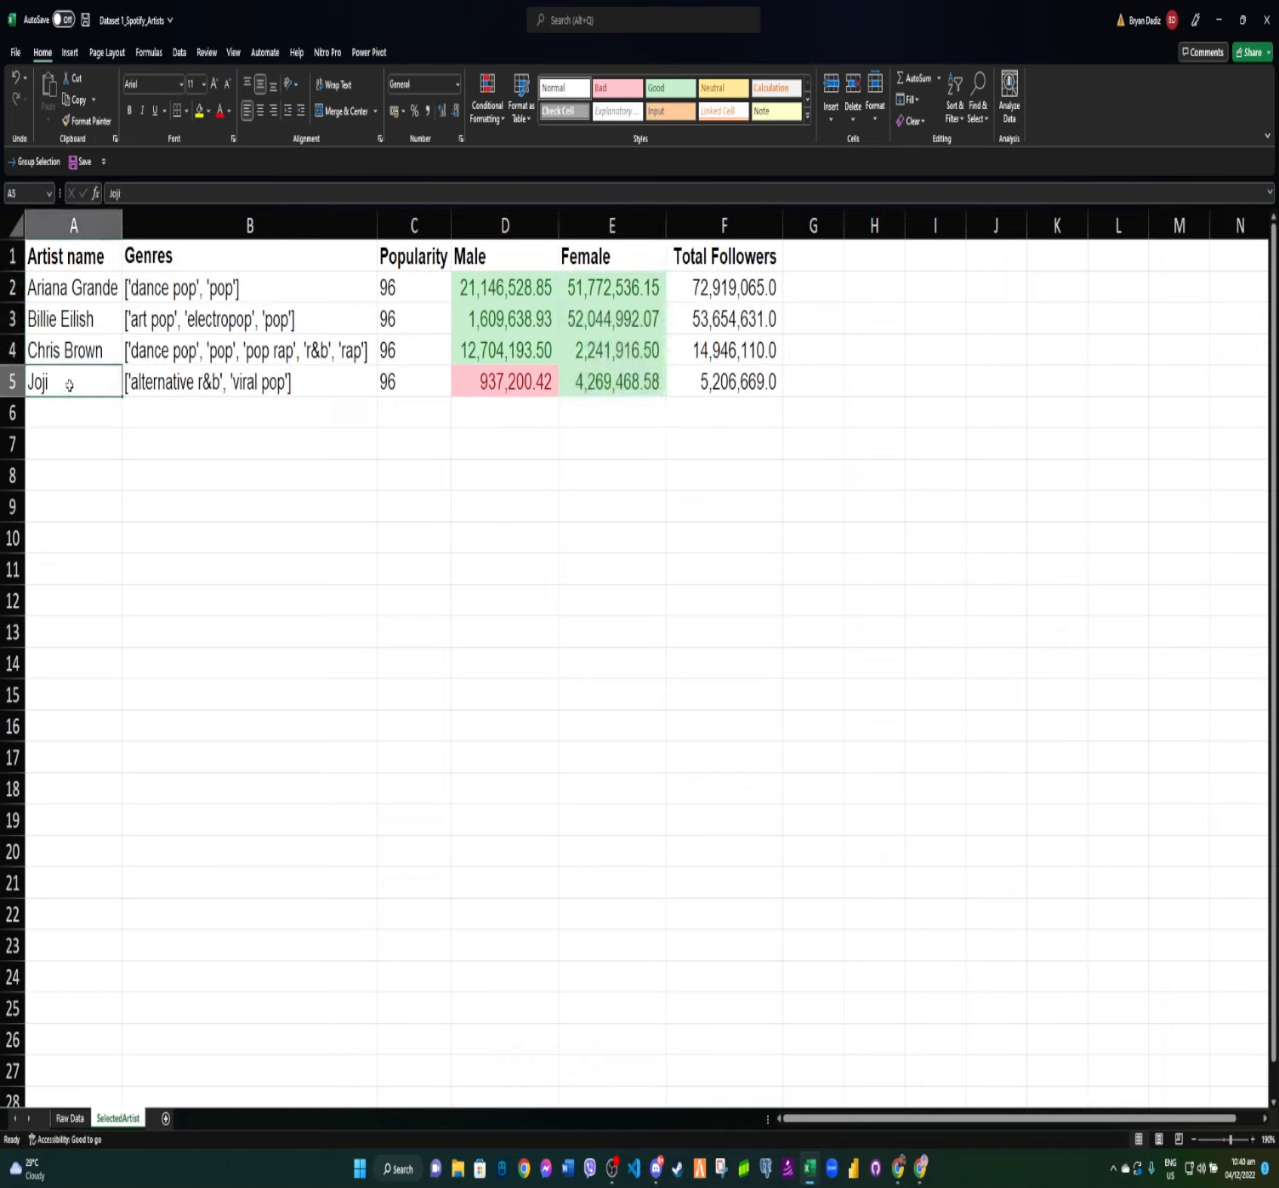
{"action": "left_click", "coordinate": [502, 388]}
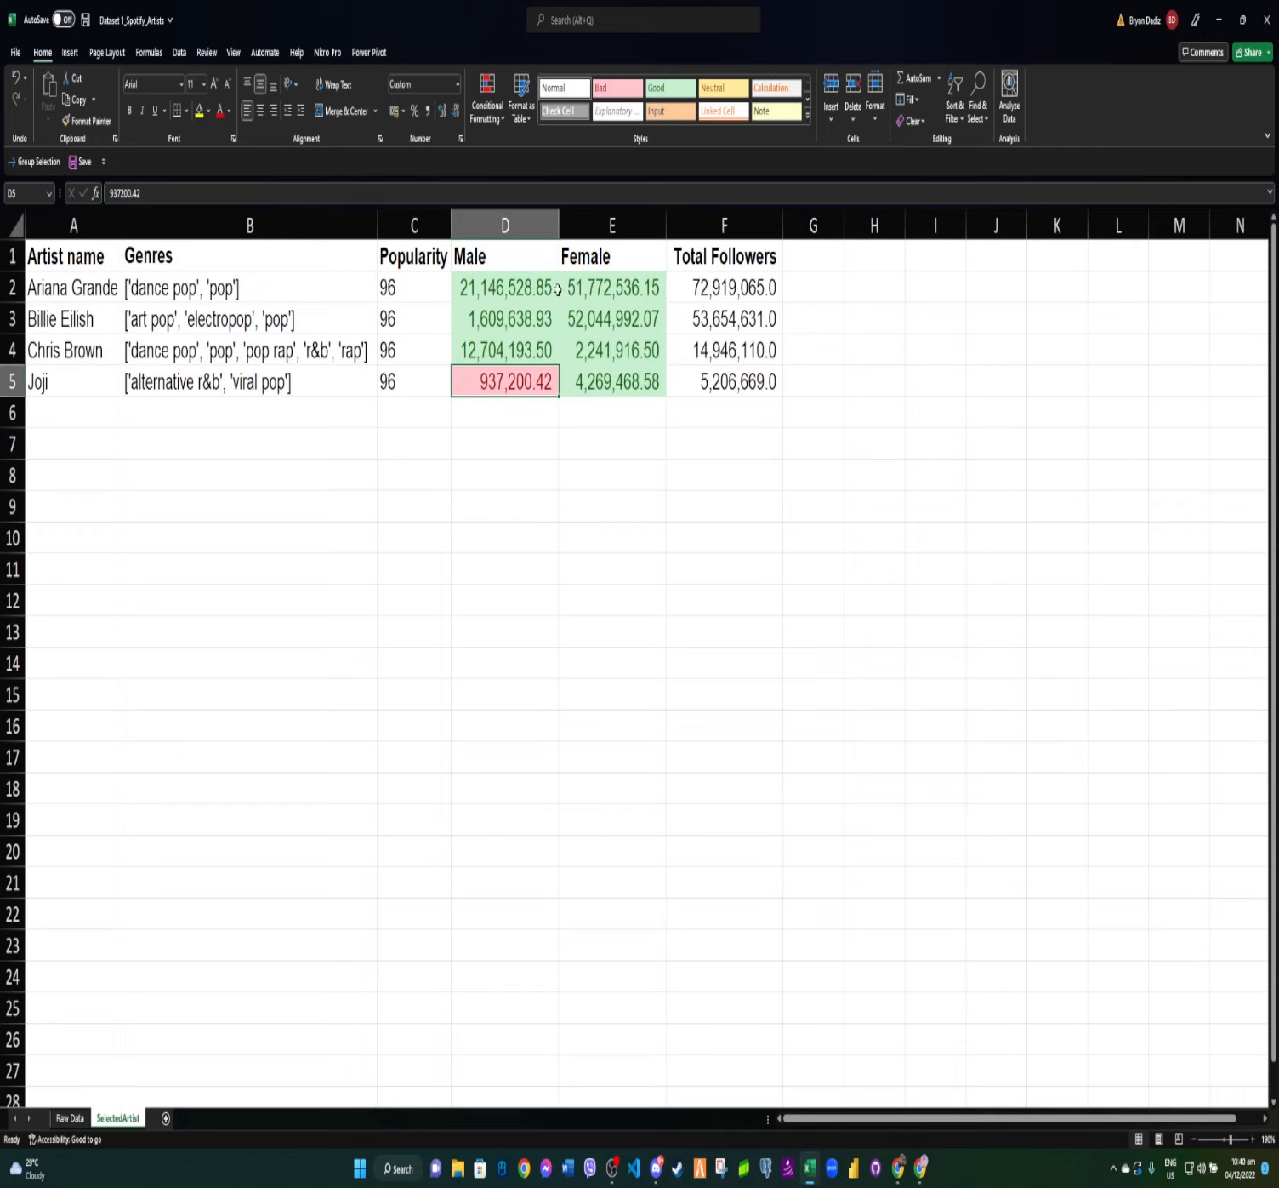
Add the headers Percentage of Female in G1 and Percentage of Male in H1.
{"action": "left_click", "coordinate": [809, 266]}
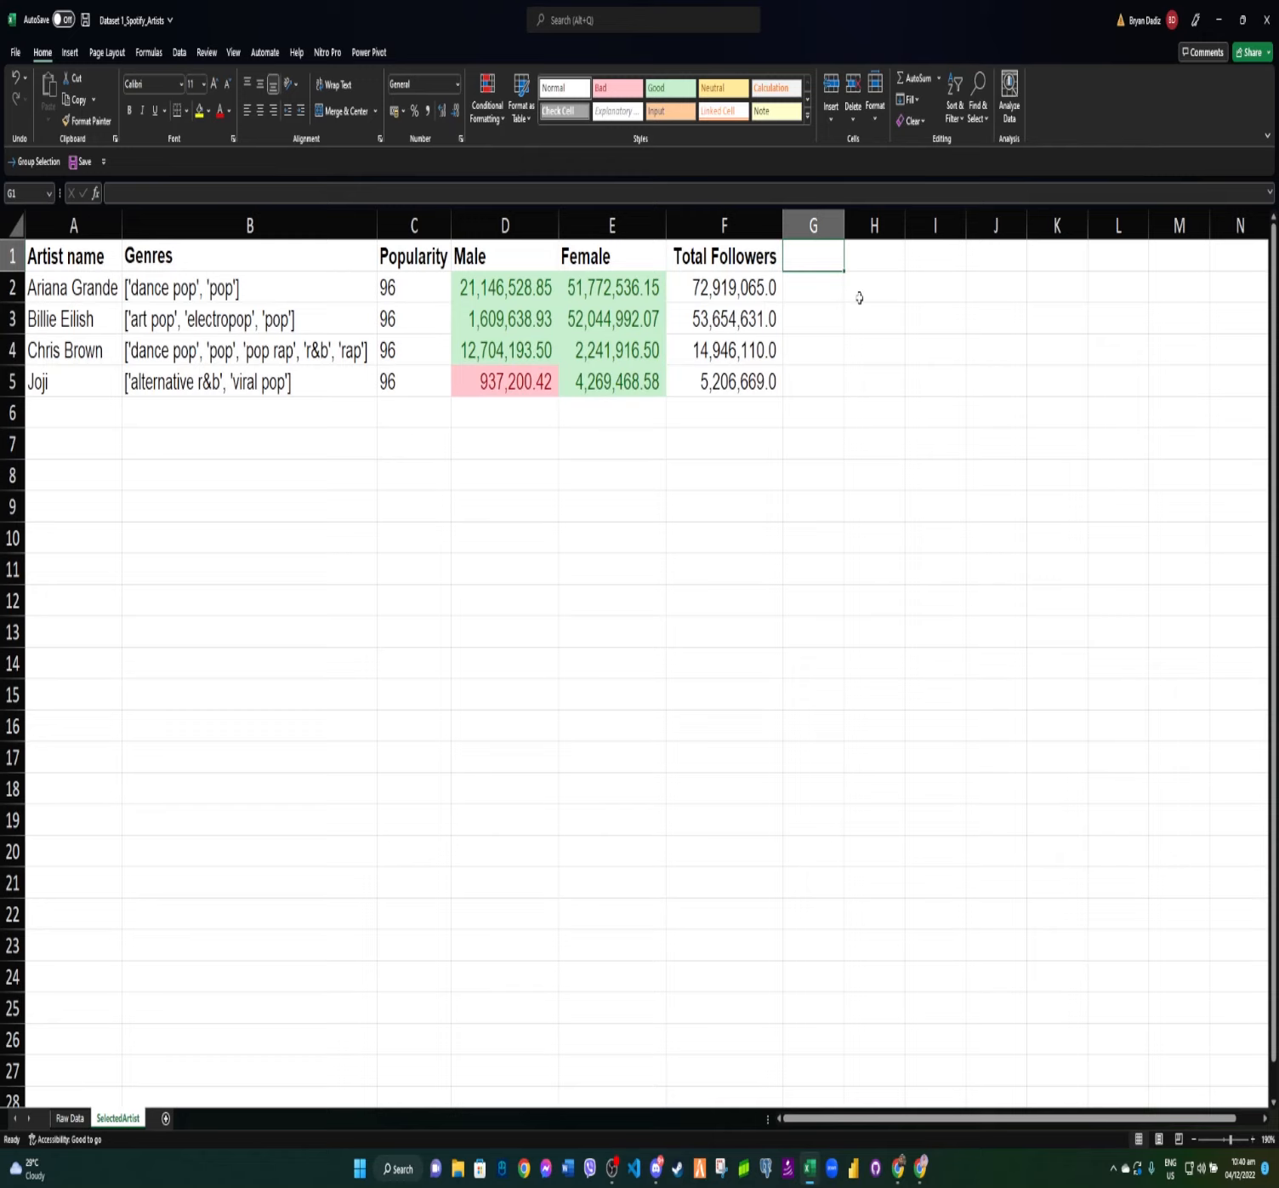
{"action": "type", "text": "Perce"}
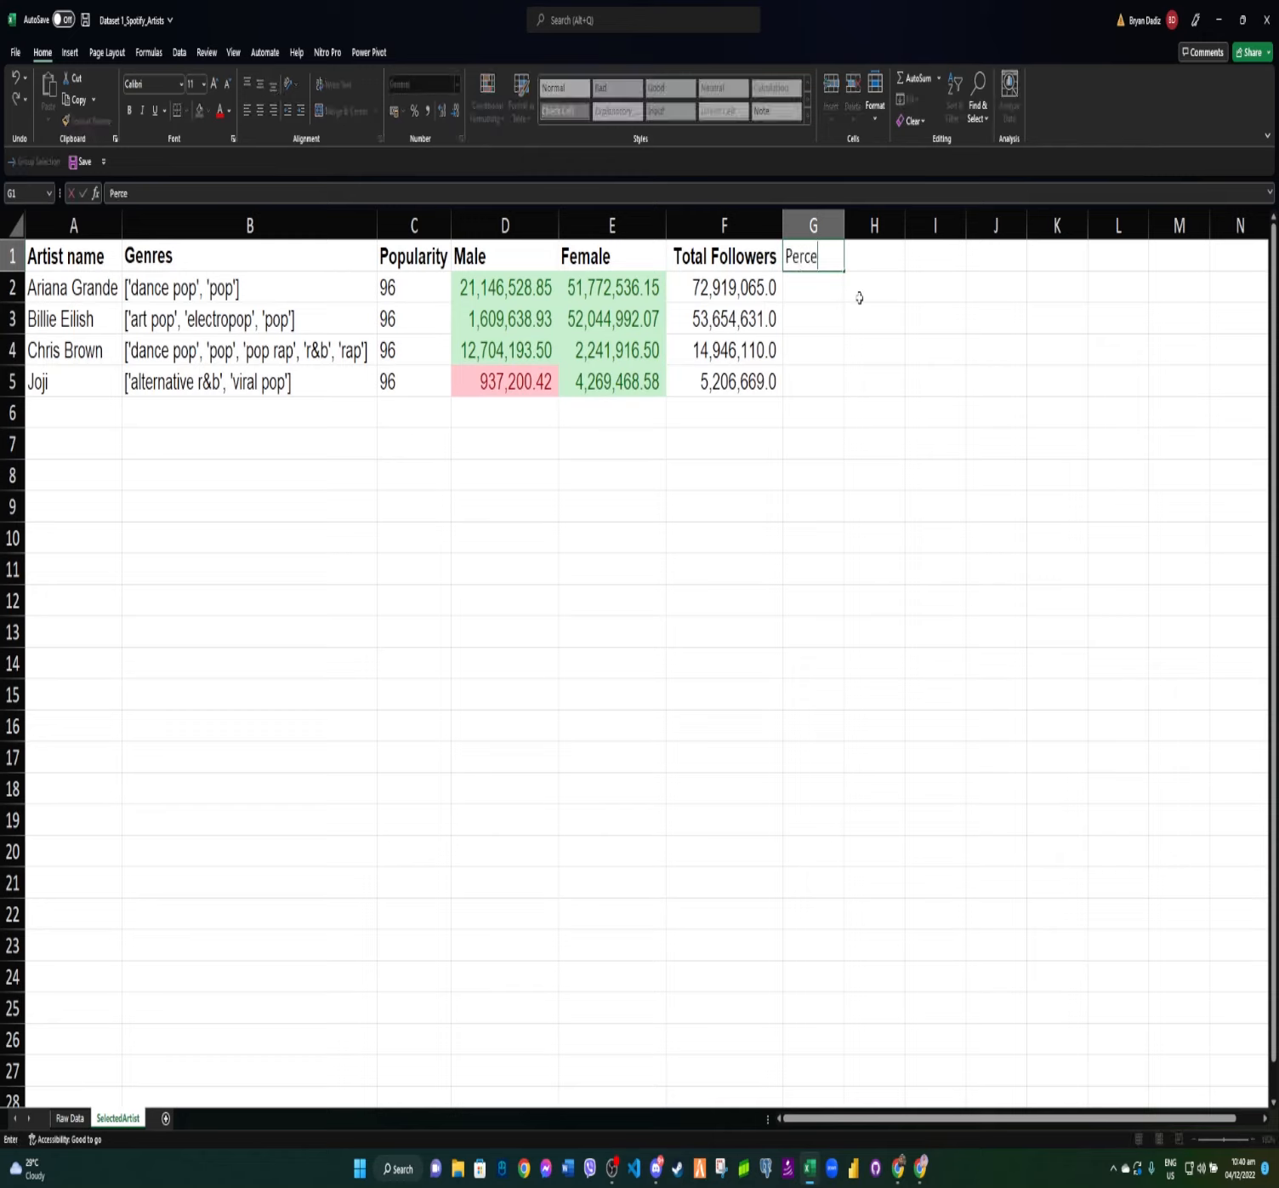
{"action": "type", "text": "ntage of Female"}
{"action": "key", "text": "Tab"}
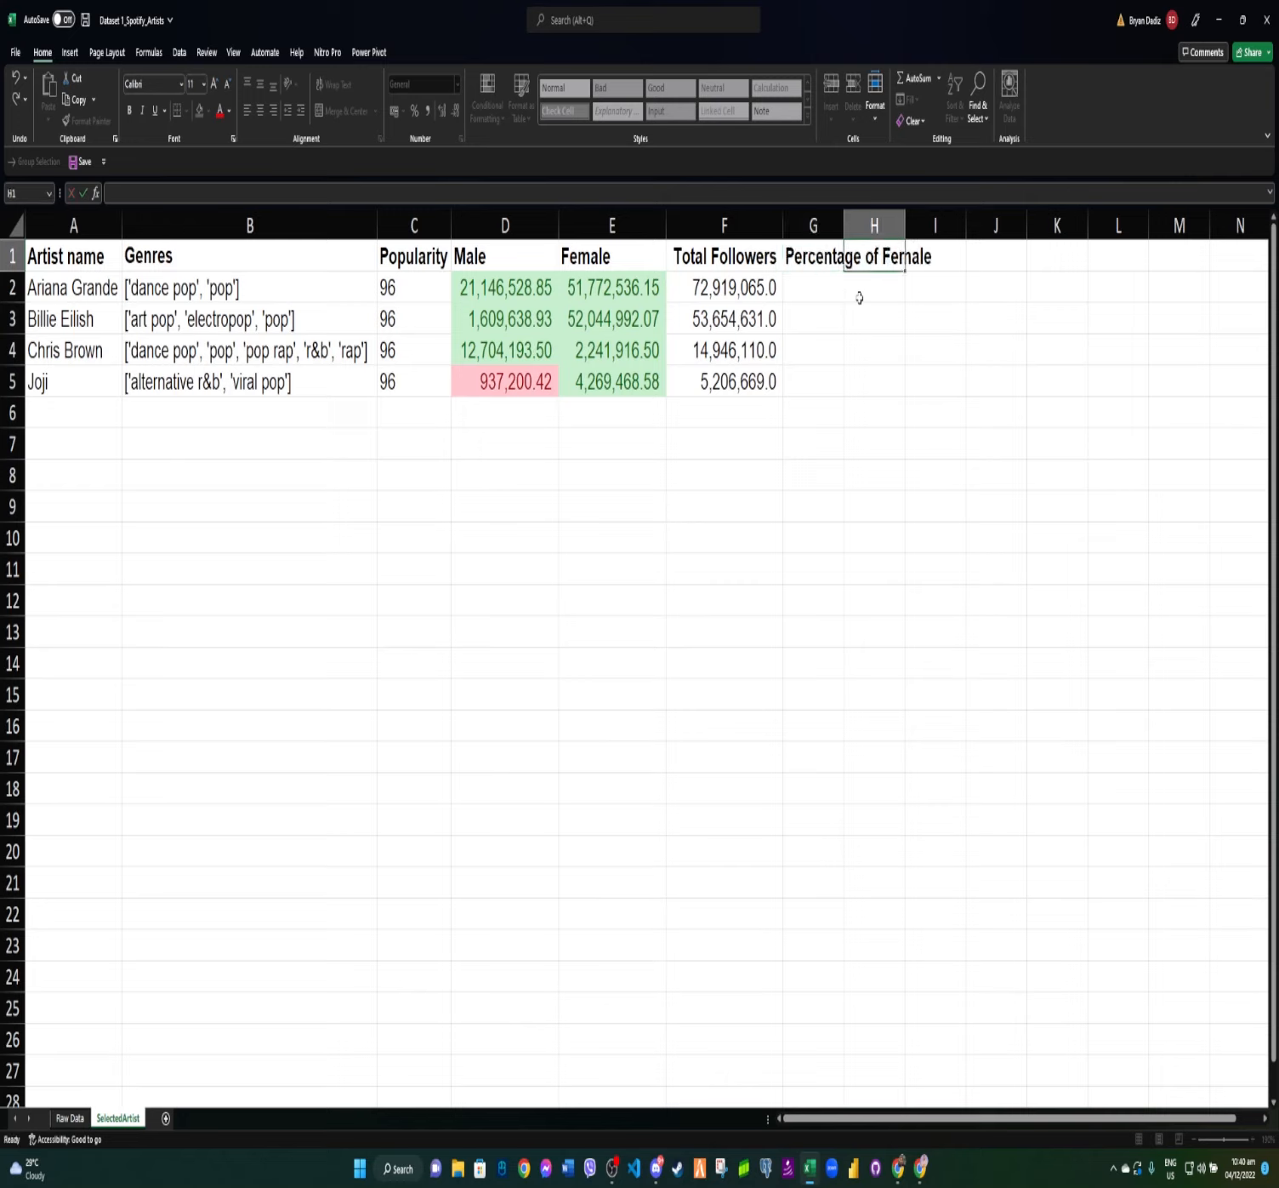
{"action": "type", "text": "Percentage of Male"}
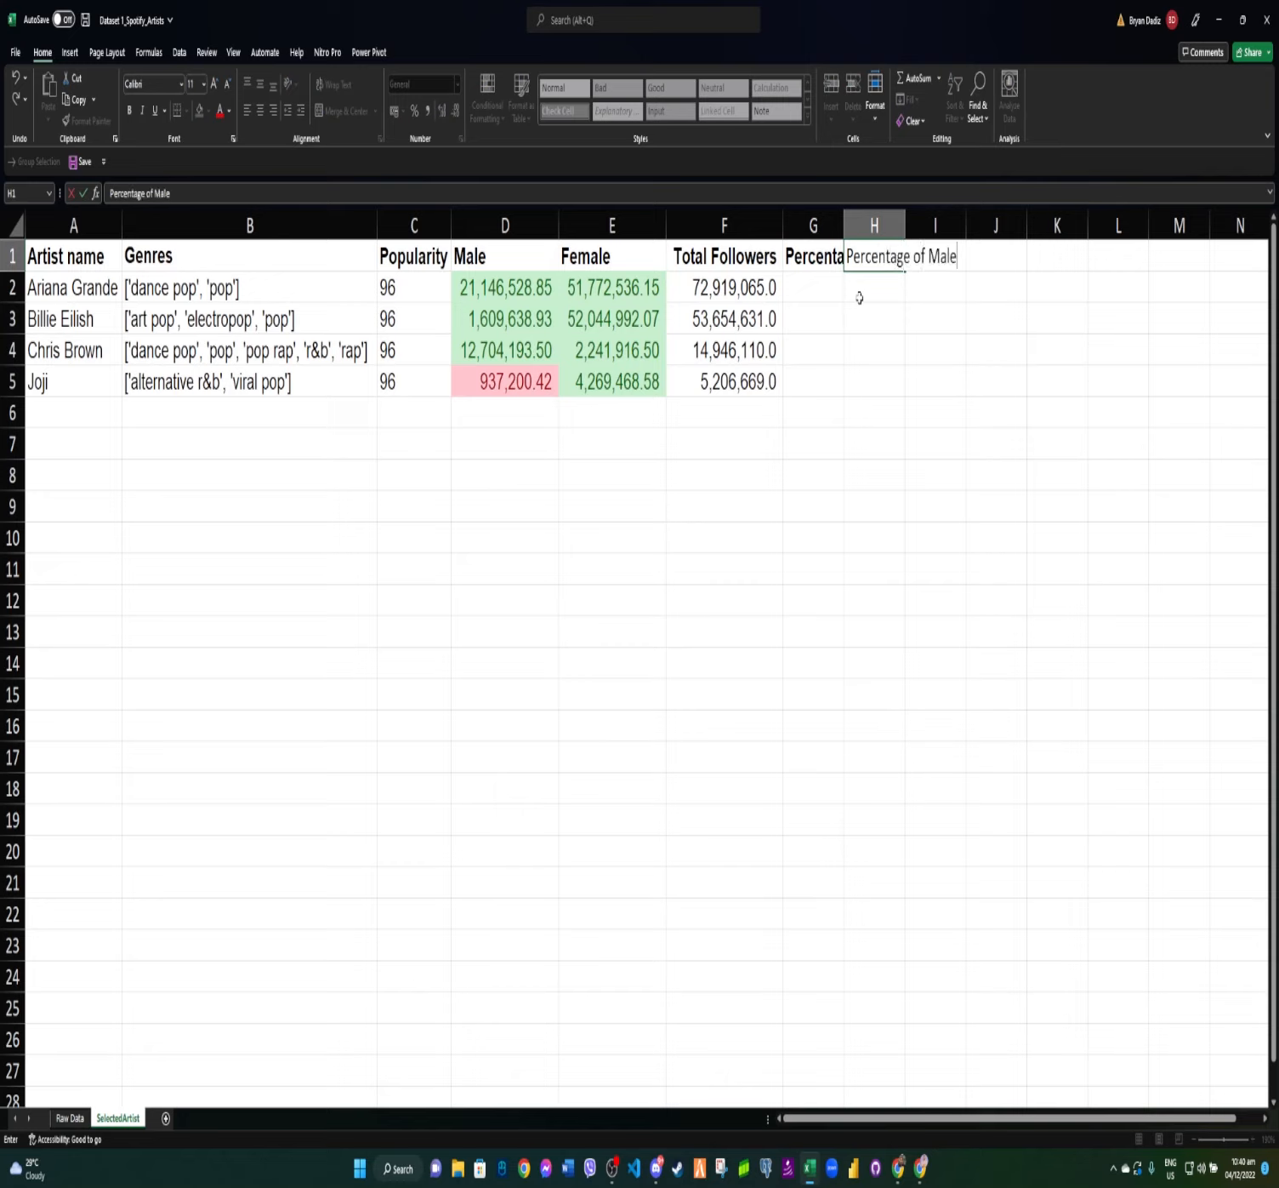
{"action": "key", "text": "Return"}
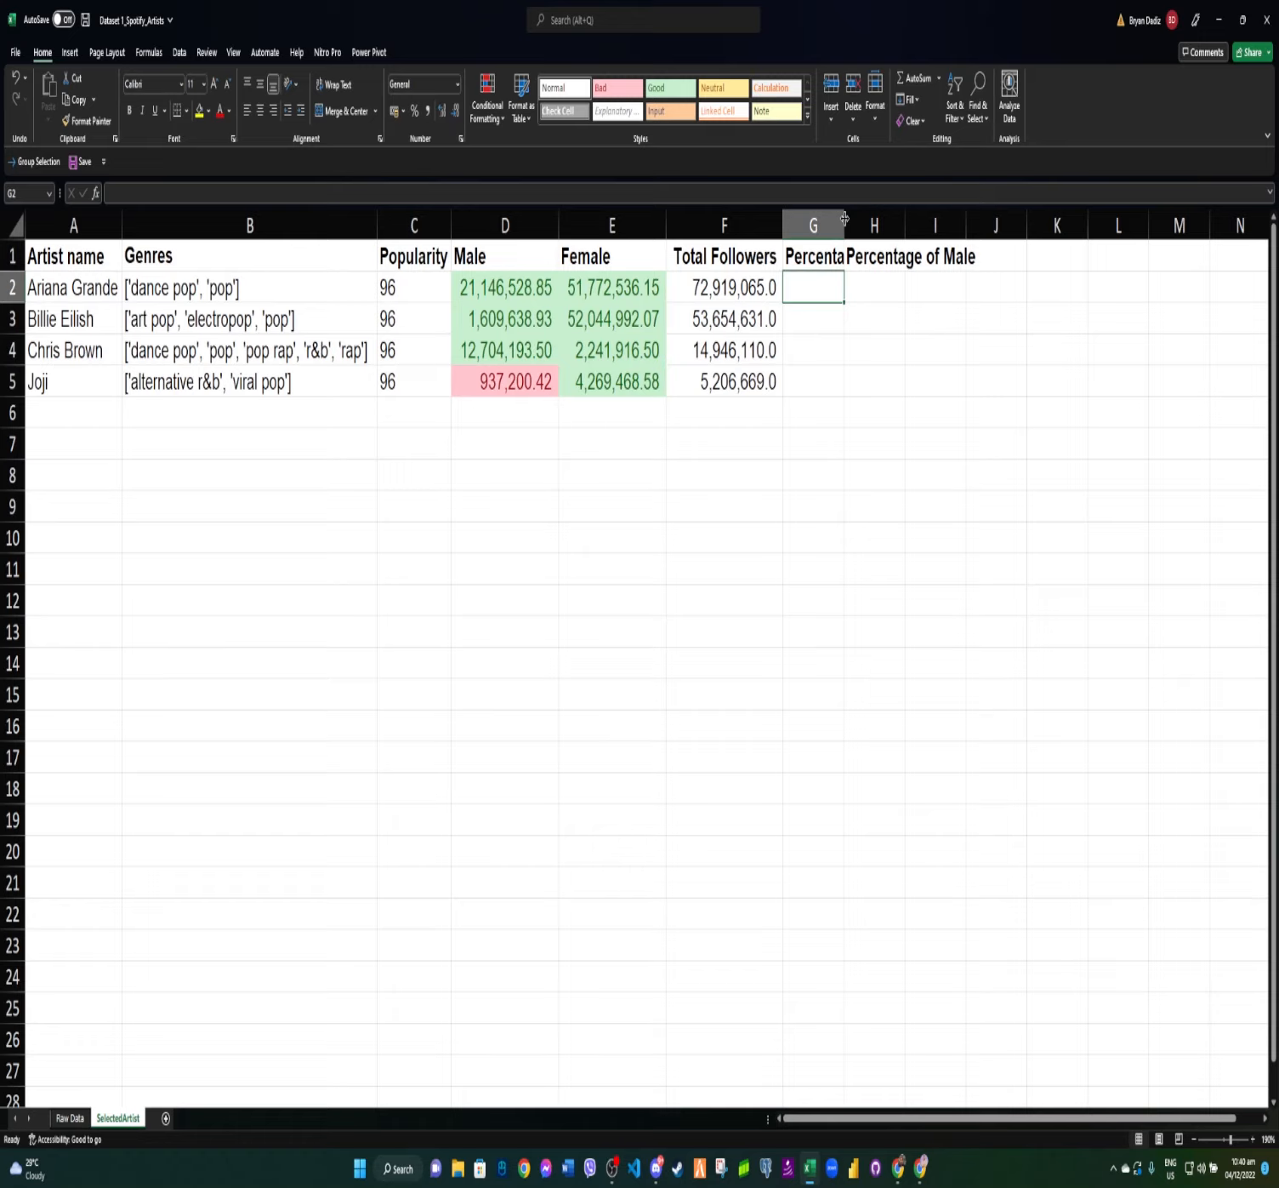
Autofit the widths of columns G and H to their headers.
{"action": "double_click", "coordinate": [845, 218]}
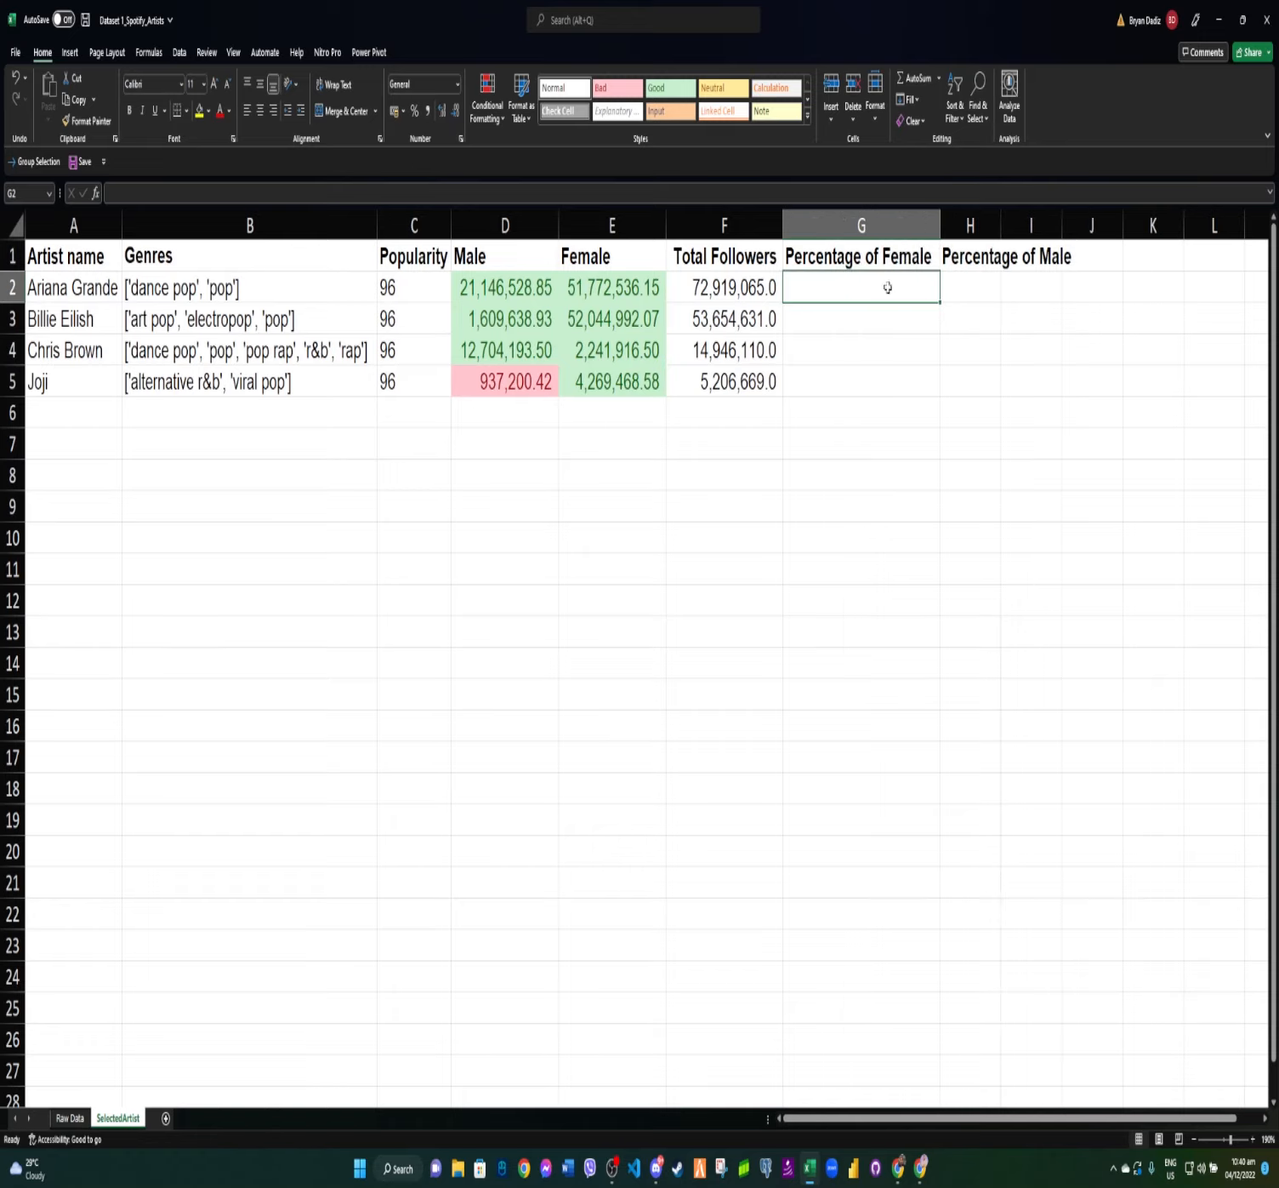
{"action": "double_click", "coordinate": [999, 223]}
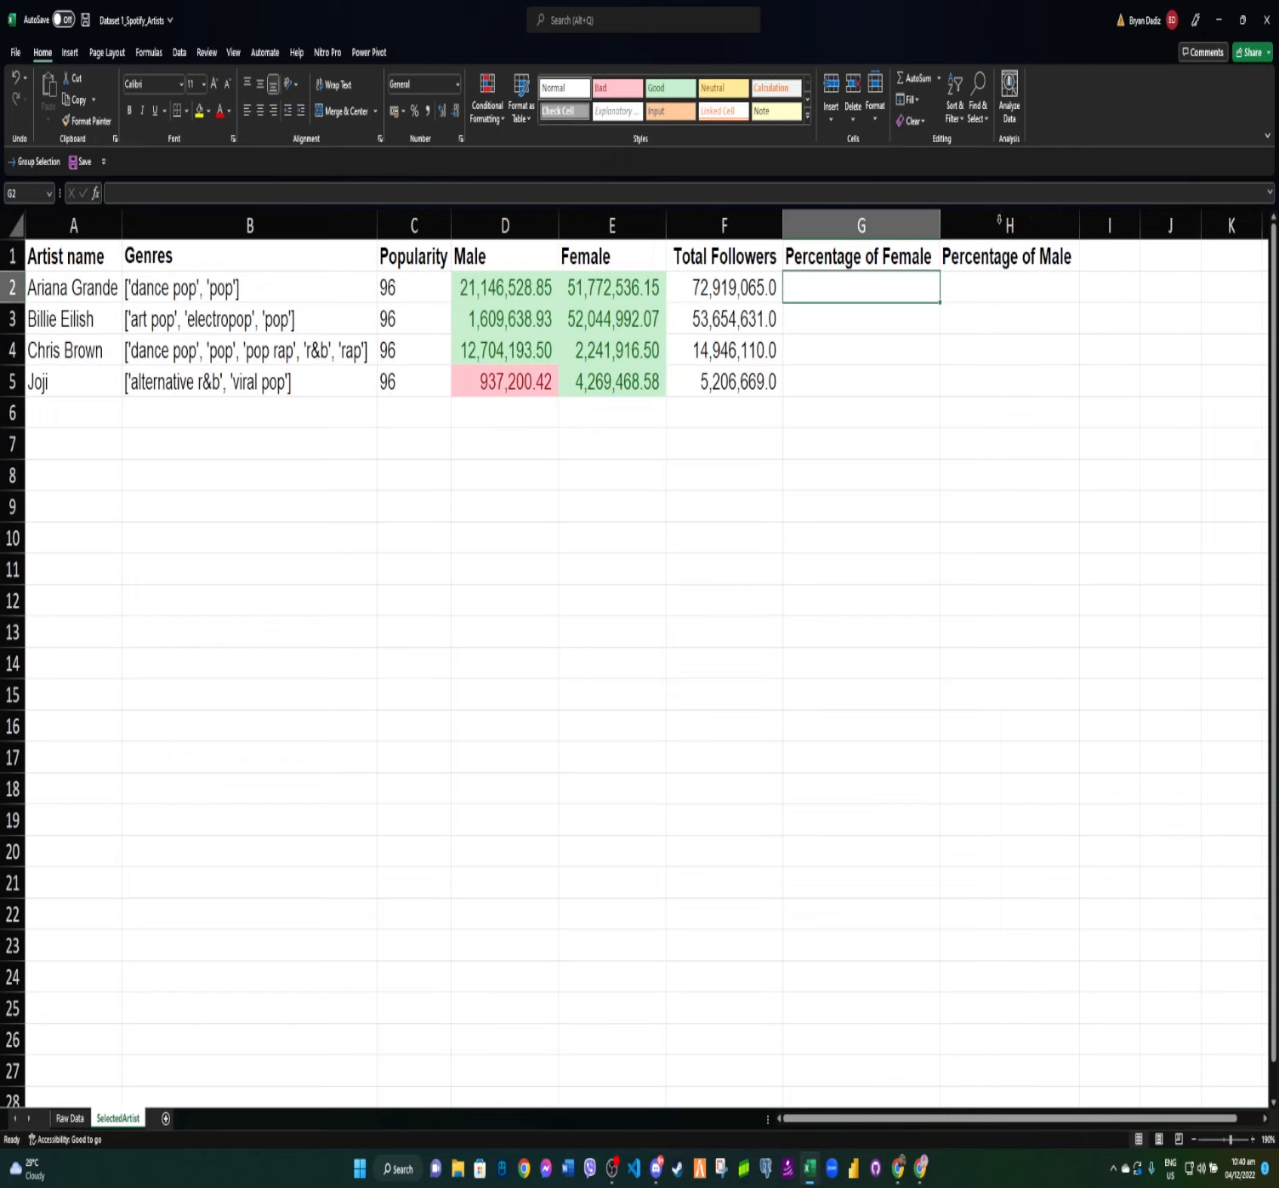
{"action": "left_click", "coordinate": [876, 224]}
{"action": "left_click", "coordinate": [1010, 224]}
Enter the formula =D2/F2 in G2 to divide the Male followers by Total Followers.
{"action": "left_click", "coordinate": [894, 283]}
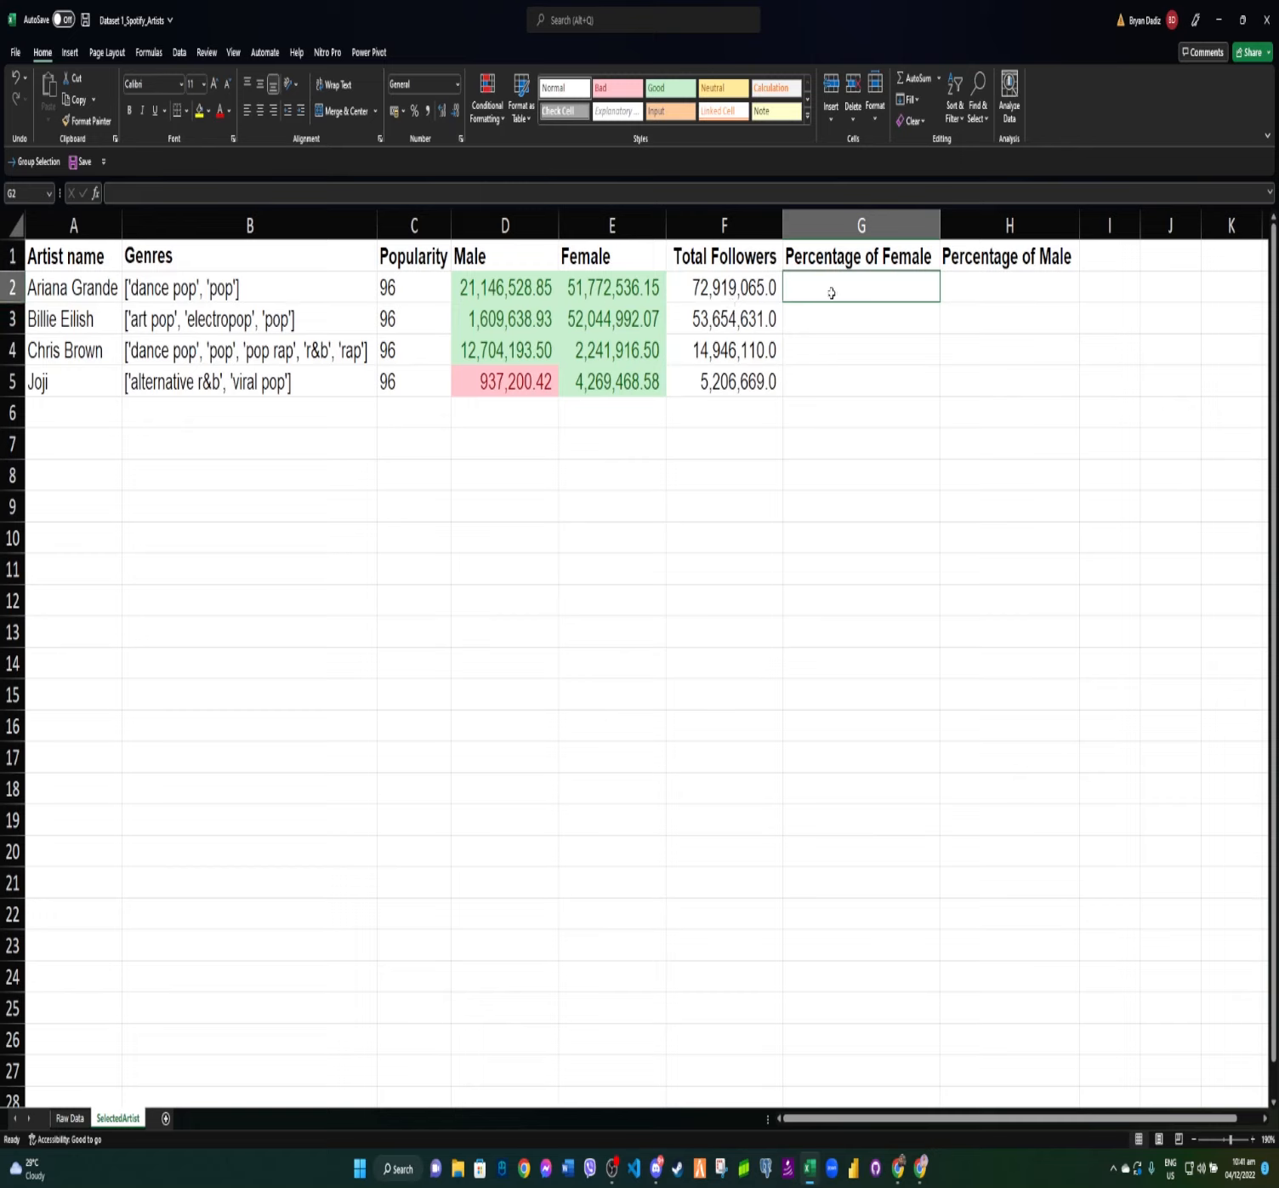
{"action": "type", "text": "="}
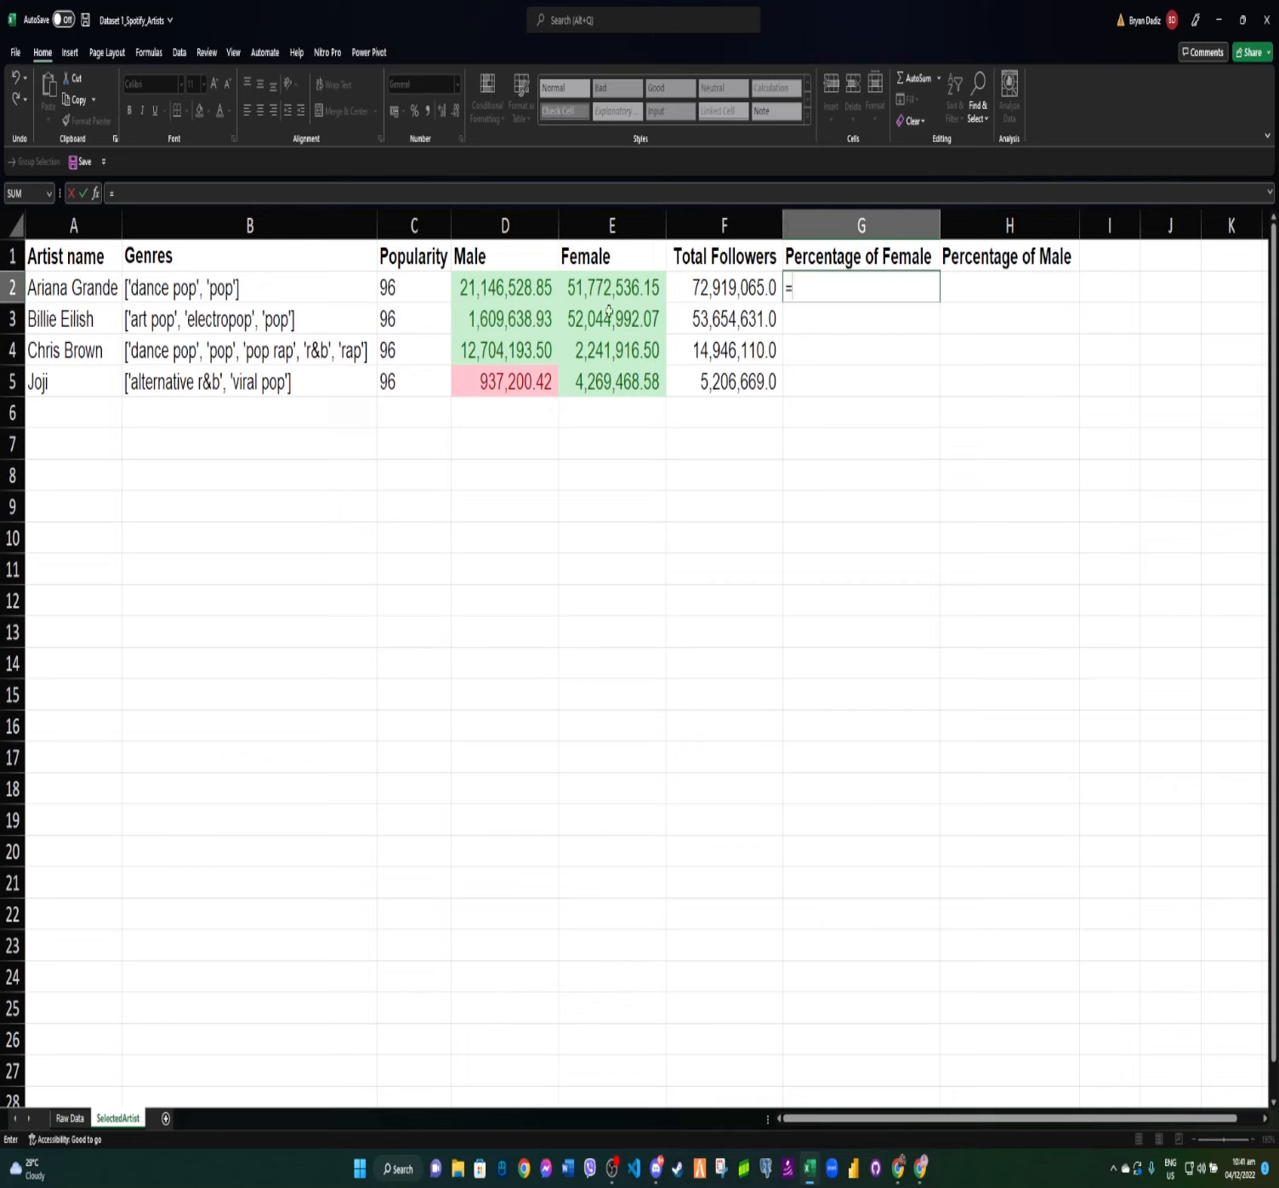
{"action": "left_click", "coordinate": [508, 290]}
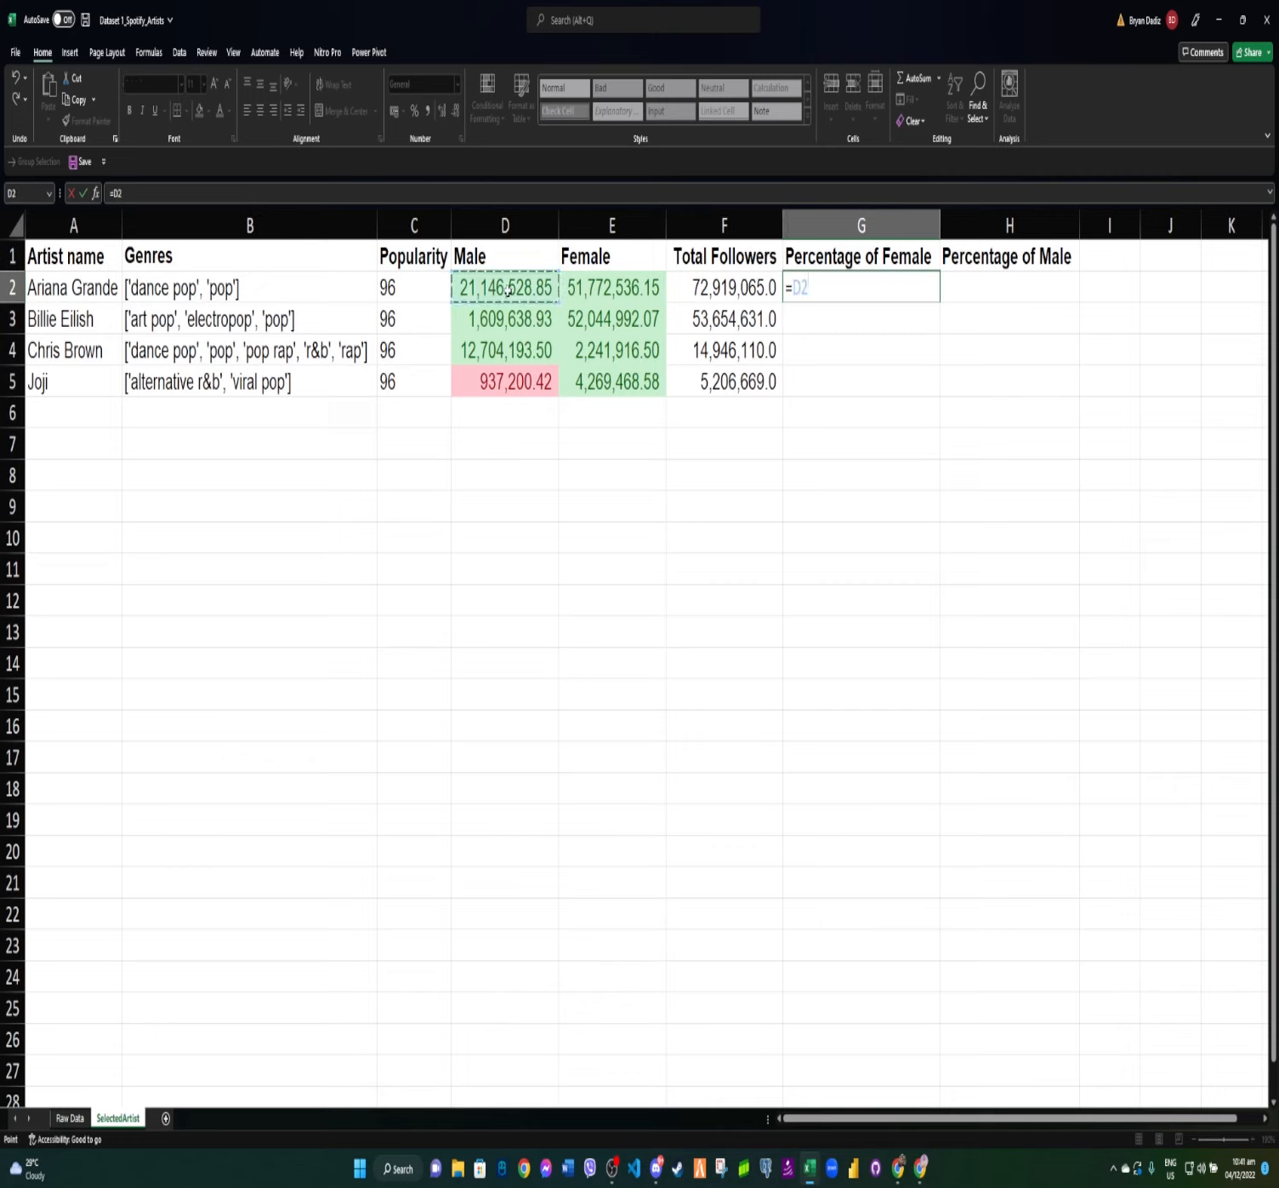
{"action": "type", "text": "/"}
{"action": "left_click", "coordinate": [727, 291]}
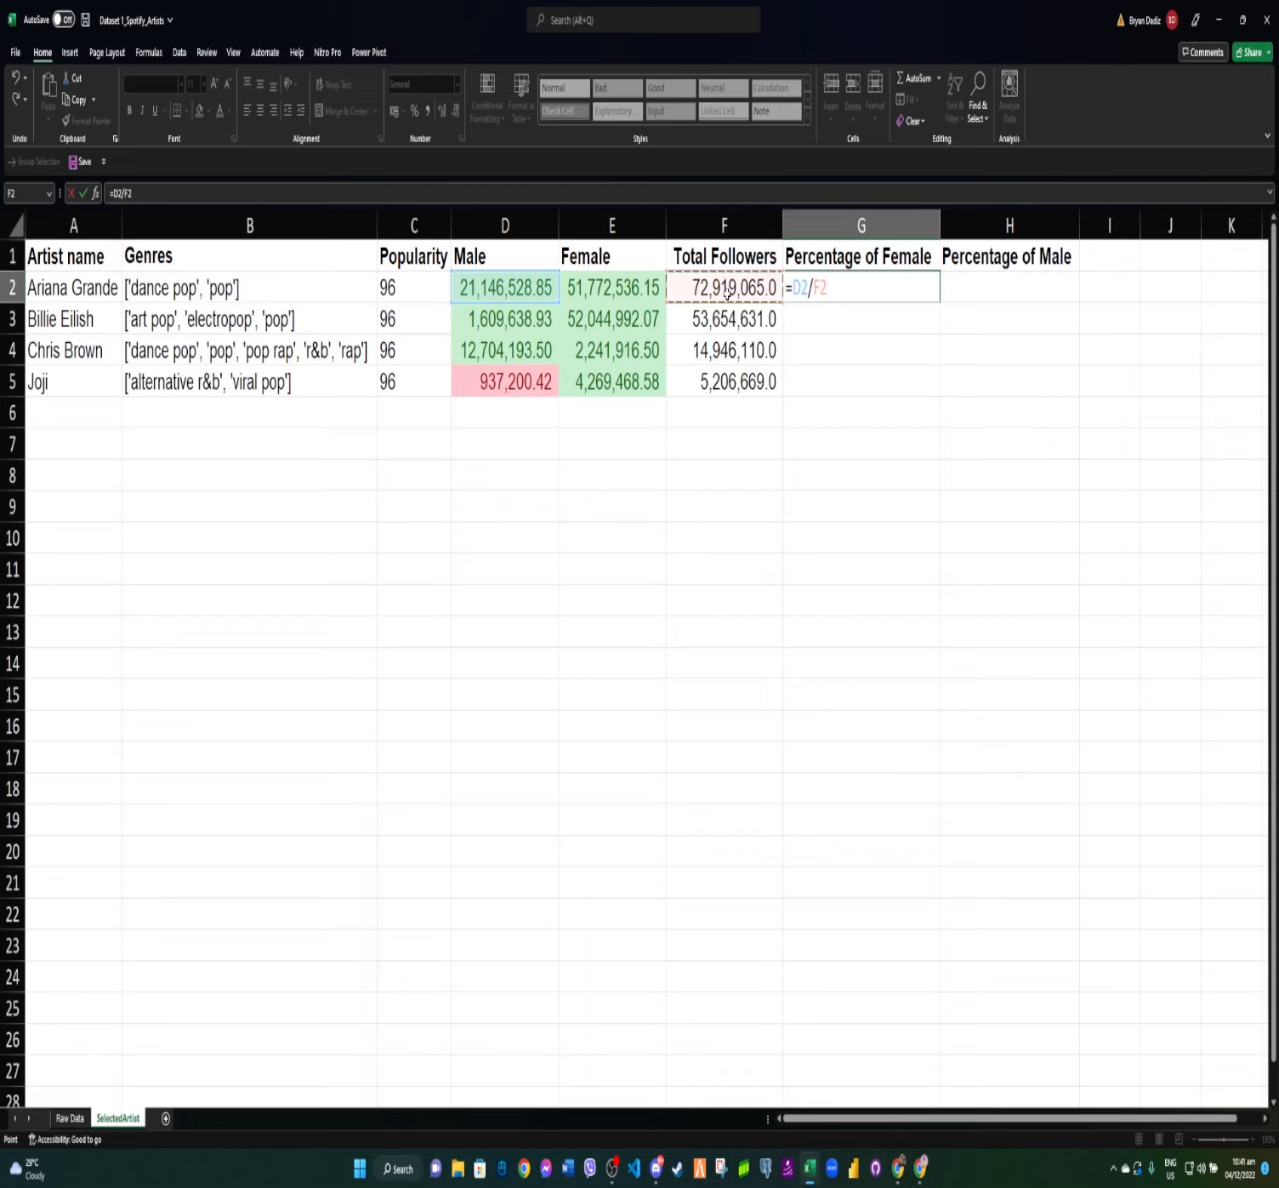
{"action": "key", "text": "Return"}
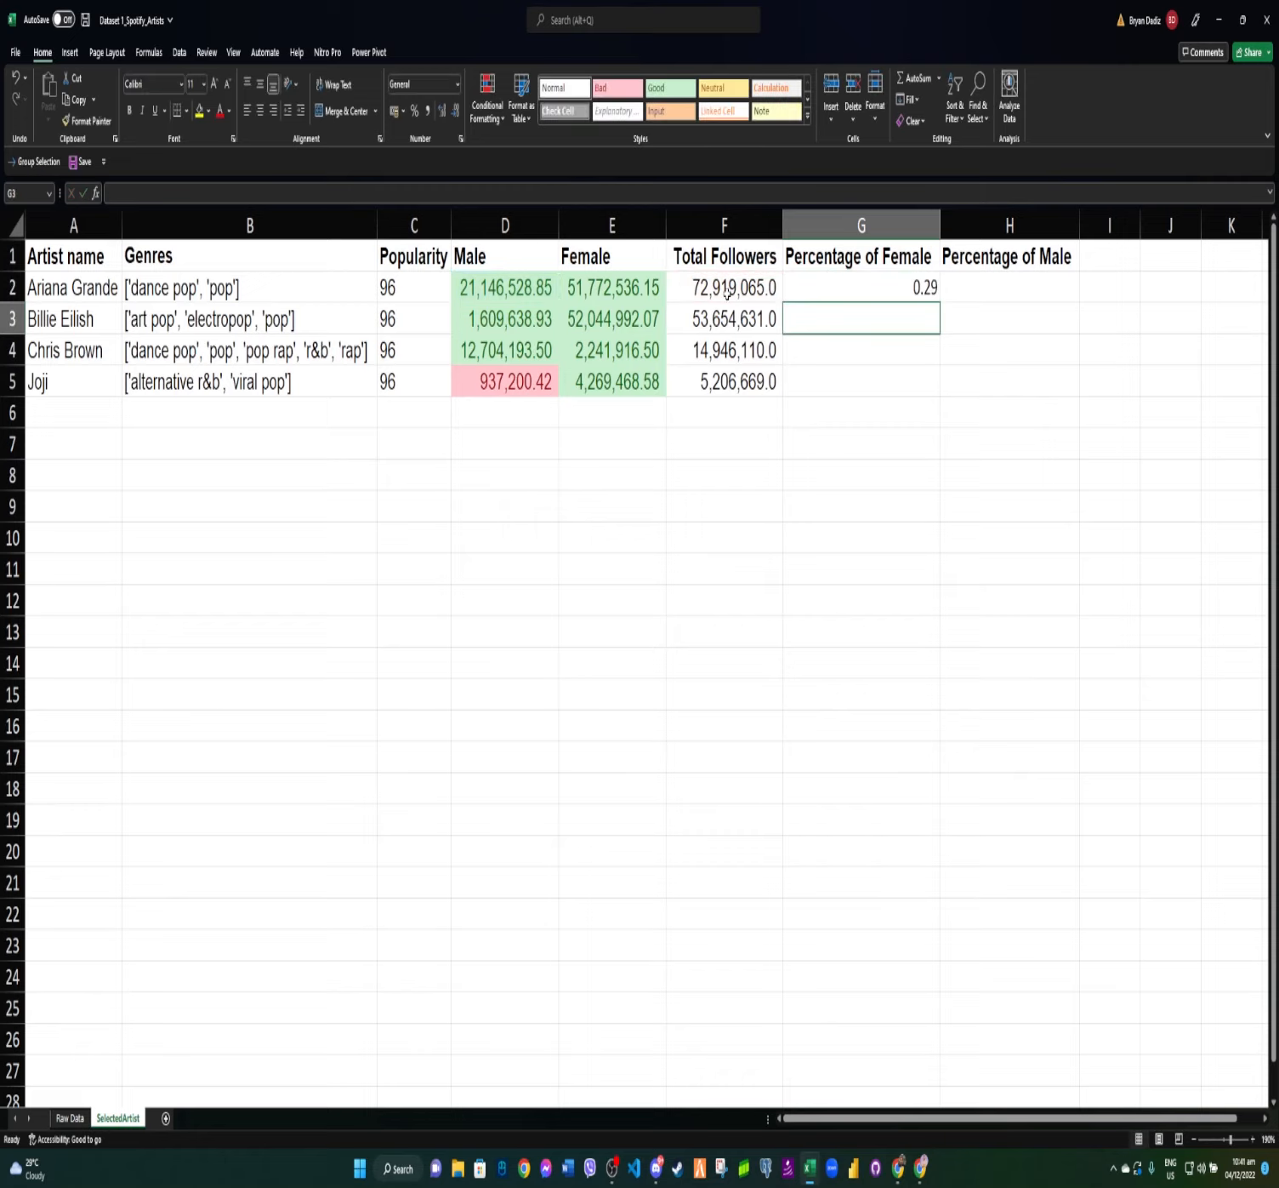
Fill the G2 formula down through G5 and across into H2.
{"action": "scroll", "coordinate": [727, 293], "scroll_direction": "up", "scroll_amount": 6, "text": "ctrl"}
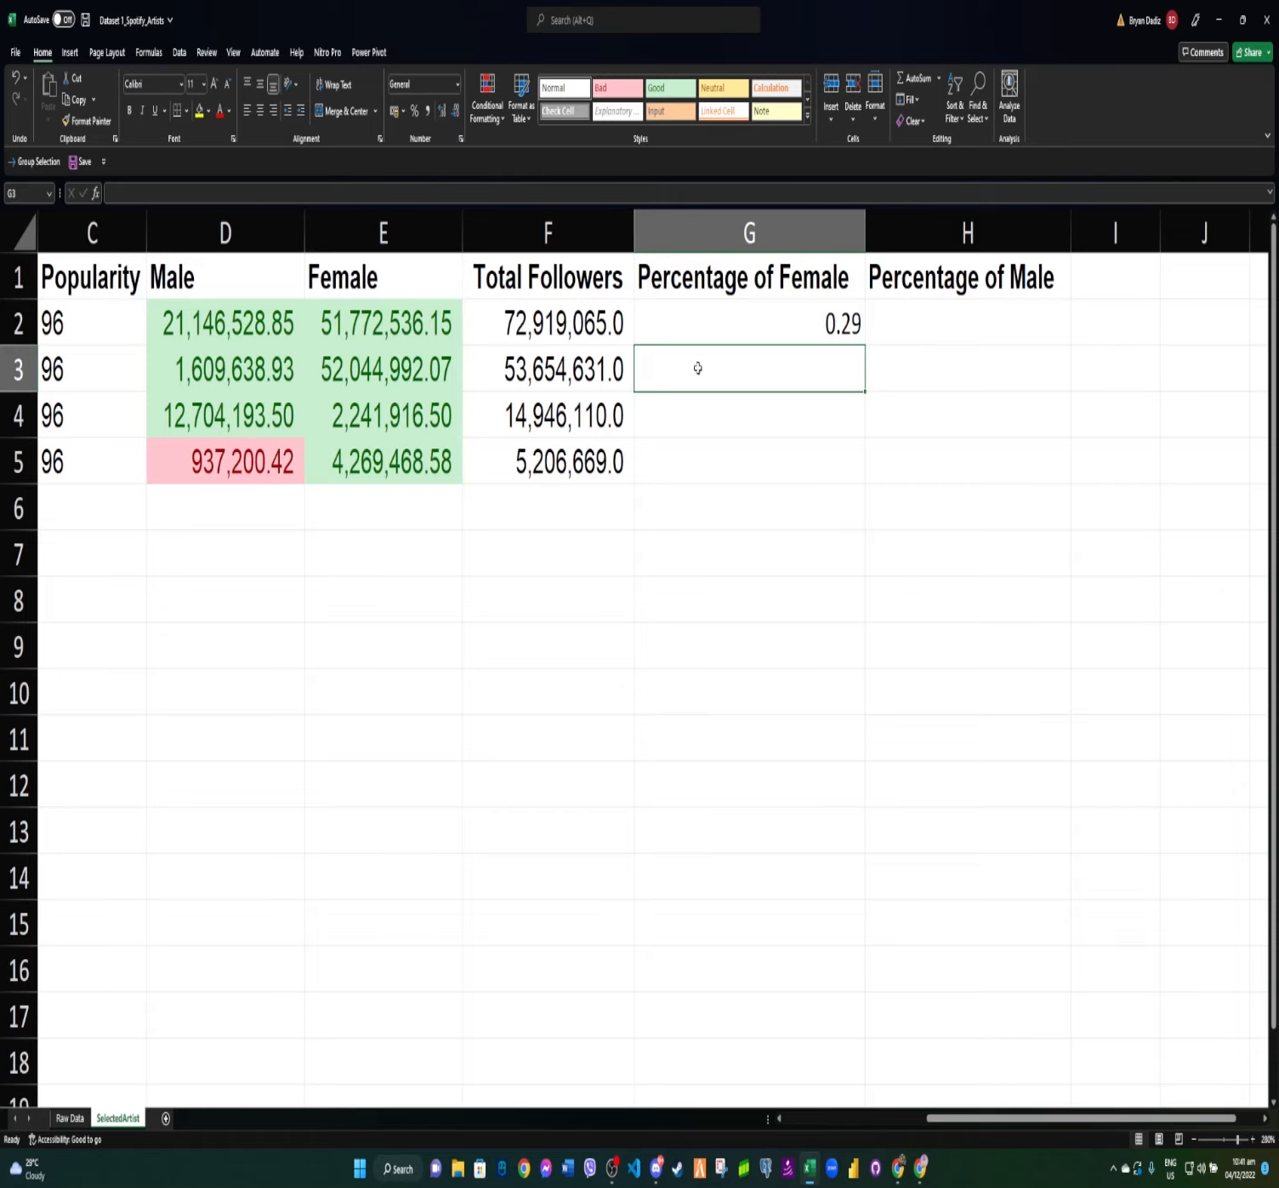
{"action": "left_click", "coordinate": [803, 332]}
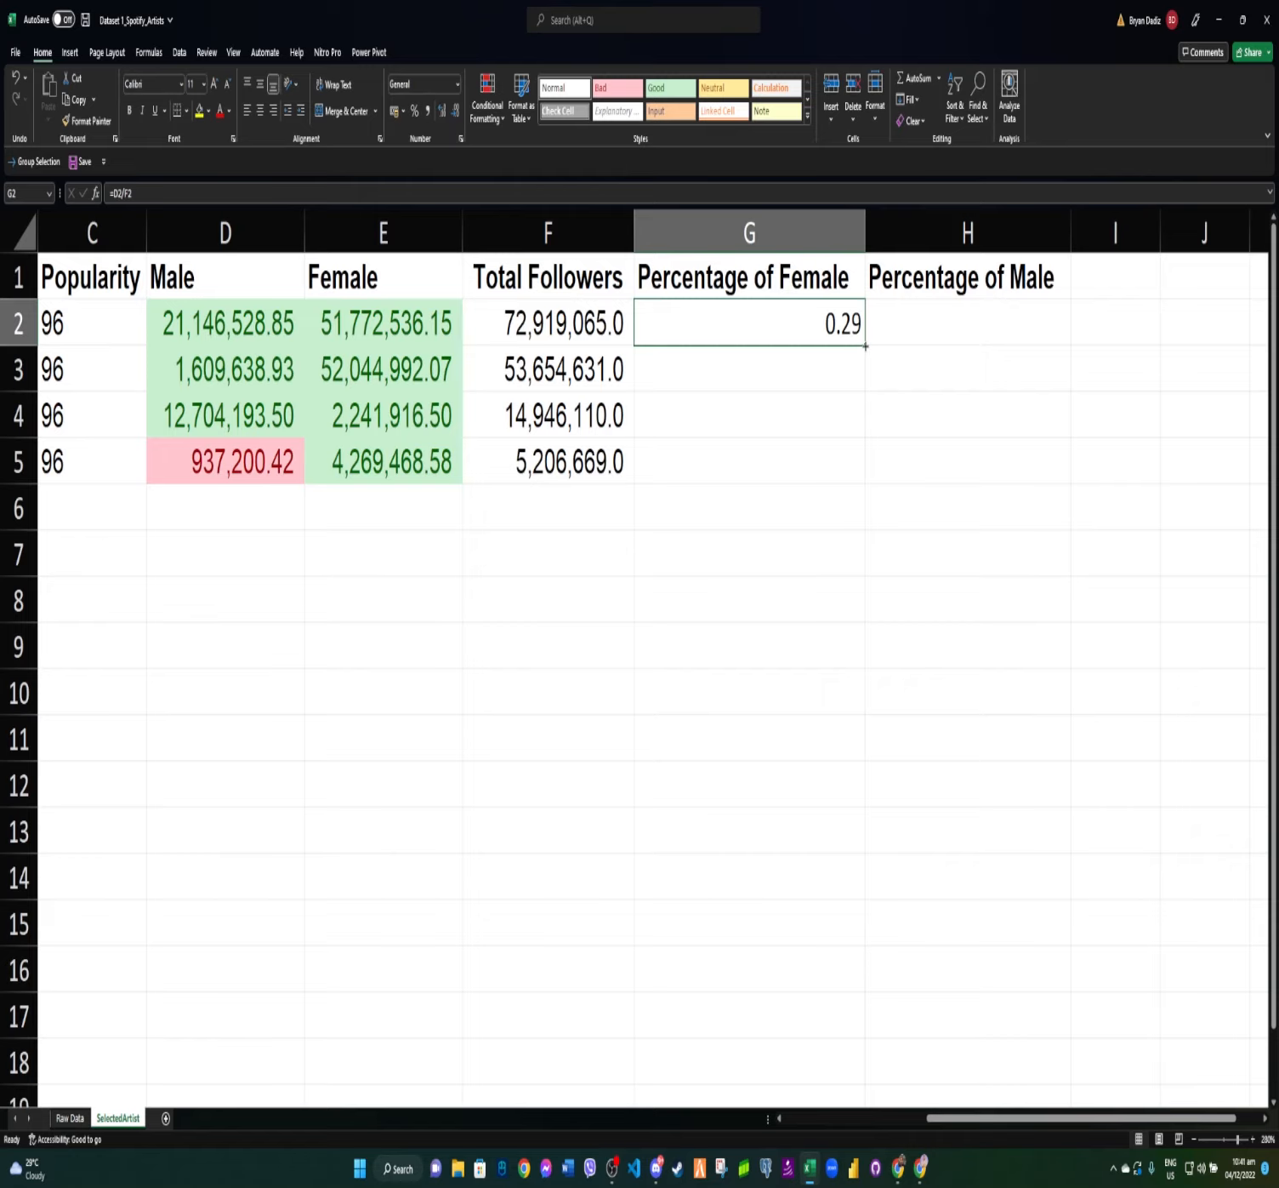
{"action": "left_click_drag", "start_coordinate": [865, 346], "coordinate": [866, 481]}
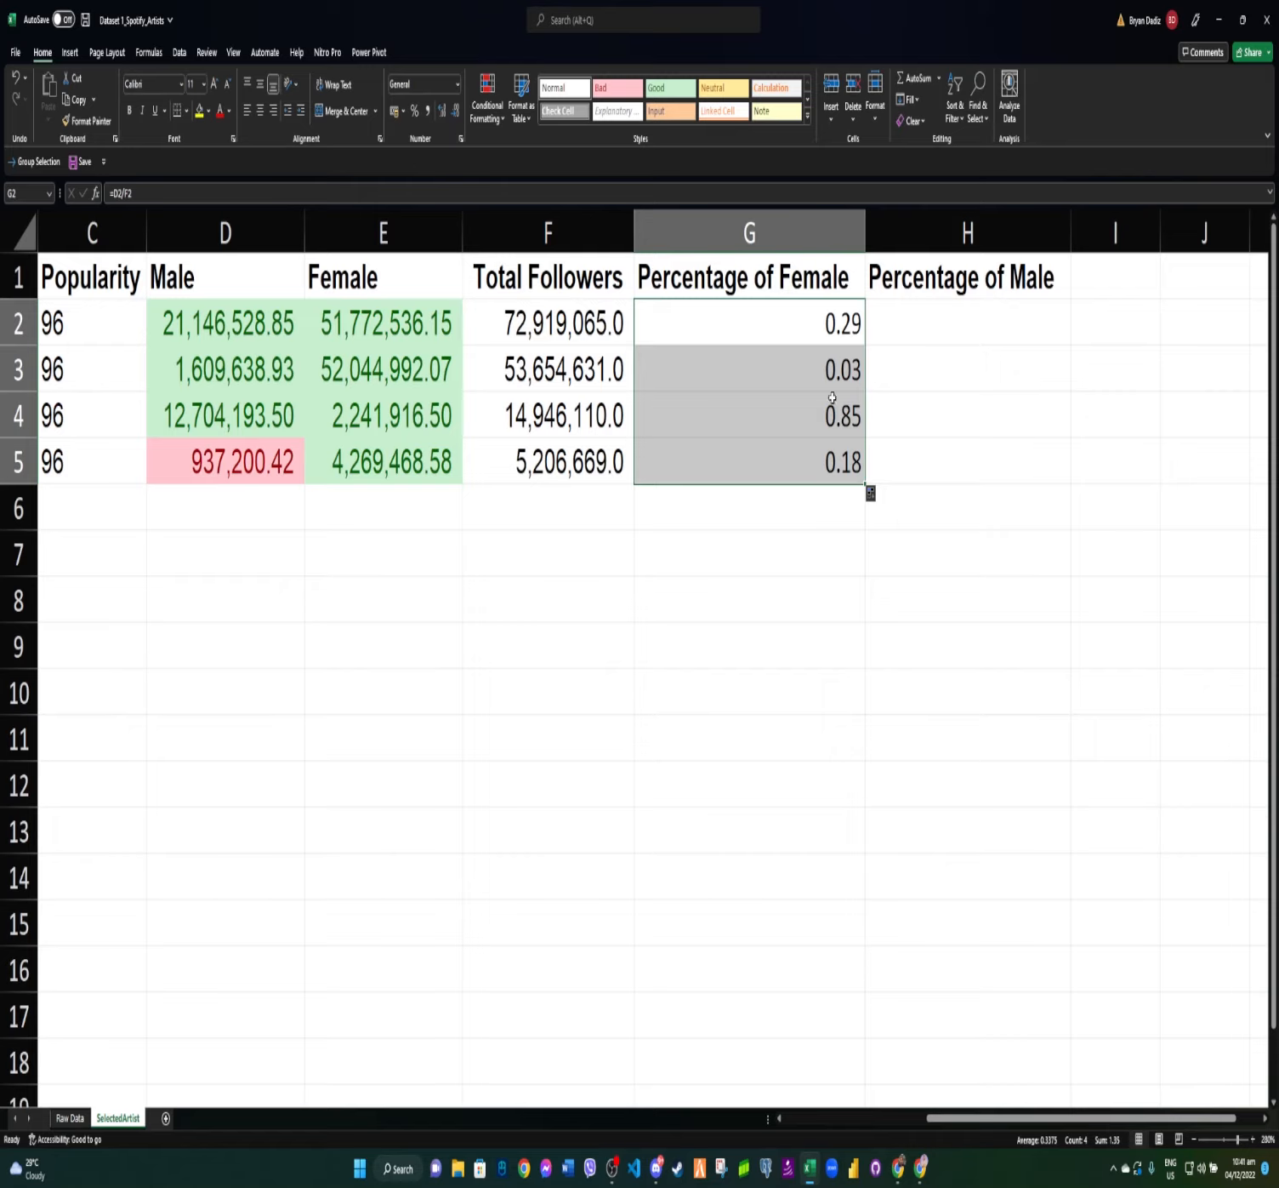
{"action": "left_click", "coordinate": [818, 324]}
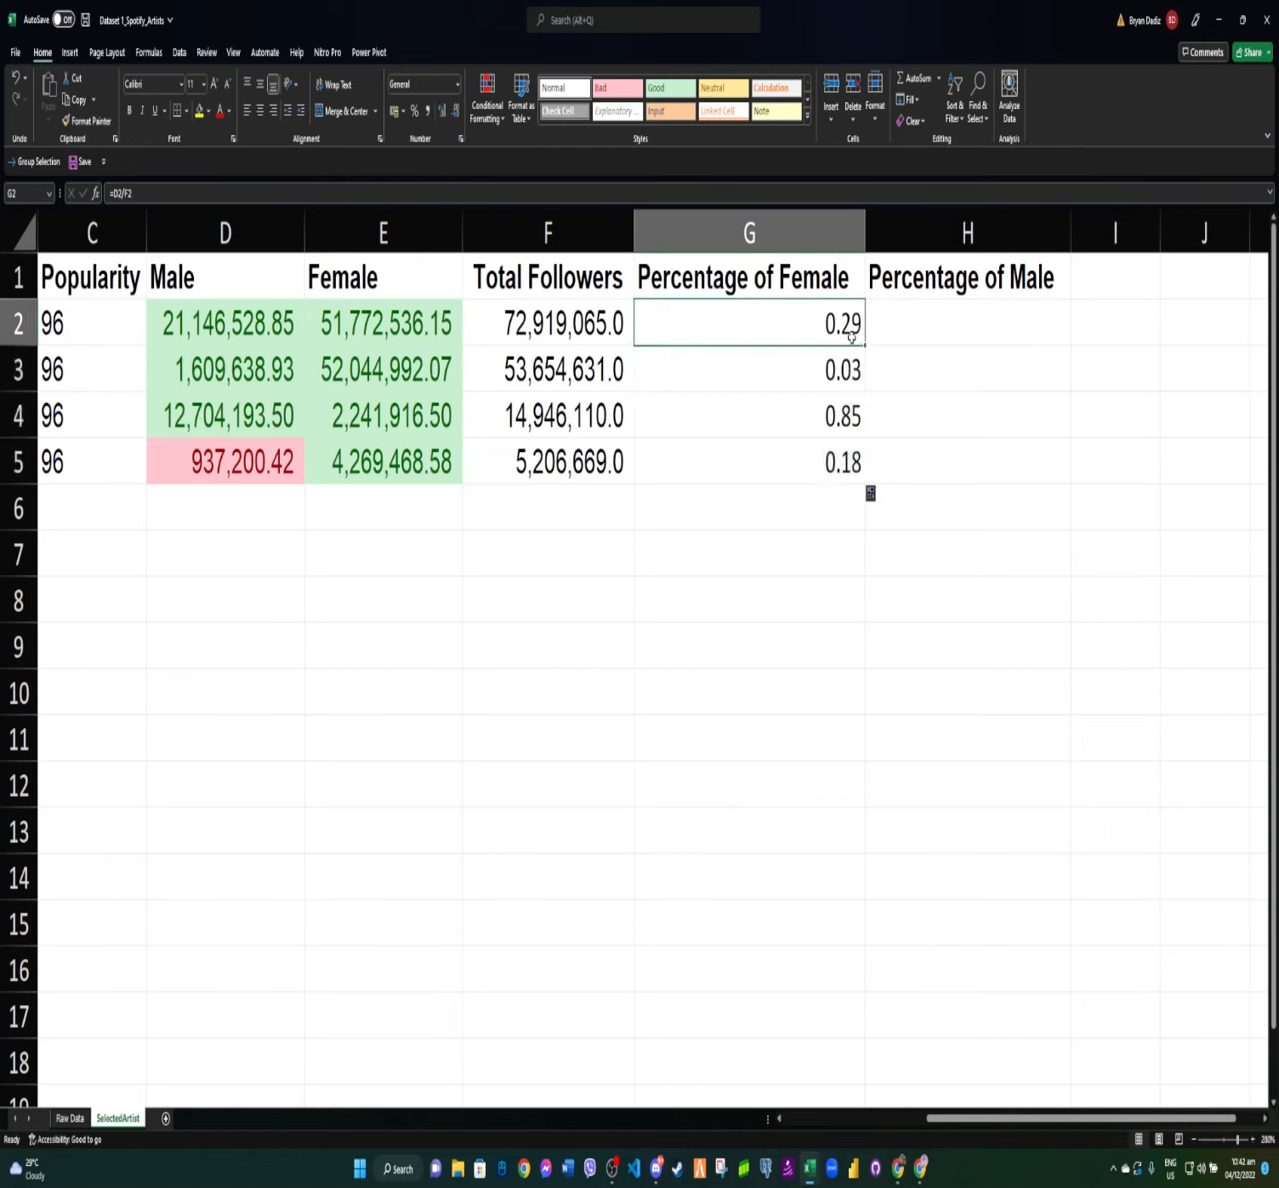
{"action": "left_click_drag", "start_coordinate": [866, 344], "coordinate": [975, 339]}
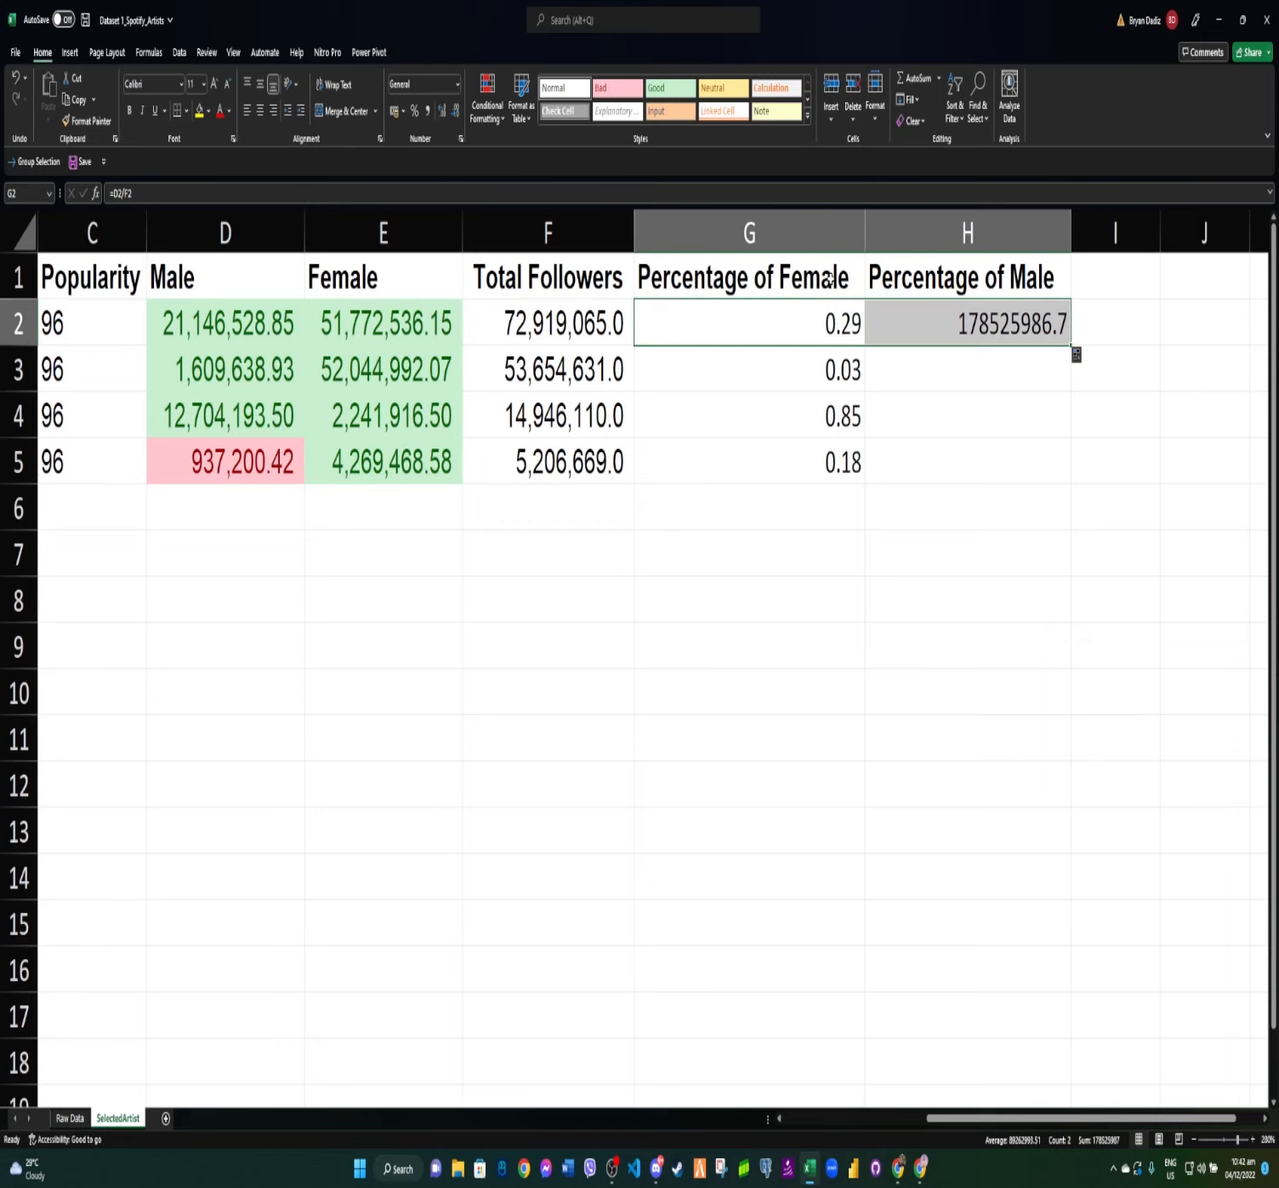
Change the header in G1 to Percentage of Male and the one in H1 to Percentage of Female.
{"action": "double_click", "coordinate": [846, 288]}
{"action": "left_click_drag", "start_coordinate": [843, 287], "coordinate": [772, 287]}
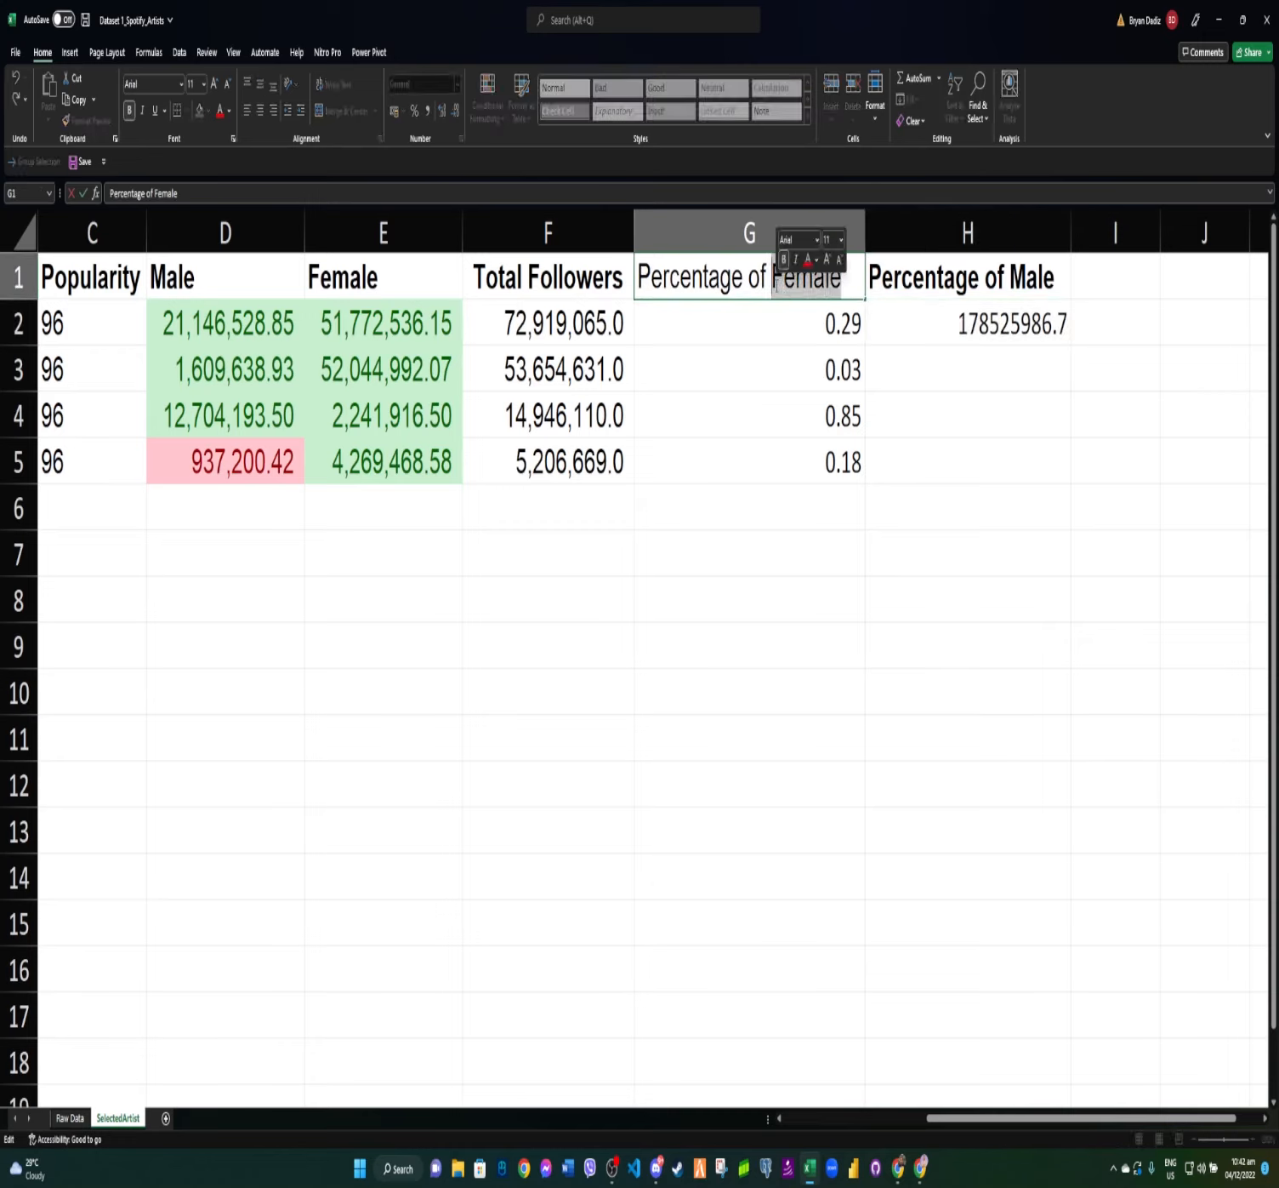
{"action": "type", "text": "Mal"}
{"action": "type", "text": "e"}
{"action": "key", "text": "Tab"}
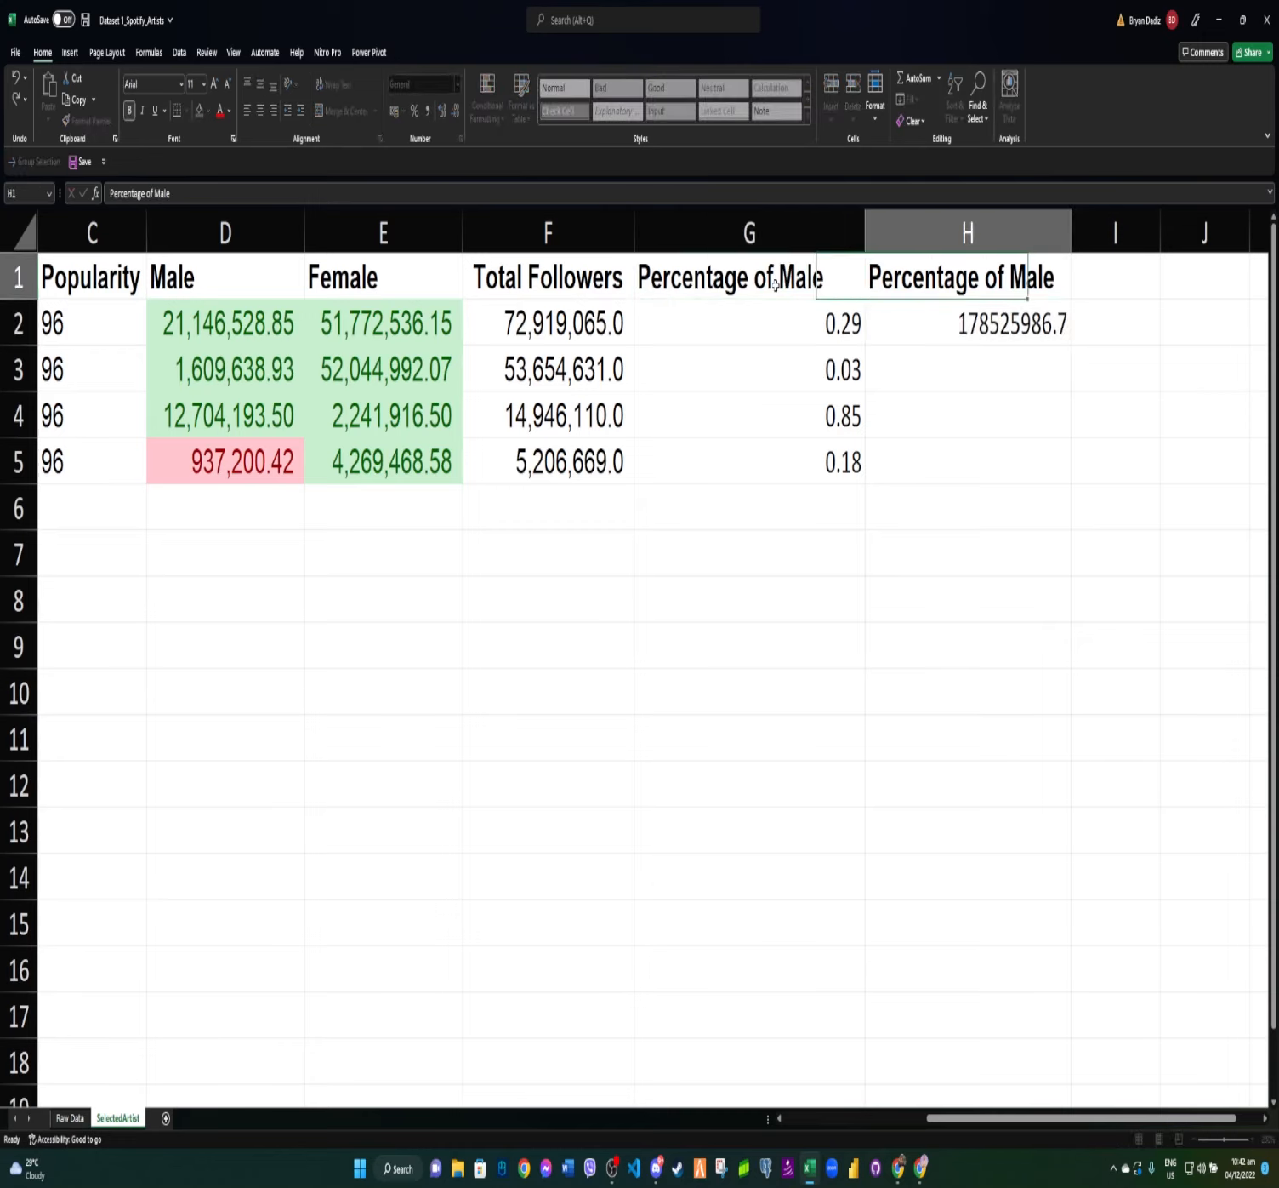
{"action": "double_click", "coordinate": [1050, 279]}
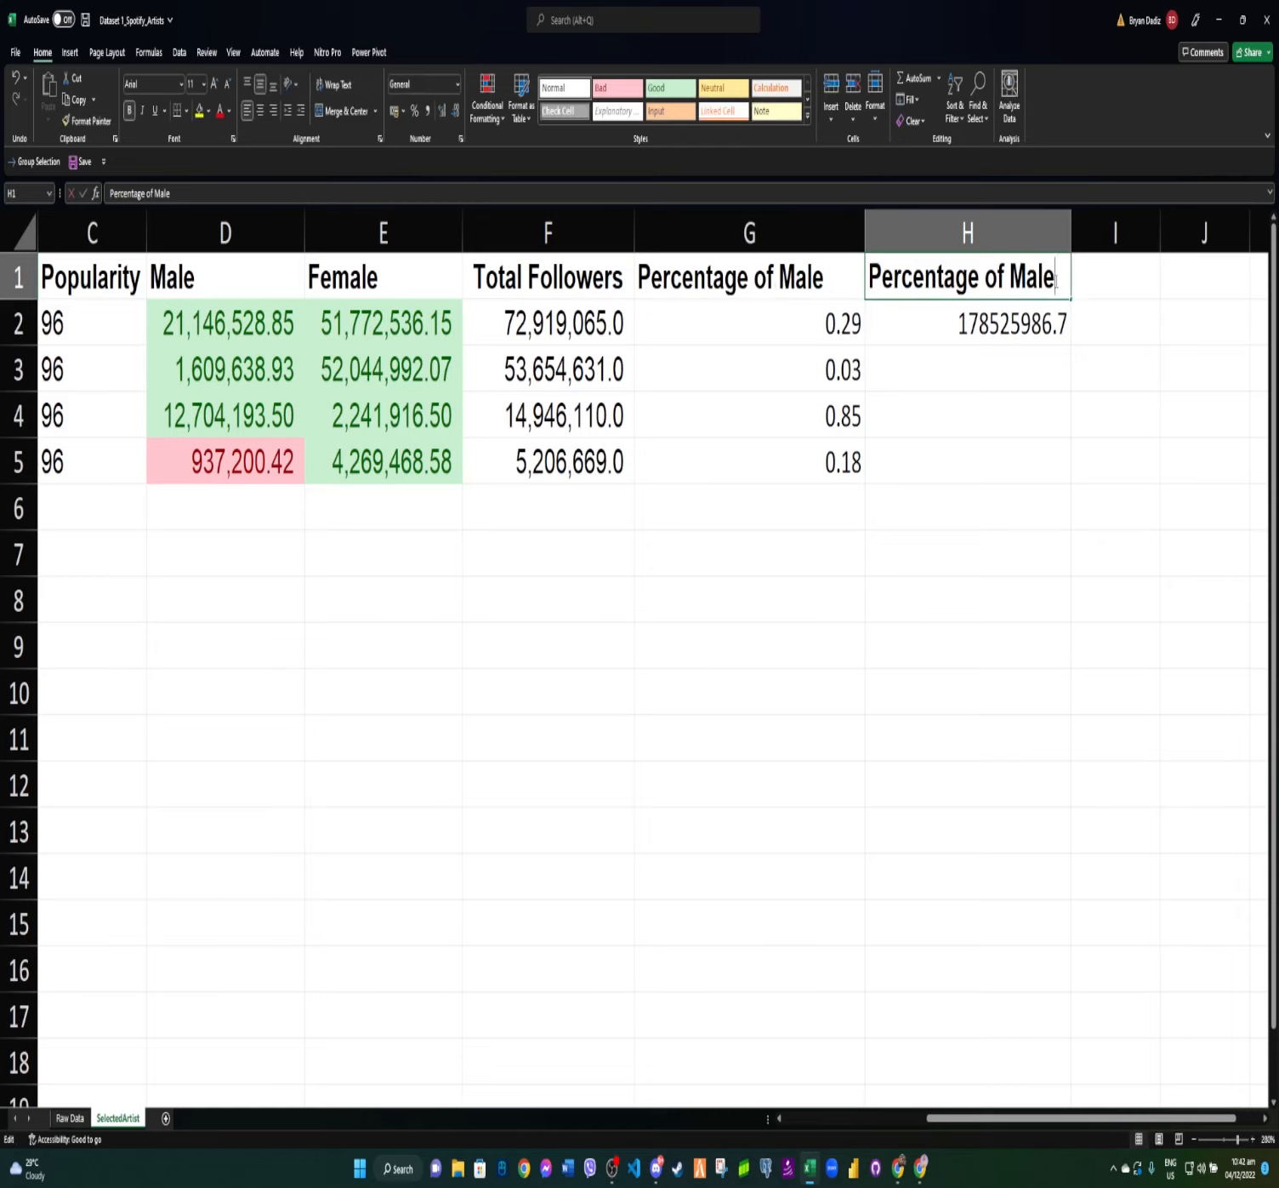
{"action": "left_click_drag", "start_coordinate": [1055, 279], "coordinate": [1011, 279]}
{"action": "type", "text": "Female"}
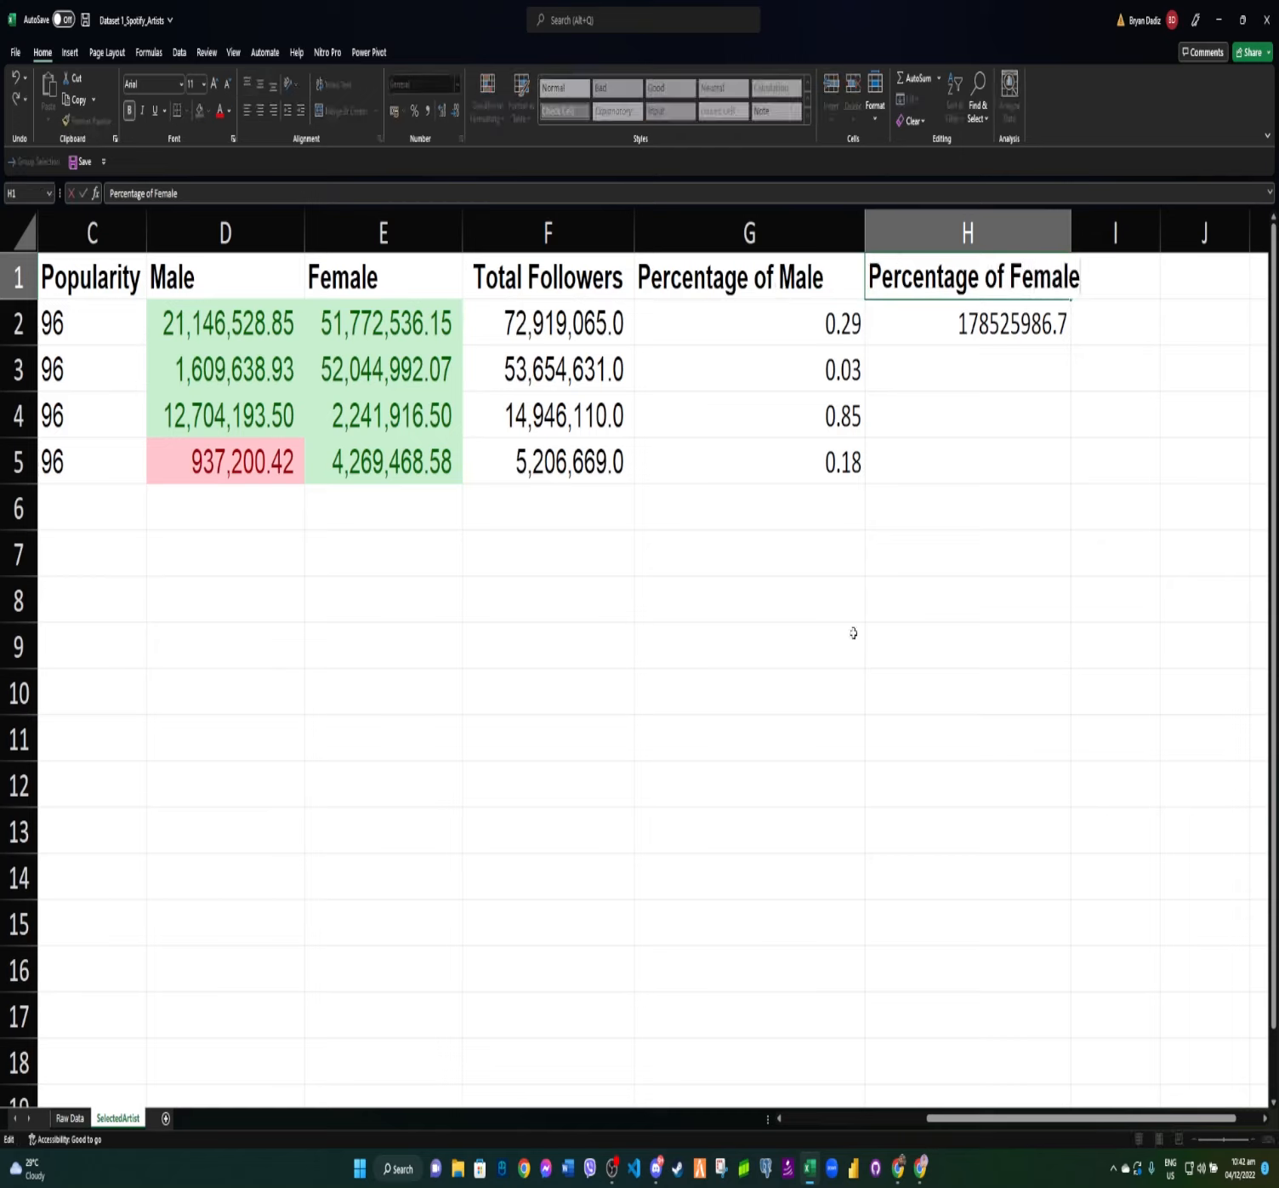
{"action": "left_click", "coordinate": [964, 494]}
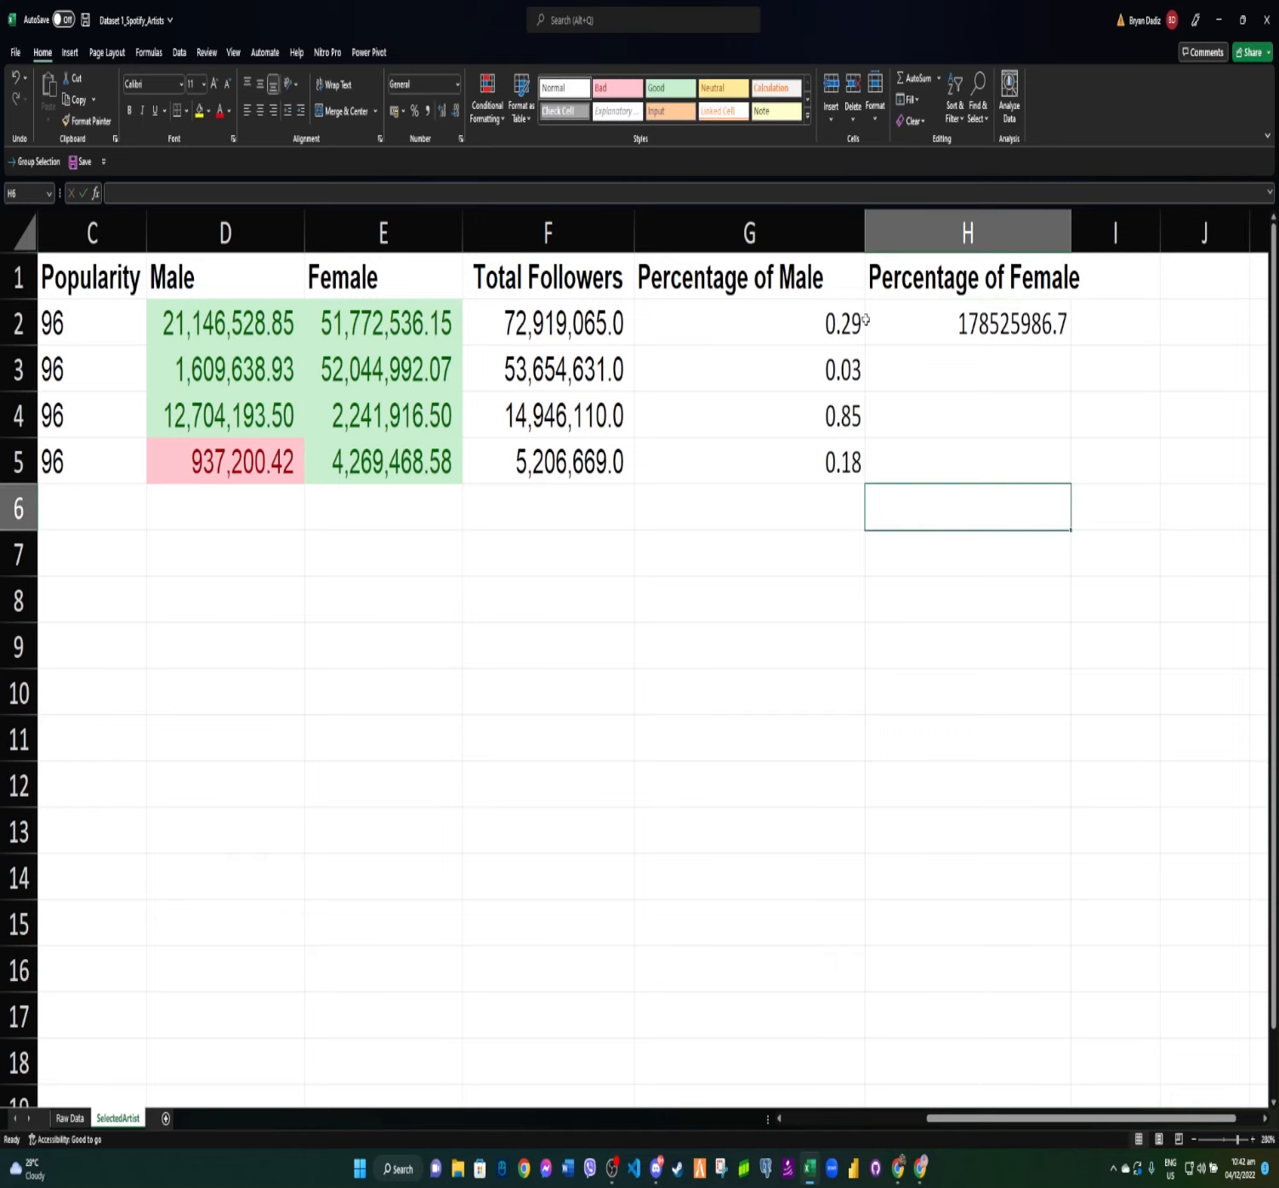
{"action": "left_click", "coordinate": [844, 322]}
{"action": "left_click", "coordinate": [238, 322]}
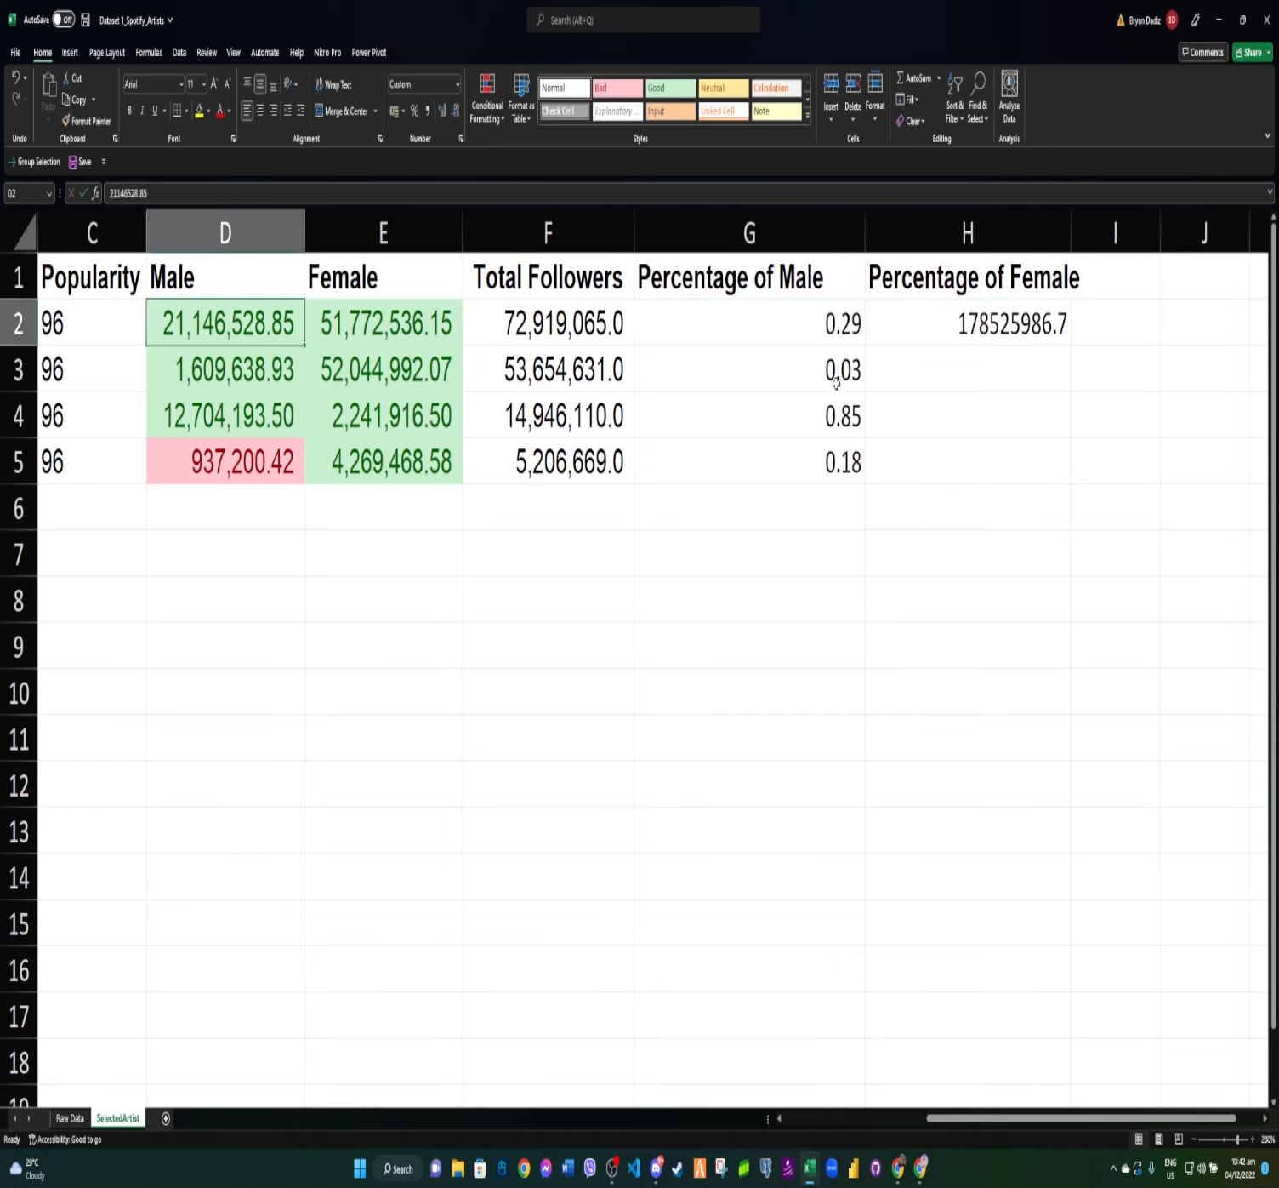
{"action": "left_click", "coordinate": [925, 337]}
{"action": "left_click", "coordinate": [382, 338]}
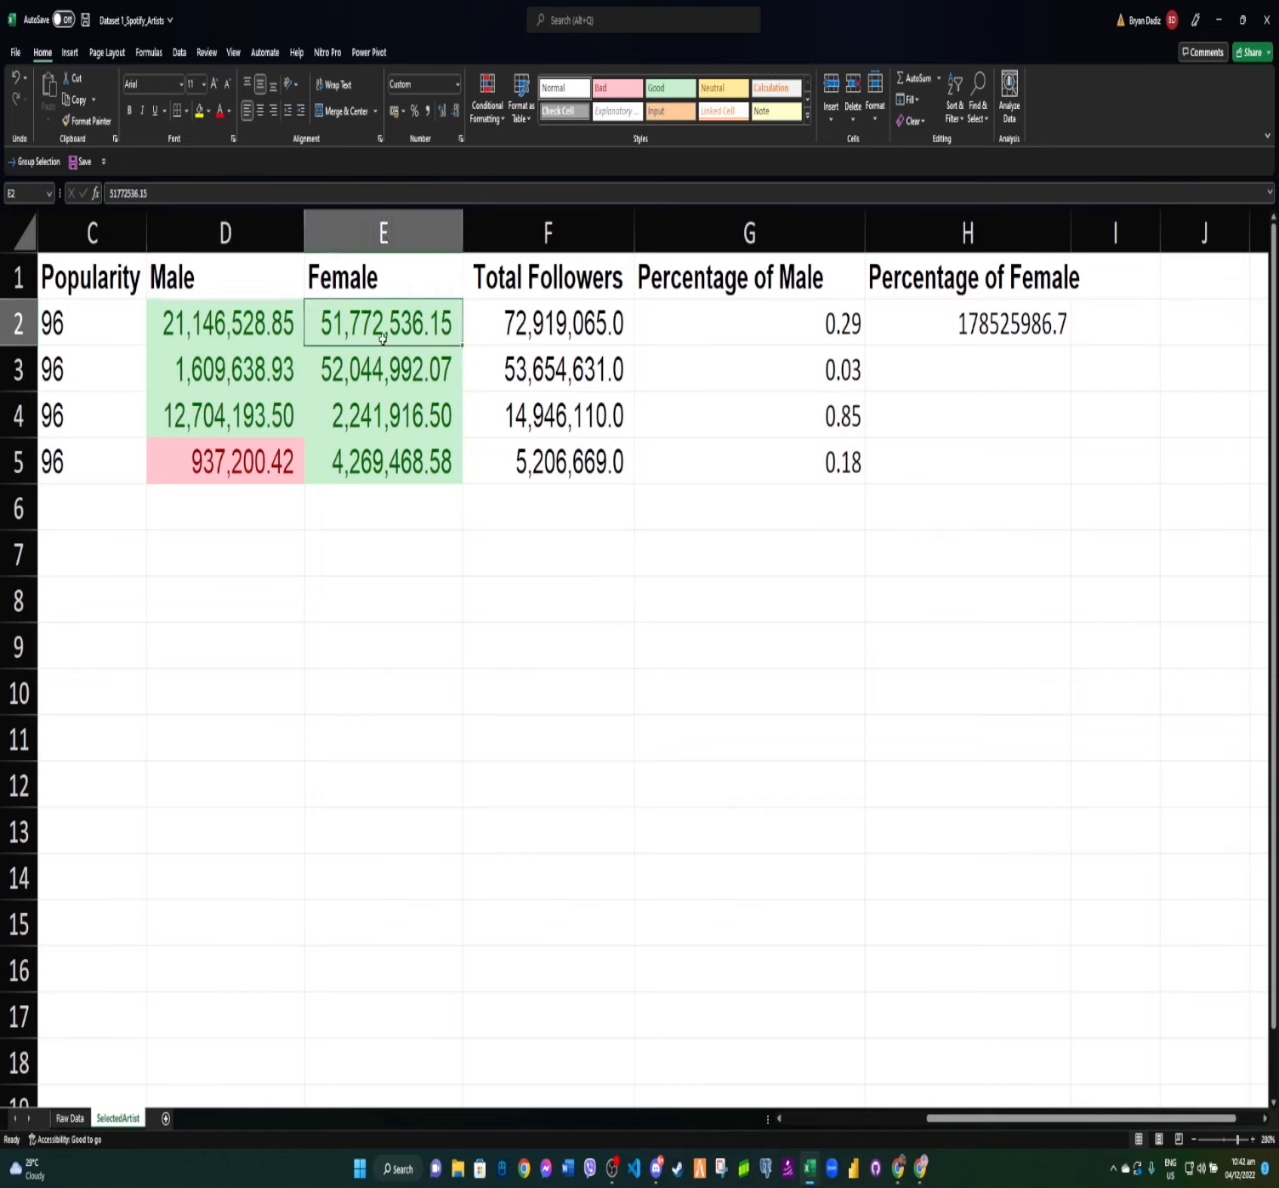
Correct the formula in H2 to =E2/F2 and fill it down through H5.
{"action": "left_click", "coordinate": [954, 328]}
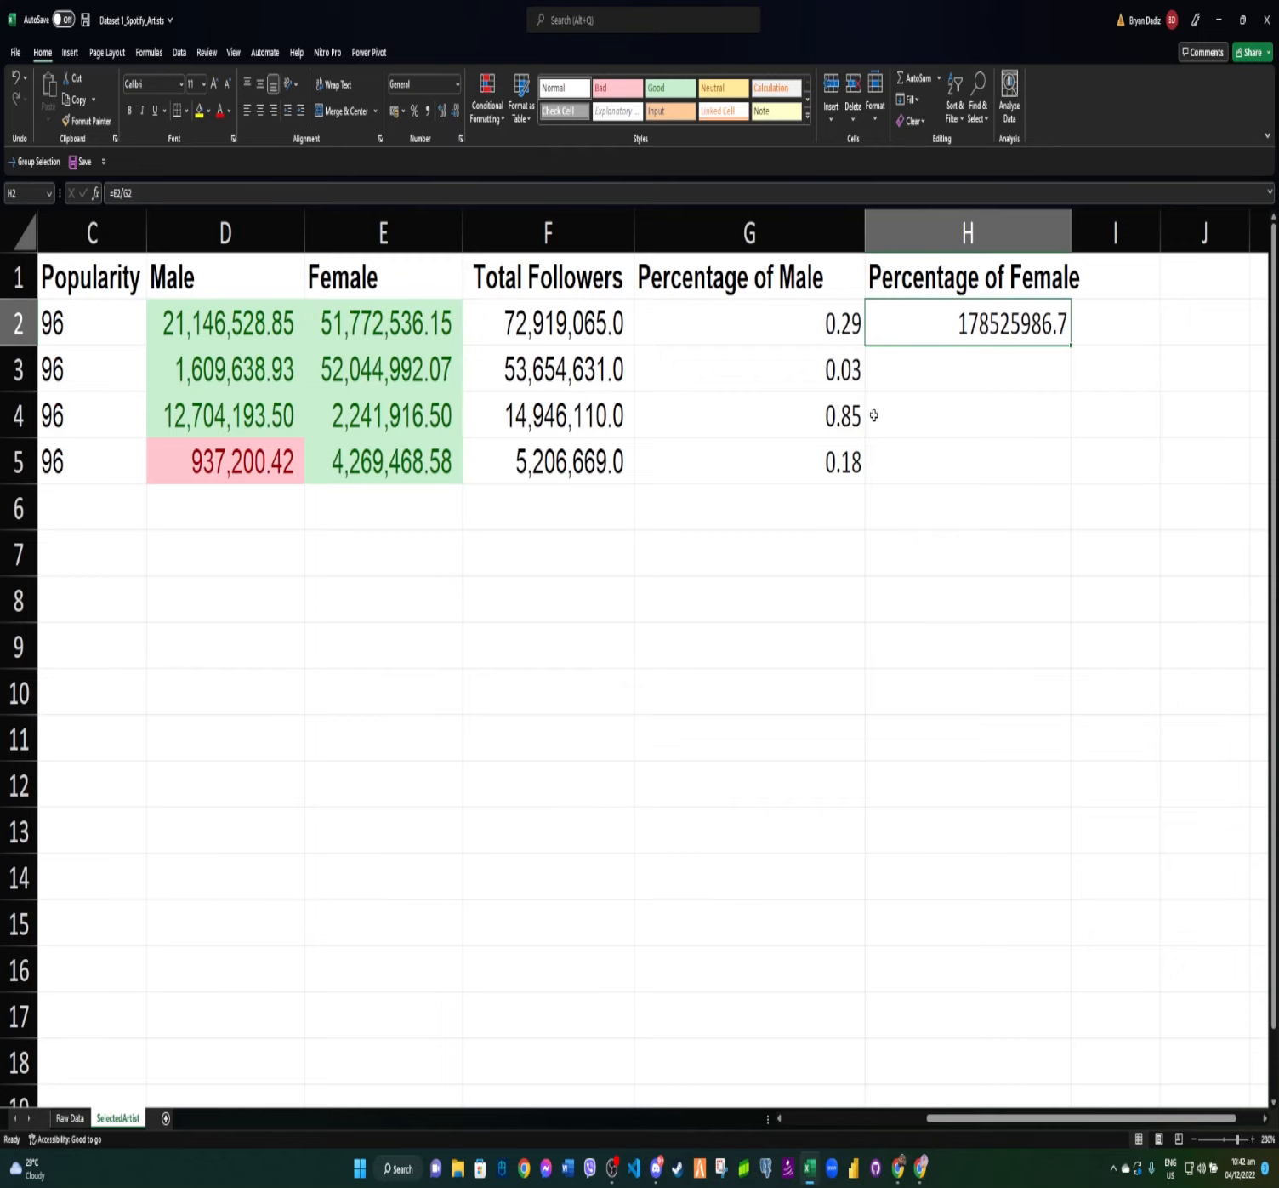
{"action": "left_click", "coordinate": [223, 187]}
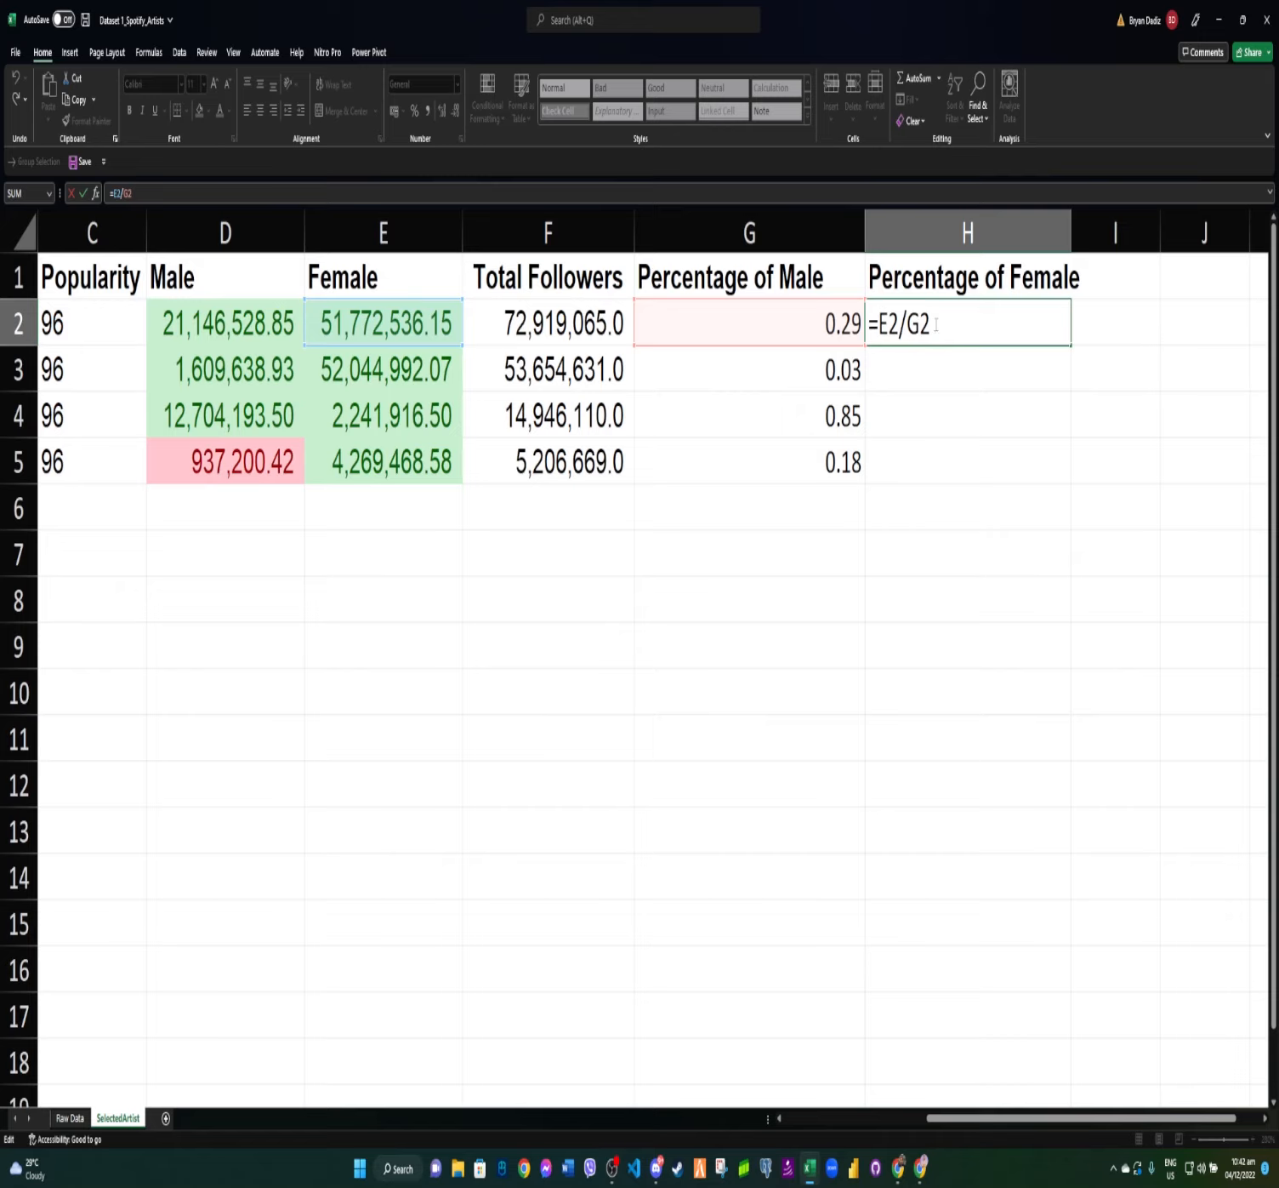
{"action": "left_click_drag", "start_coordinate": [934, 324], "coordinate": [907, 324]}
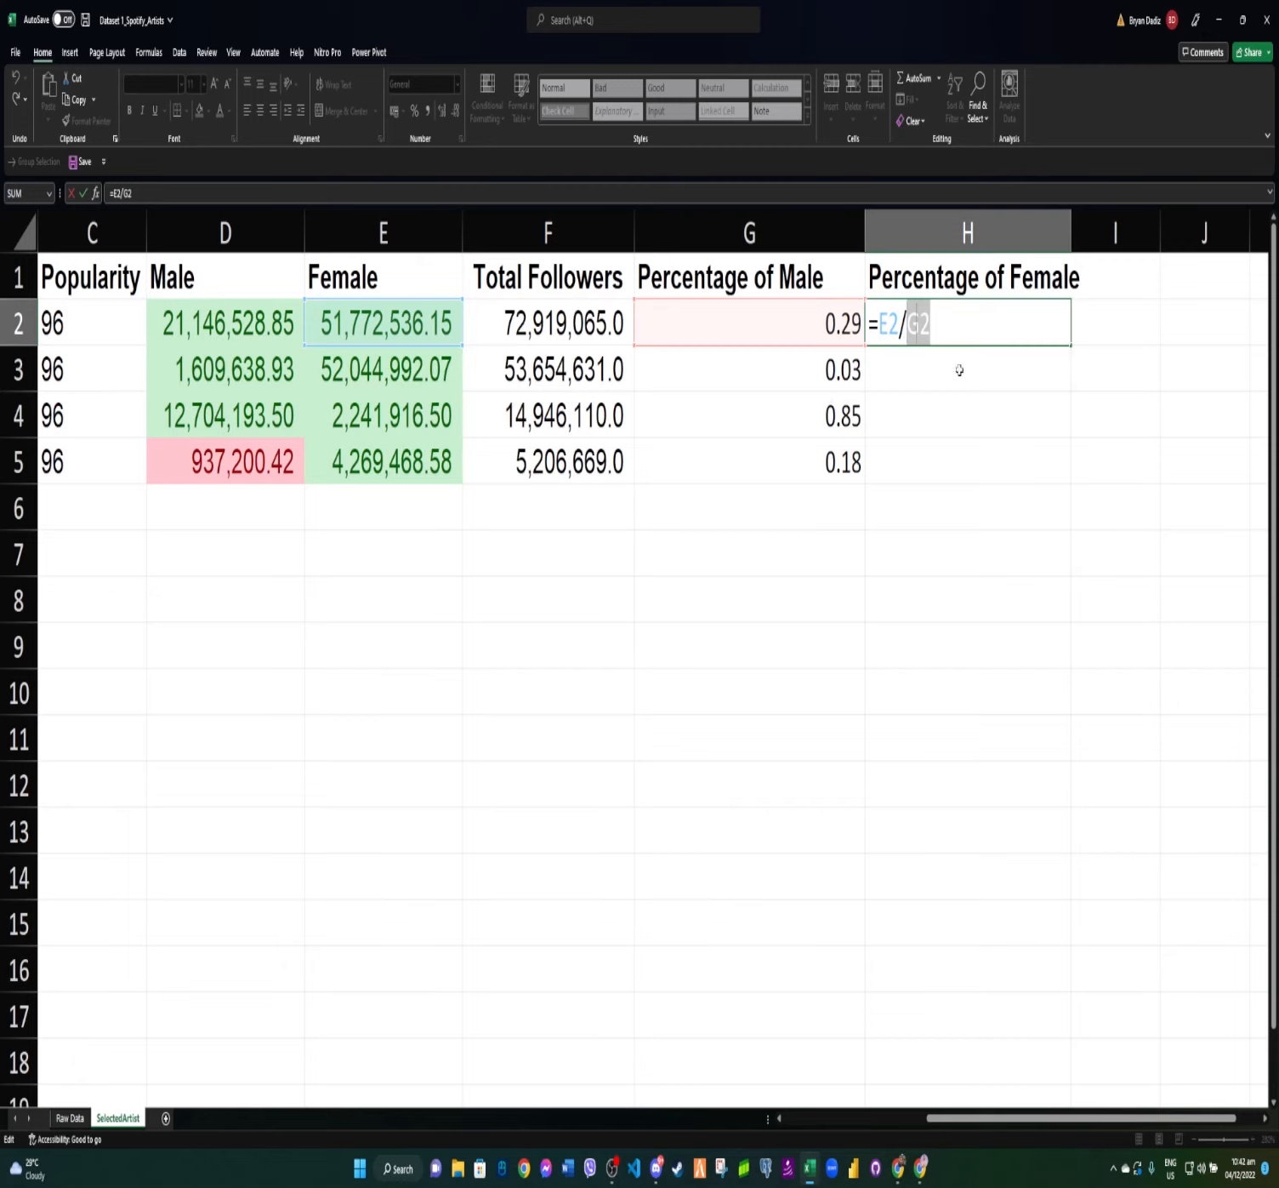
{"action": "type", "text": "F"}
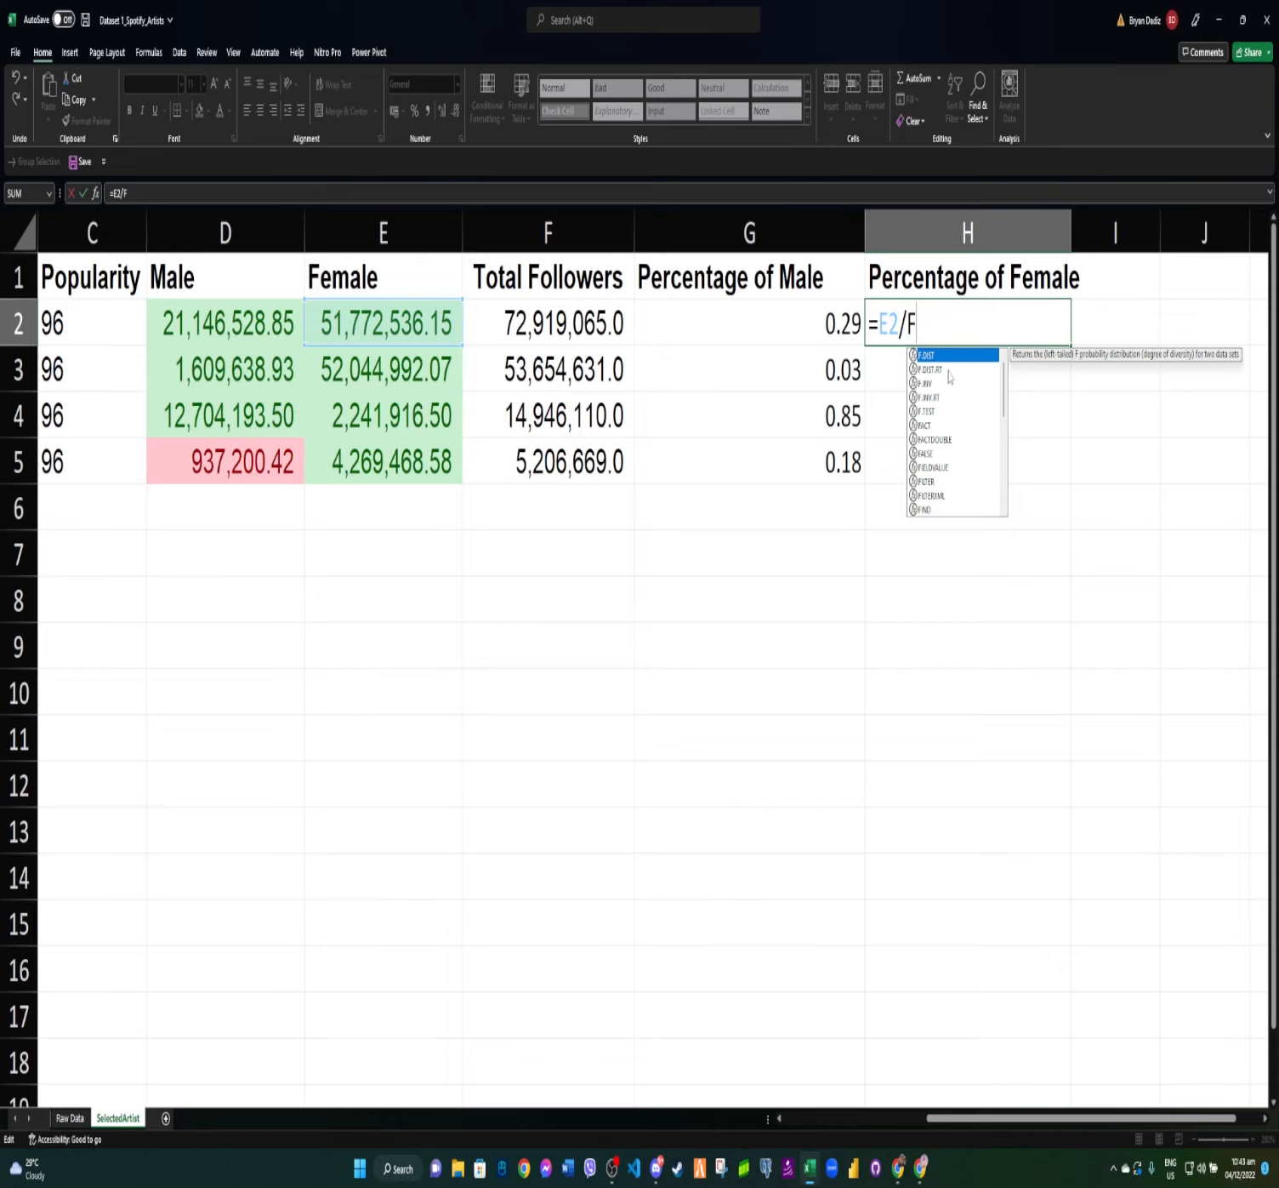
{"action": "type", "text": "2"}
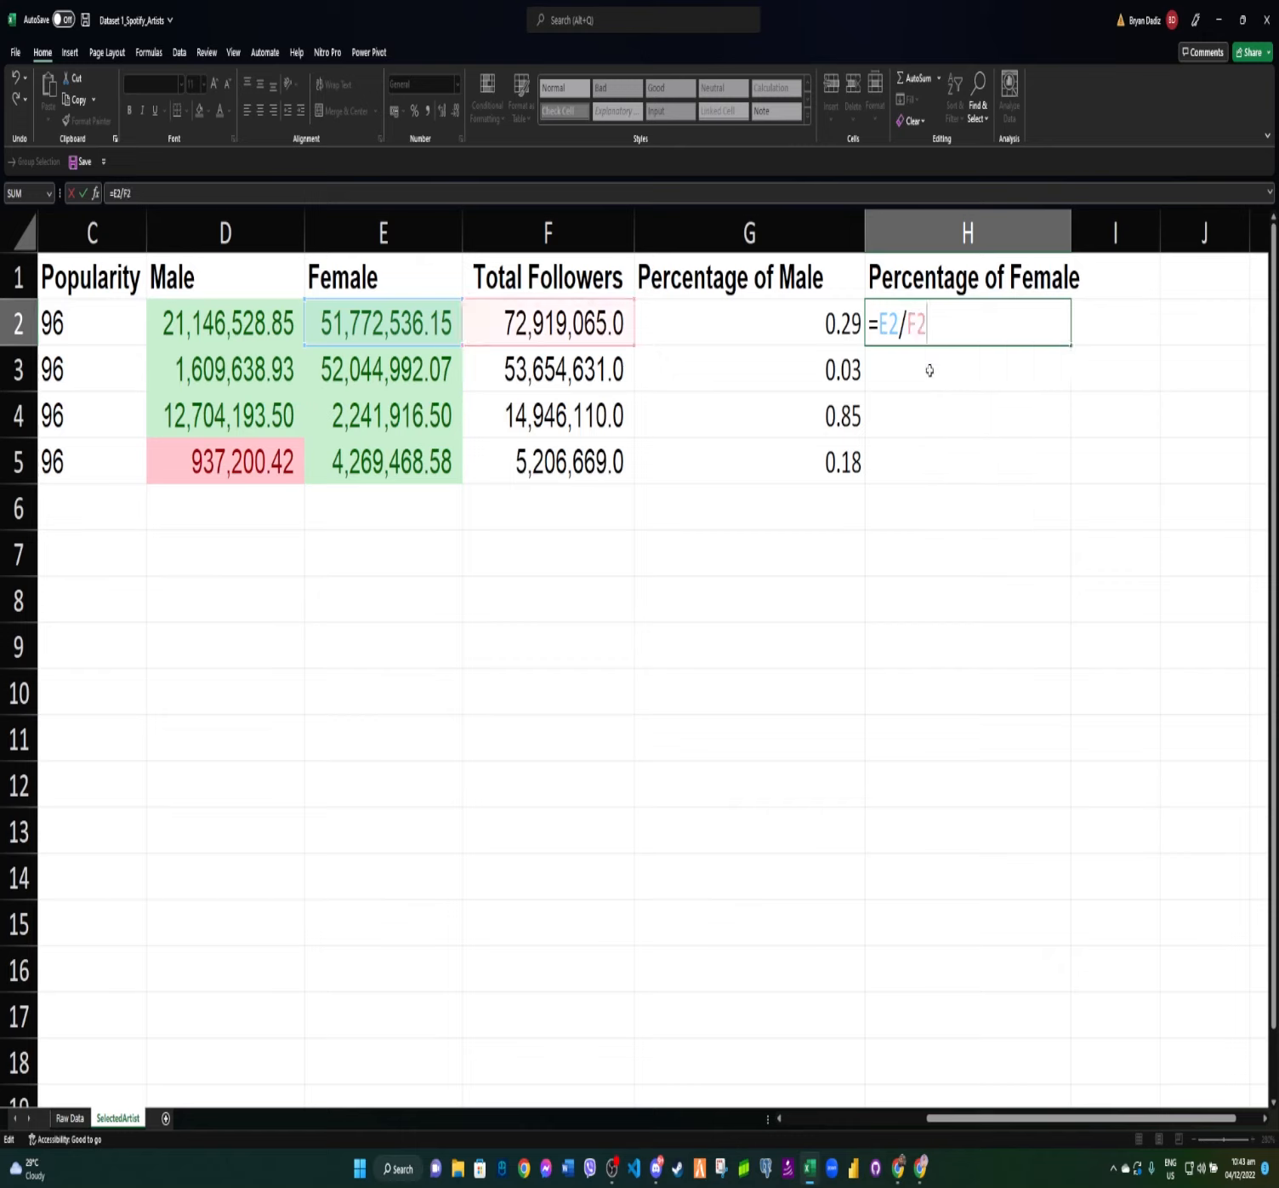
{"action": "key", "text": "ctrl+z"}
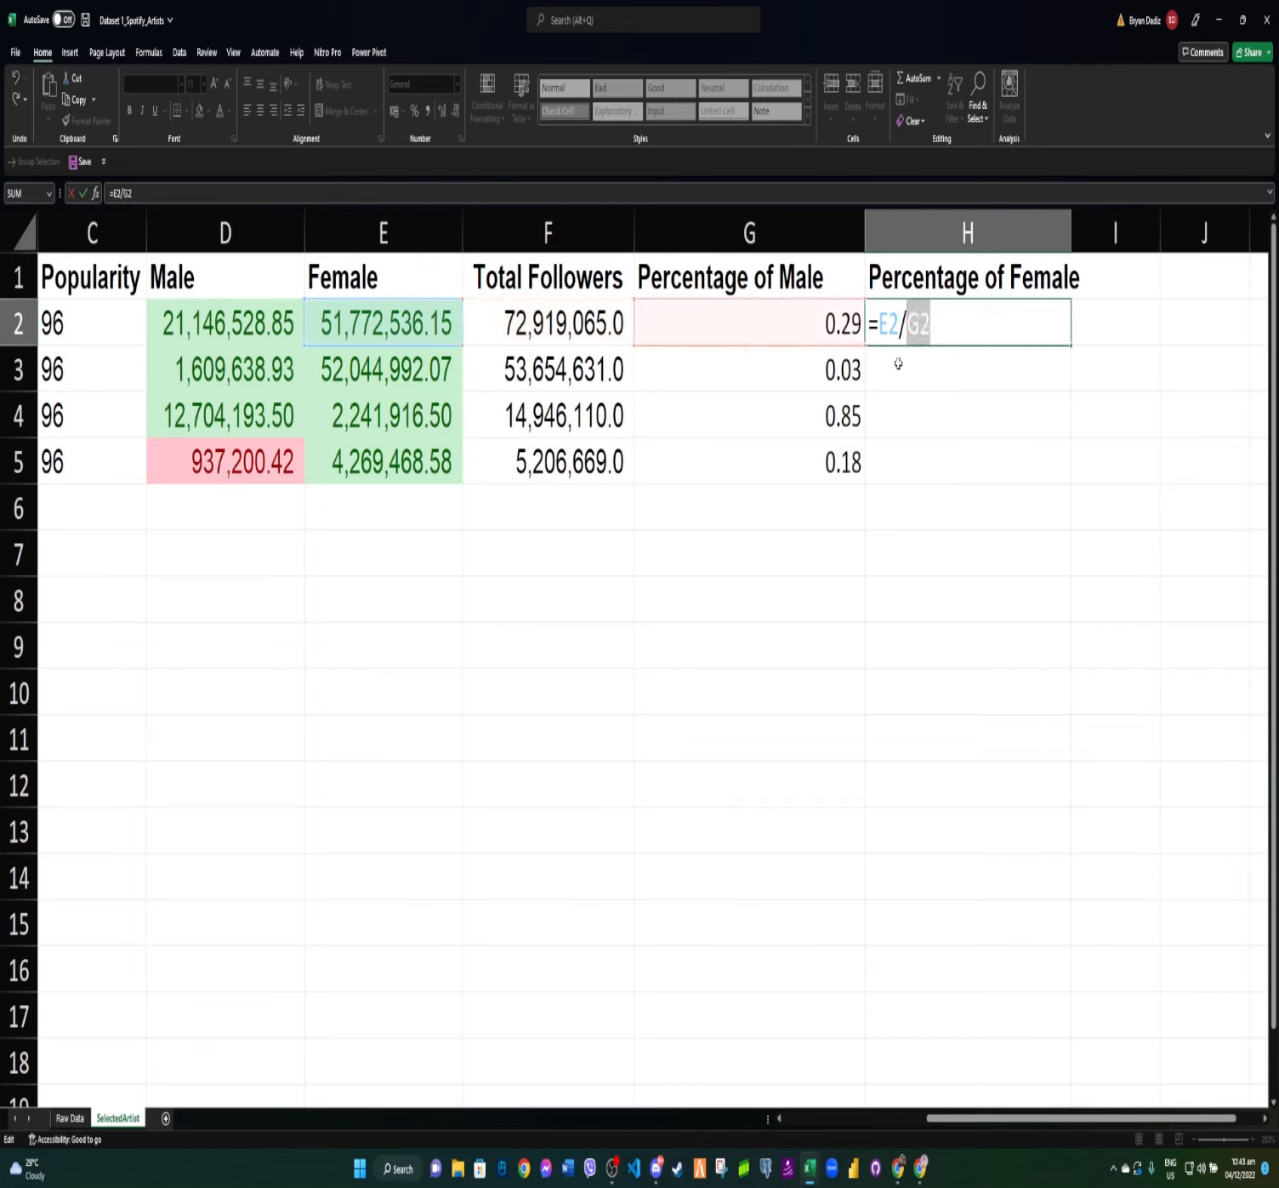
{"action": "type", "text": "F2"}
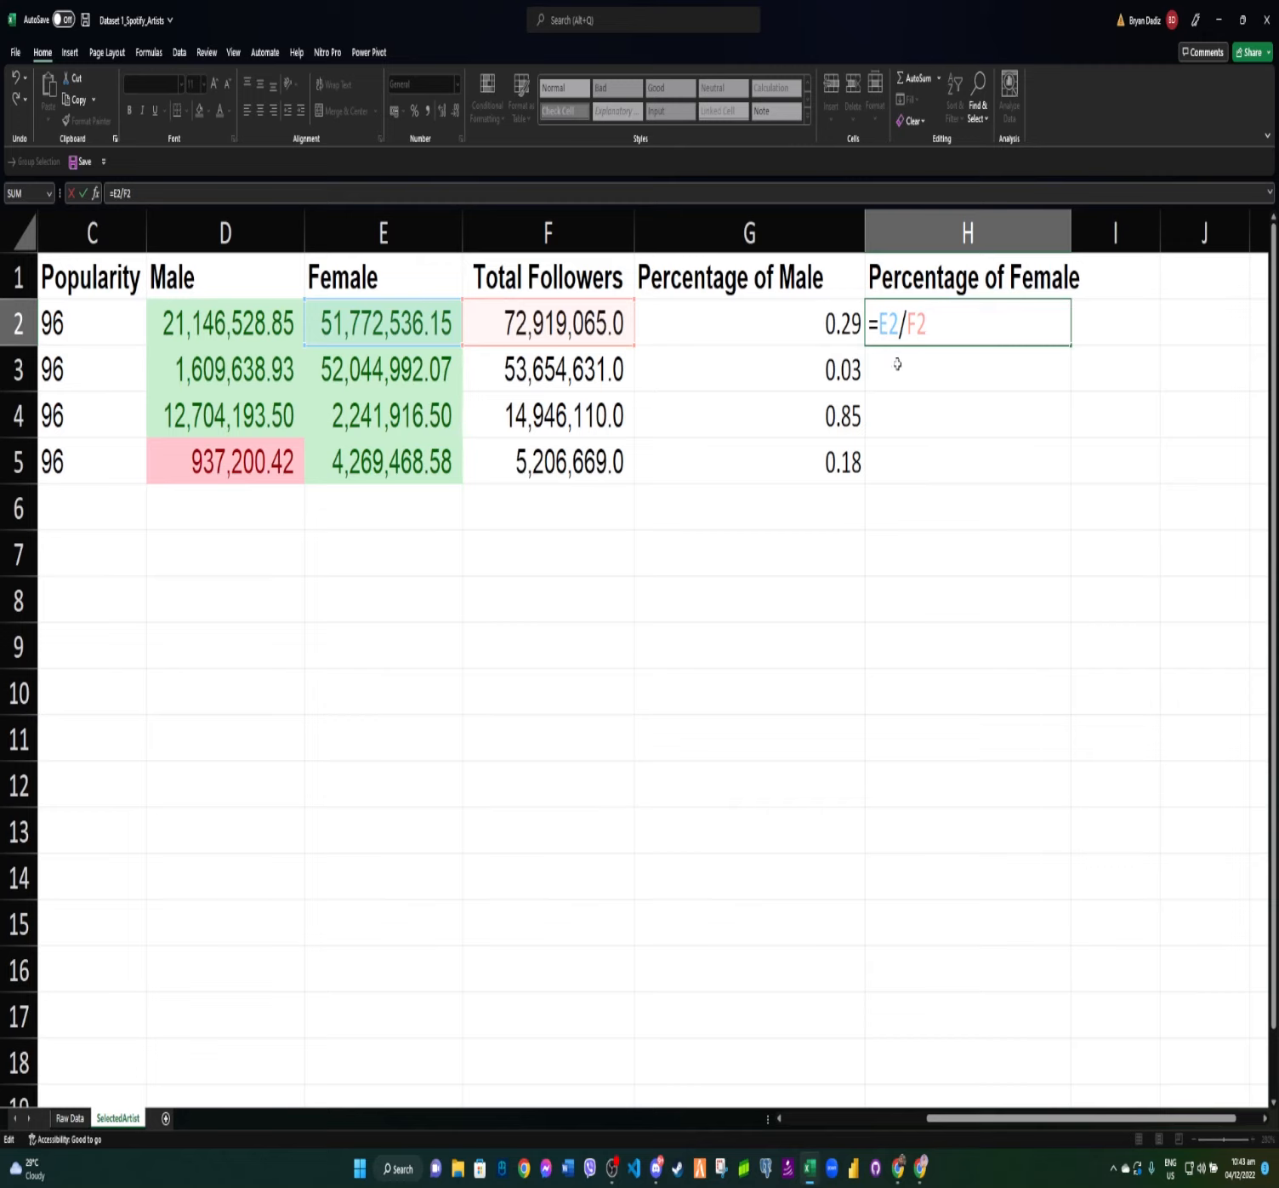
{"action": "key", "text": "Return"}
{"action": "left_click", "coordinate": [1020, 334]}
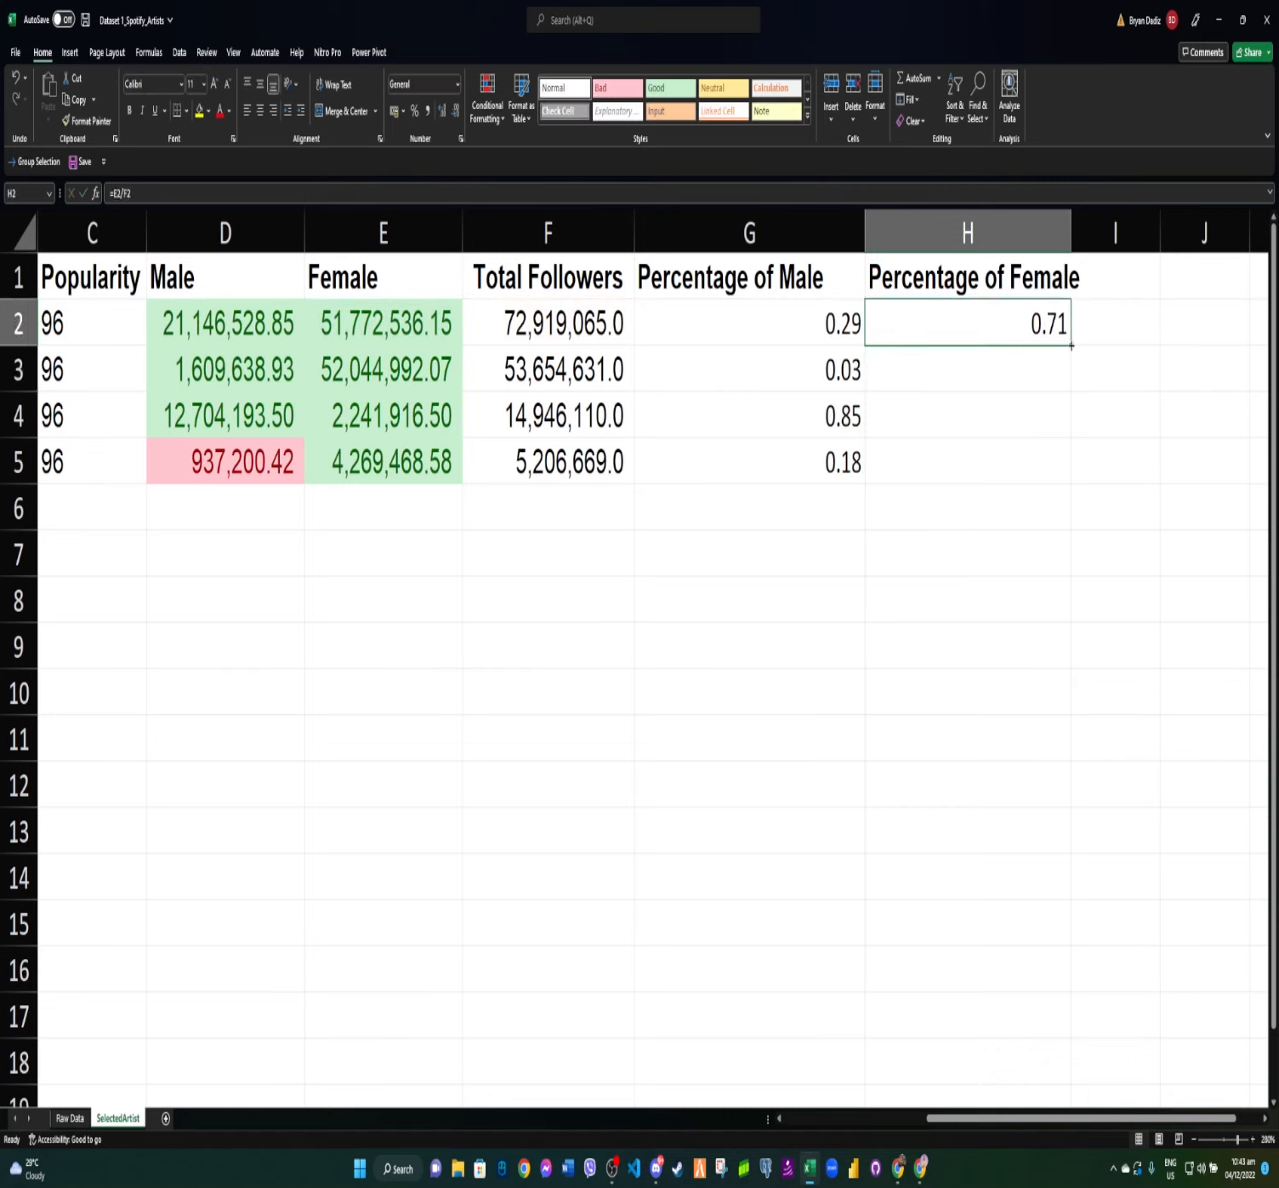
{"action": "double_click", "coordinate": [1071, 345]}
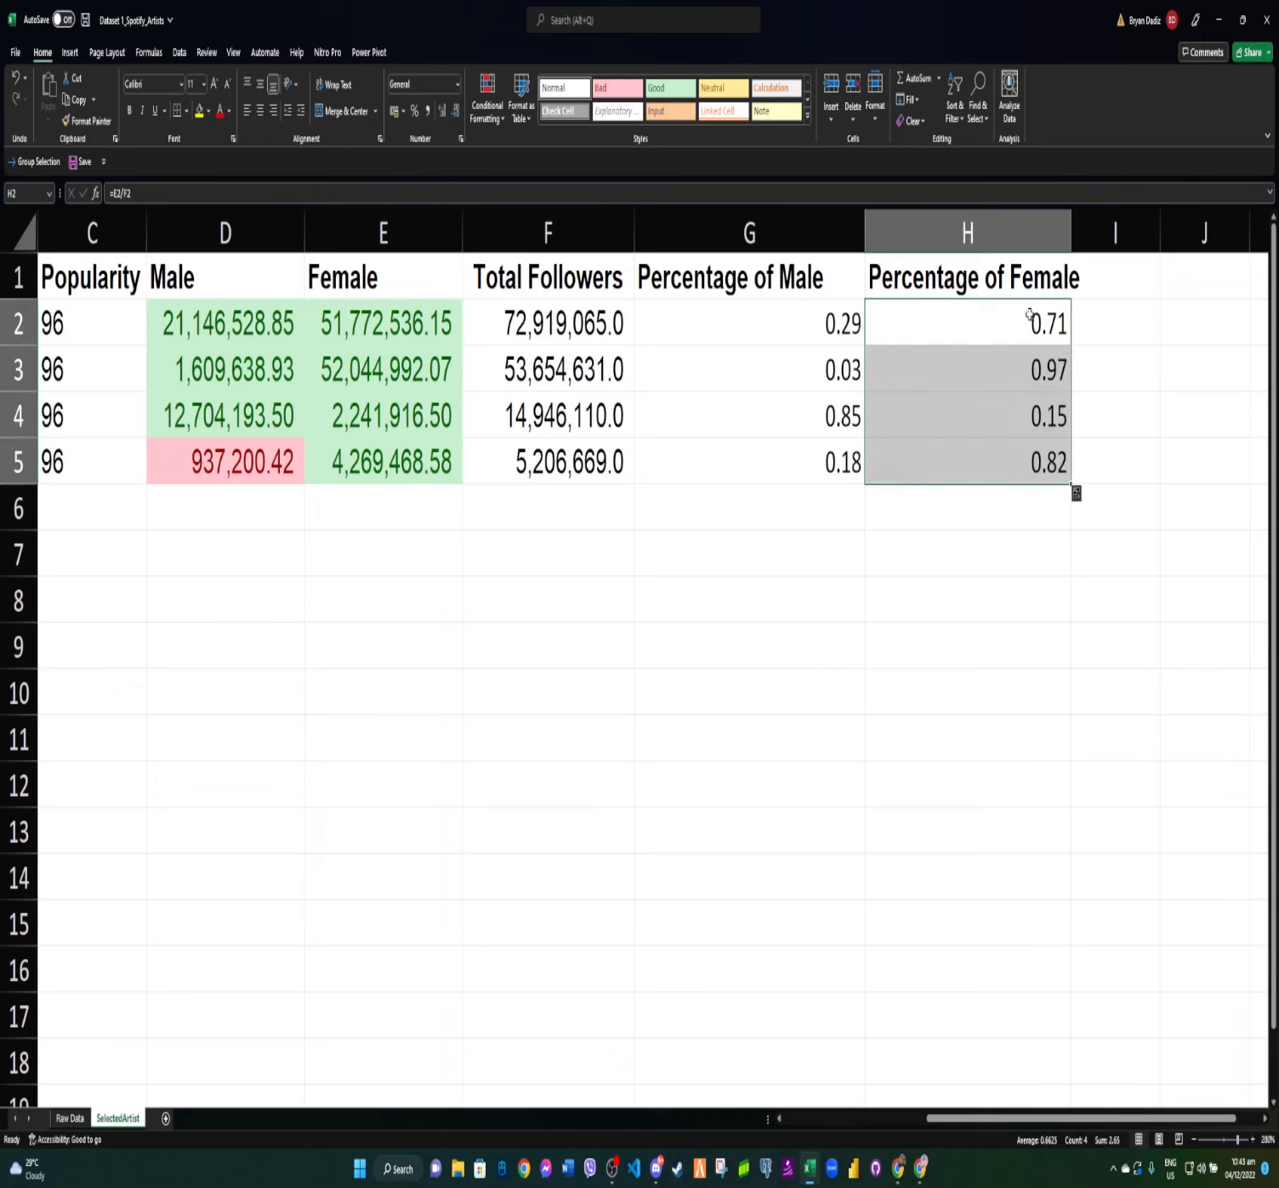
Format the Male and Female ratios in G2:H5 as percentages.
{"action": "left_click", "coordinate": [781, 321]}
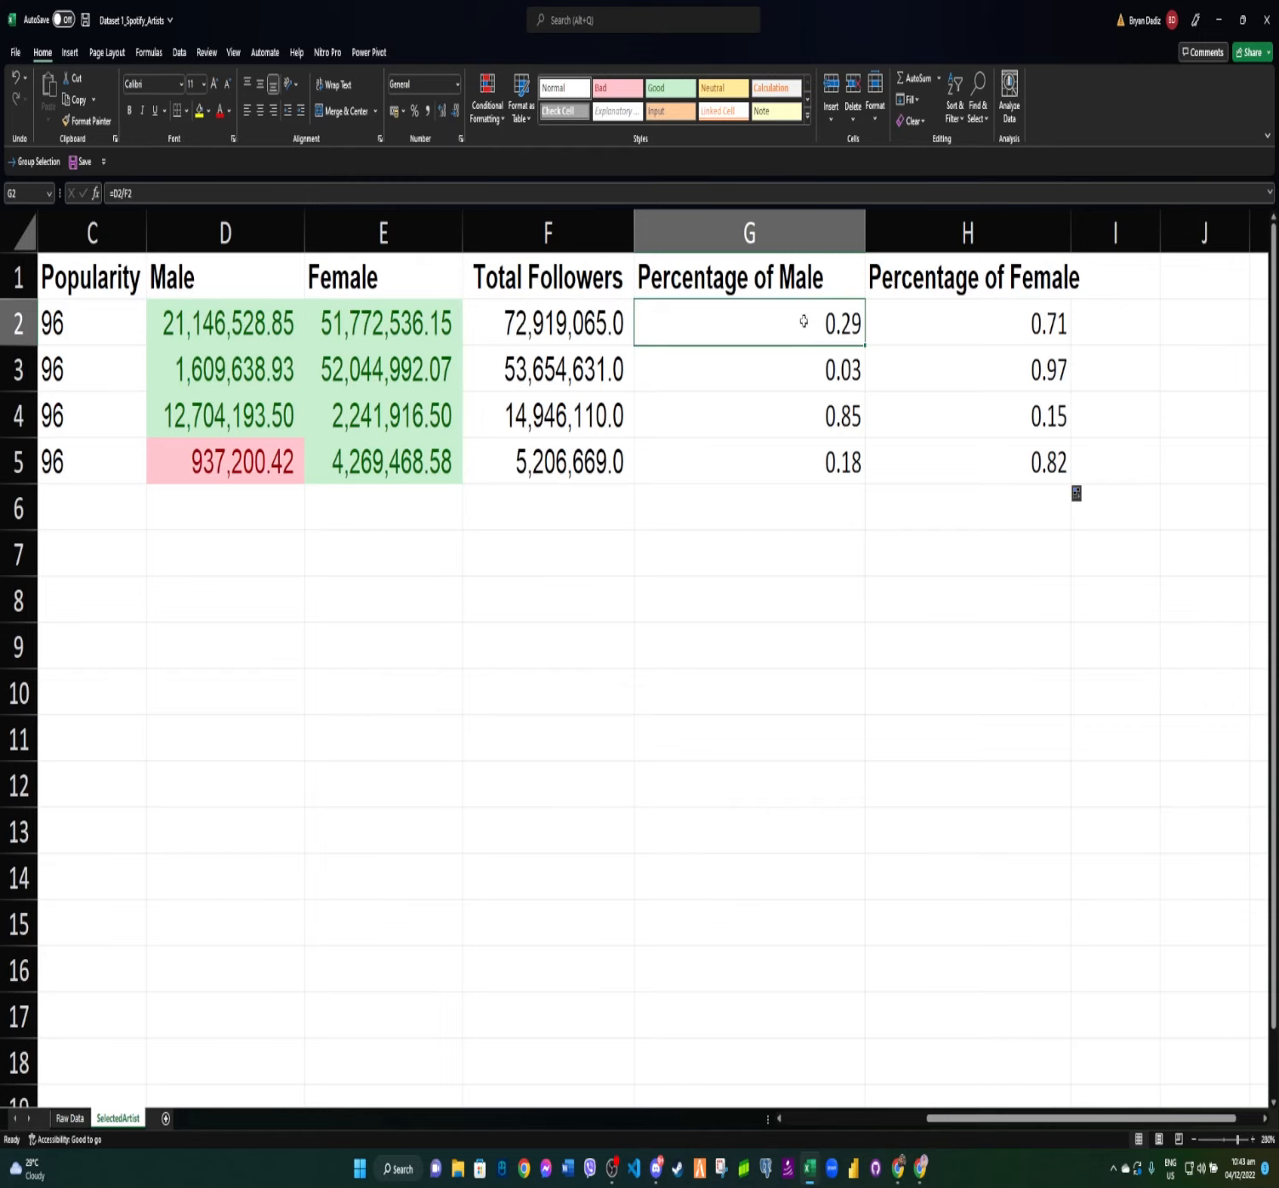
{"action": "left_click", "coordinate": [1010, 466], "text": "shift"}
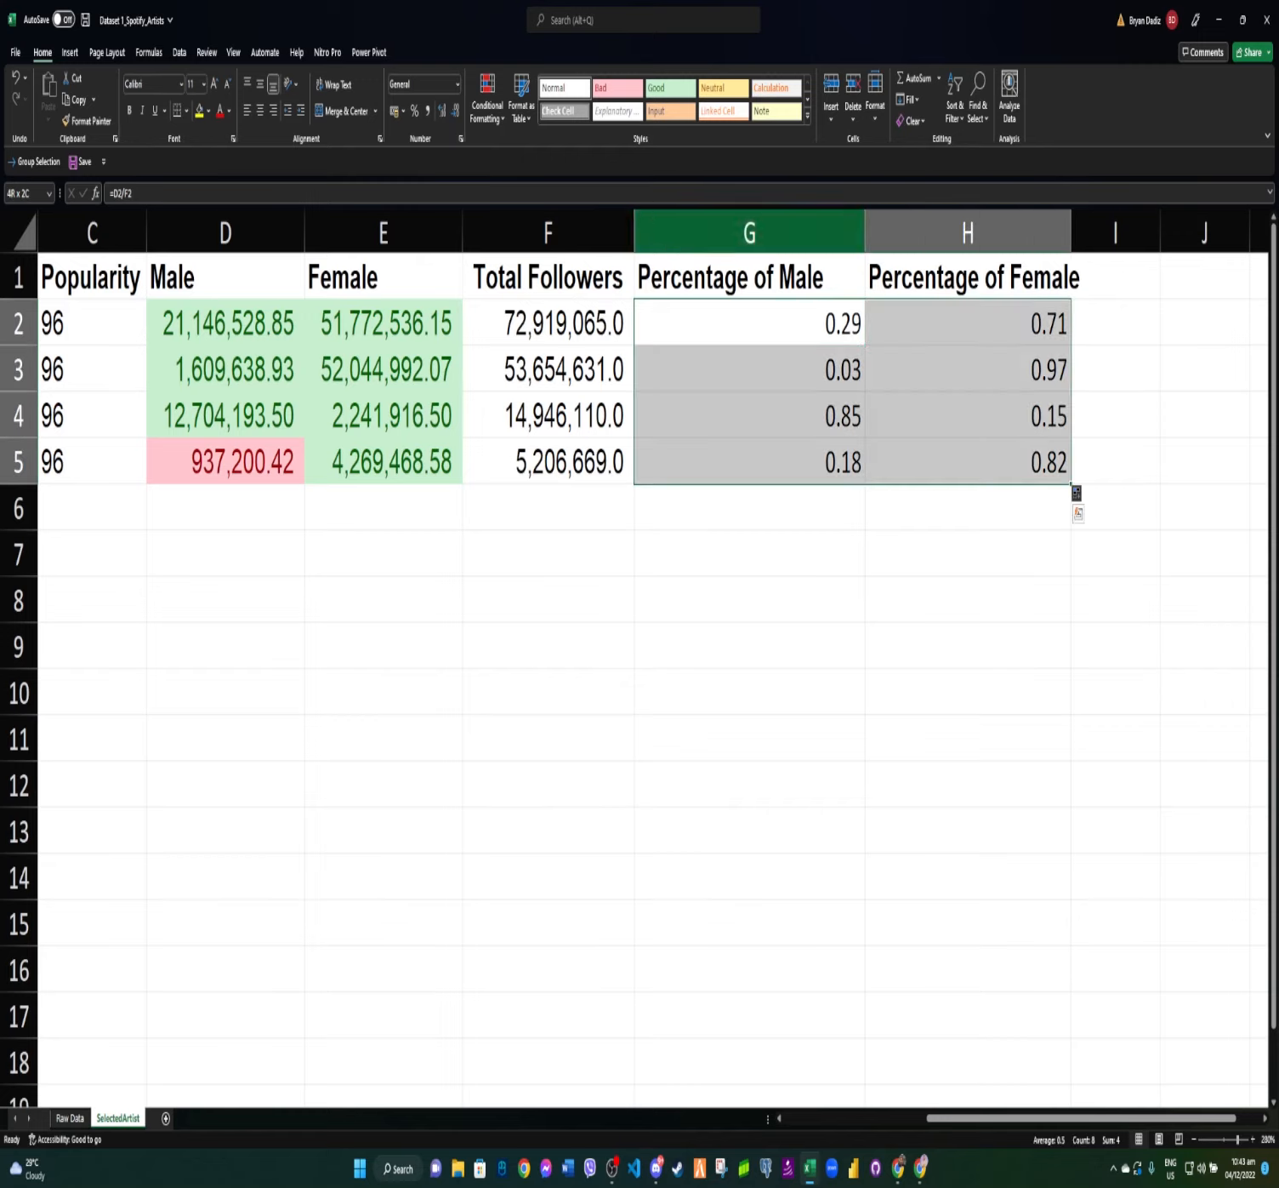
{"action": "left_click", "coordinate": [416, 112]}
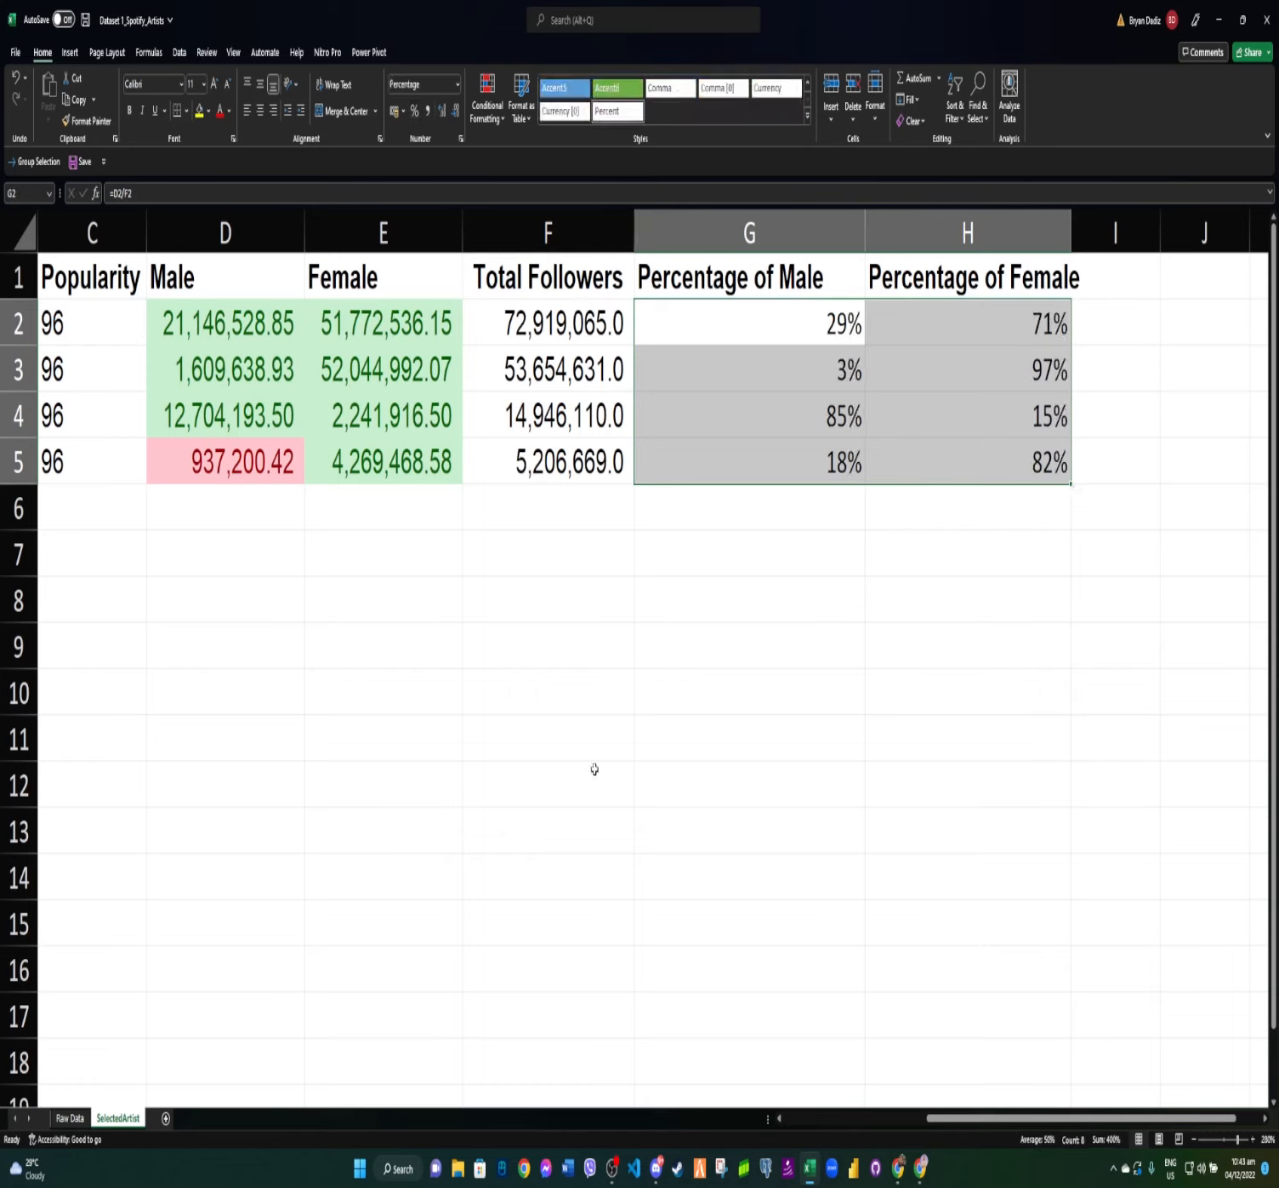
Examine the Percentage of Male and Percentage of Female values for each artist in rows 2 to 5.
{"action": "scroll", "coordinate": [510, 523], "scroll_direction": "down", "scroll_amount": 3, "text": "ctrl"}
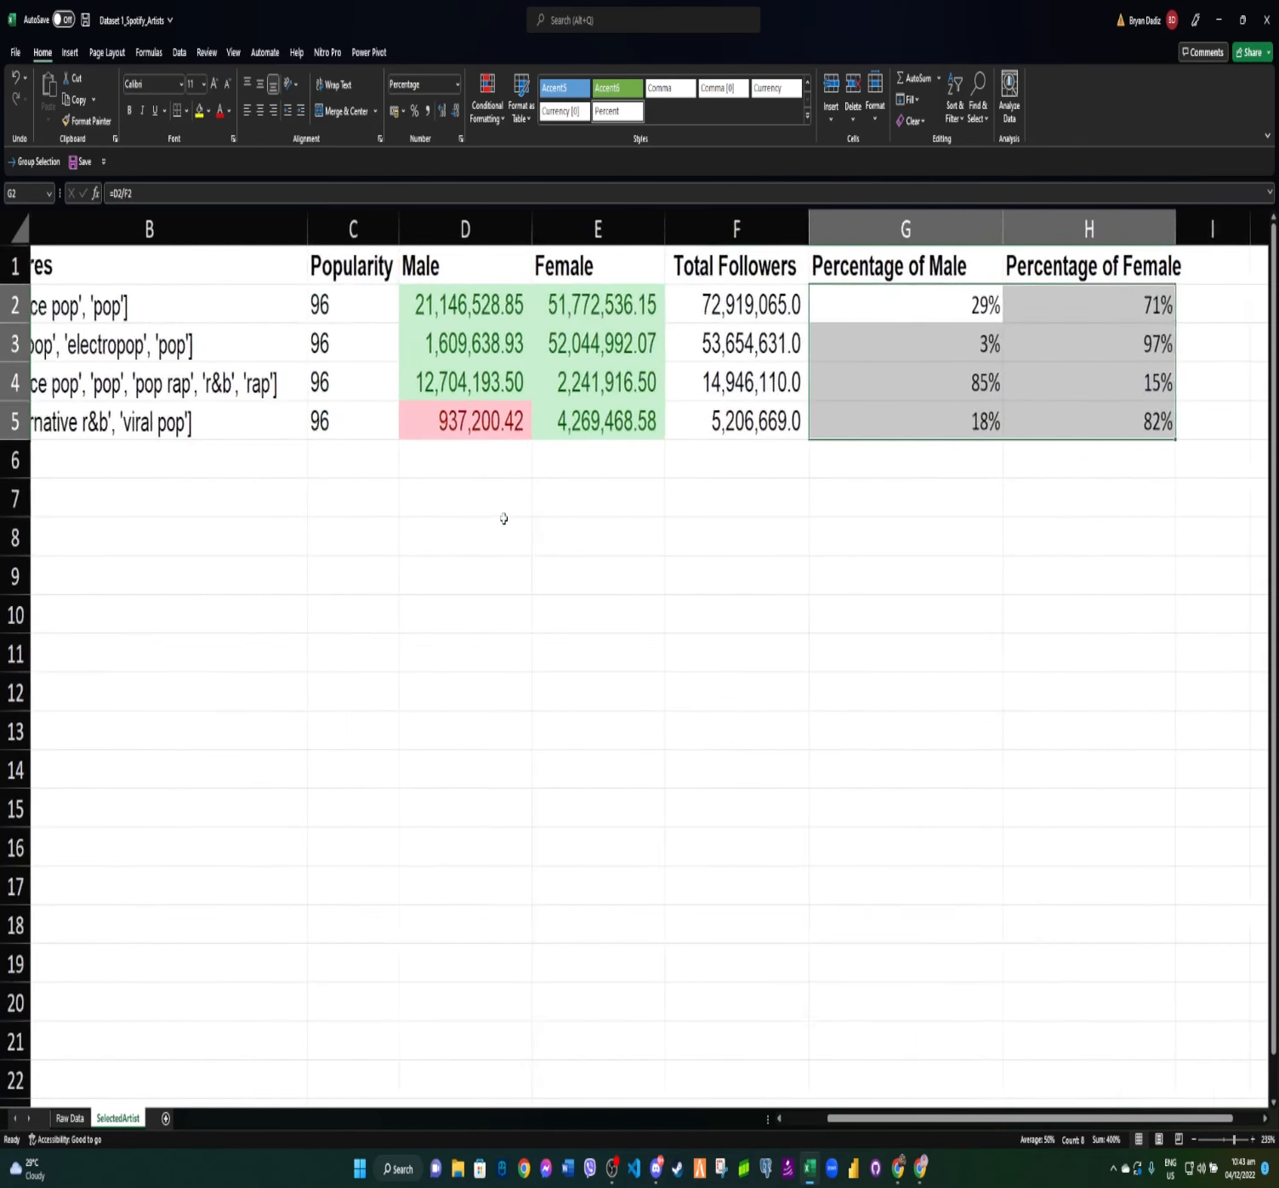
{"action": "scroll", "coordinate": [504, 519], "scroll_direction": "down", "scroll_amount": 1, "text": "ctrl"}
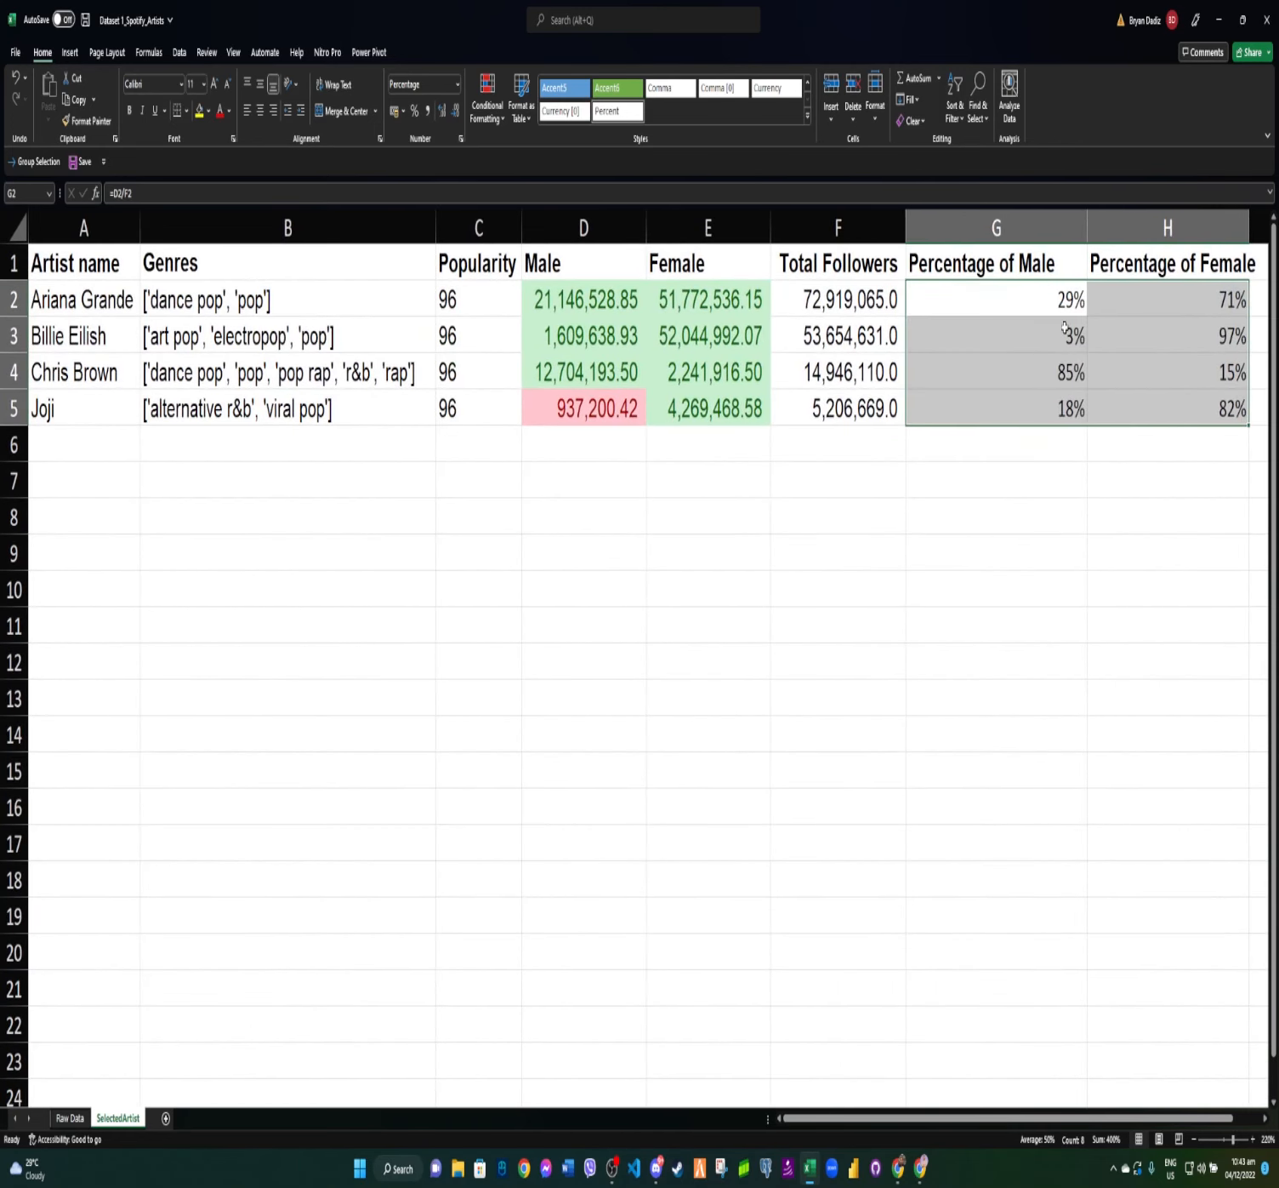
{"action": "left_click", "coordinate": [1039, 292]}
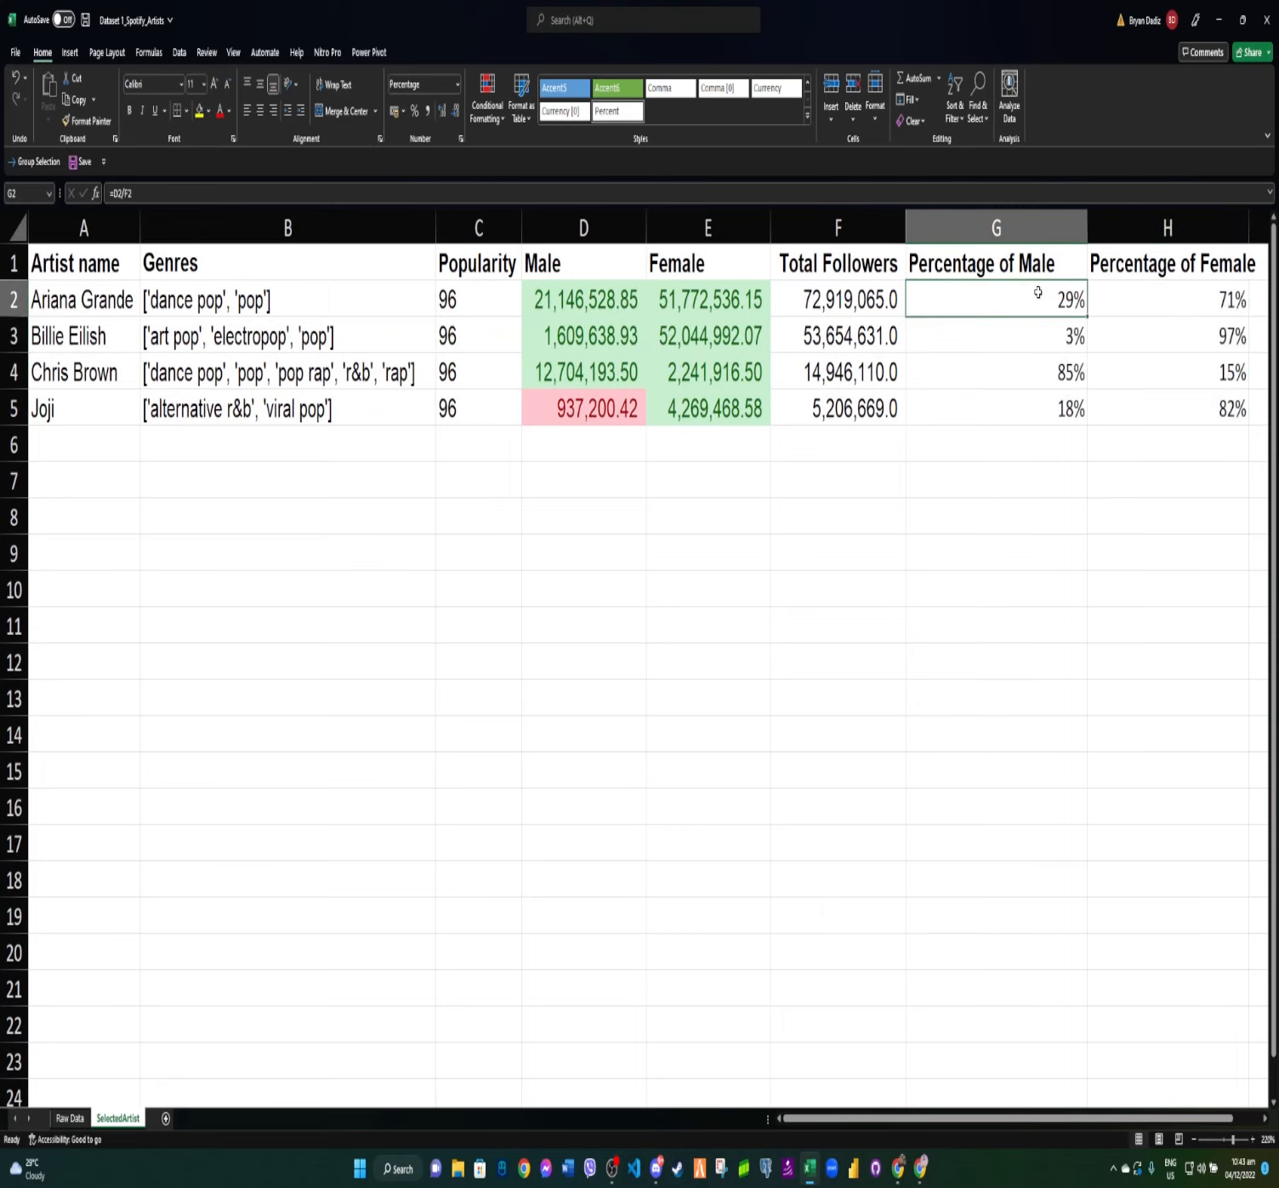
{"action": "left_click", "coordinate": [1146, 293]}
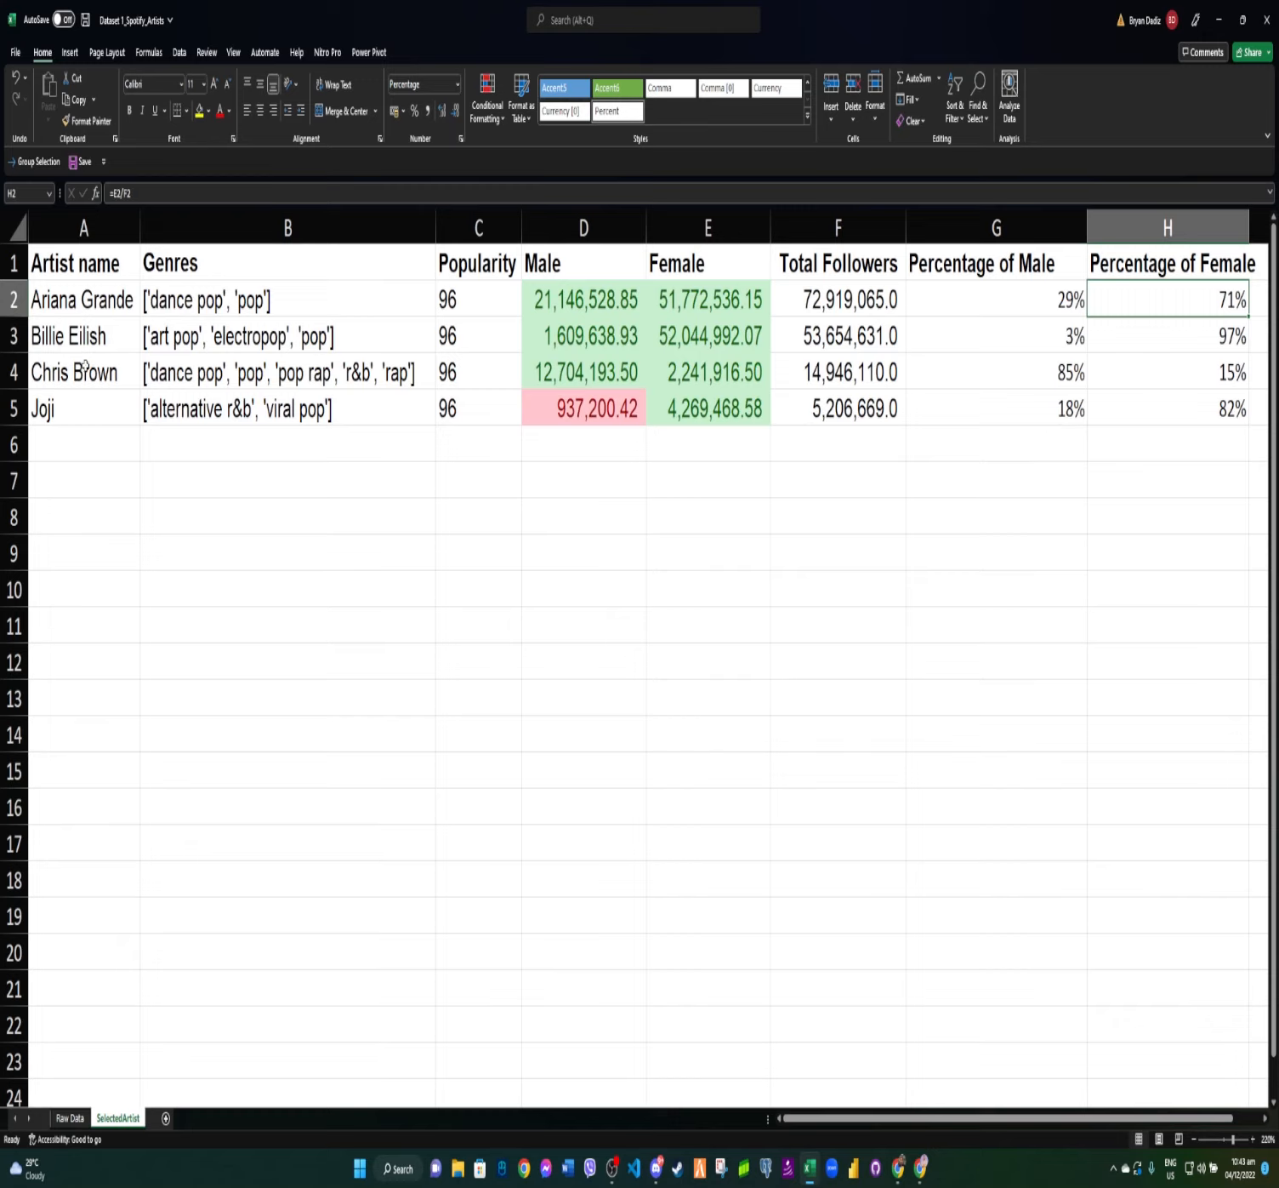
{"action": "left_click", "coordinate": [99, 308]}
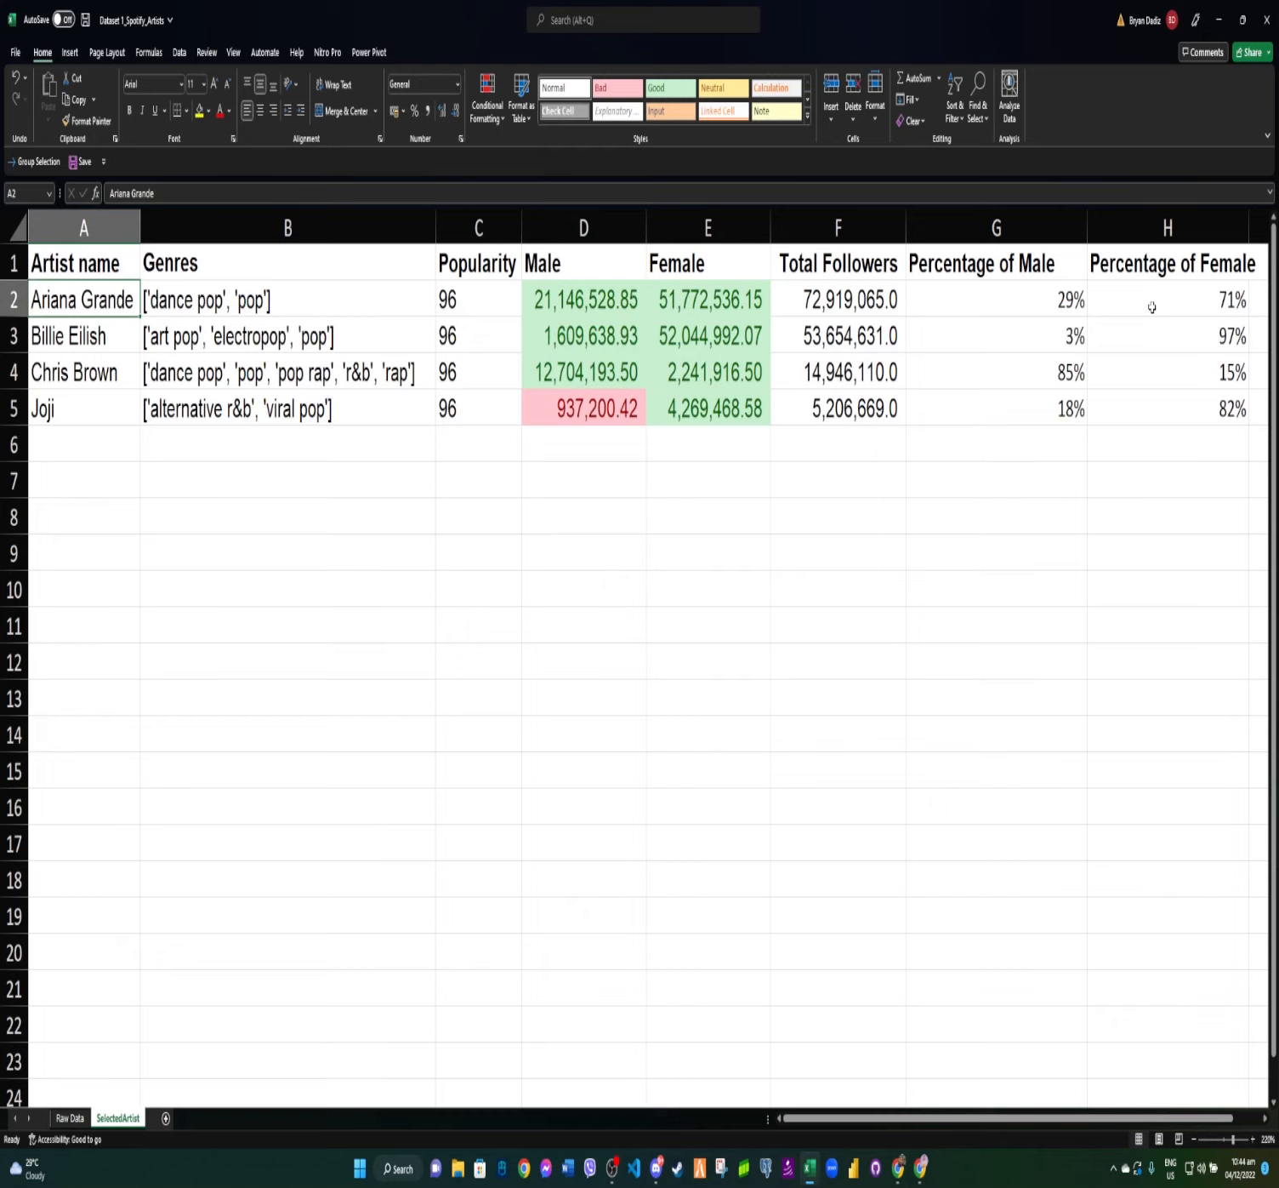
{"action": "left_click", "coordinate": [1066, 309]}
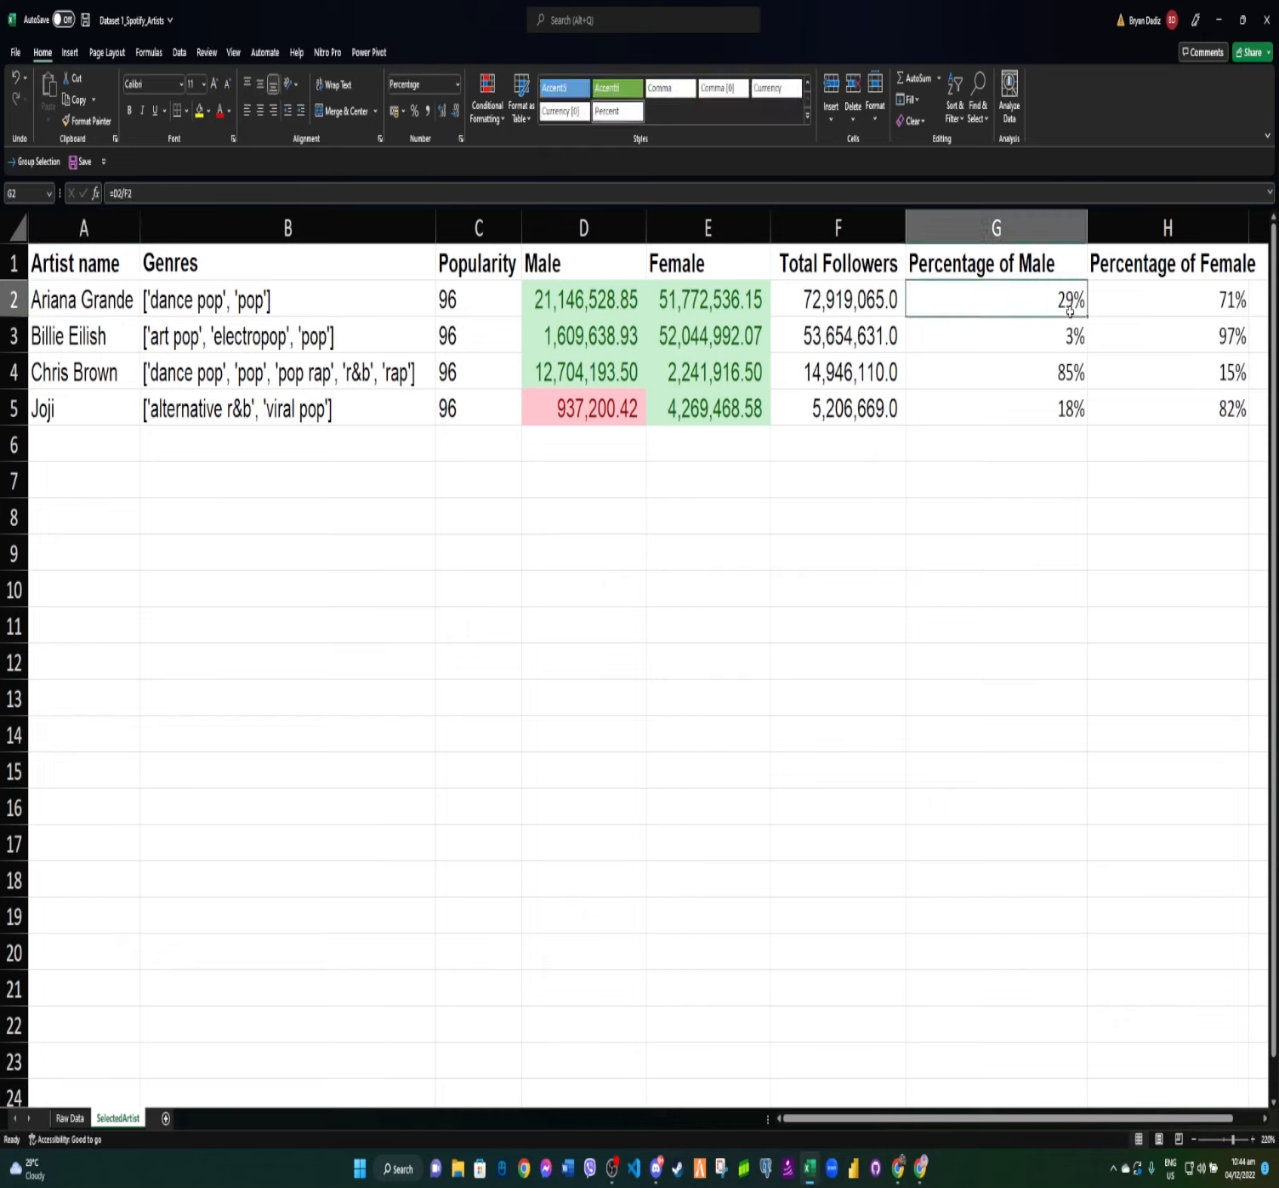
{"action": "left_click", "coordinate": [1154, 314]}
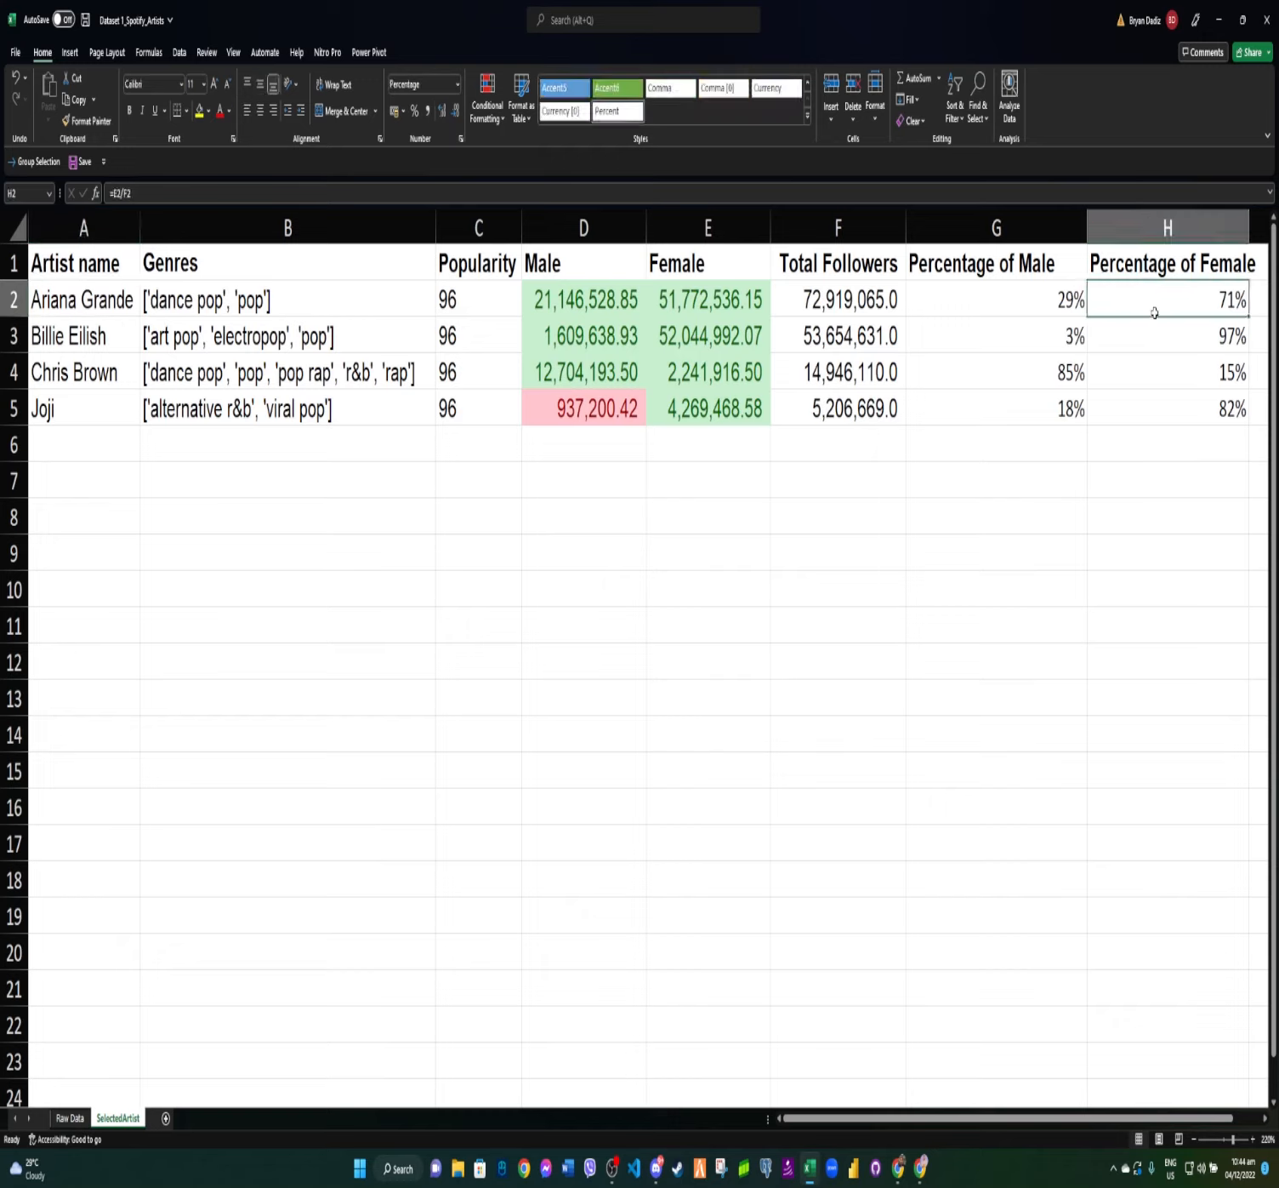
{"action": "left_click", "coordinate": [112, 338]}
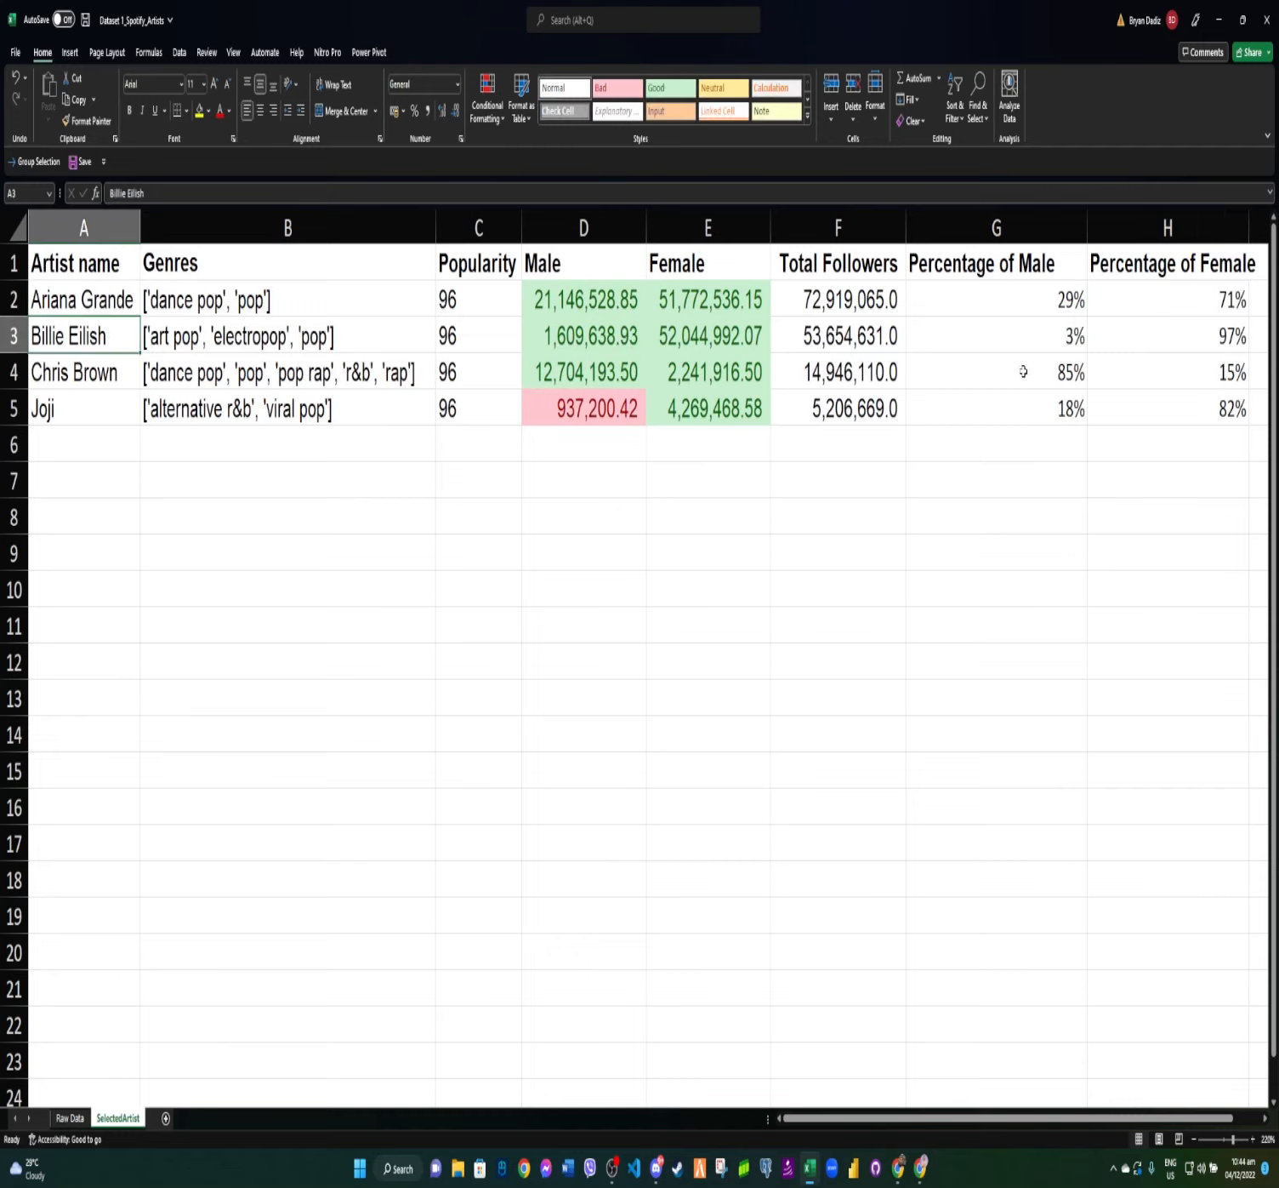
{"action": "left_click", "coordinate": [1054, 341]}
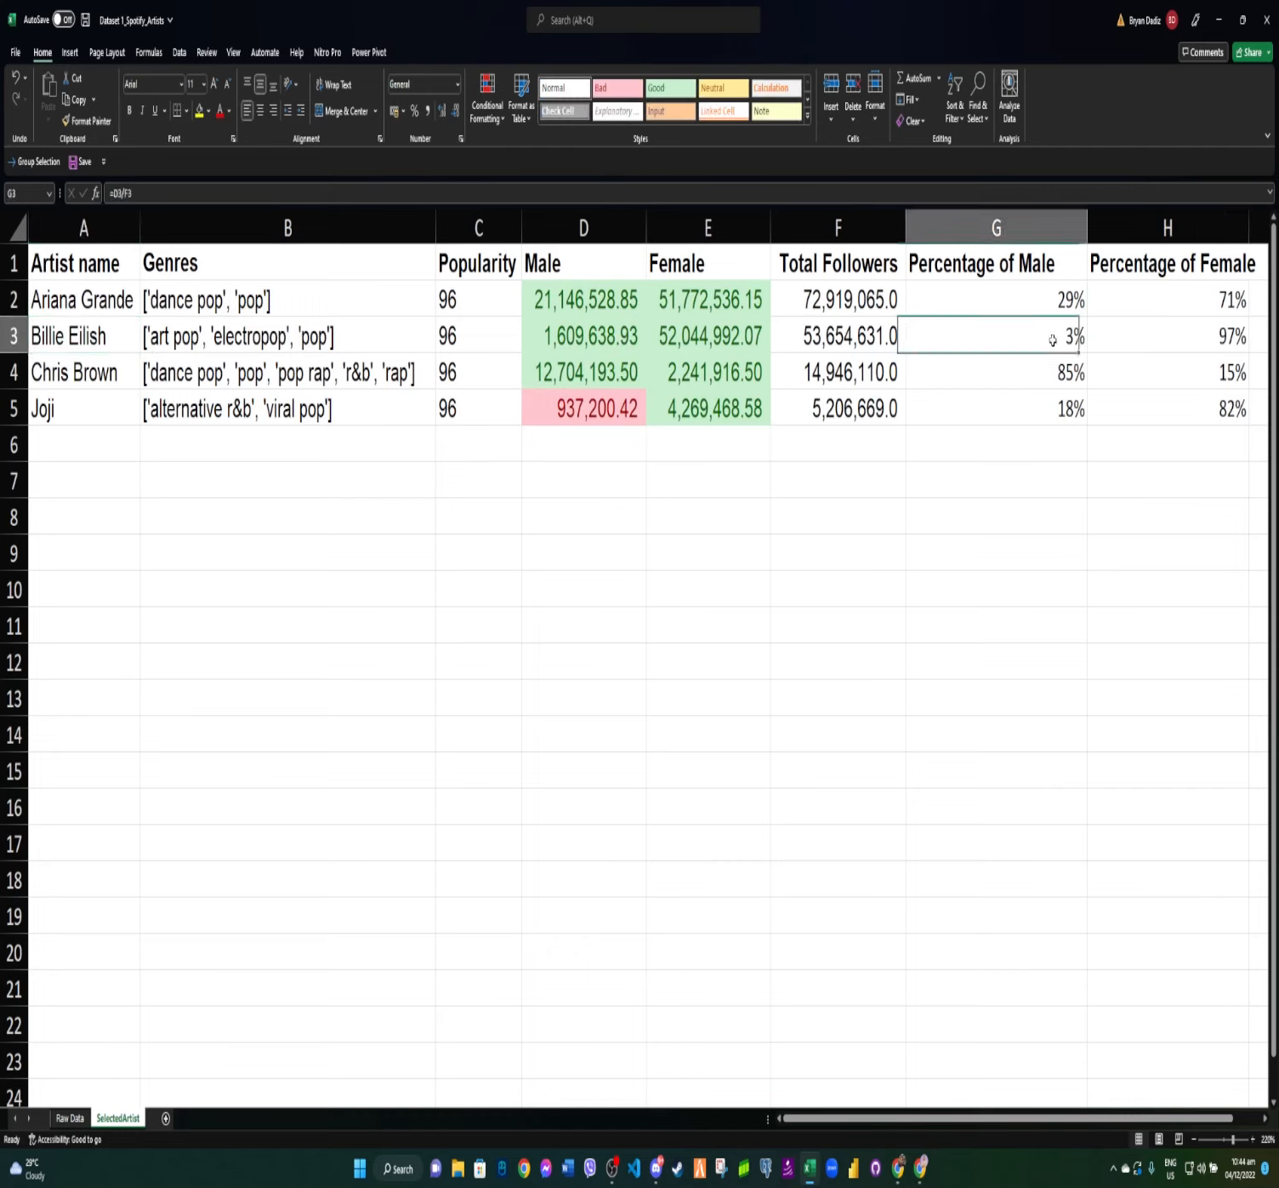
{"action": "left_click", "coordinate": [1203, 337]}
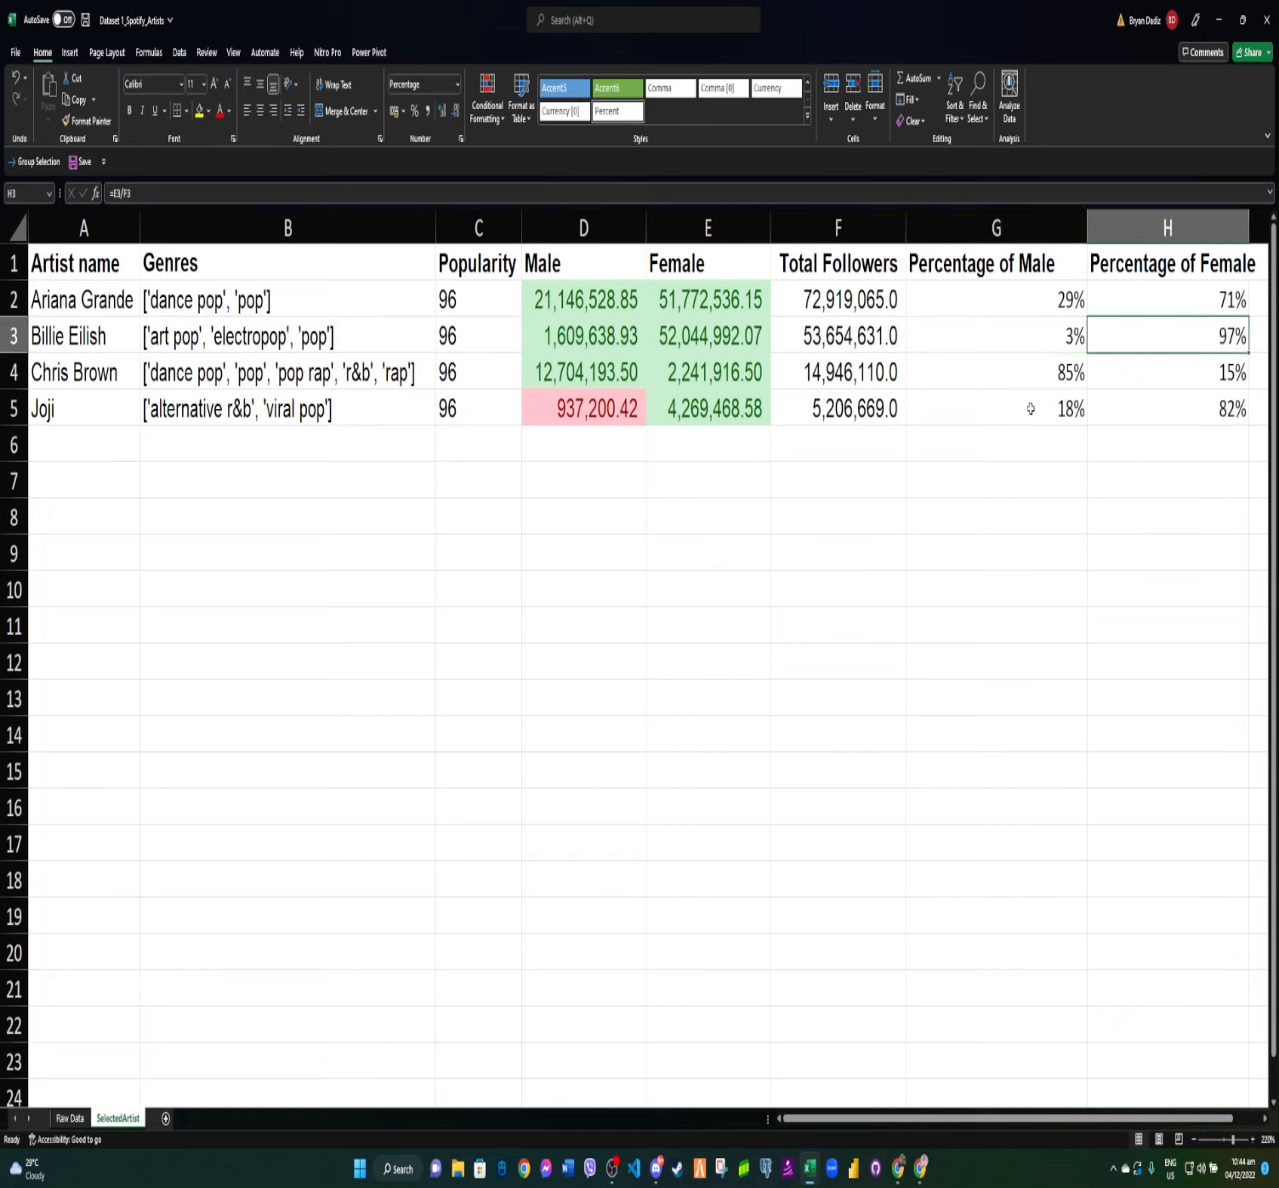
{"action": "left_click", "coordinate": [1043, 372]}
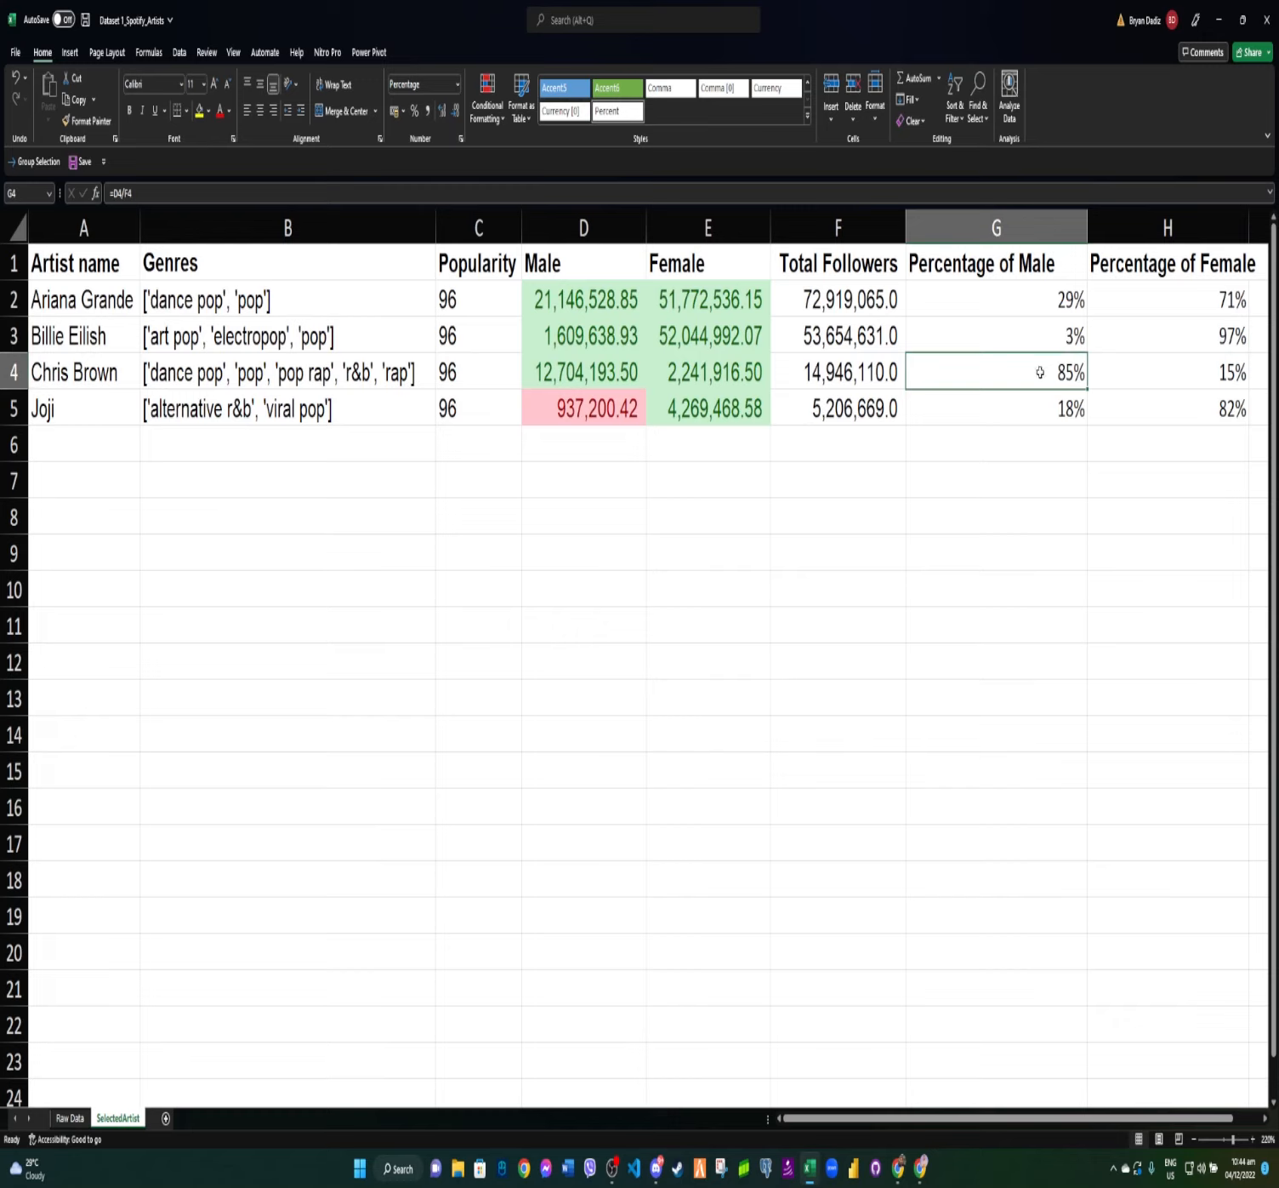
{"action": "left_click", "coordinate": [1176, 385]}
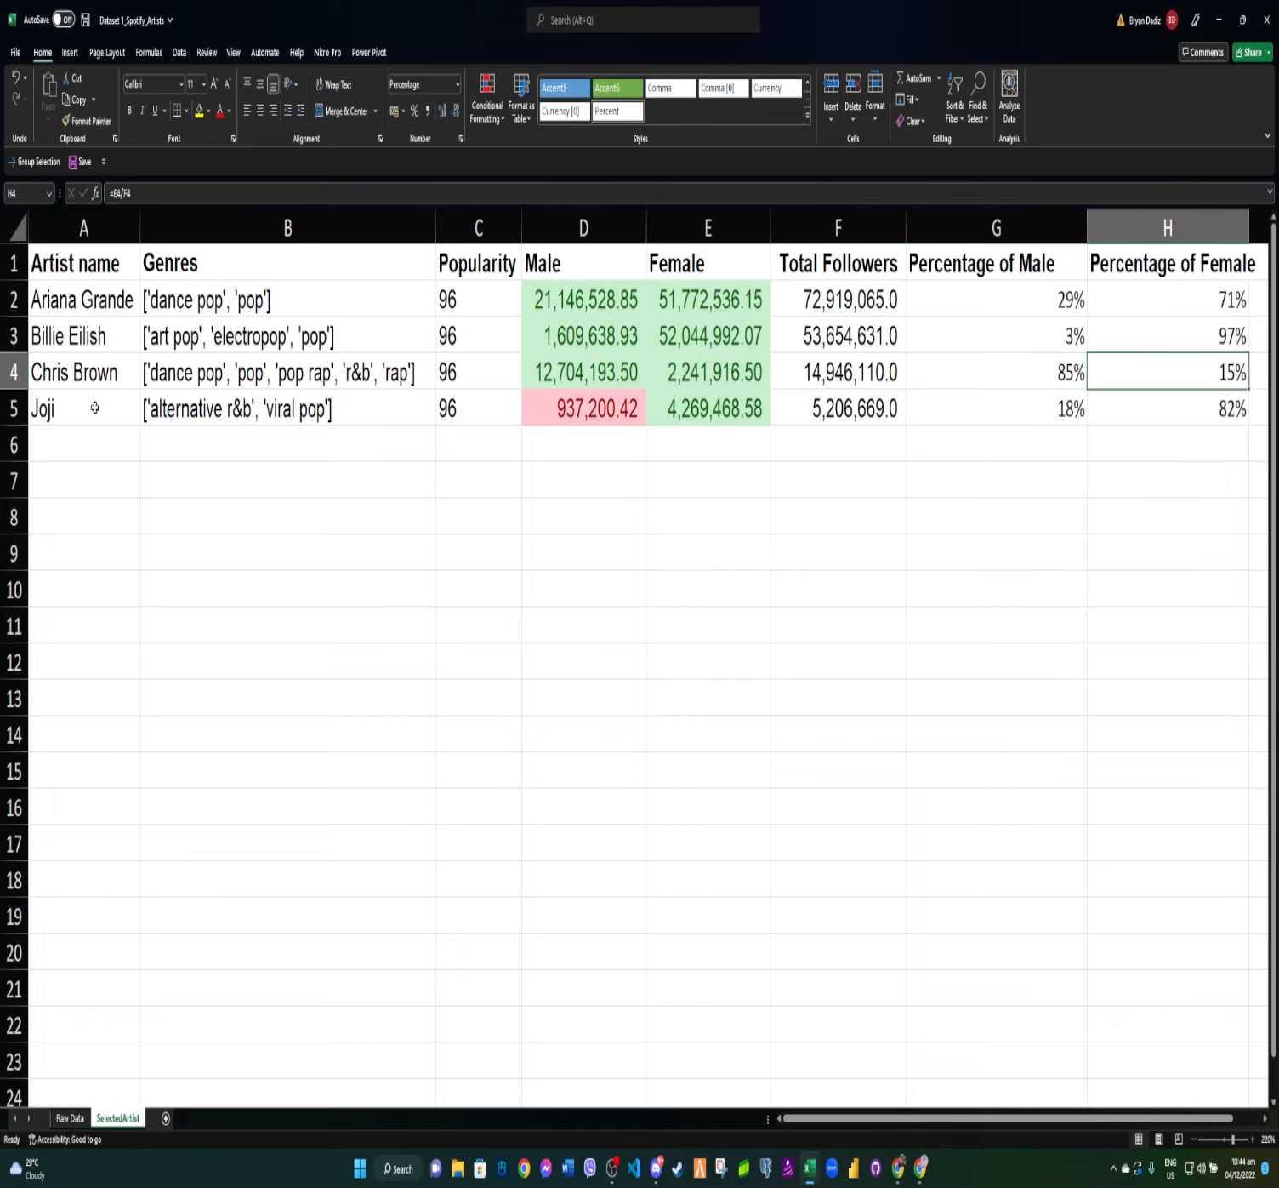
{"action": "left_click", "coordinate": [1142, 418]}
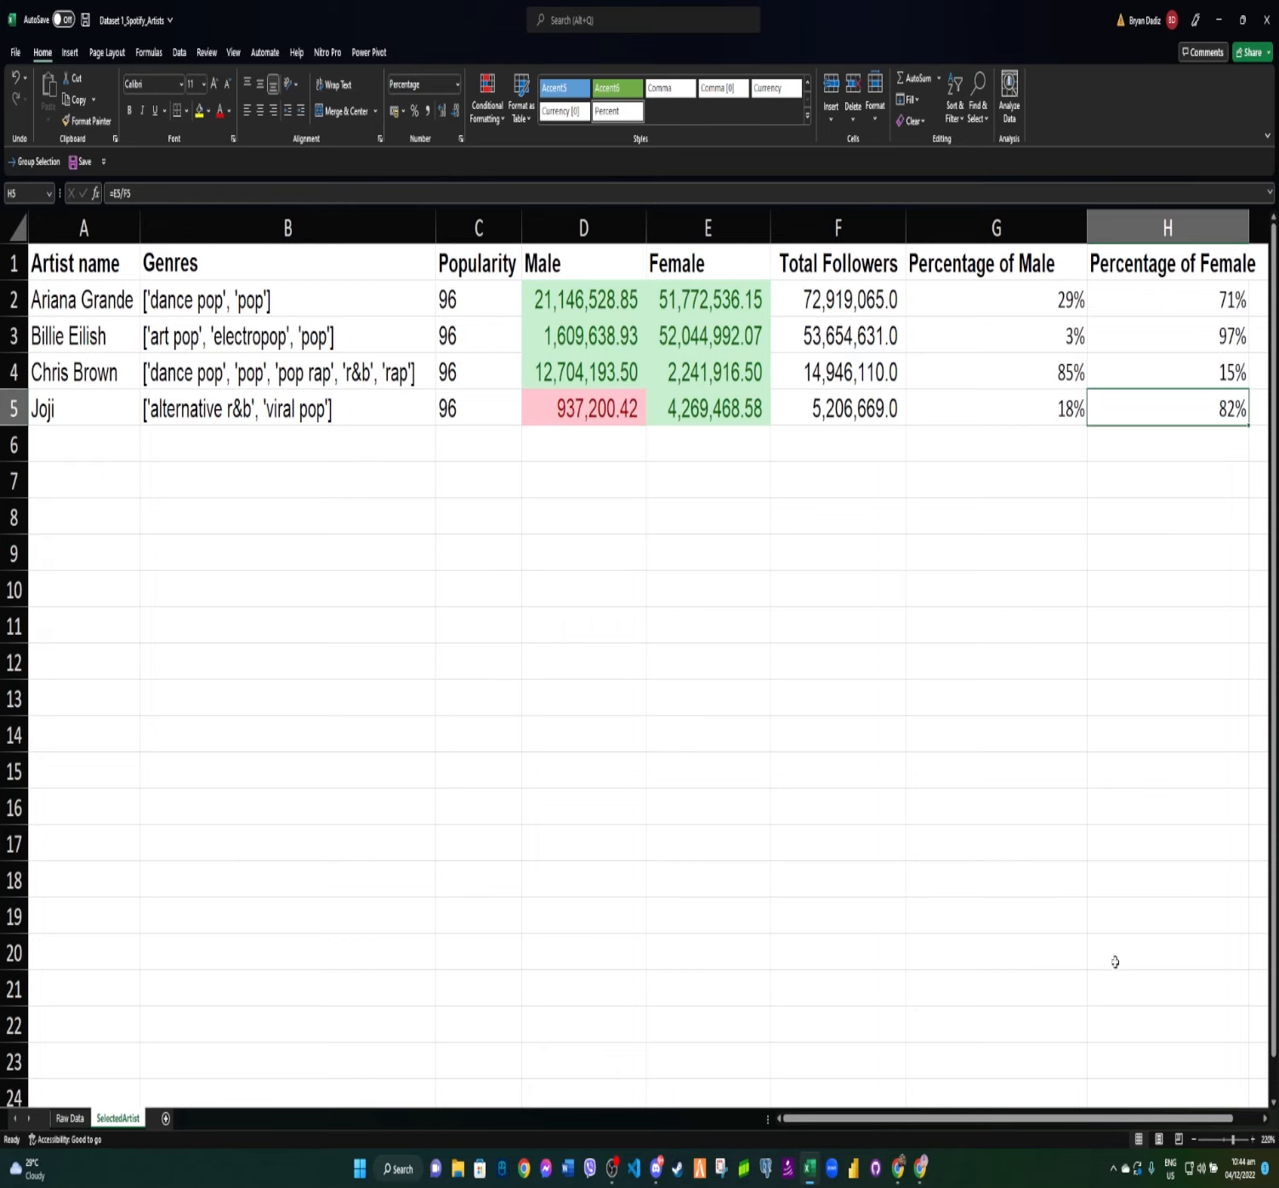
Insert a 2-D pie chart from the artist names in A1:A5 and the Percentage of Male values in G1:G5.
{"action": "left_click_drag", "start_coordinate": [1103, 1119], "coordinate": [881, 1121]}
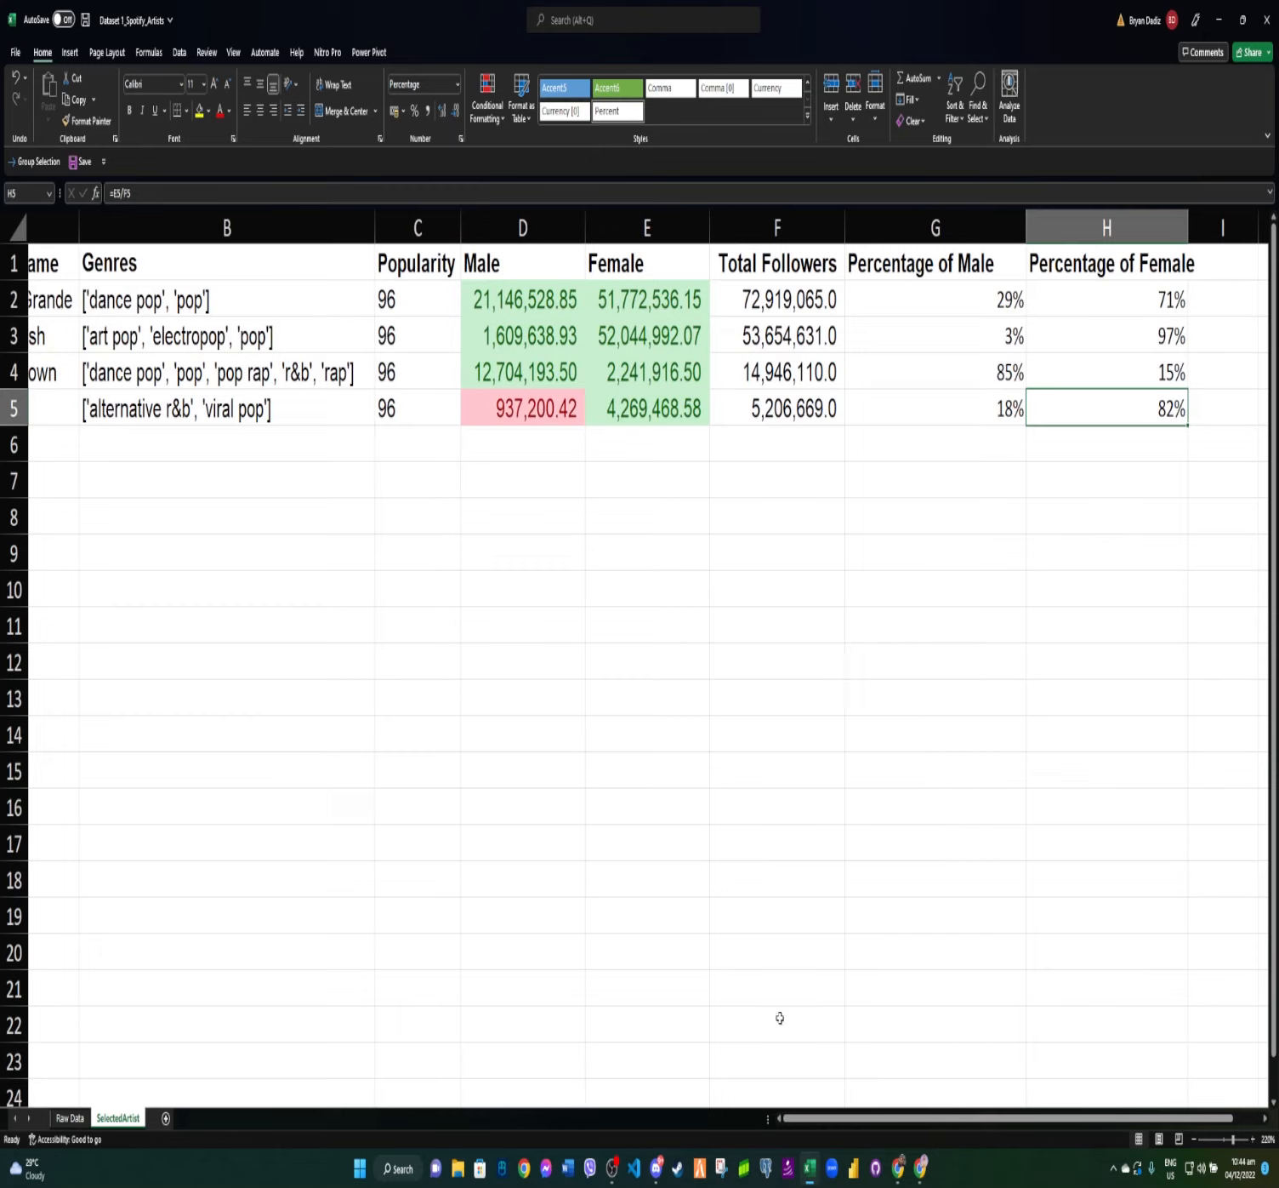
{"action": "left_click", "coordinate": [372, 308]}
{"action": "key", "text": "Left"}
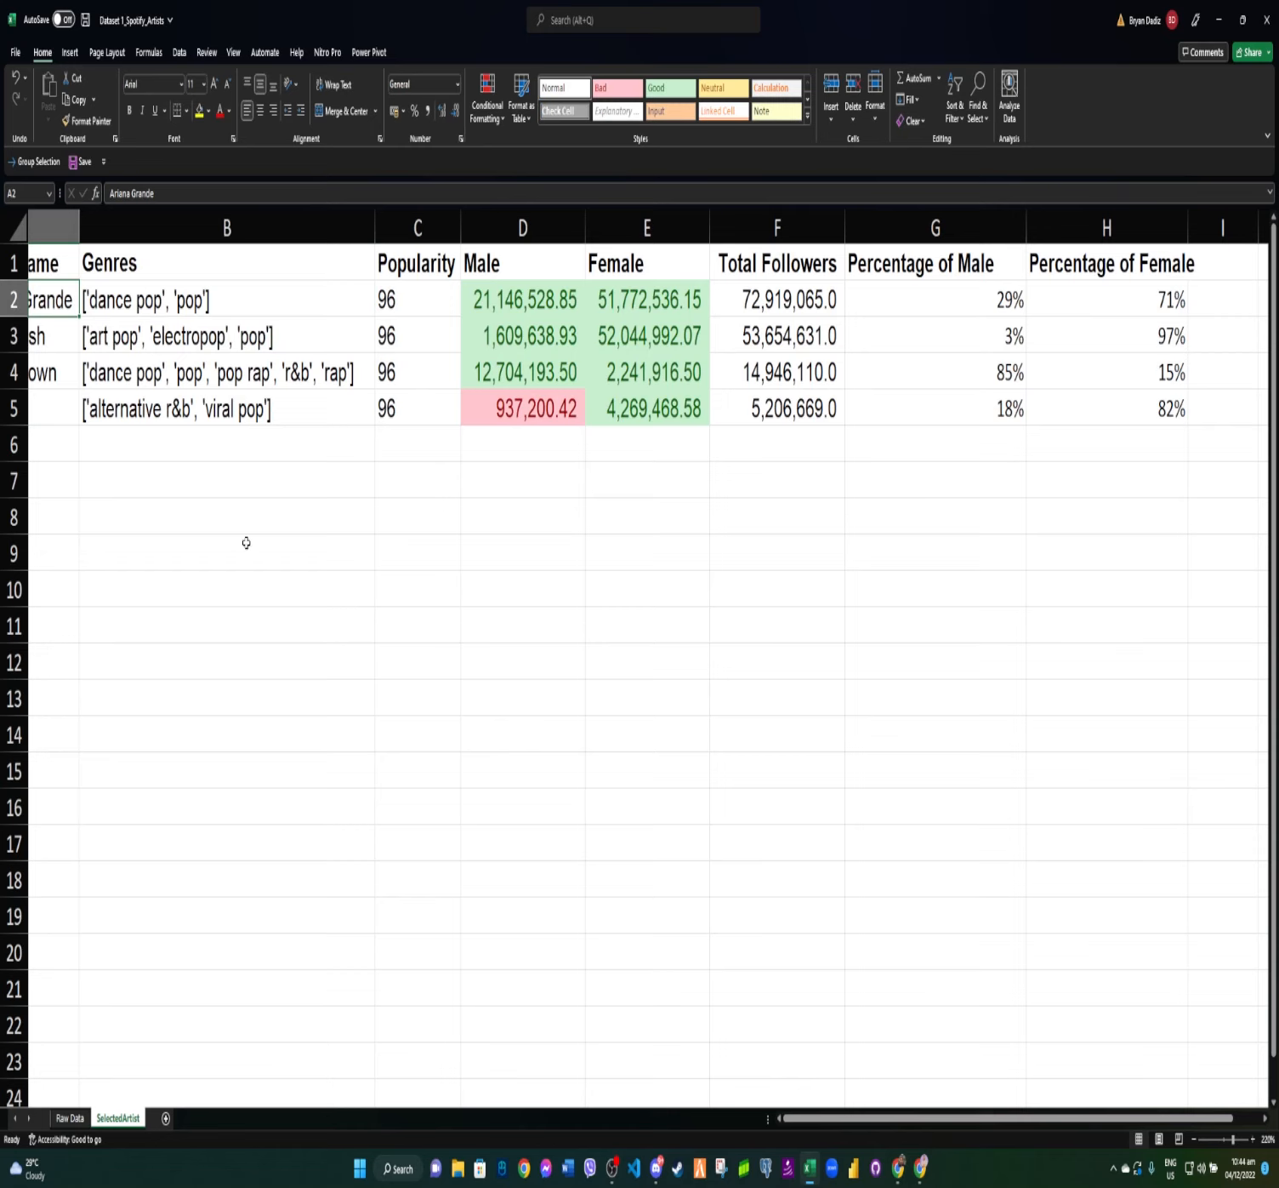
{"action": "scroll", "coordinate": [204, 553], "scroll_direction": "left", "scroll_amount": 1}
{"action": "scroll", "coordinate": [165, 545], "scroll_direction": "up", "scroll_amount": 4}
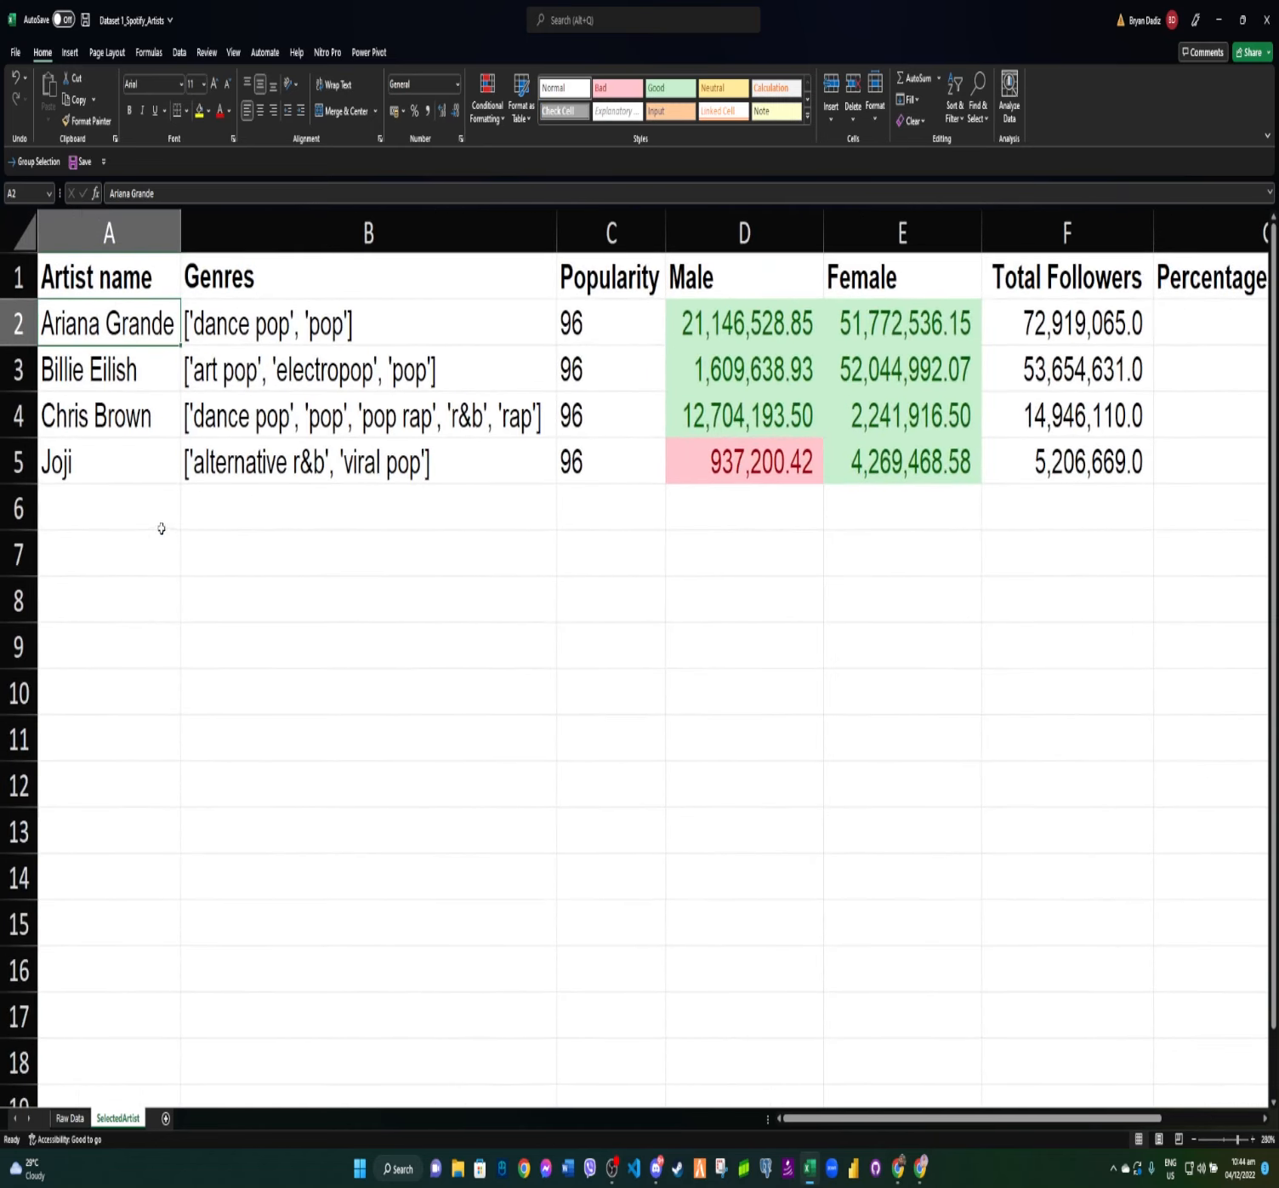
{"action": "left_click", "coordinate": [123, 285]}
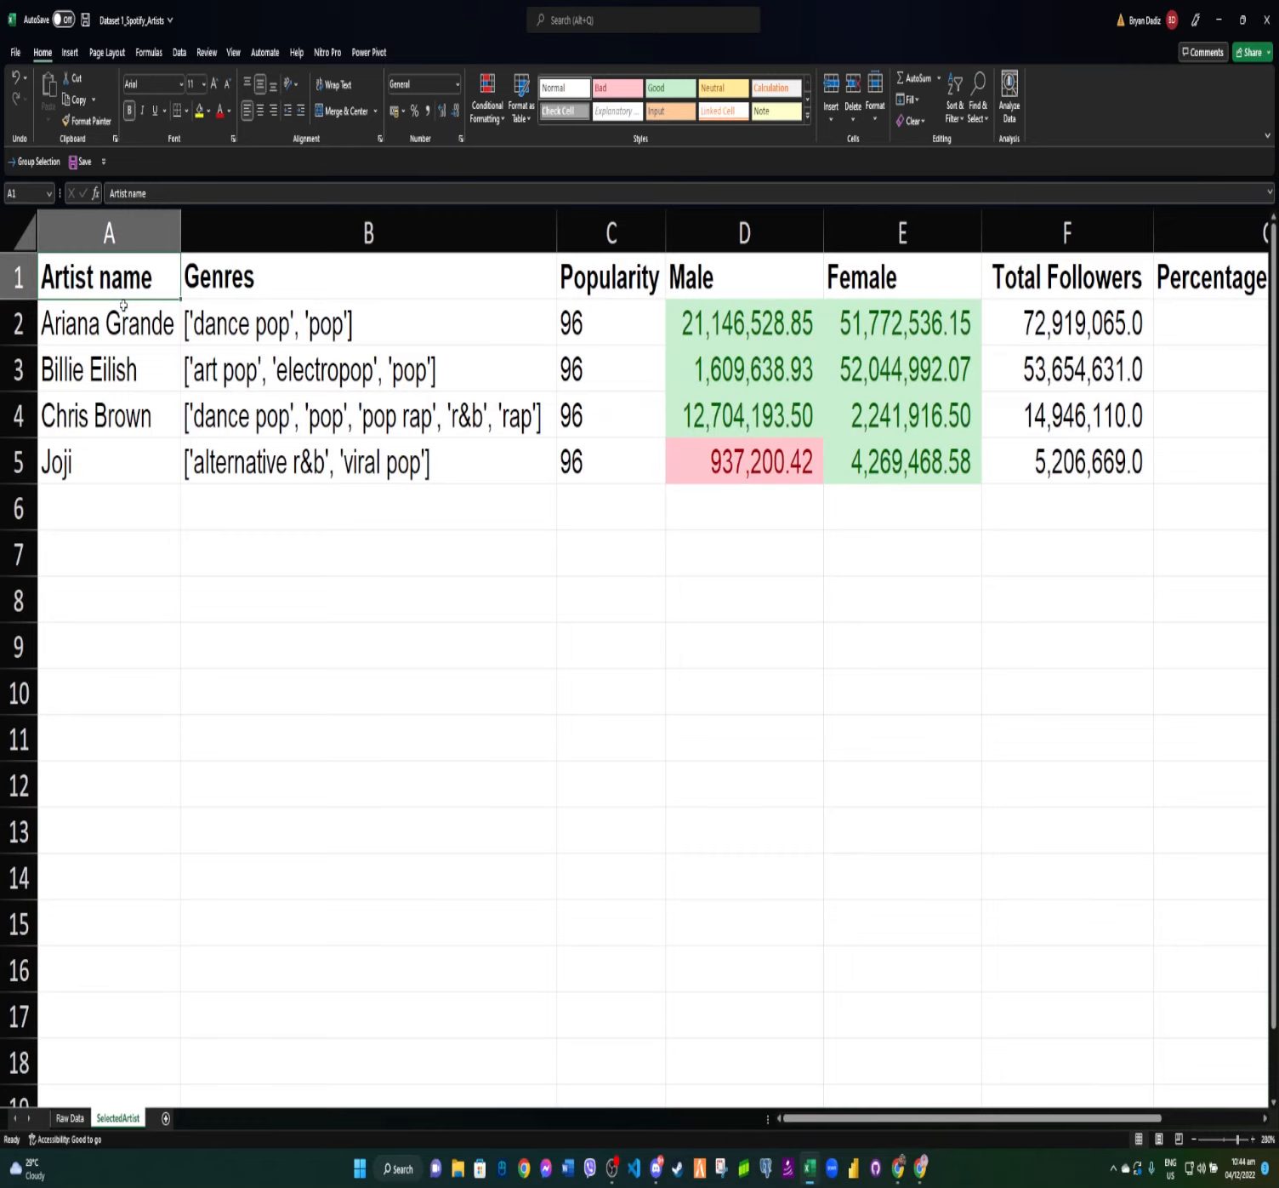
{"action": "key", "text": "ctrl+shift+Down"}
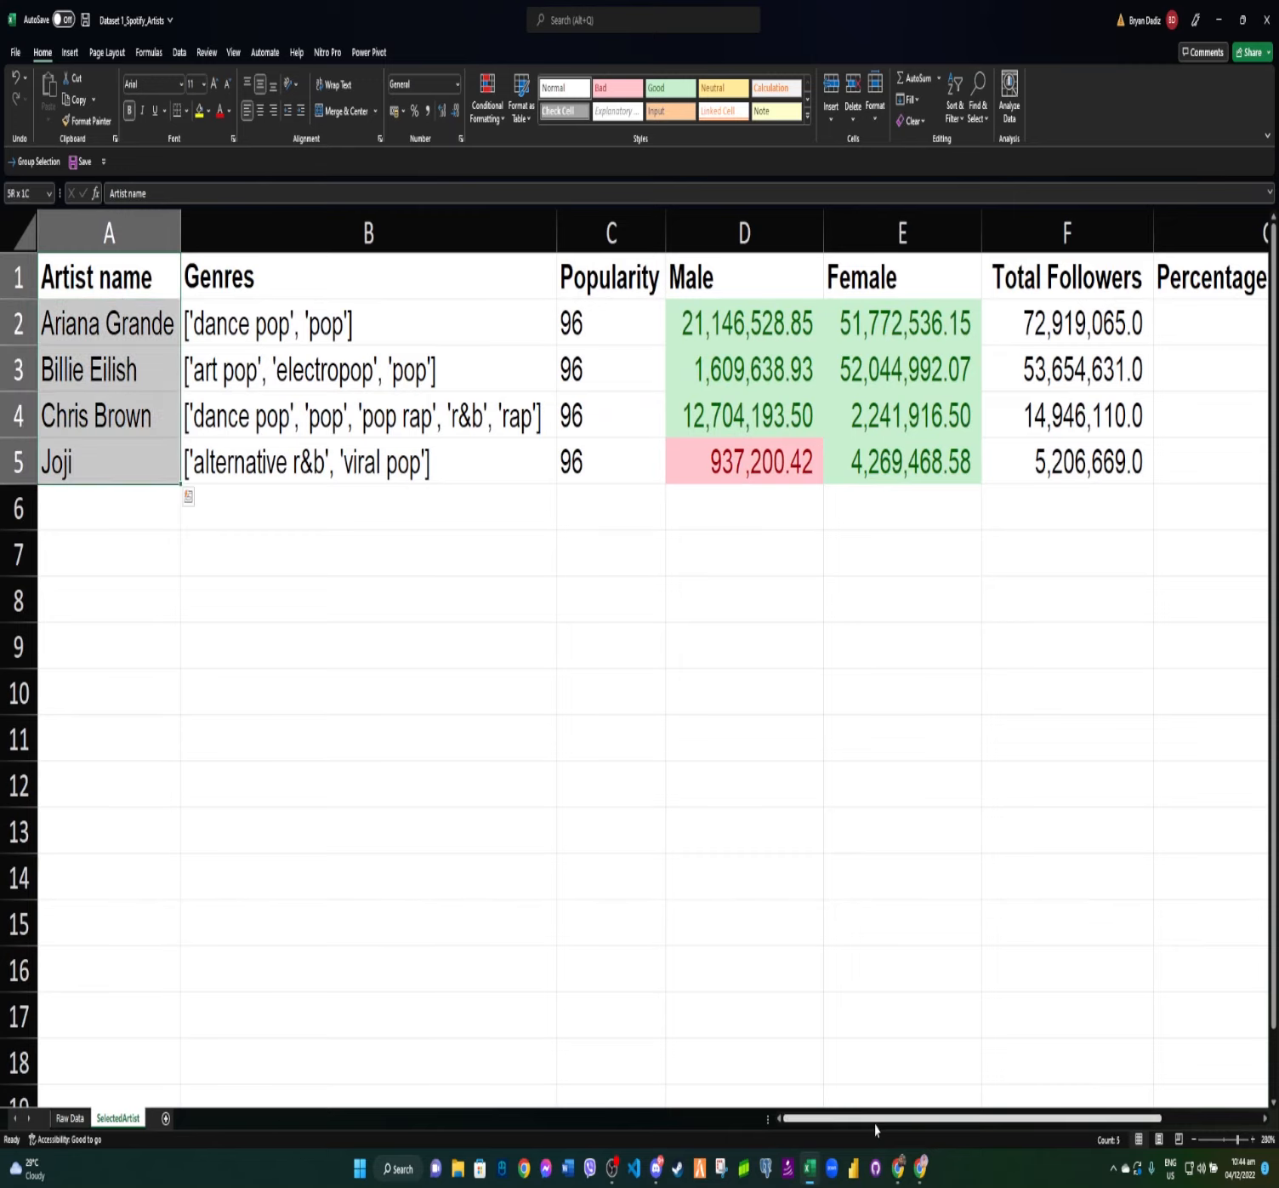
{"action": "left_click_drag", "start_coordinate": [876, 1125], "coordinate": [982, 1120]}
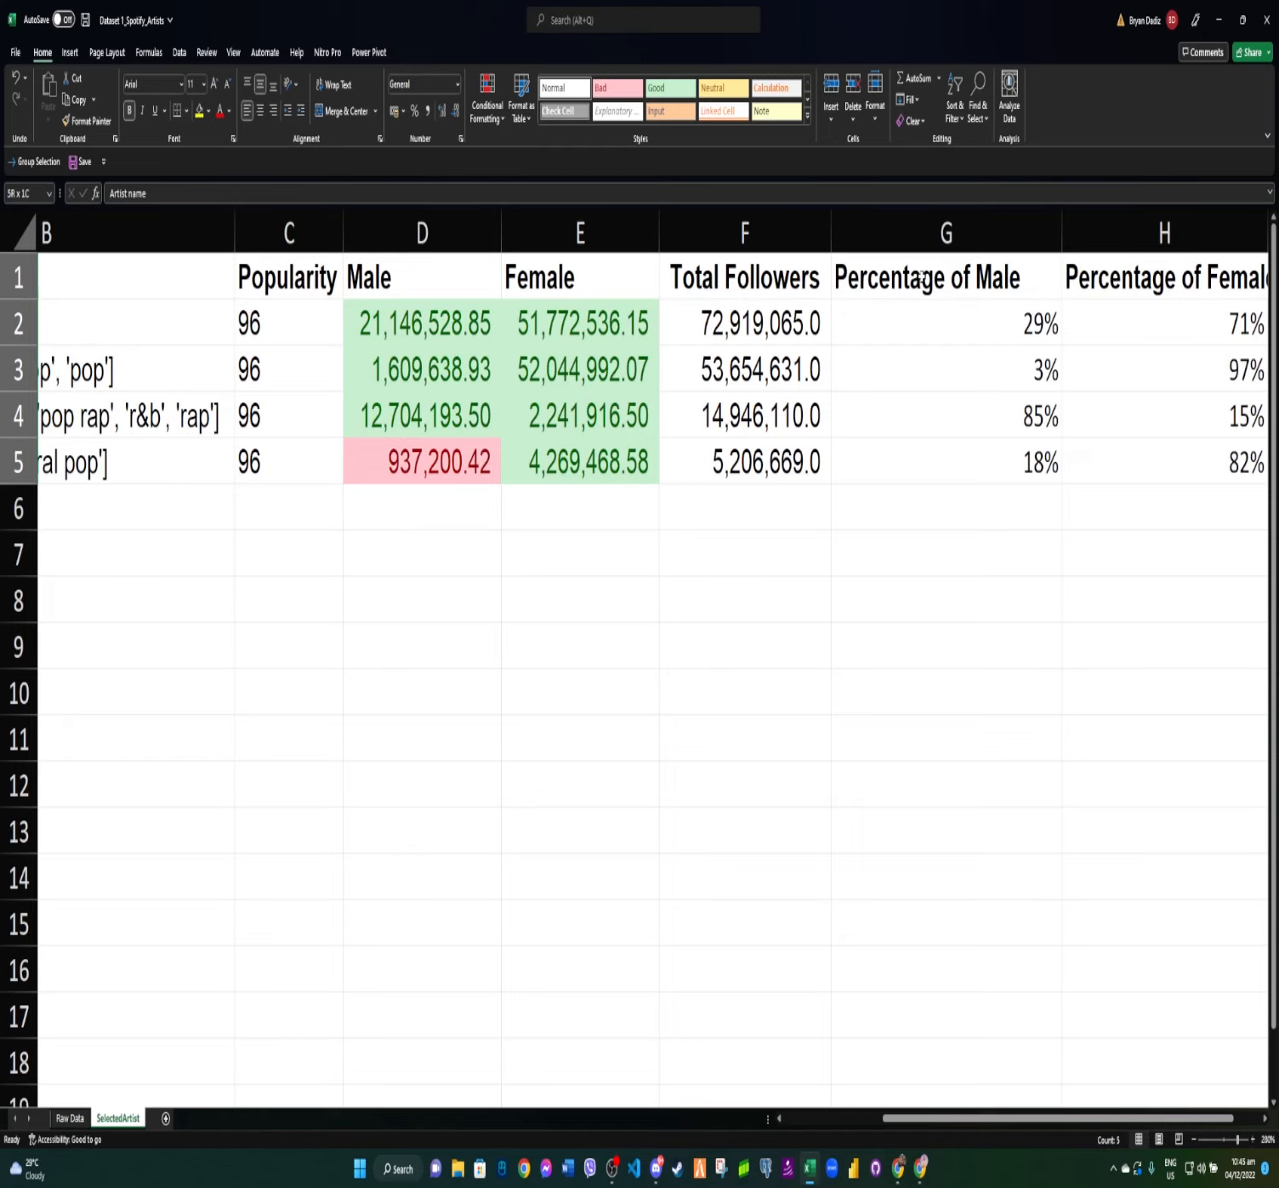
{"action": "left_click", "coordinate": [922, 276]}
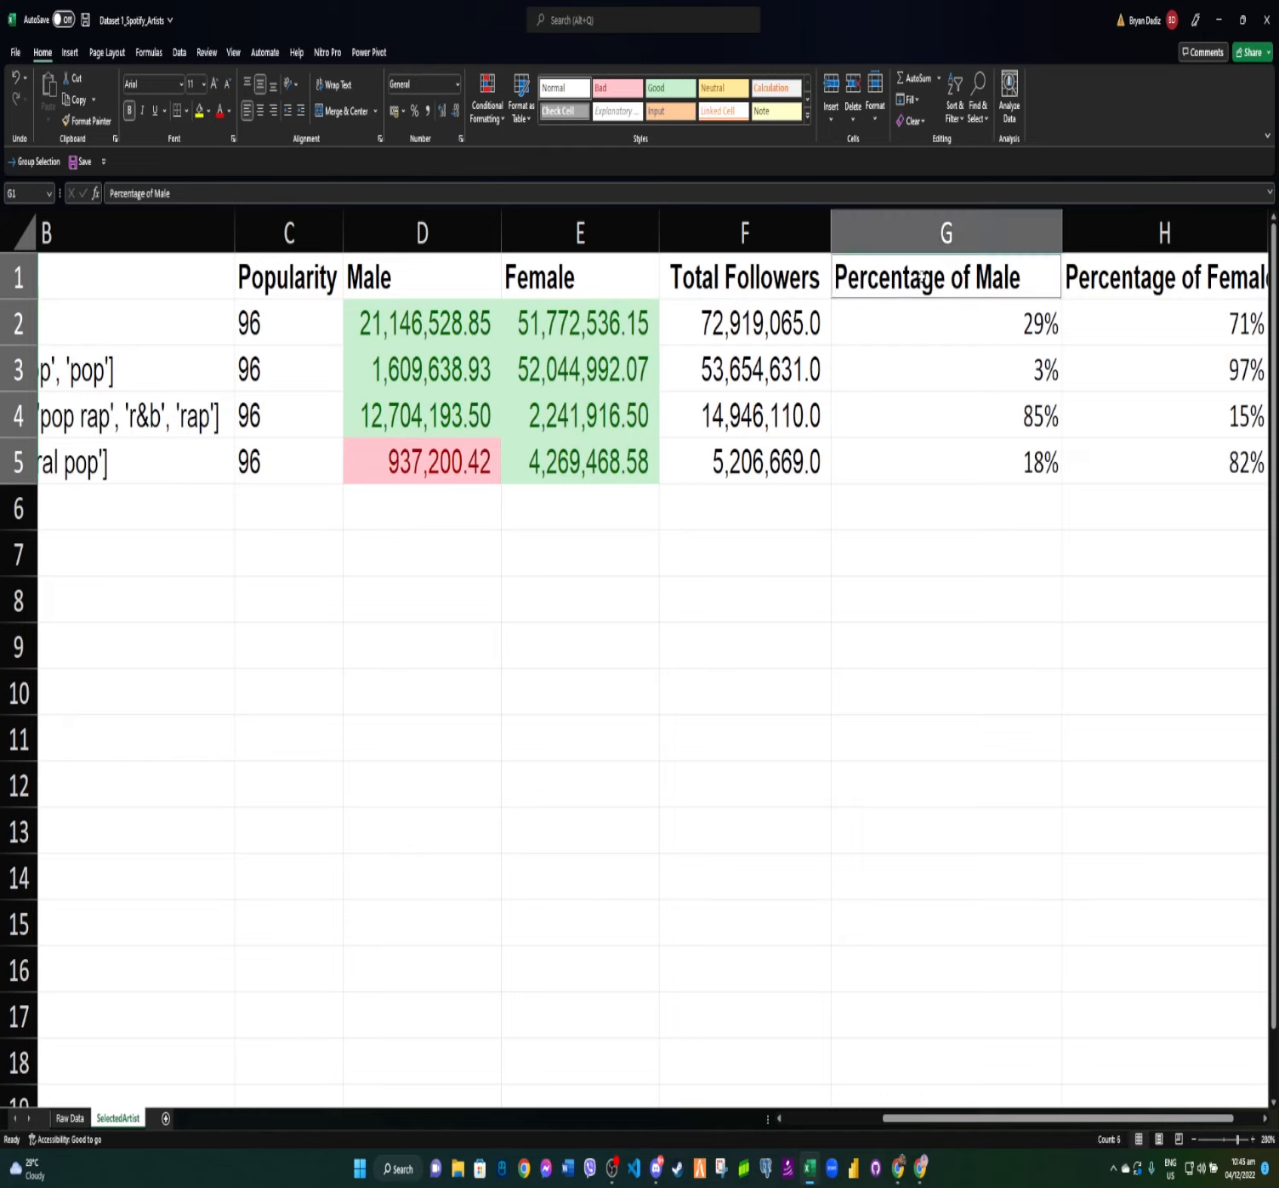
{"action": "left_click", "coordinate": [944, 470], "text": "shift"}
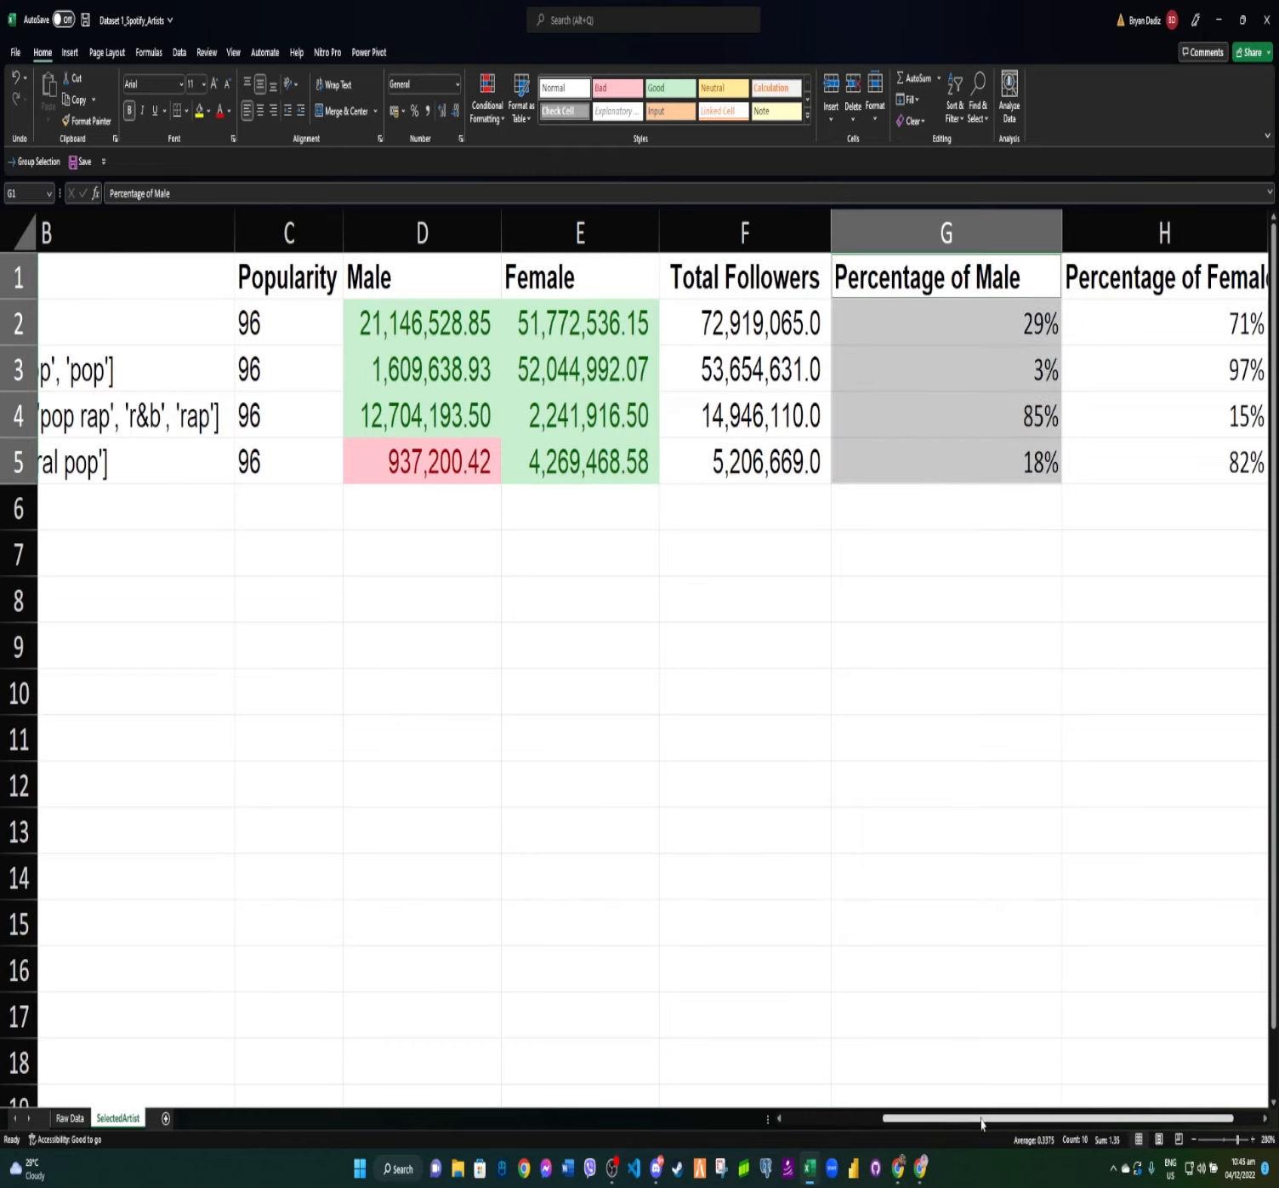
{"action": "left_click_drag", "start_coordinate": [983, 1121], "coordinate": [1011, 1145]}
{"action": "left_click_drag", "start_coordinate": [1011, 1146], "coordinate": [884, 1144]}
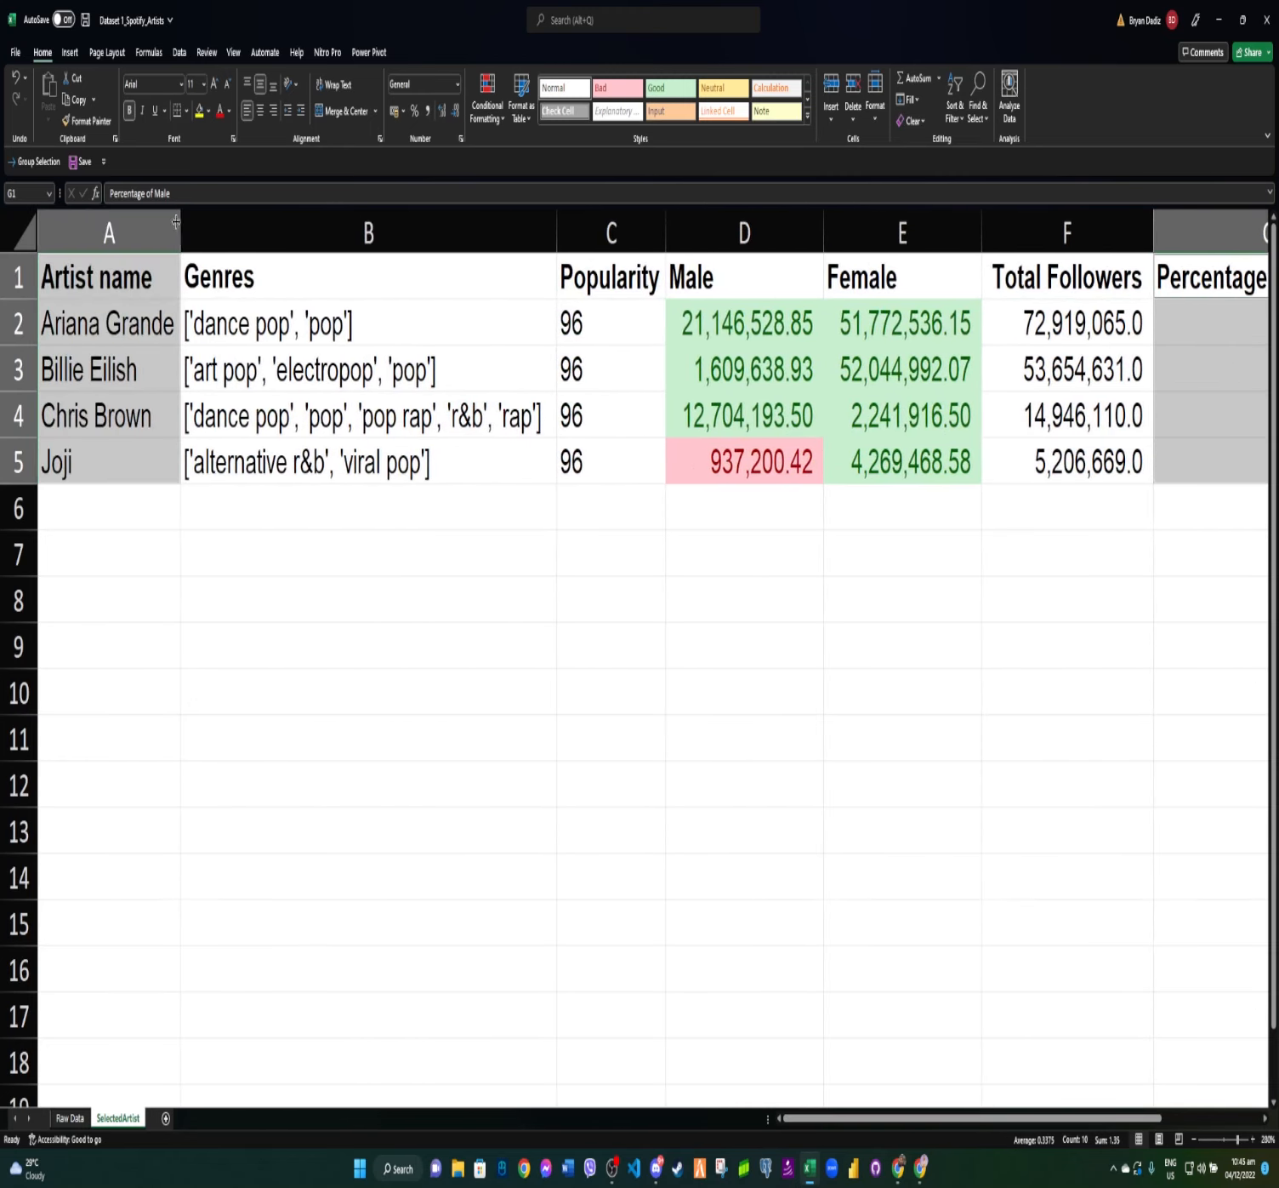
{"action": "left_click", "coordinate": [71, 55]}
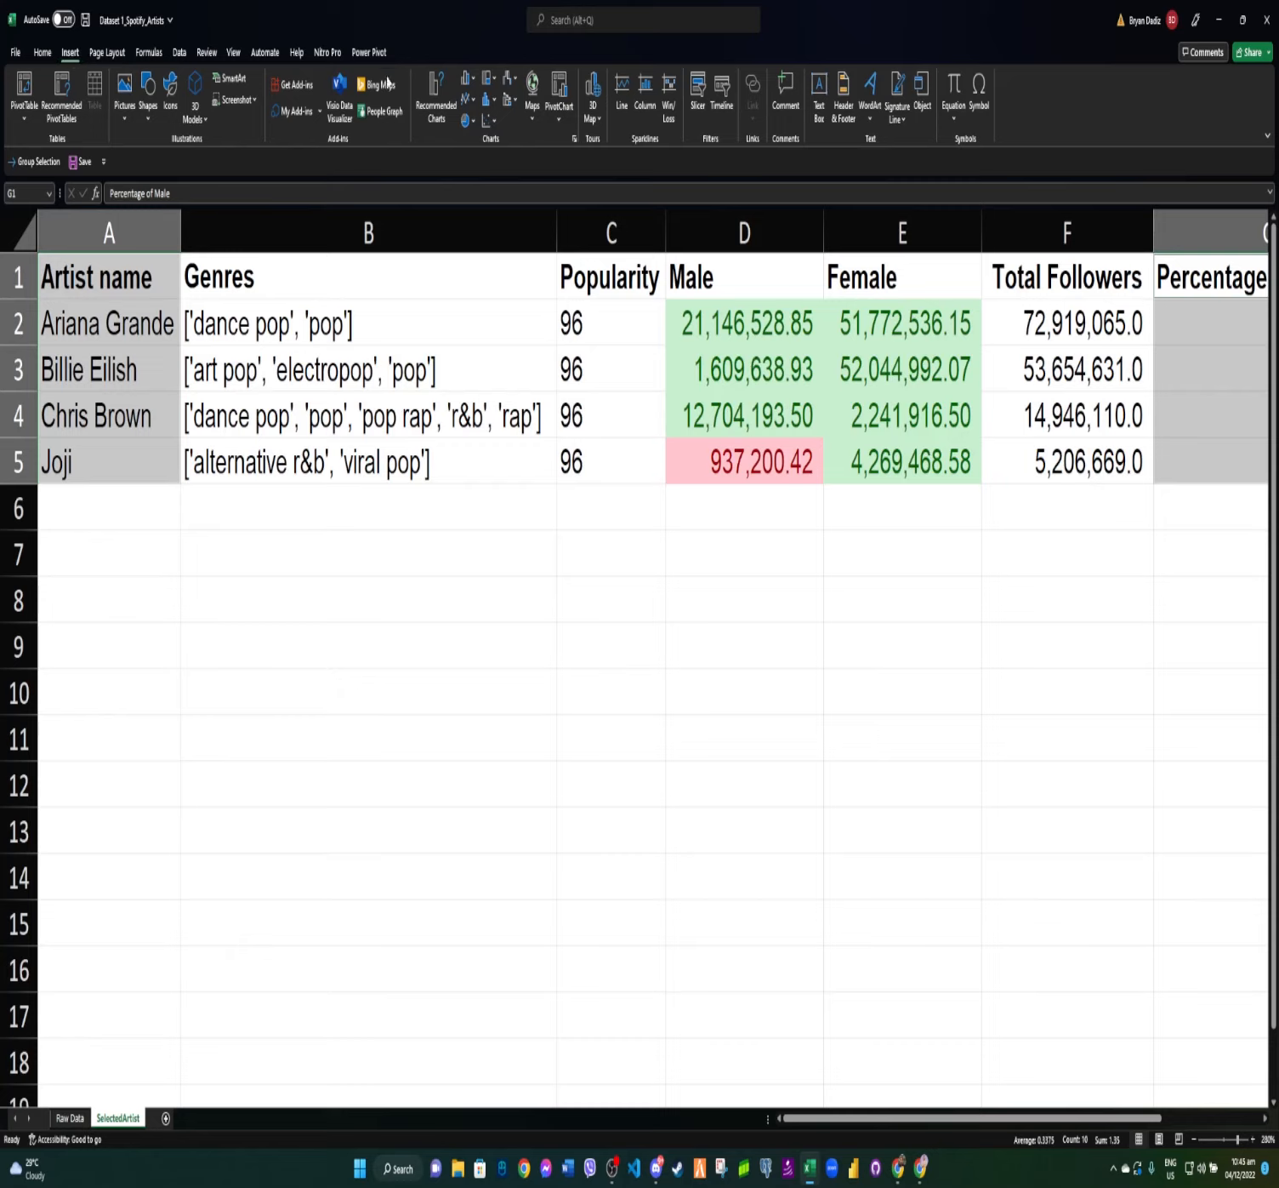
{"action": "left_click", "coordinate": [466, 121]}
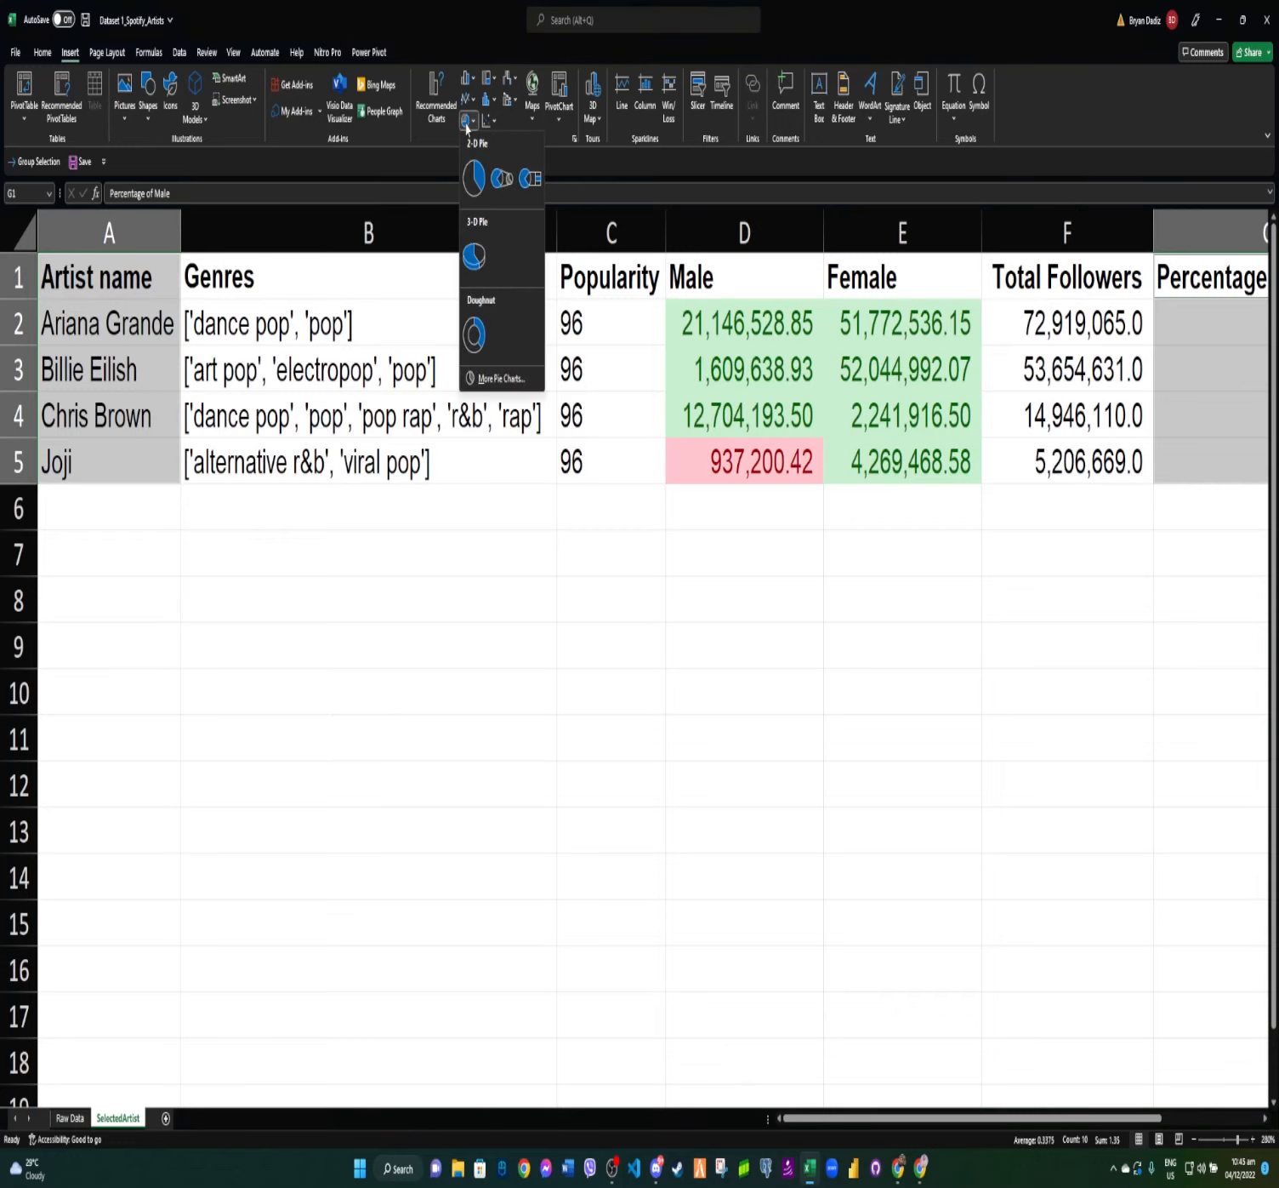
{"action": "left_click", "coordinate": [481, 189]}
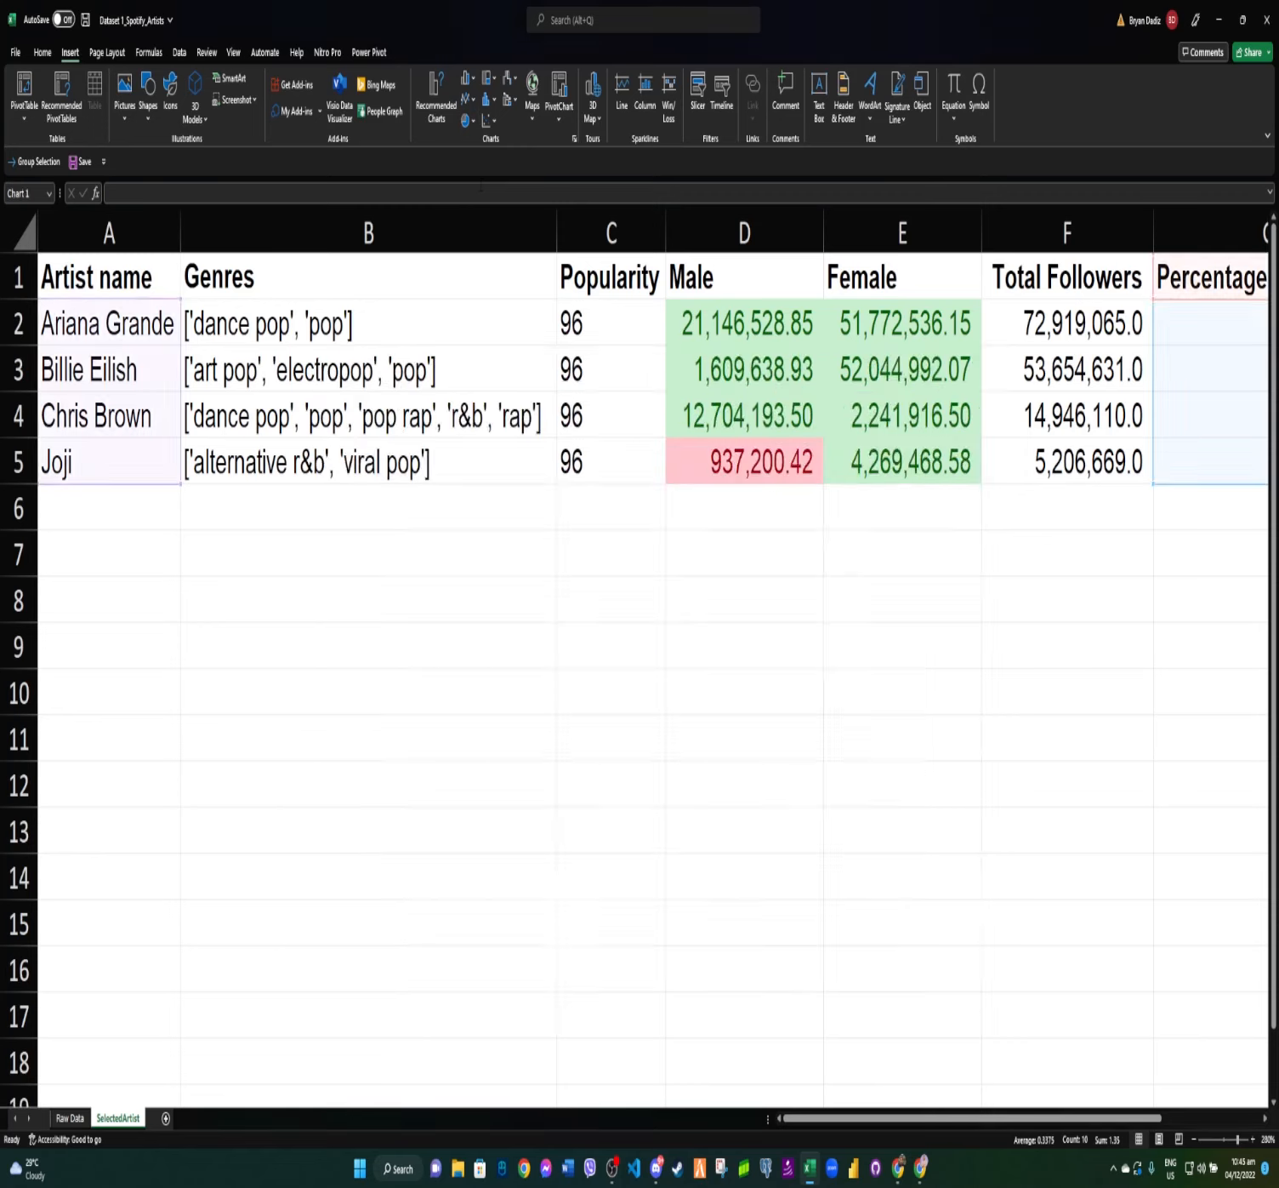
Move the Percentage of Male pie chart below the table, covering about rows 8 to 22 across columns A to D.
{"action": "left_click_drag", "start_coordinate": [834, 417], "coordinate": [794, 640]}
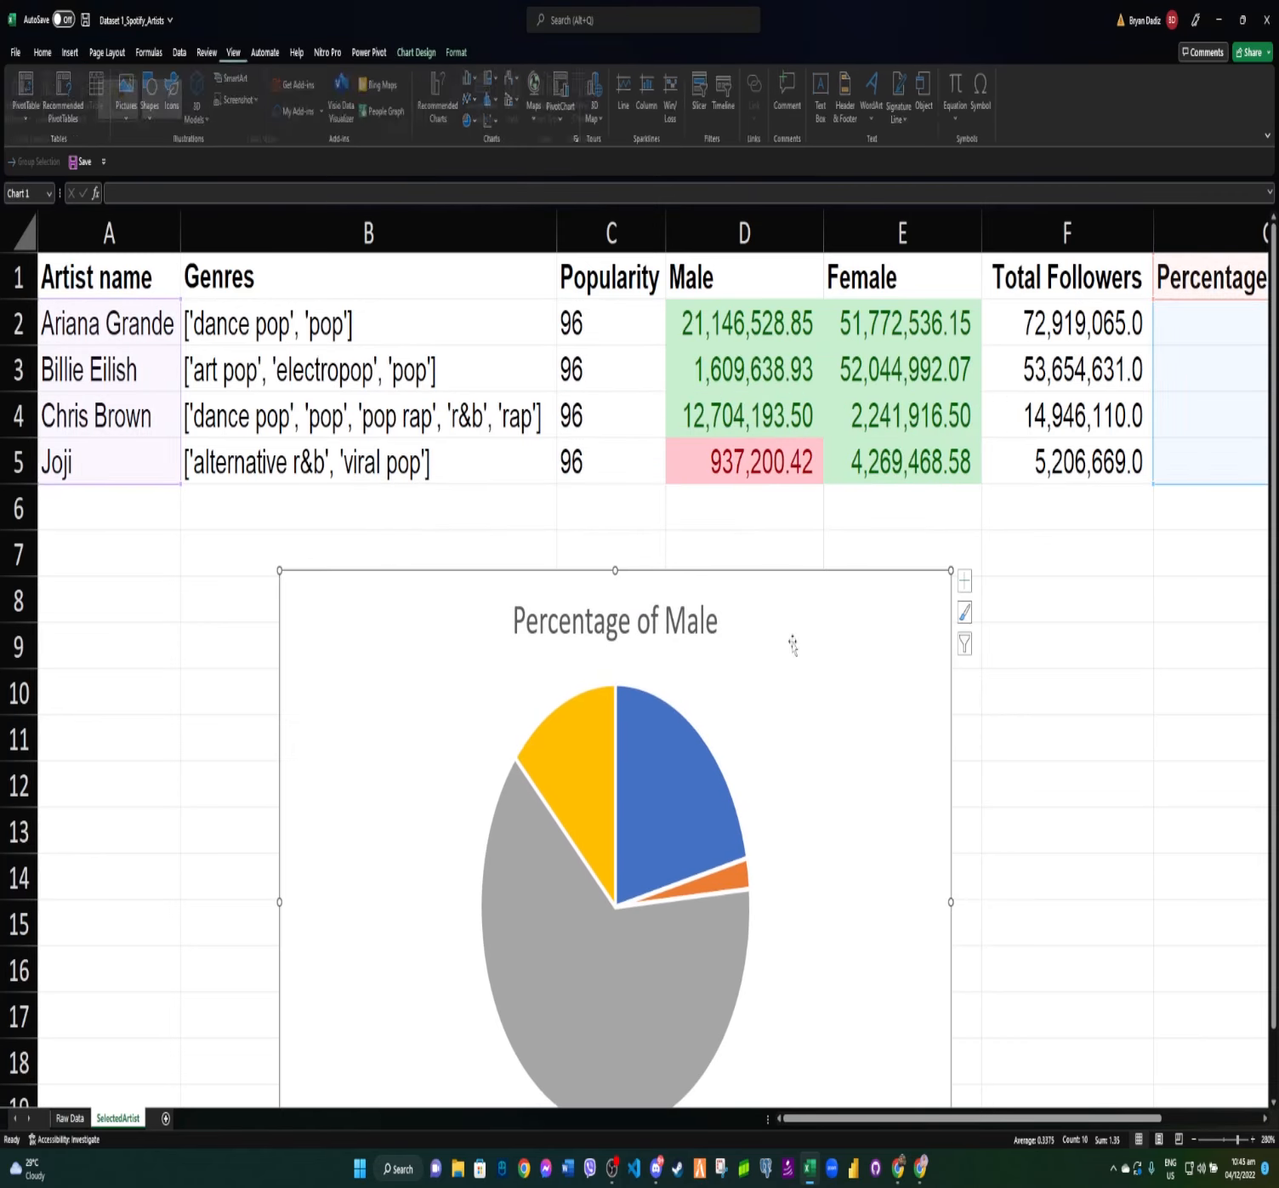
{"action": "scroll", "coordinate": [732, 600], "scroll_direction": "down", "scroll_amount": 4}
{"action": "scroll", "coordinate": [710, 595], "scroll_direction": "up", "scroll_amount": 4}
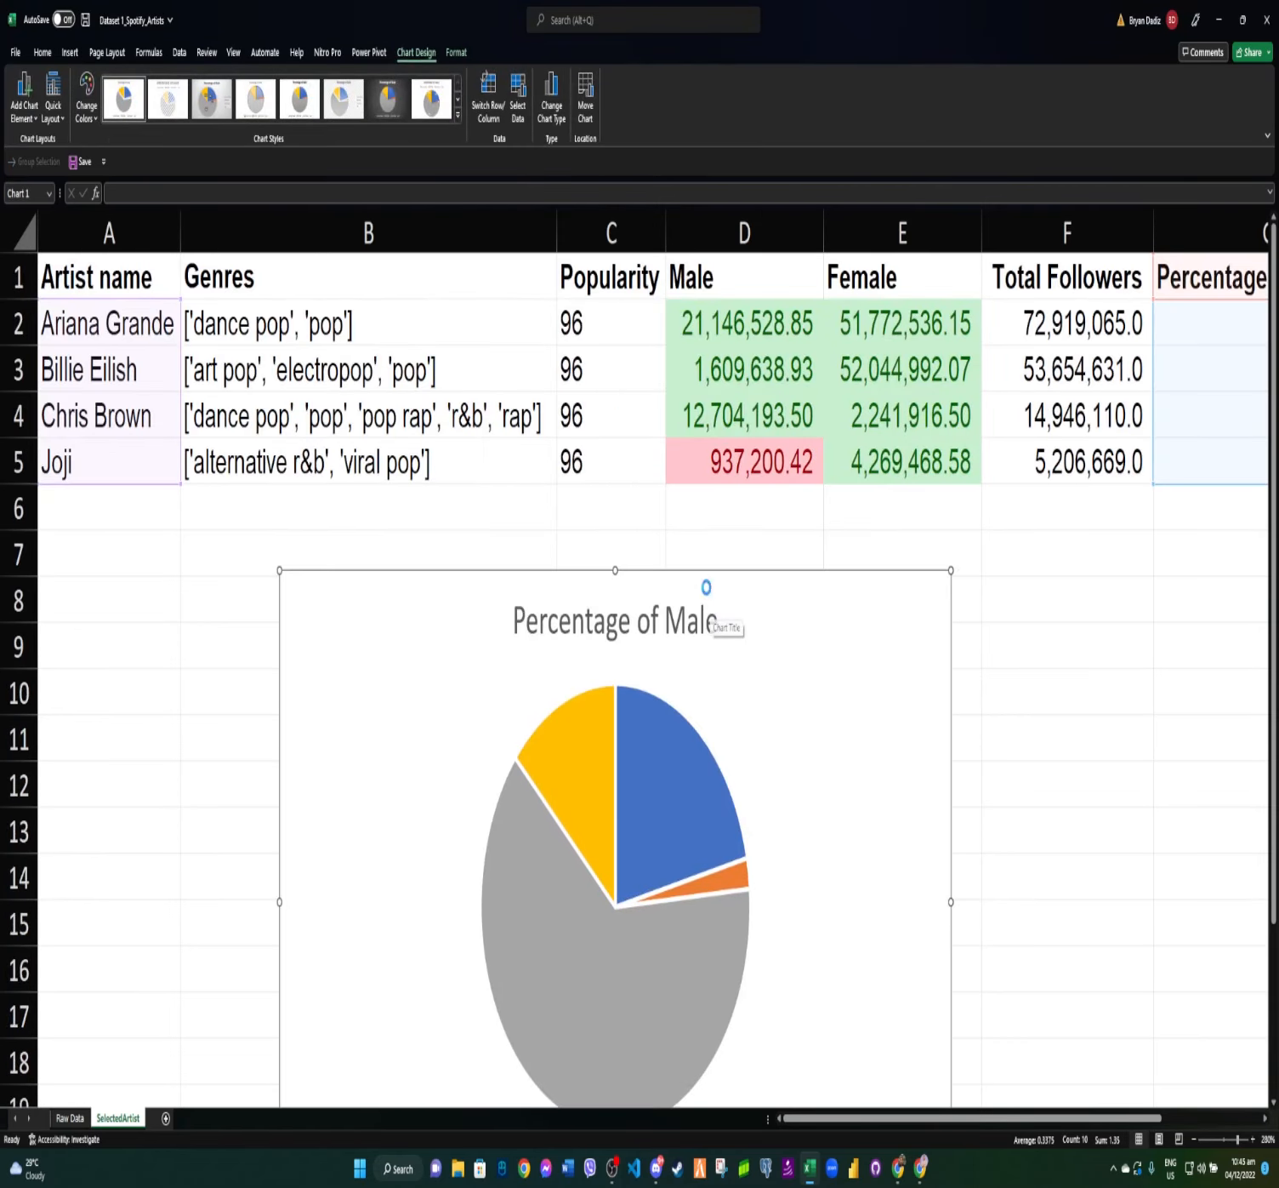
{"action": "scroll", "coordinate": [702, 592], "scroll_direction": "down", "scroll_amount": 3}
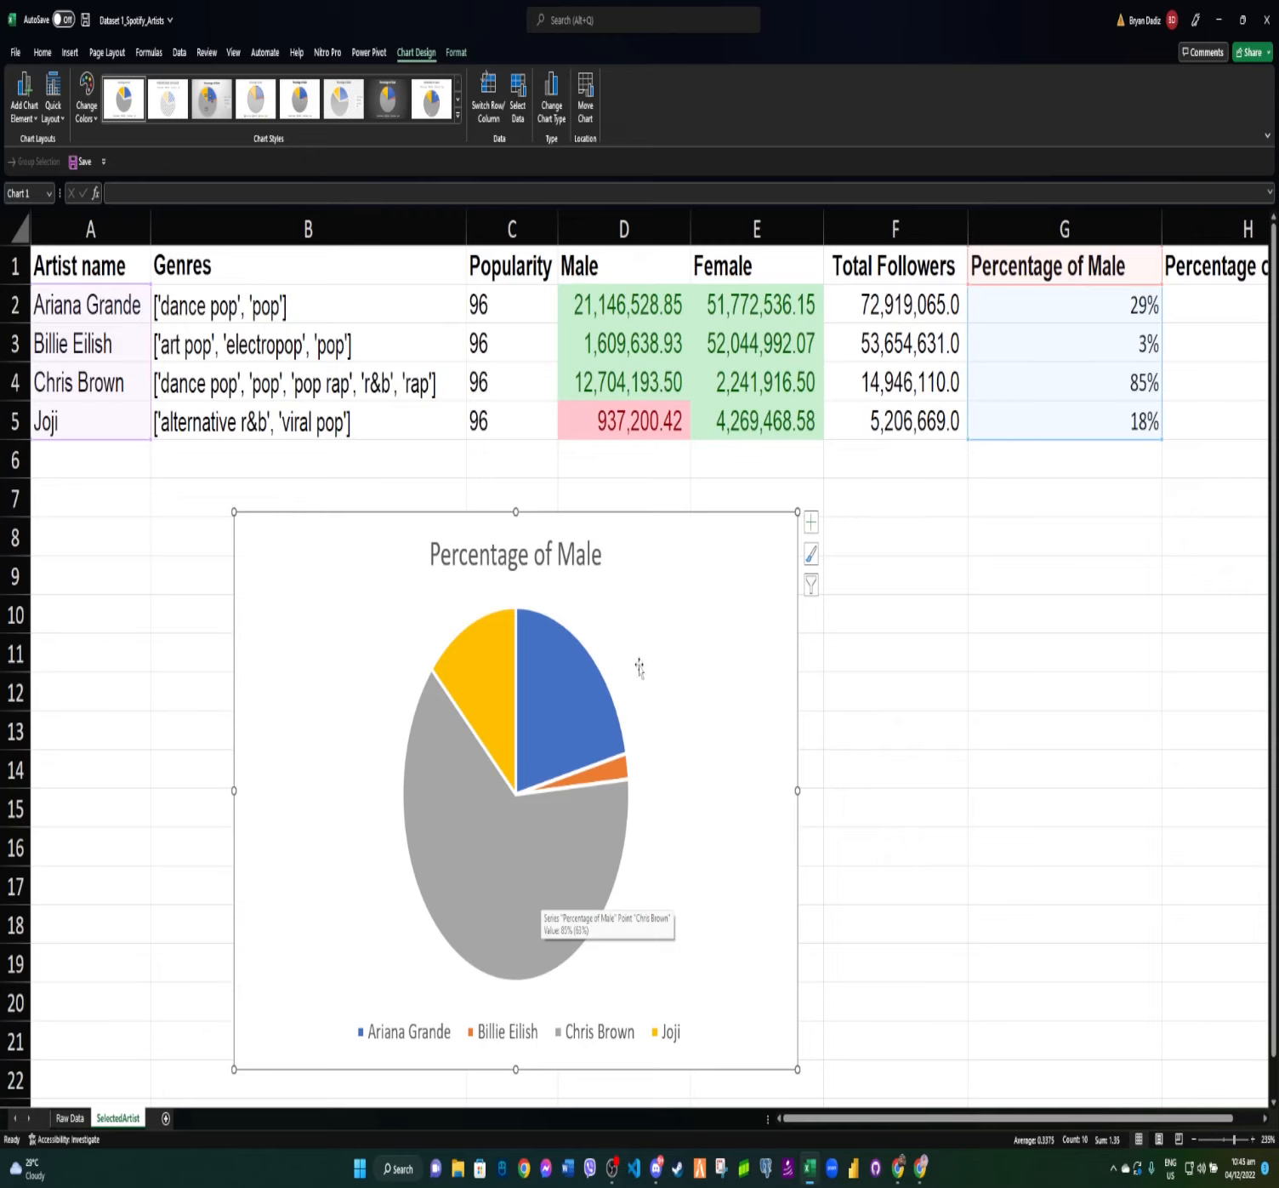
{"action": "left_click_drag", "start_coordinate": [640, 544], "coordinate": [494, 556]}
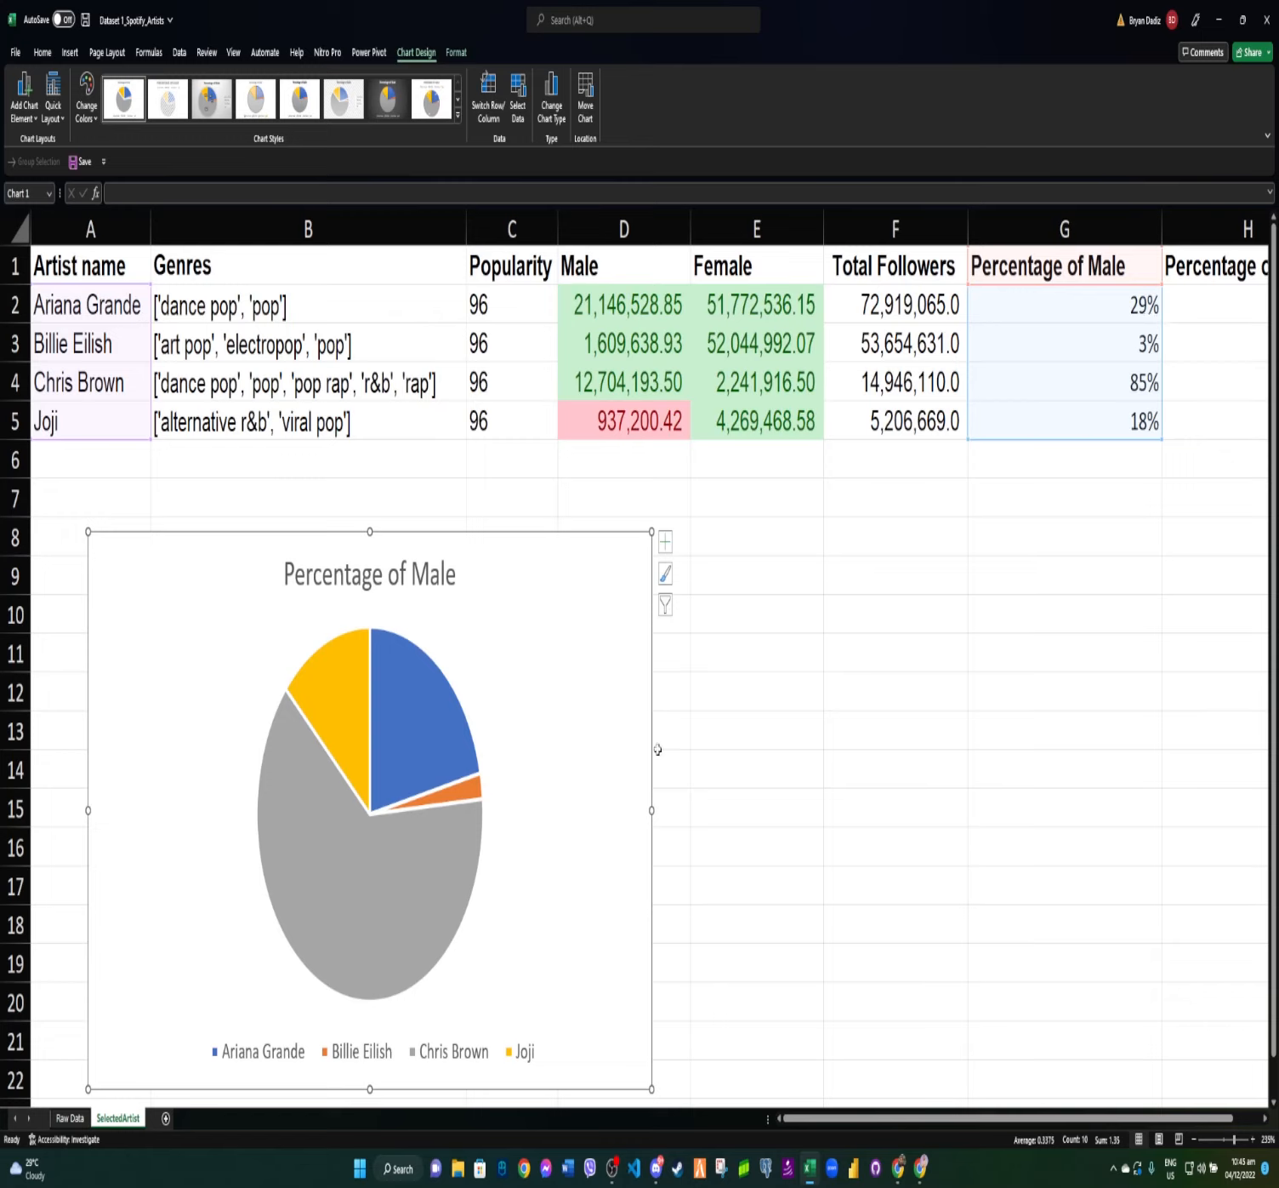
Insert a 2-D pie chart from the artist names in A1:A5 and the Percentage of Female values in H1:H5.
{"action": "left_click", "coordinate": [105, 268]}
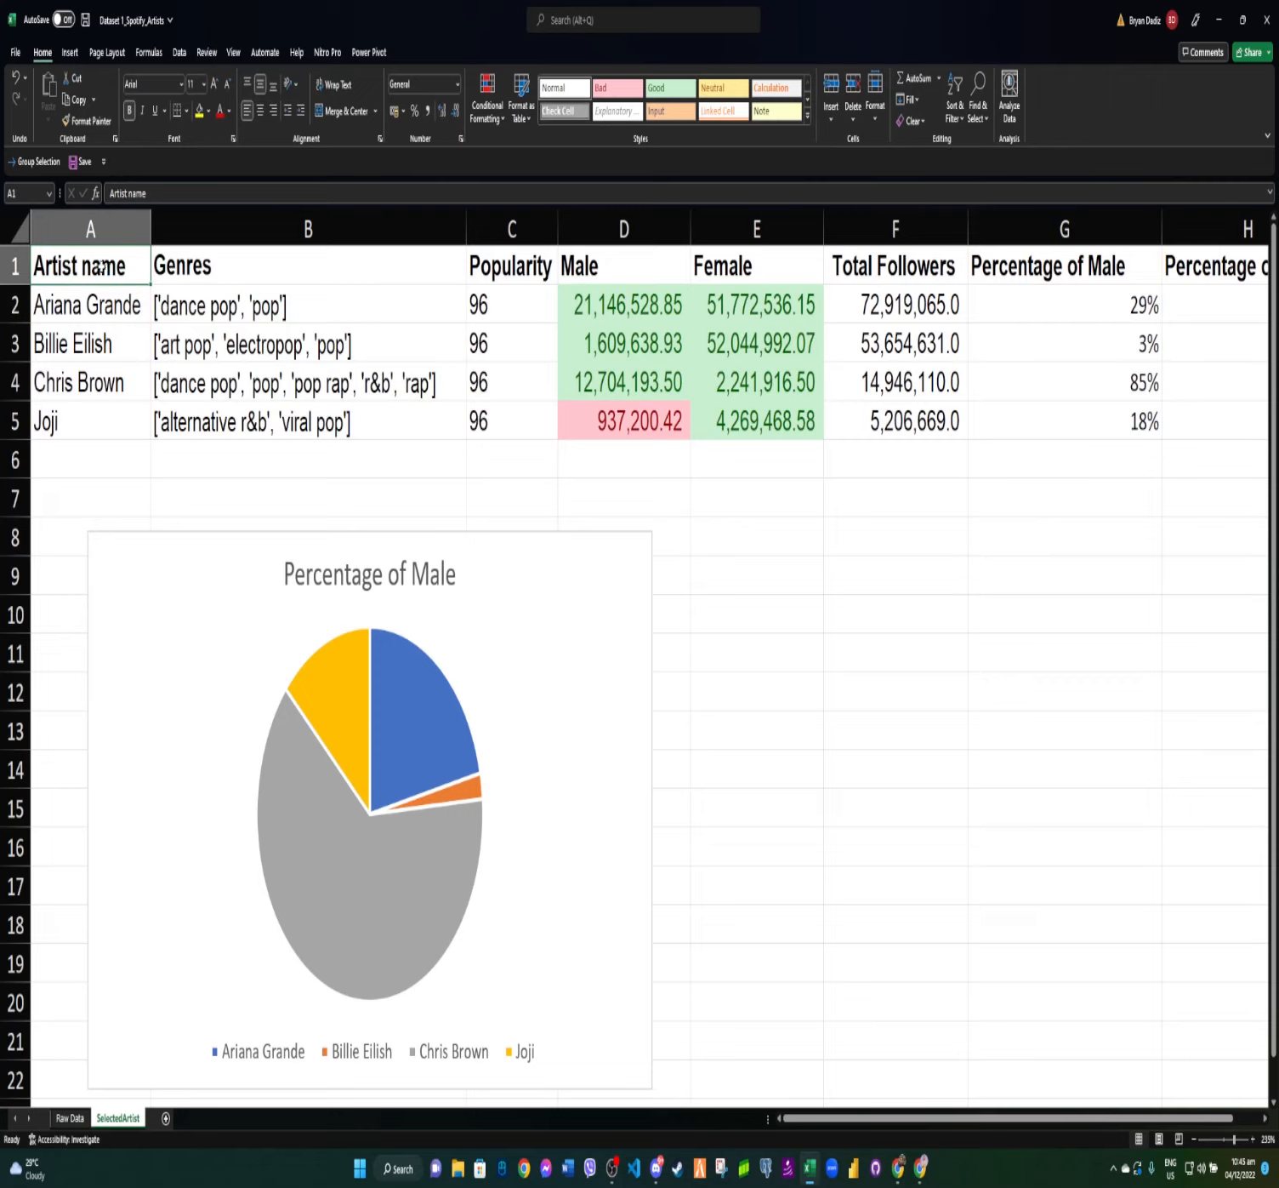
{"action": "key", "text": "ctrl+shift+Down"}
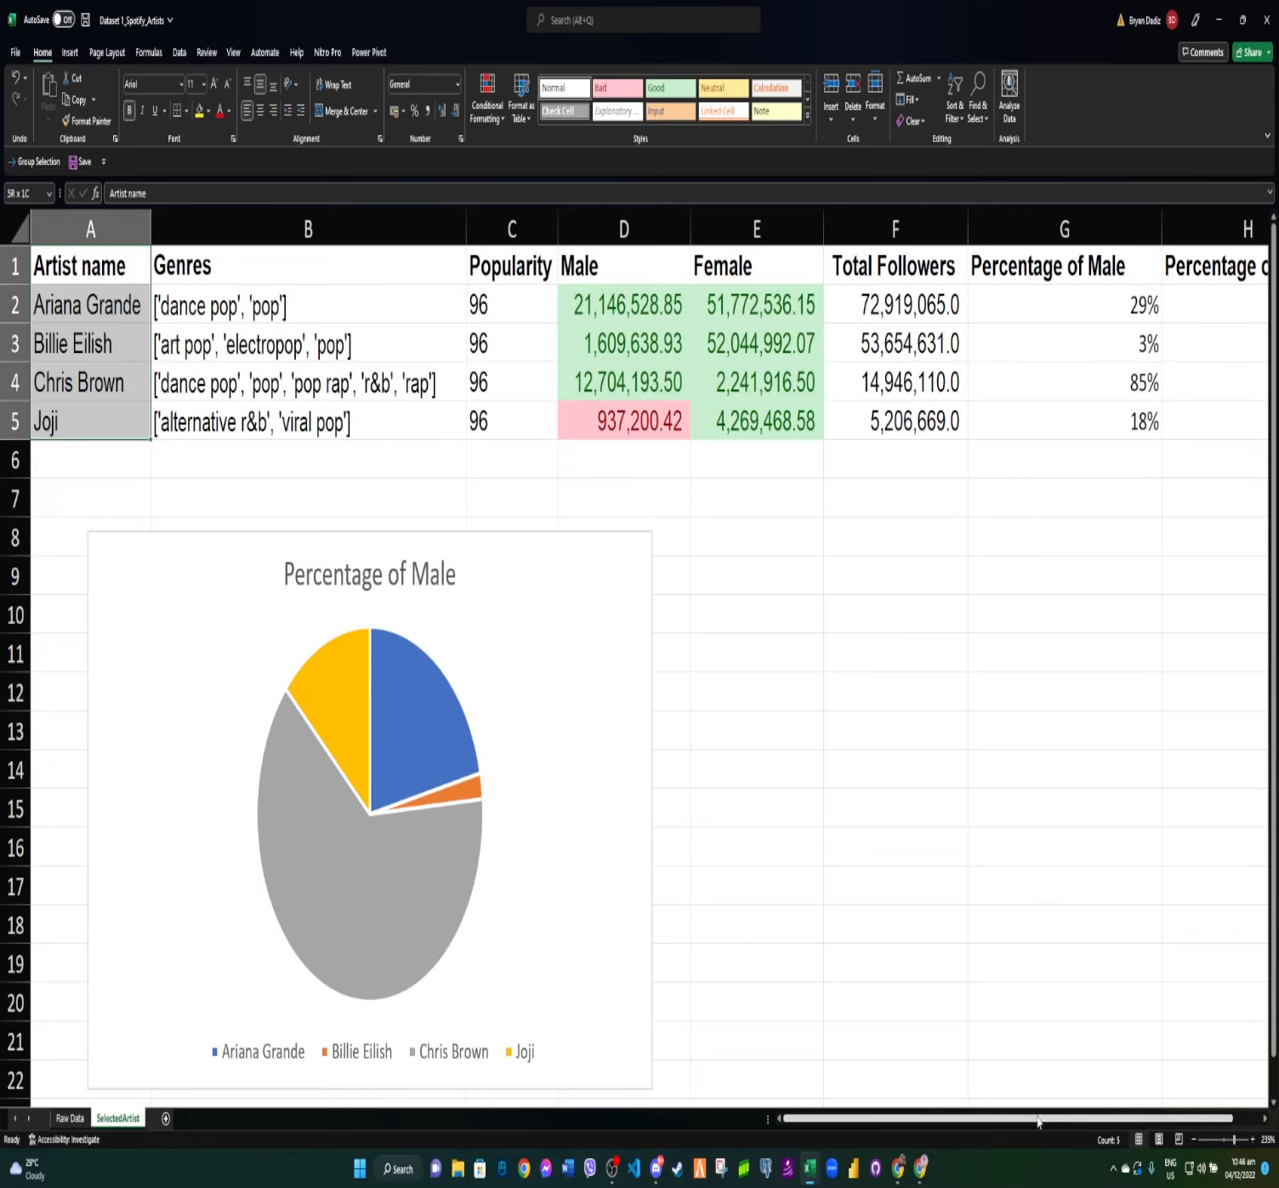
{"action": "left_click_drag", "start_coordinate": [1039, 1119], "coordinate": [1067, 1128]}
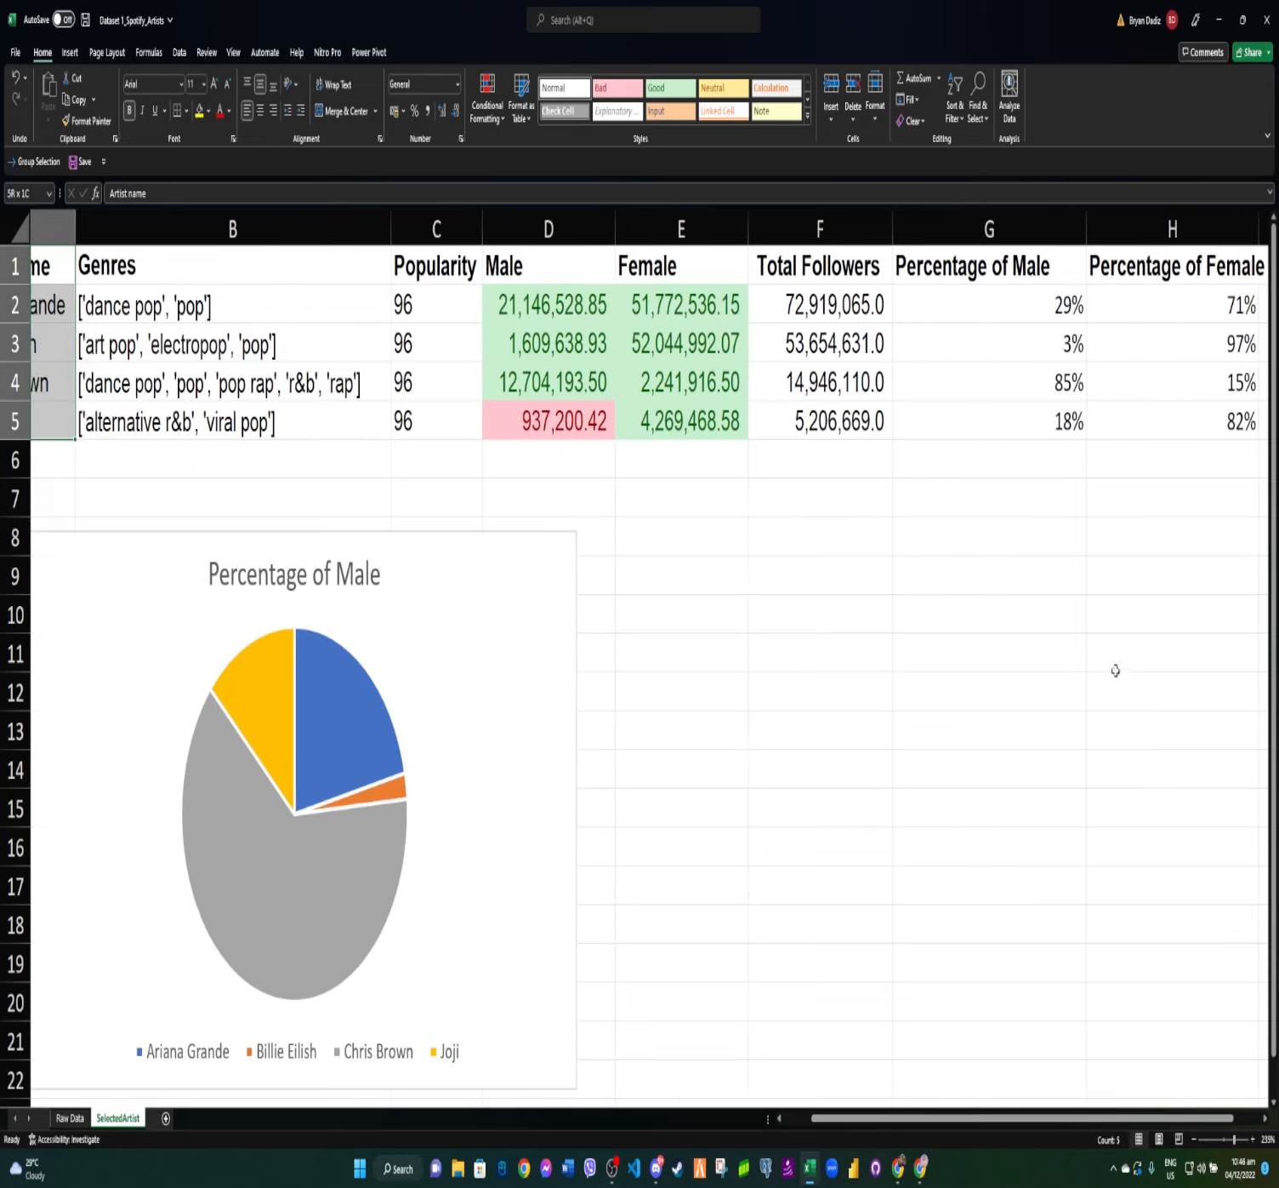
{"action": "left_click", "coordinate": [1167, 272]}
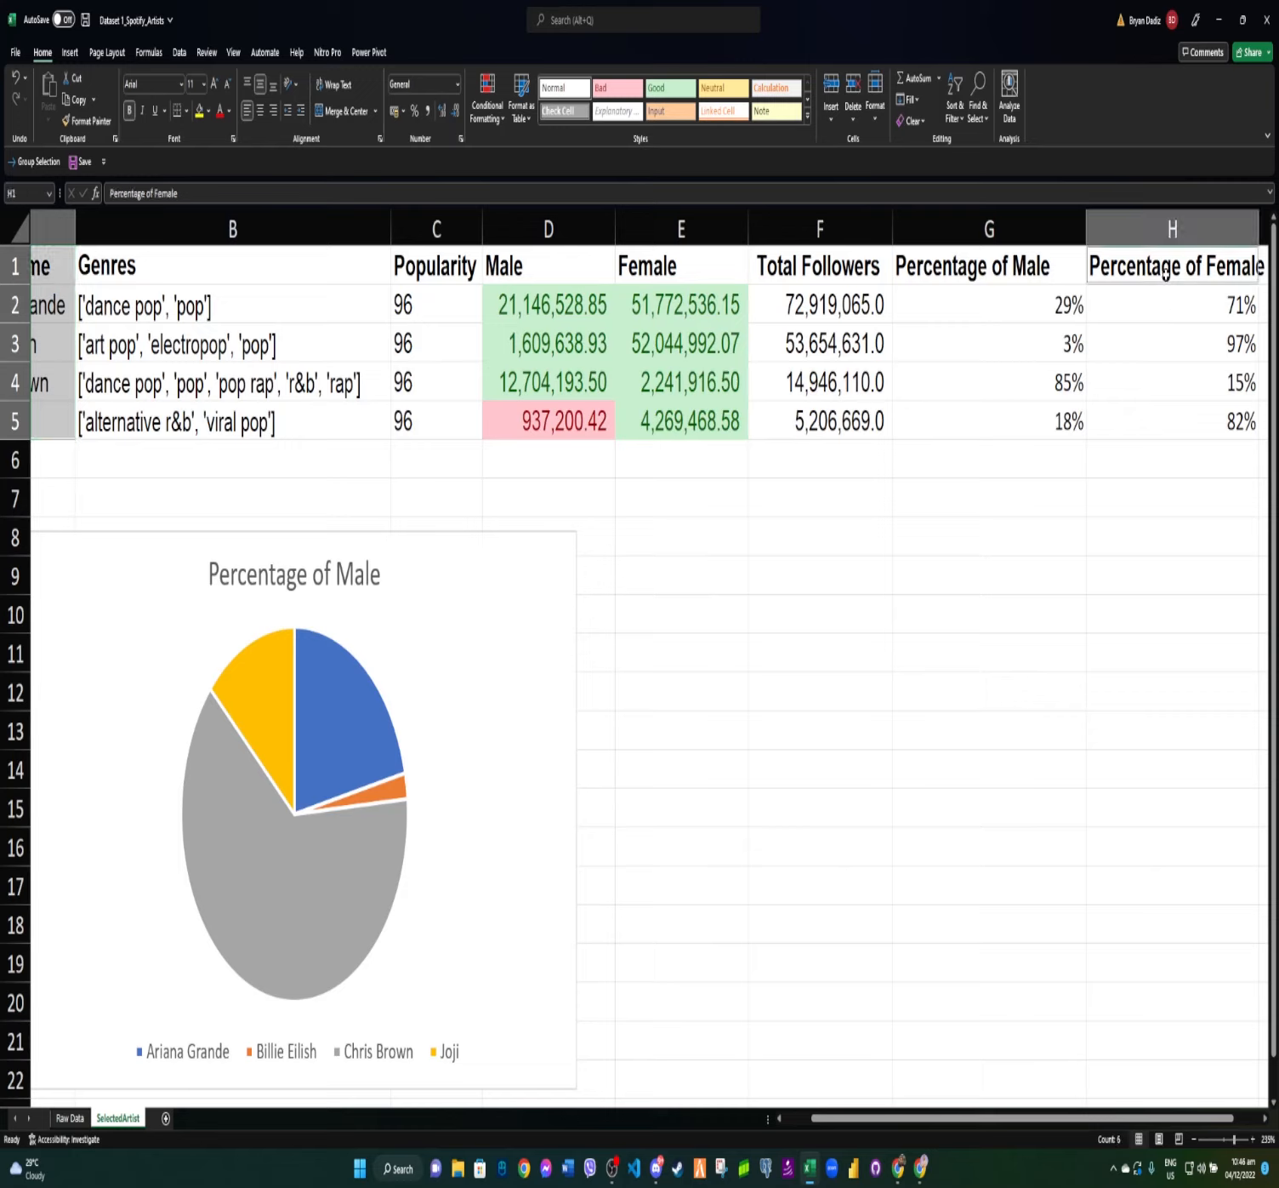
{"action": "left_click", "coordinate": [1191, 422], "text": "shift"}
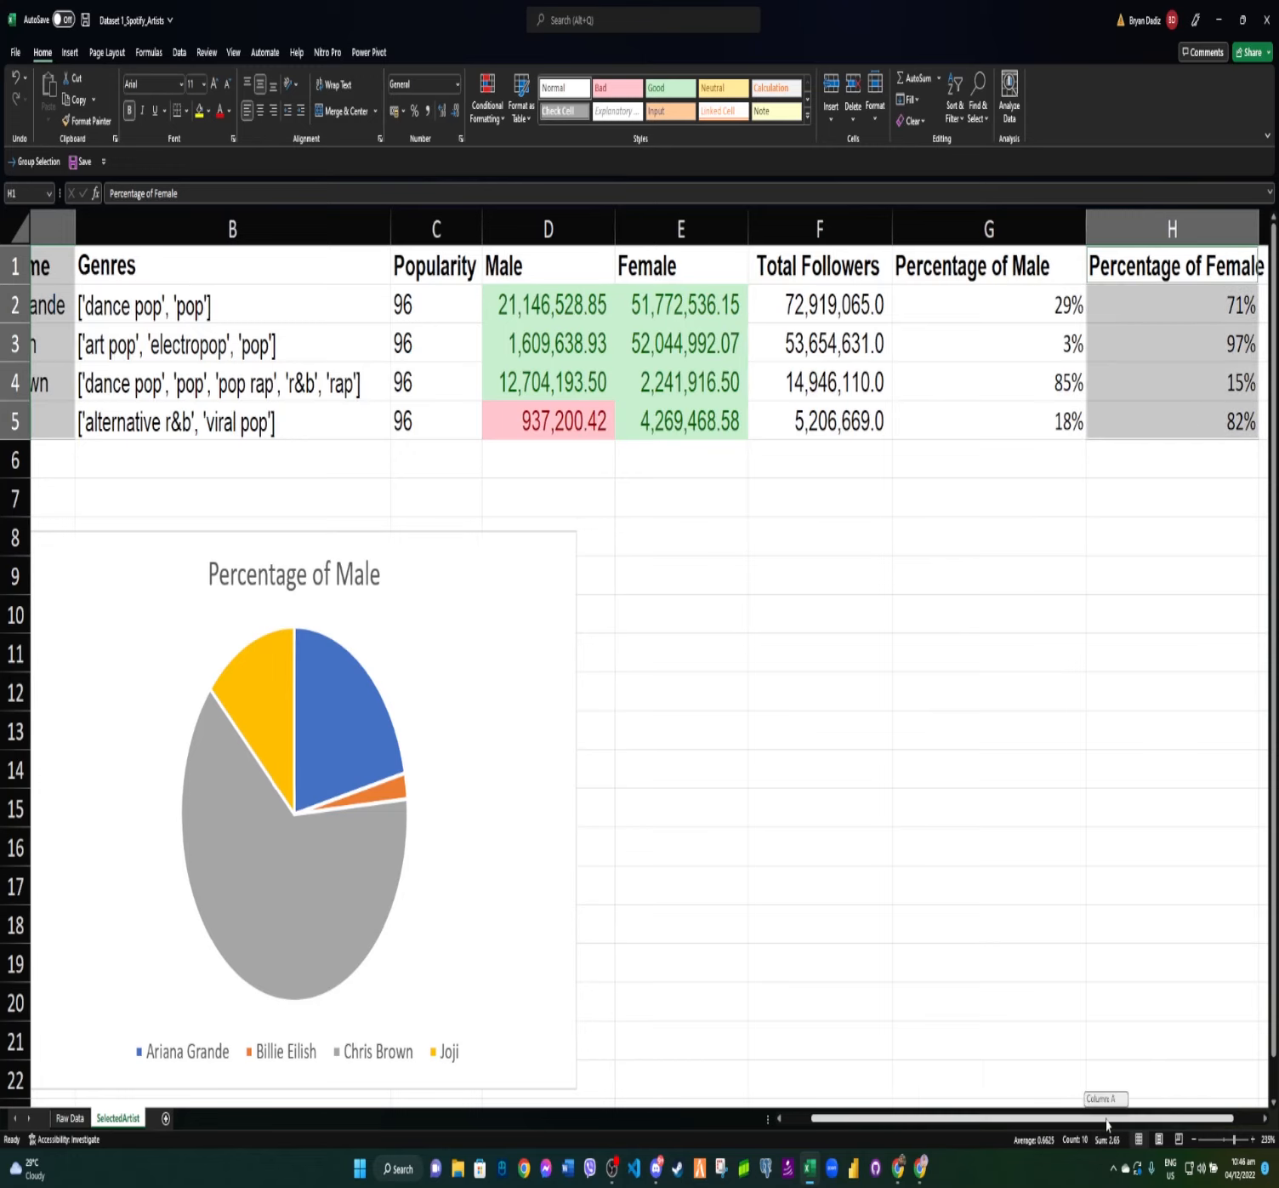
{"action": "left_click_drag", "start_coordinate": [1107, 1123], "coordinate": [926, 1165]}
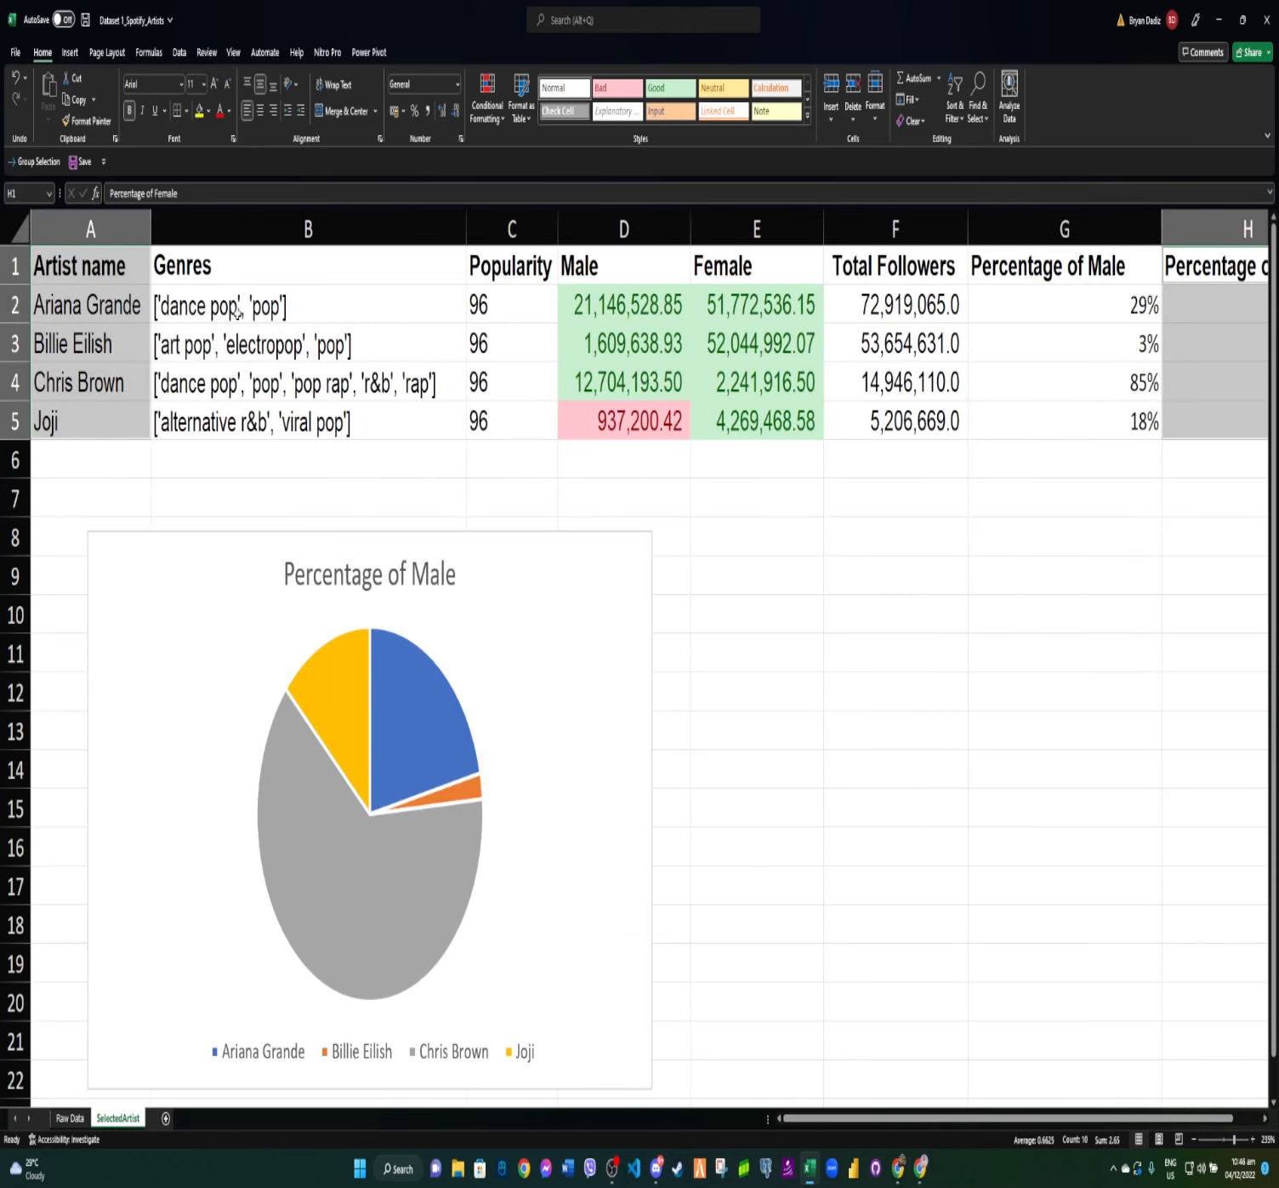
{"action": "left_click", "coordinate": [71, 54]}
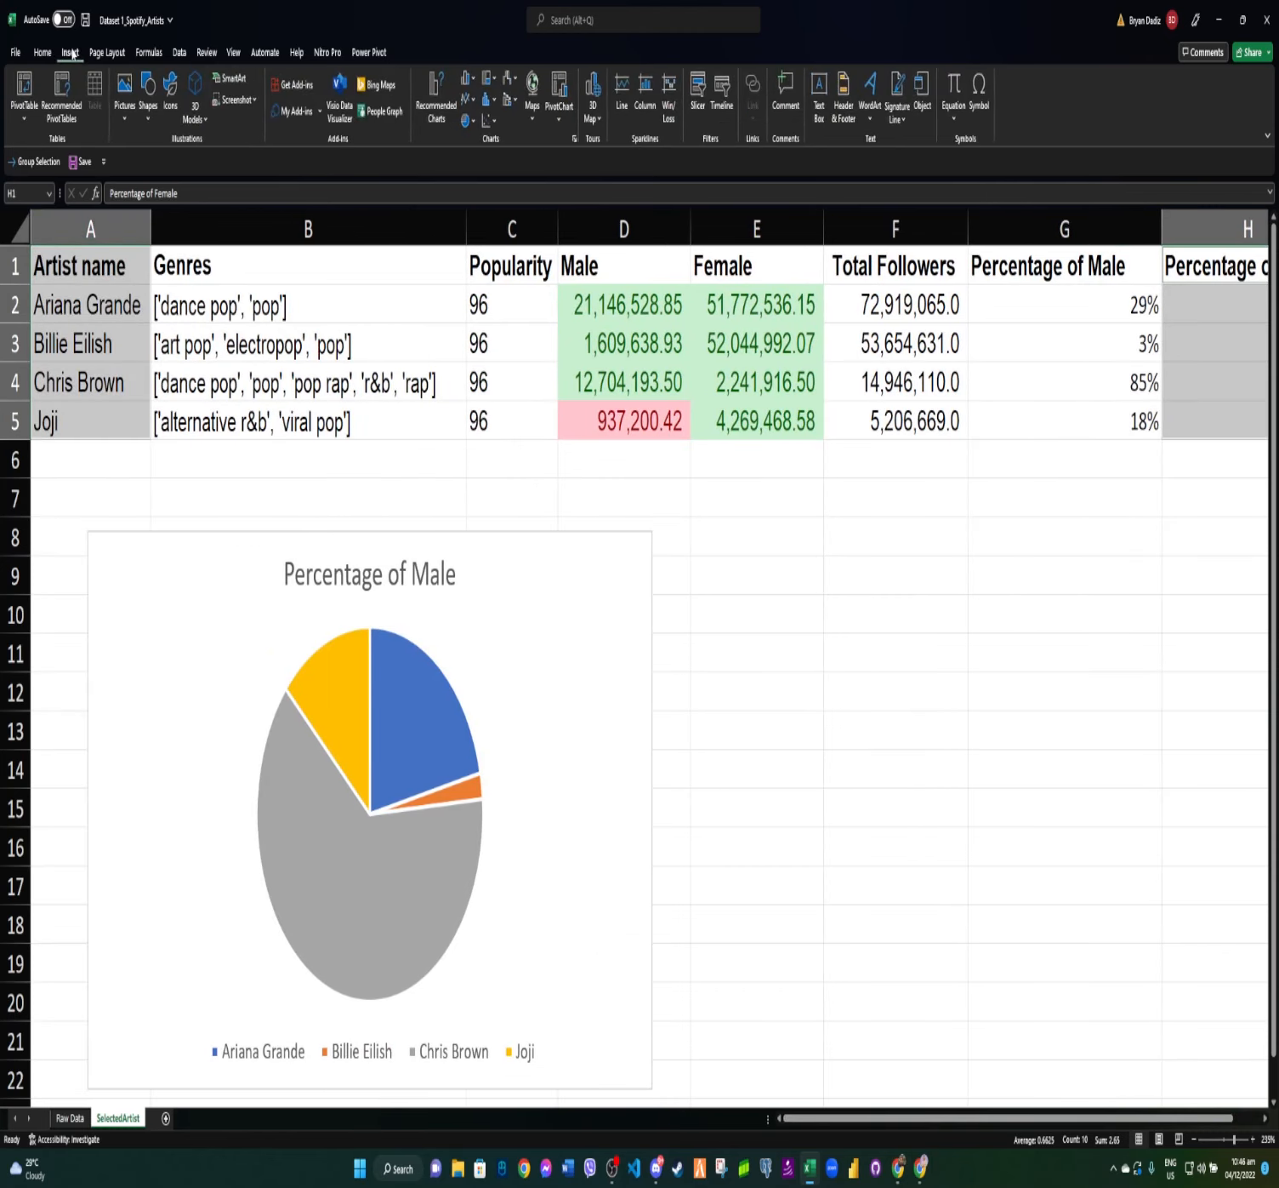
{"action": "left_click", "coordinate": [469, 128]}
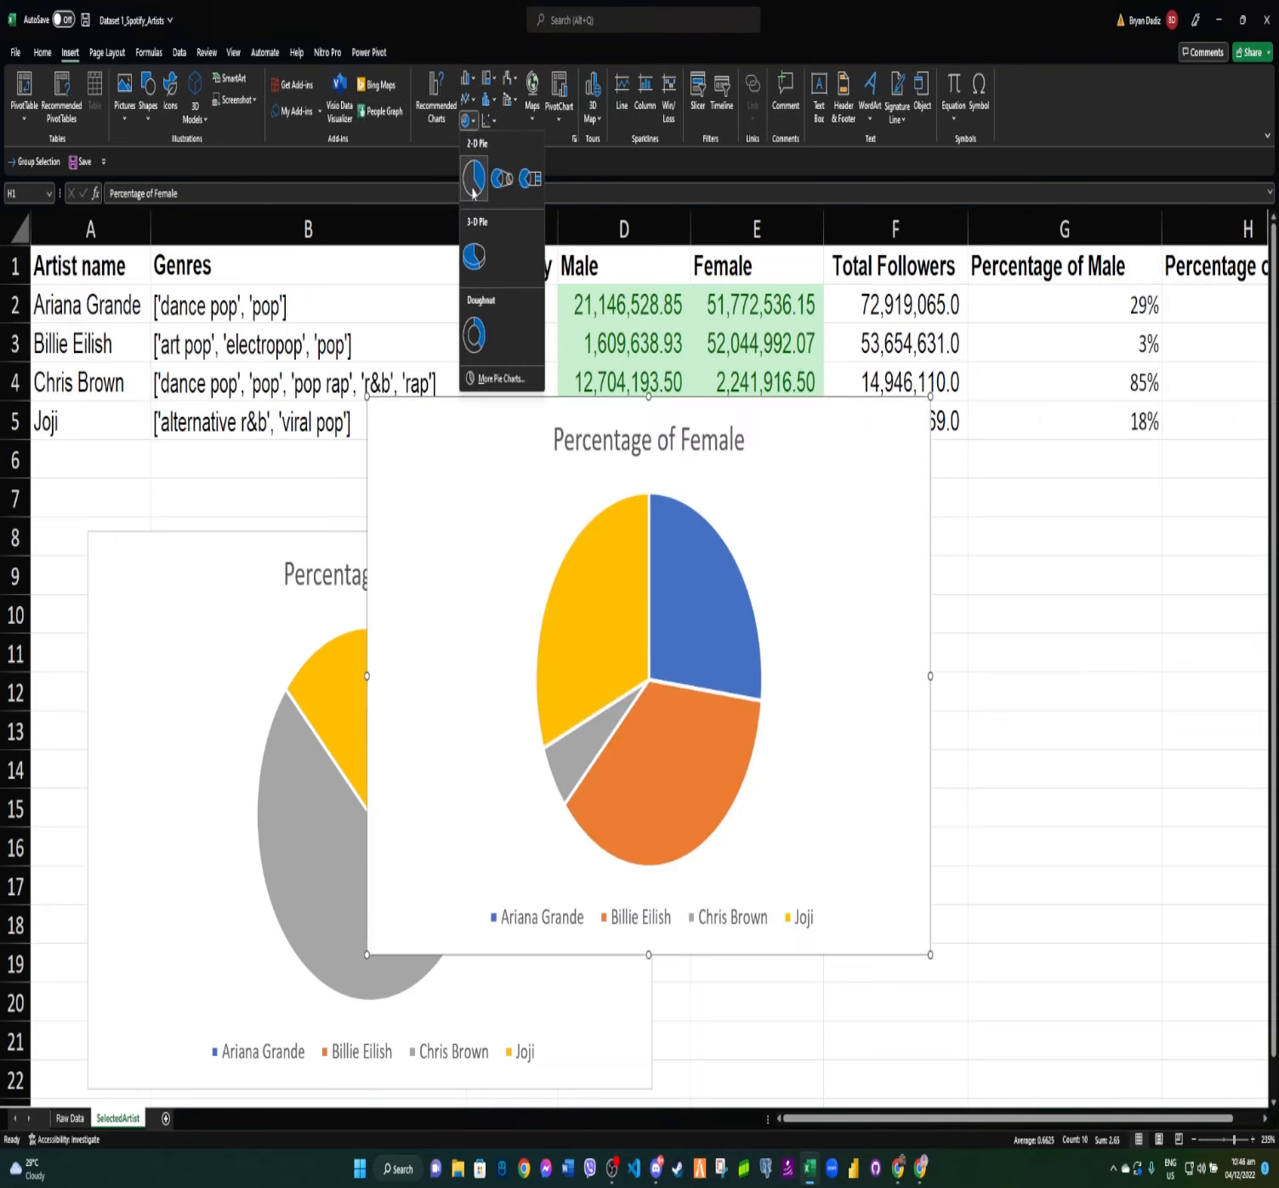
{"action": "left_click", "coordinate": [473, 189]}
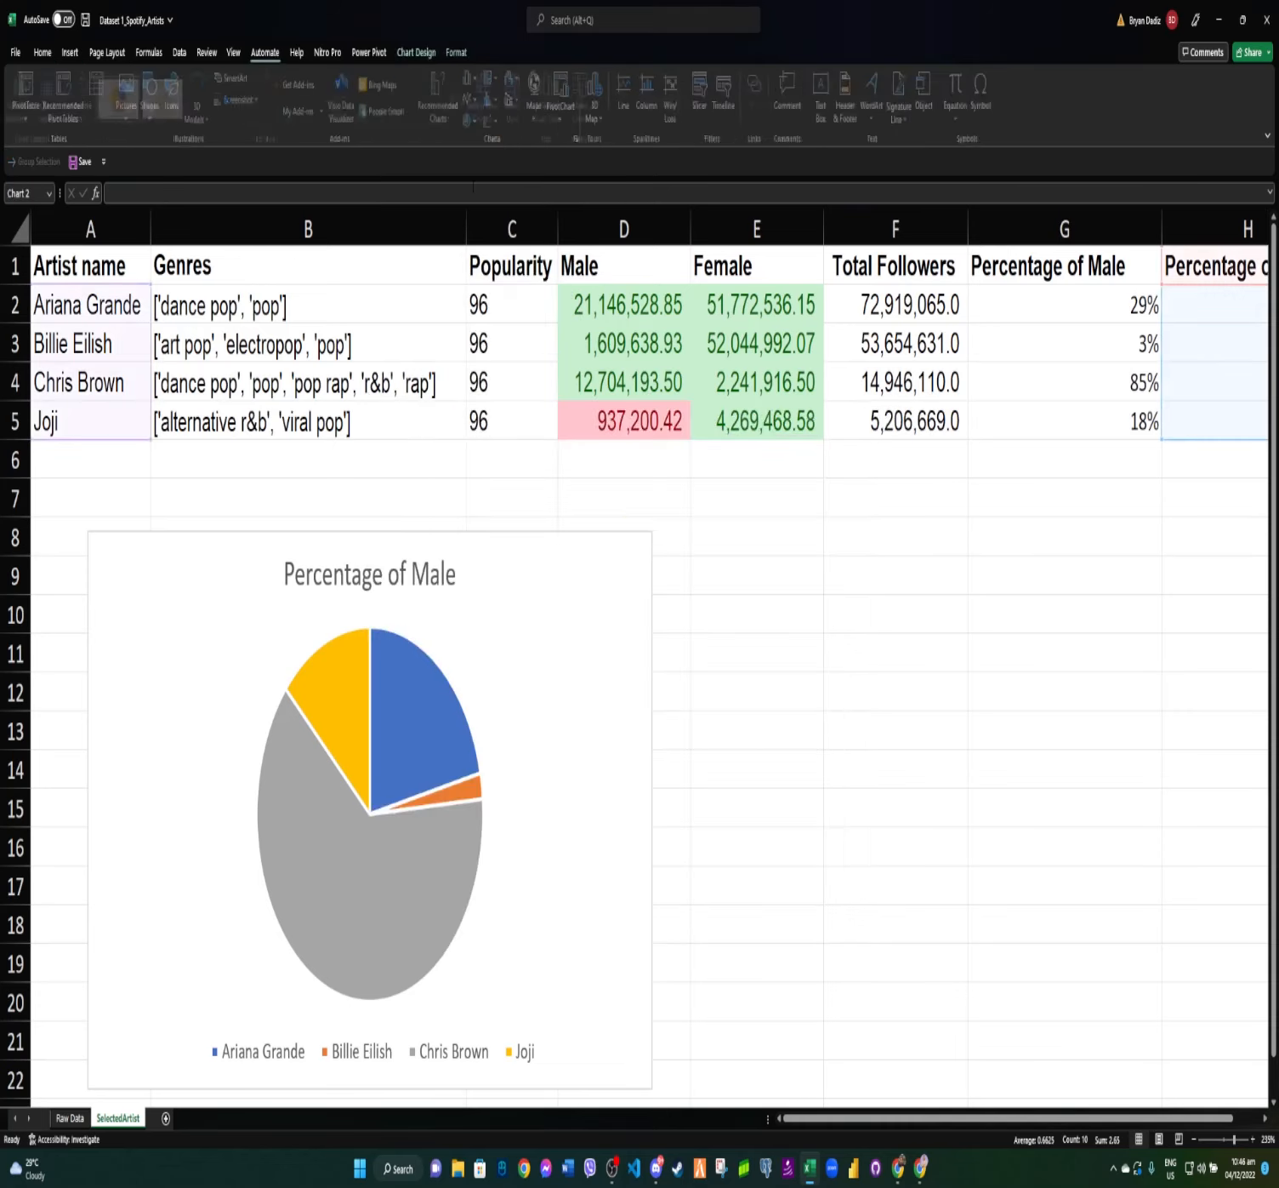
Move the Percentage of Female pie chart beside the Percentage of Male chart, covering about rows 8 to 22 across columns D to H.
{"action": "left_click_drag", "start_coordinate": [758, 508], "coordinate": [851, 604]}
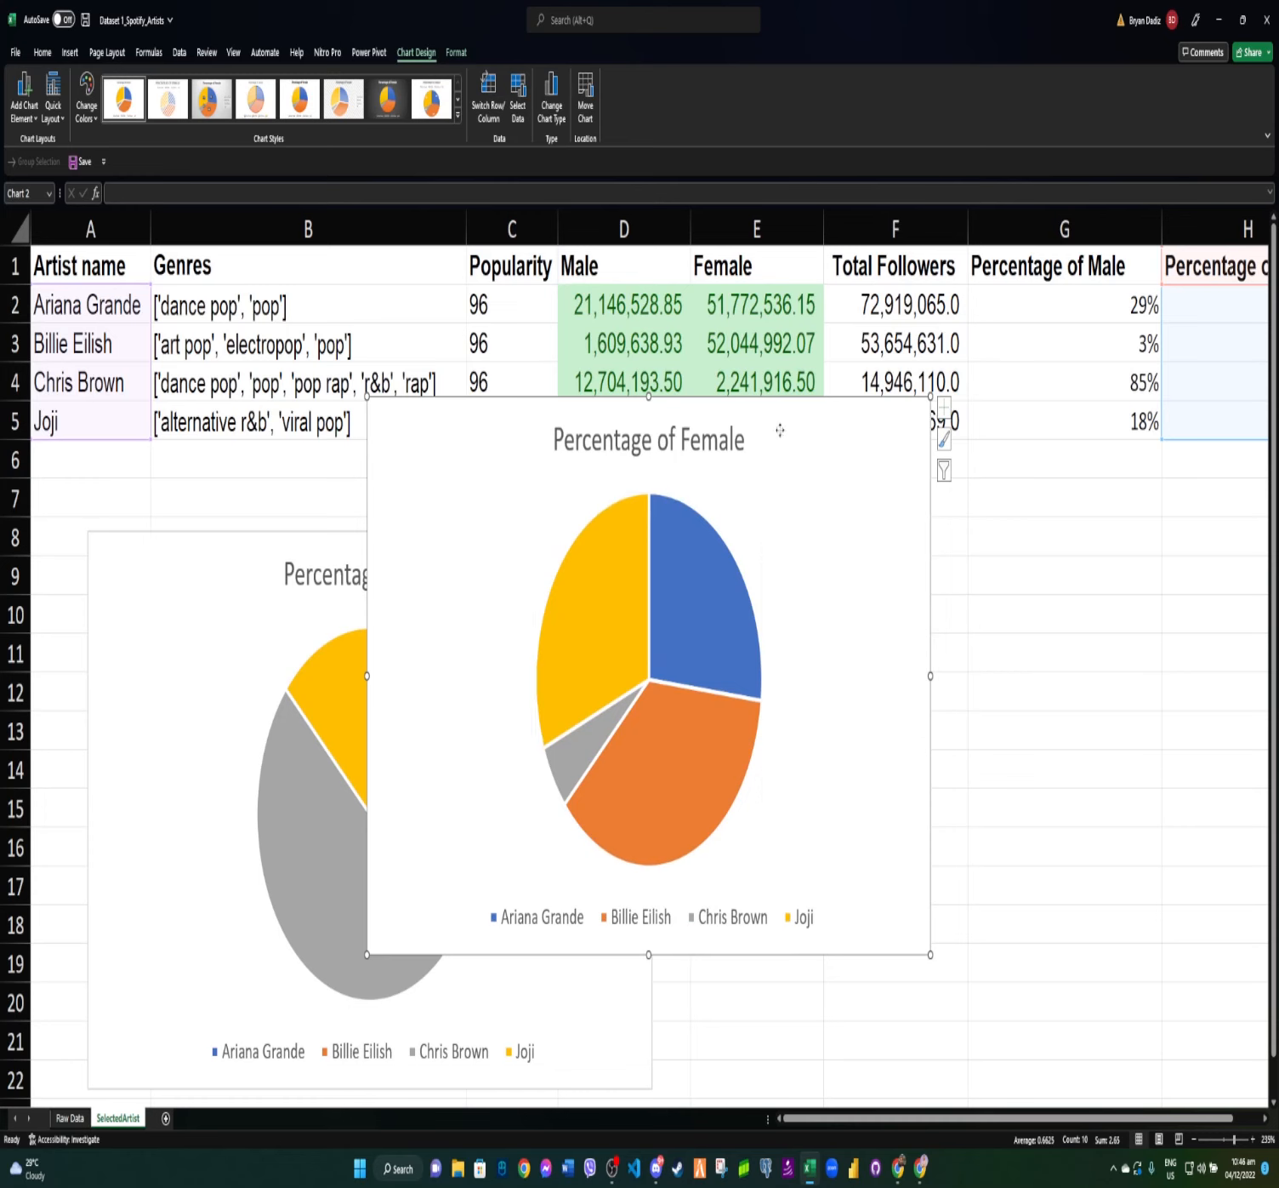
{"action": "left_click_drag", "start_coordinate": [781, 434], "coordinate": [1076, 566]}
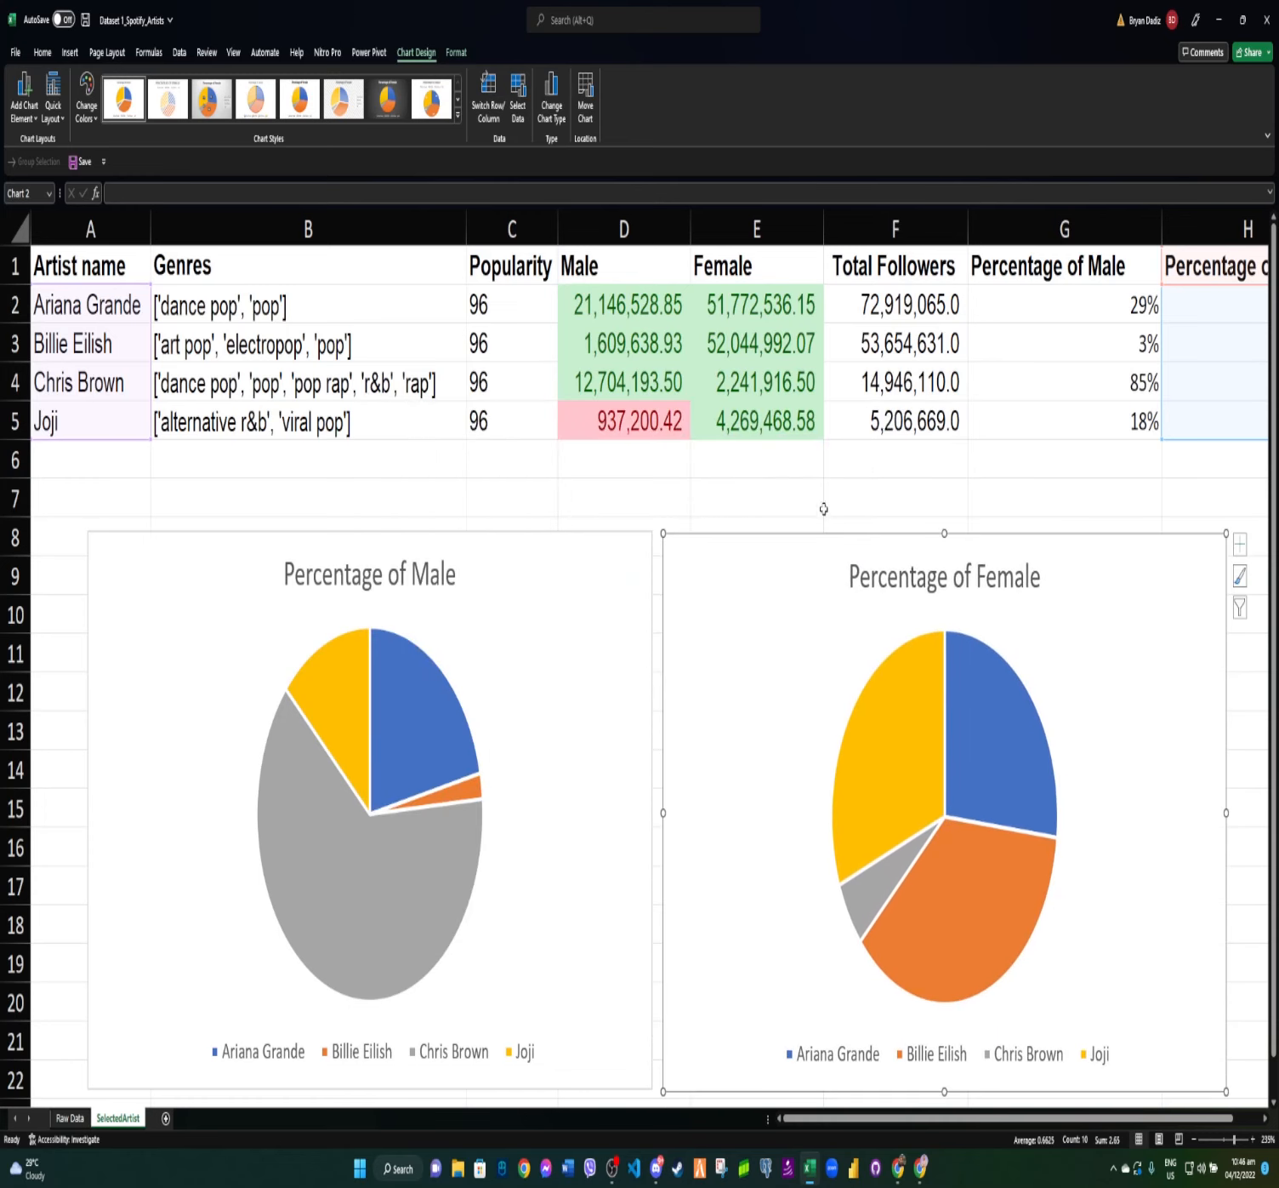
Fill the Joji and Ariana Grande slices of the Percentage of Female pie chart with solid light gray.
{"action": "scroll", "coordinate": [825, 508], "scroll_direction": "down", "scroll_amount": 2}
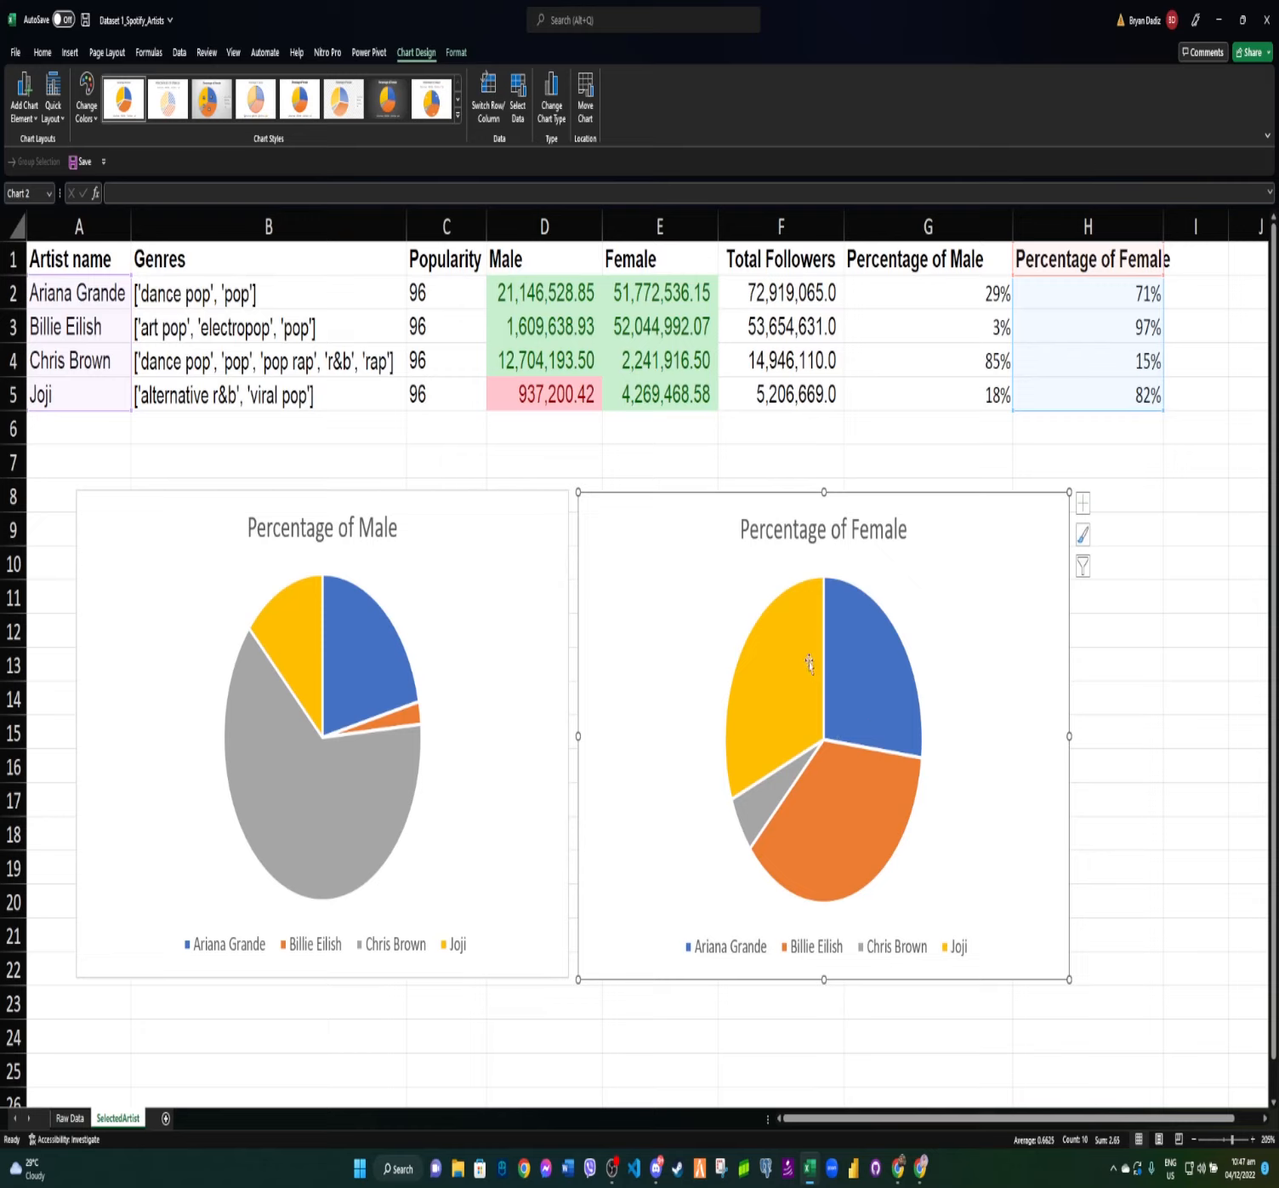
{"action": "double_click", "coordinate": [808, 695]}
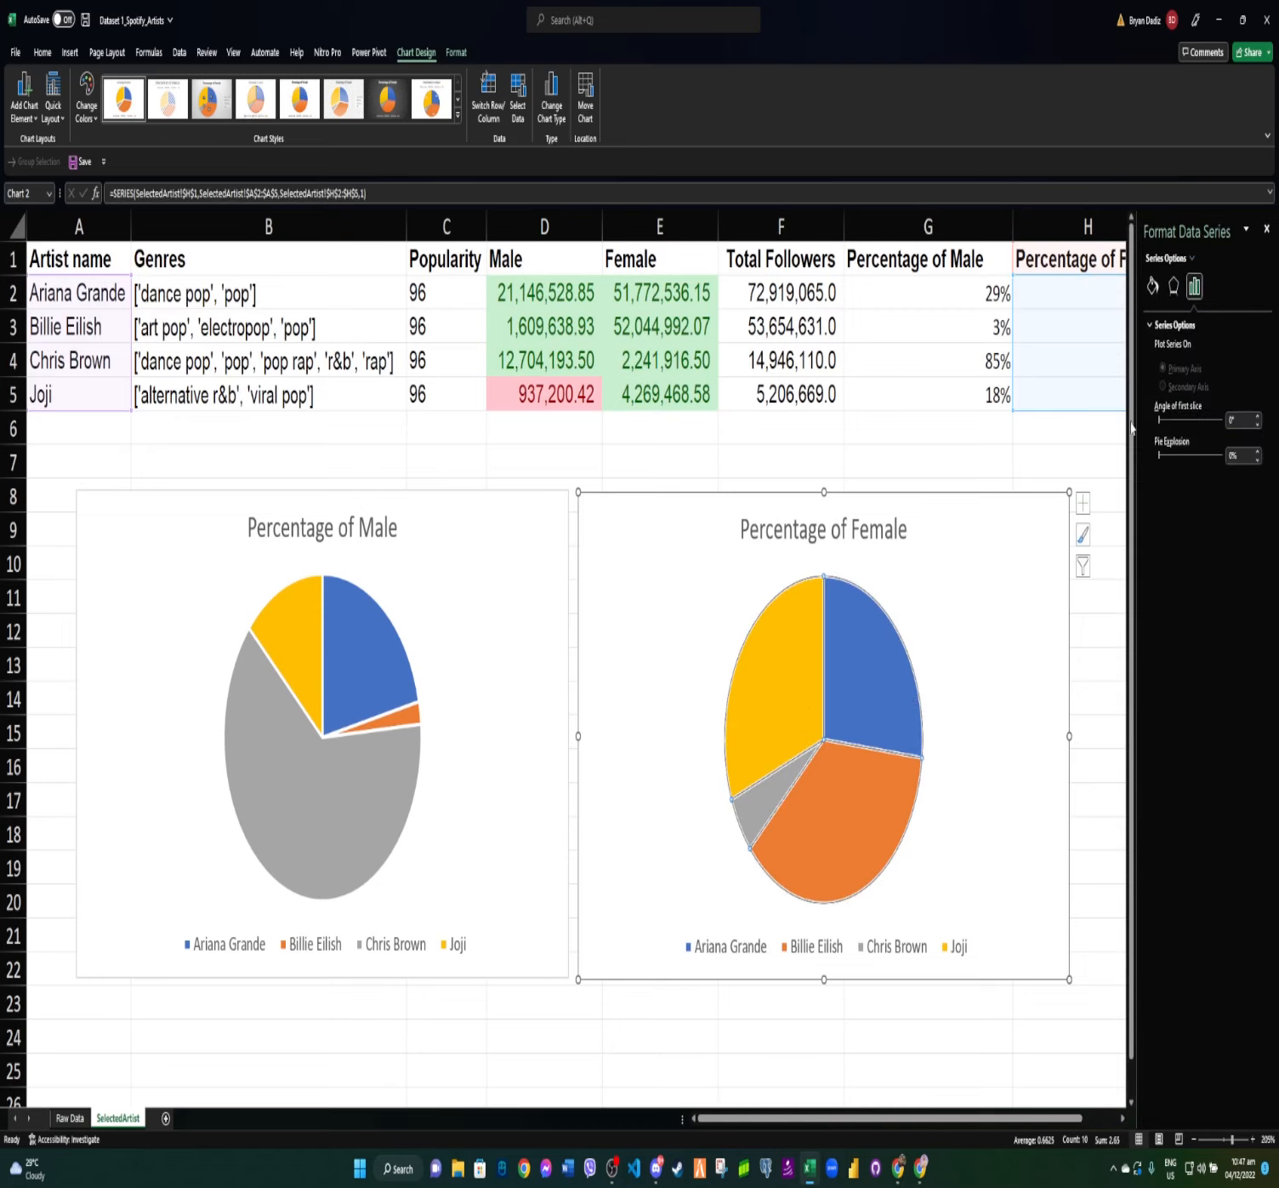
{"action": "left_click", "coordinate": [787, 657]}
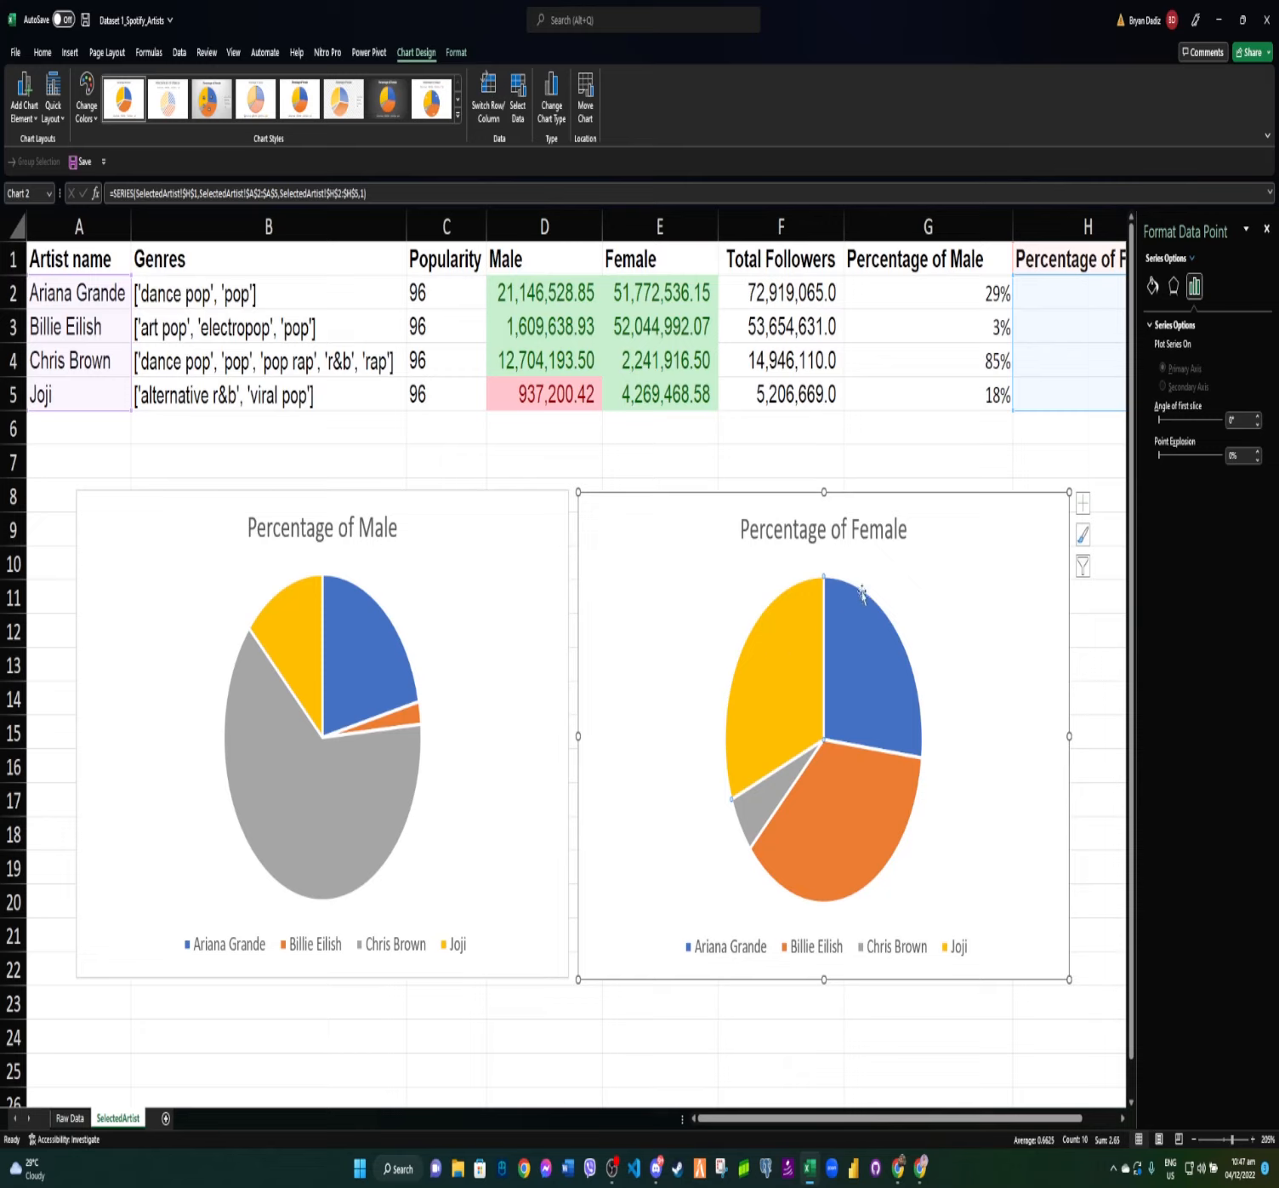
{"action": "left_click", "coordinate": [1153, 287]}
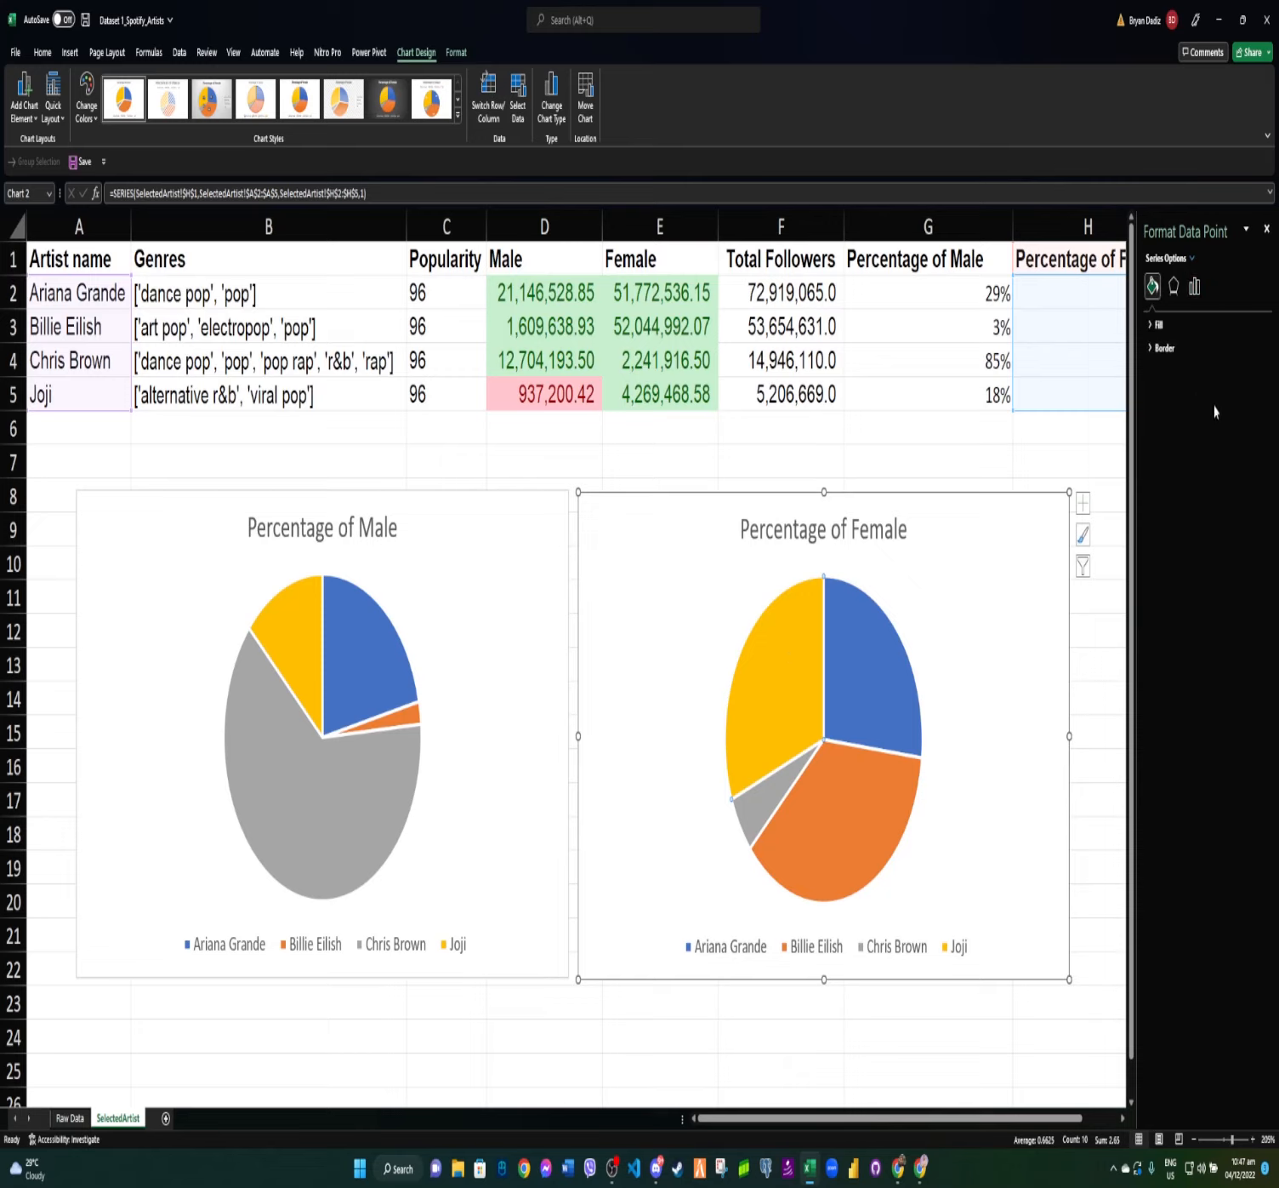
{"action": "left_click", "coordinate": [1155, 324]}
{"action": "left_click", "coordinate": [1251, 491]}
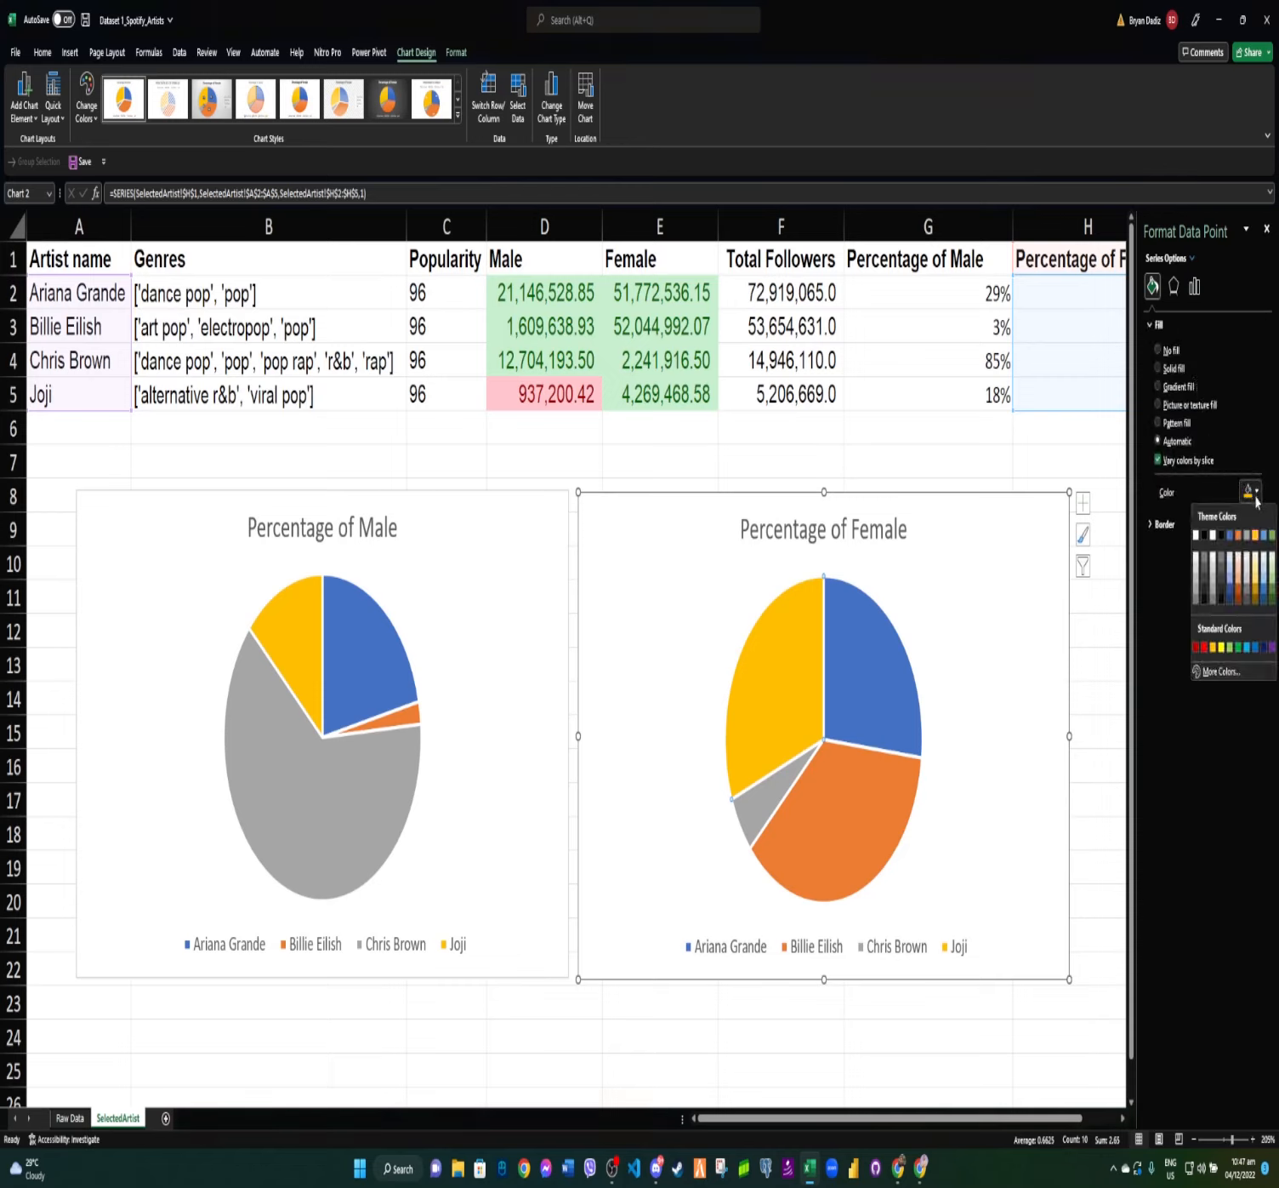
{"action": "left_click", "coordinate": [1196, 586]}
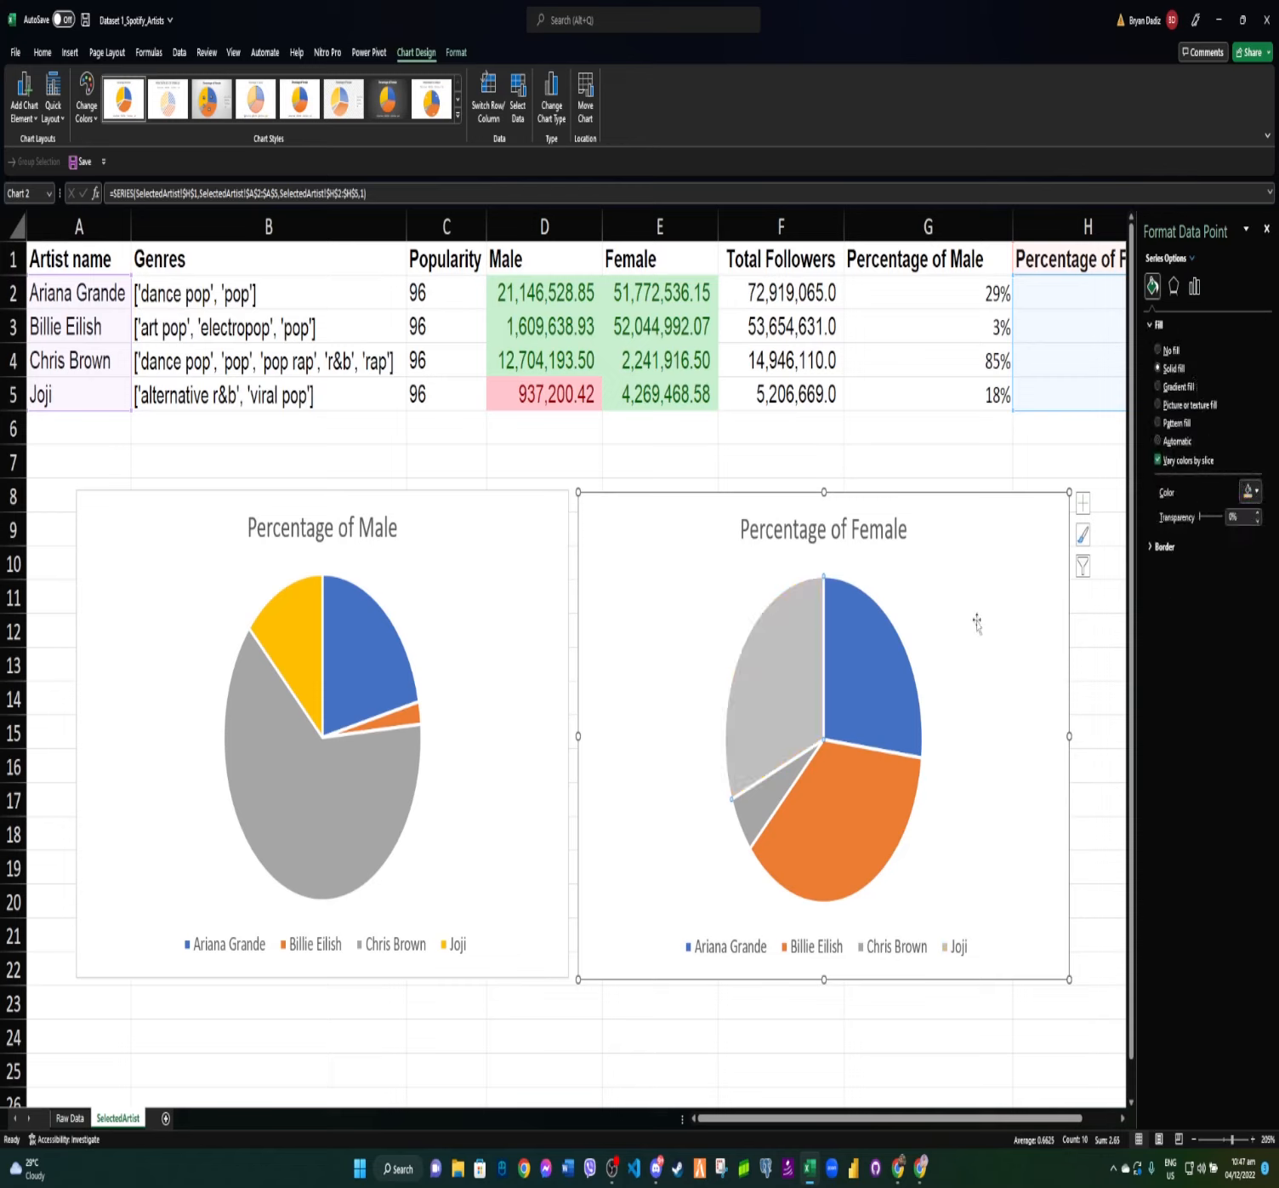
{"action": "left_click", "coordinate": [1251, 491]}
{"action": "left_click", "coordinate": [1197, 580]}
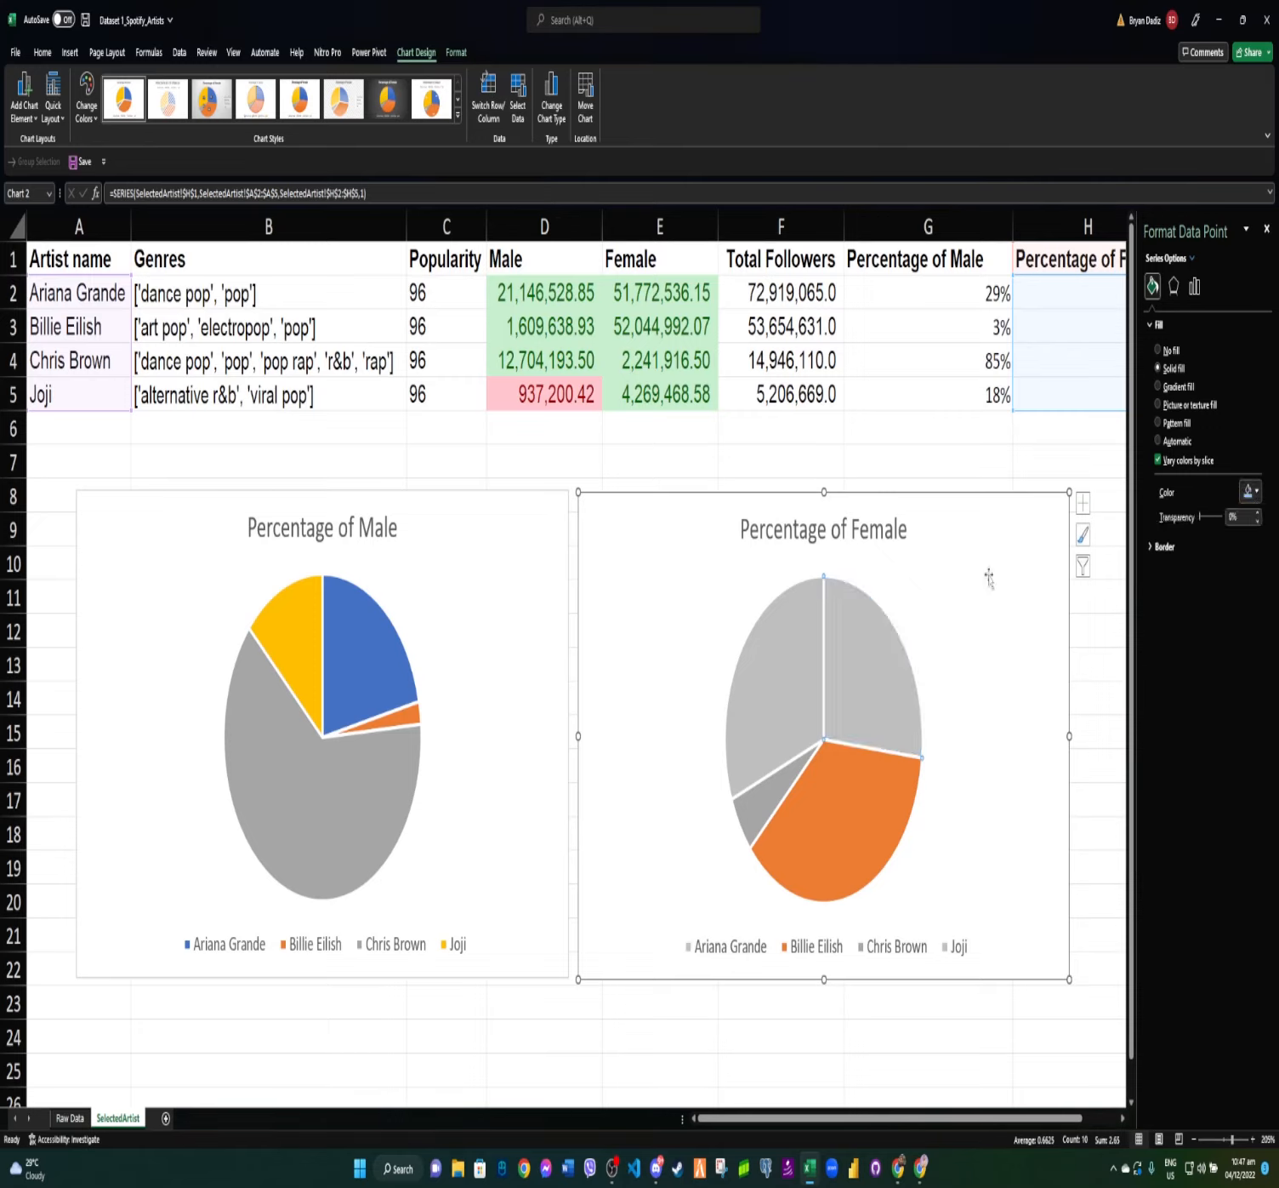
{"action": "left_click", "coordinate": [849, 846]}
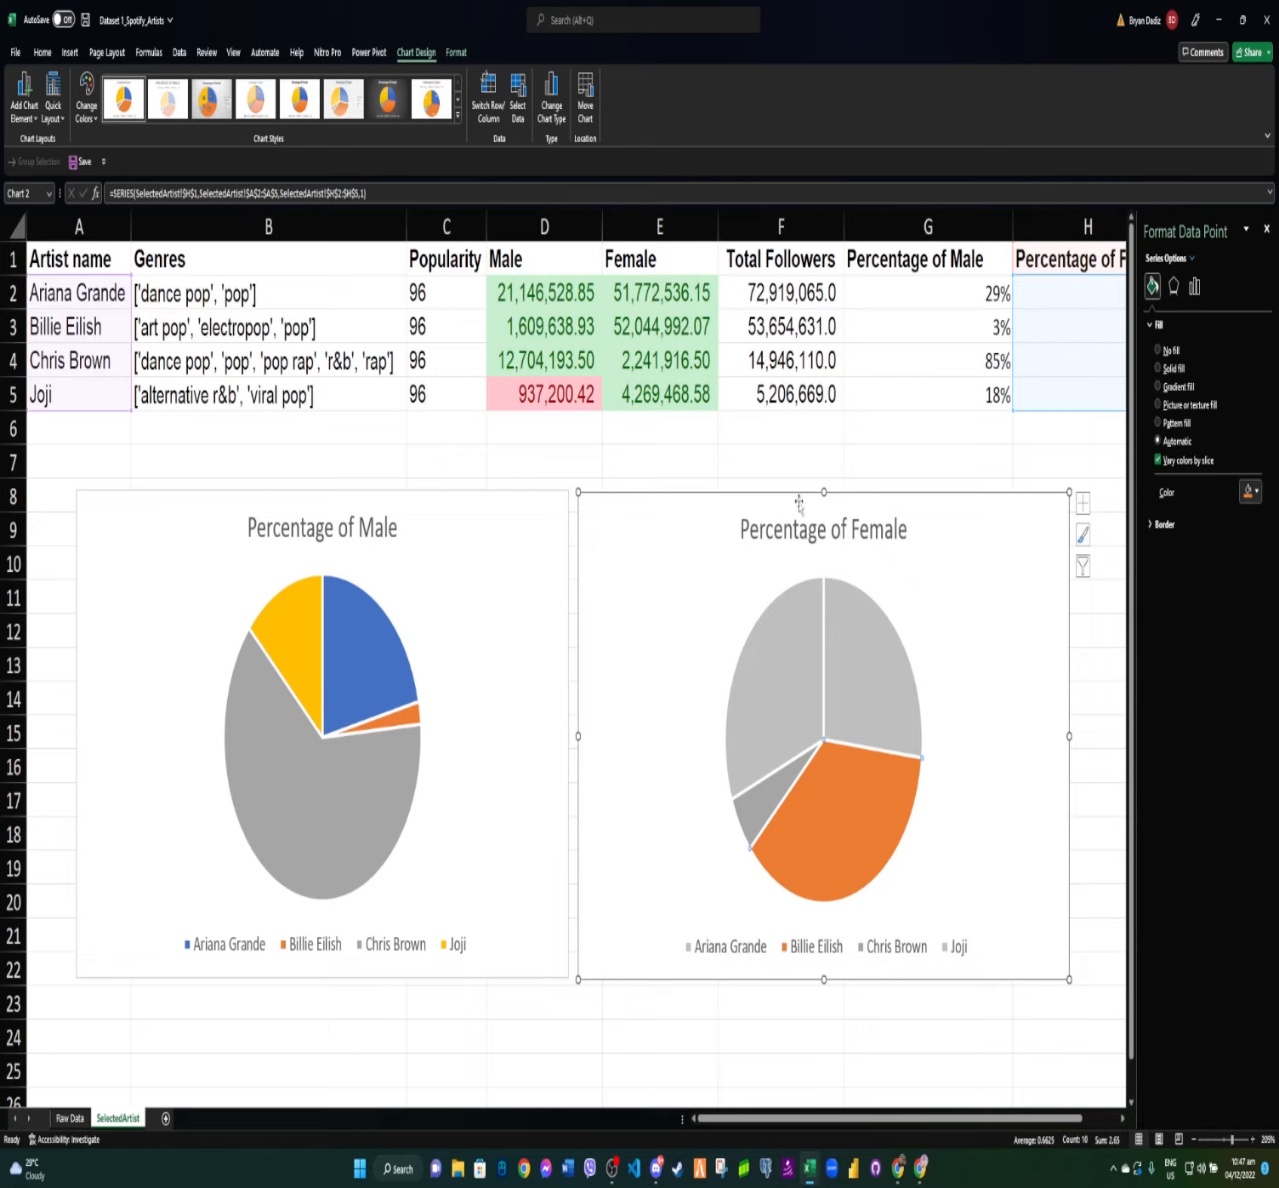
Fill all slices of the Percentage of Male pie chart with solid dark green.
{"action": "left_click", "coordinate": [357, 800]}
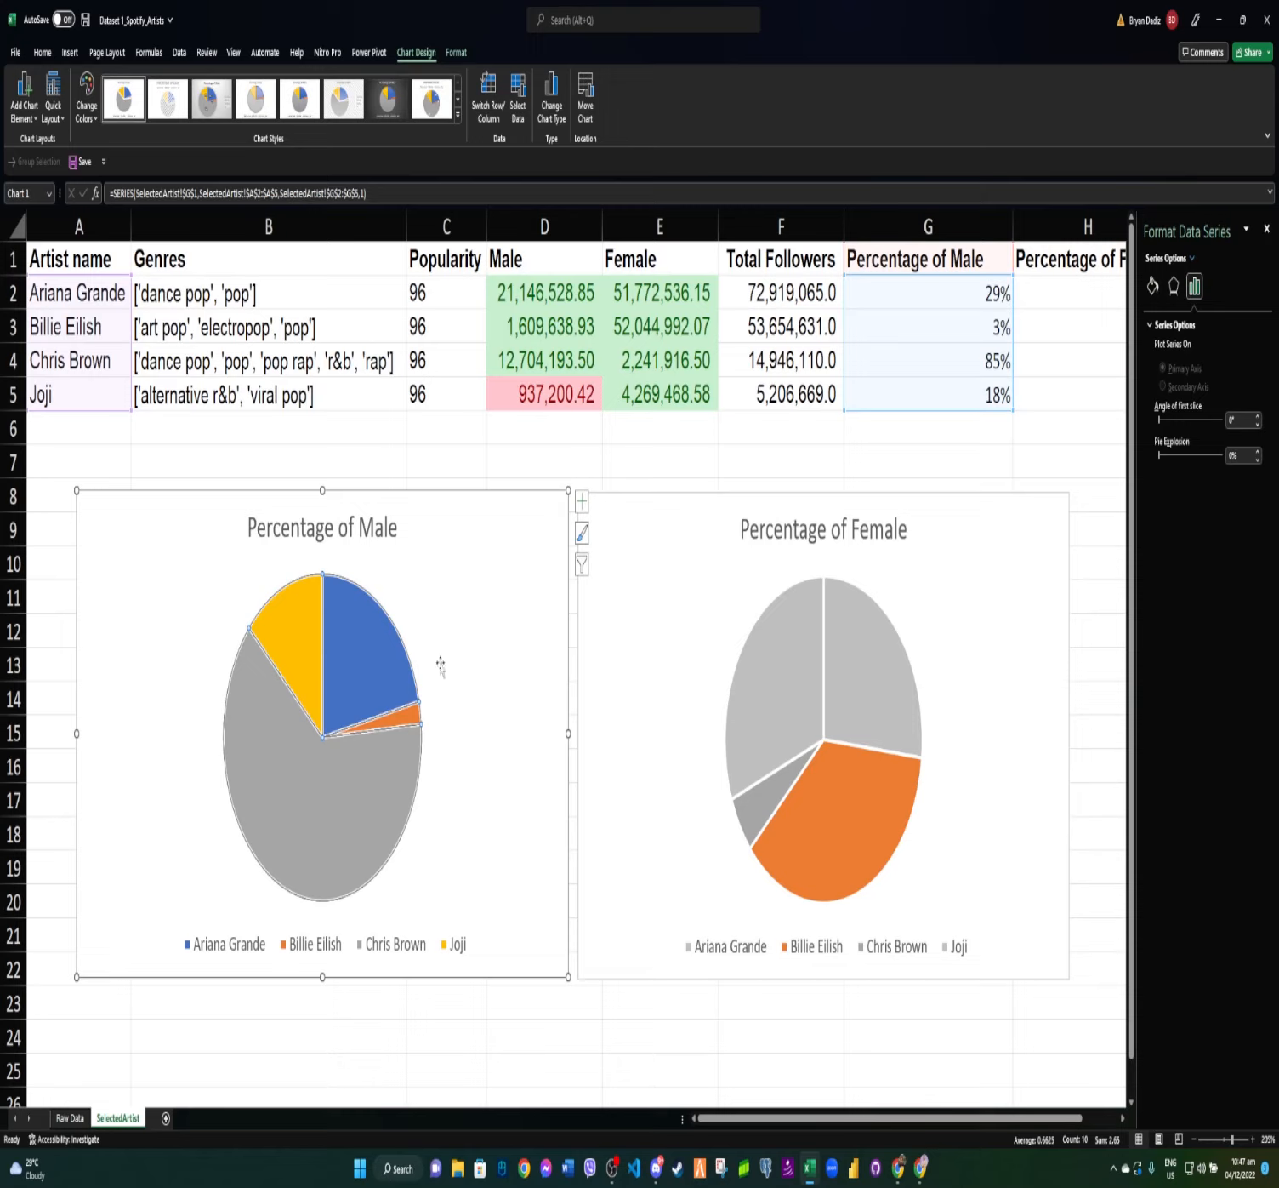
{"action": "left_click", "coordinate": [1153, 287]}
{"action": "left_click", "coordinate": [1159, 324]}
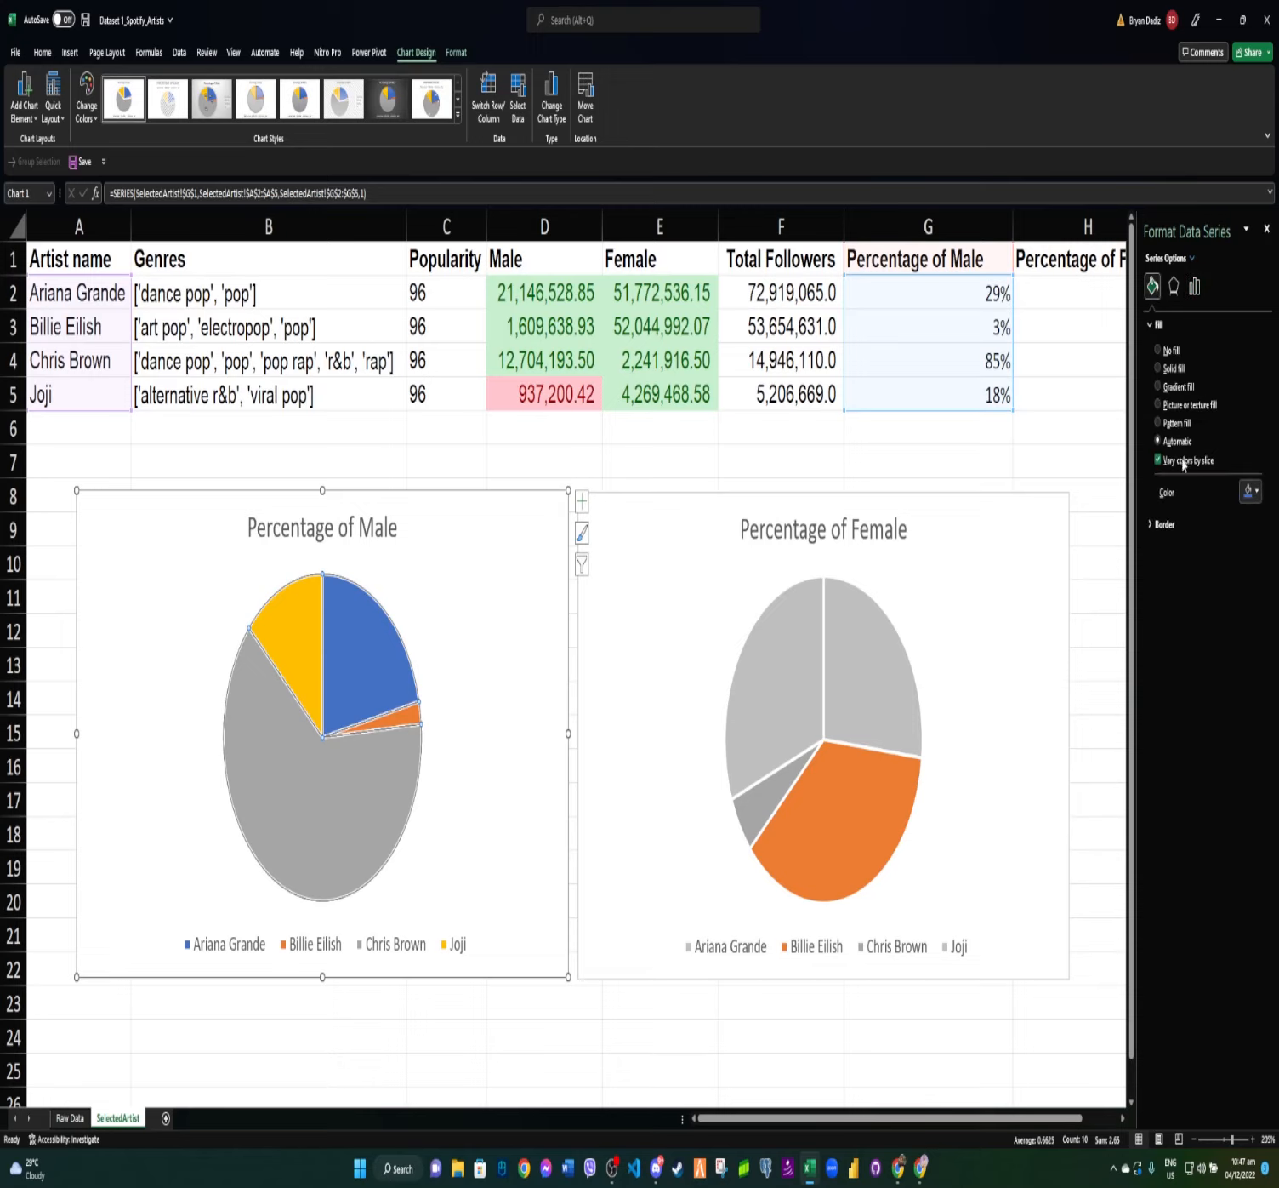
{"action": "left_click", "coordinate": [1254, 492]}
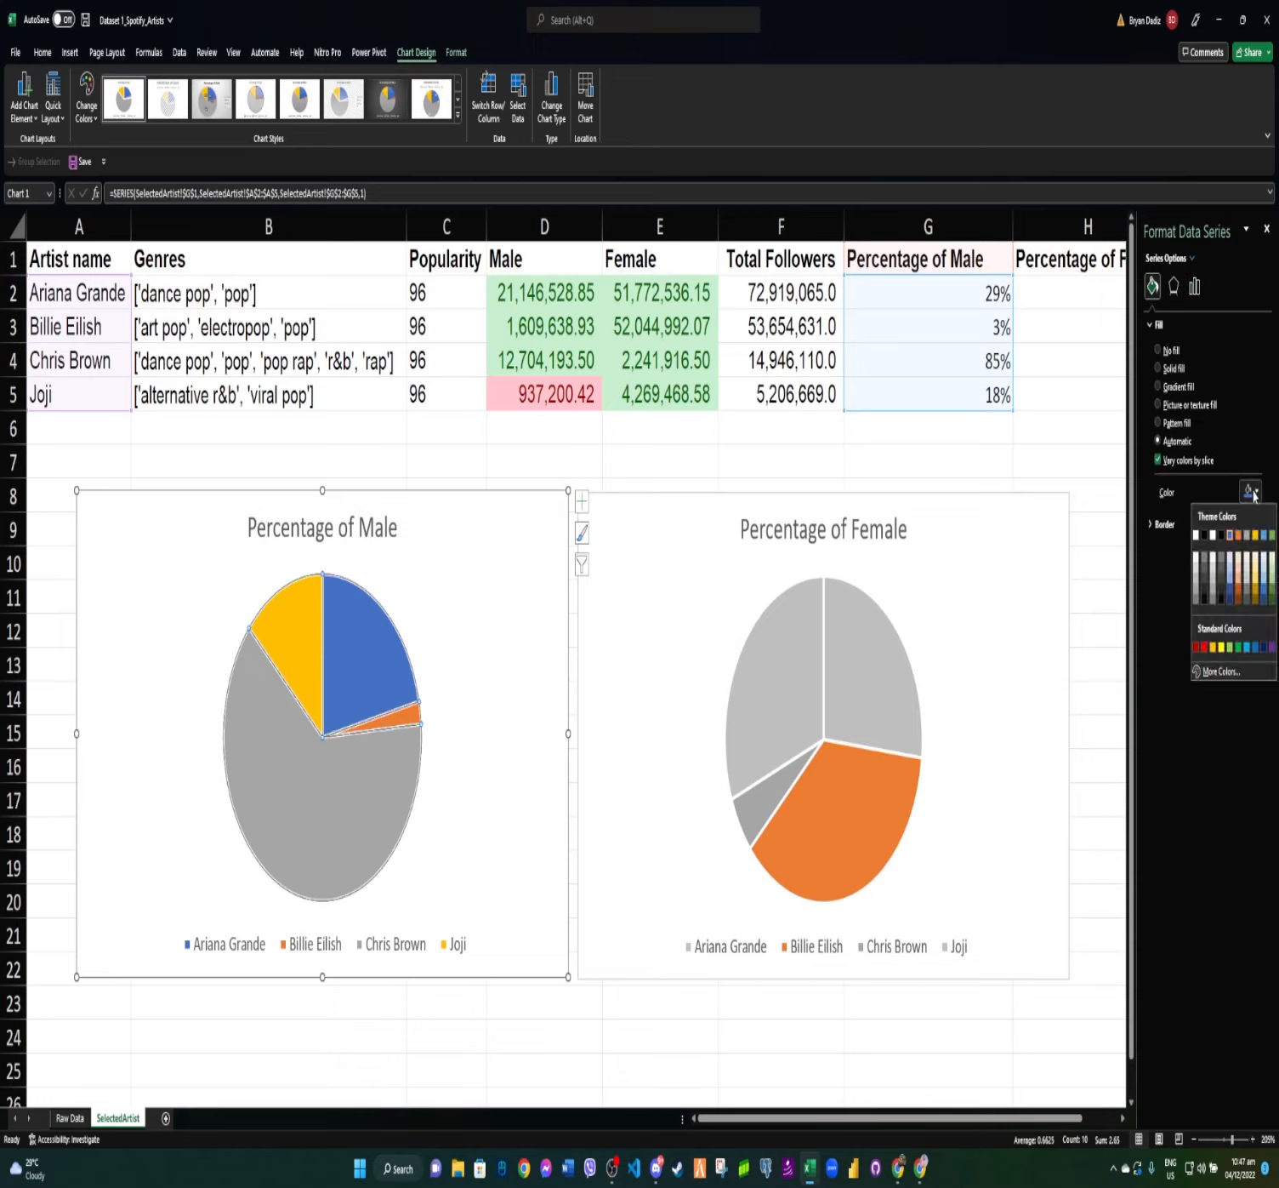
{"action": "left_click", "coordinate": [1273, 598]}
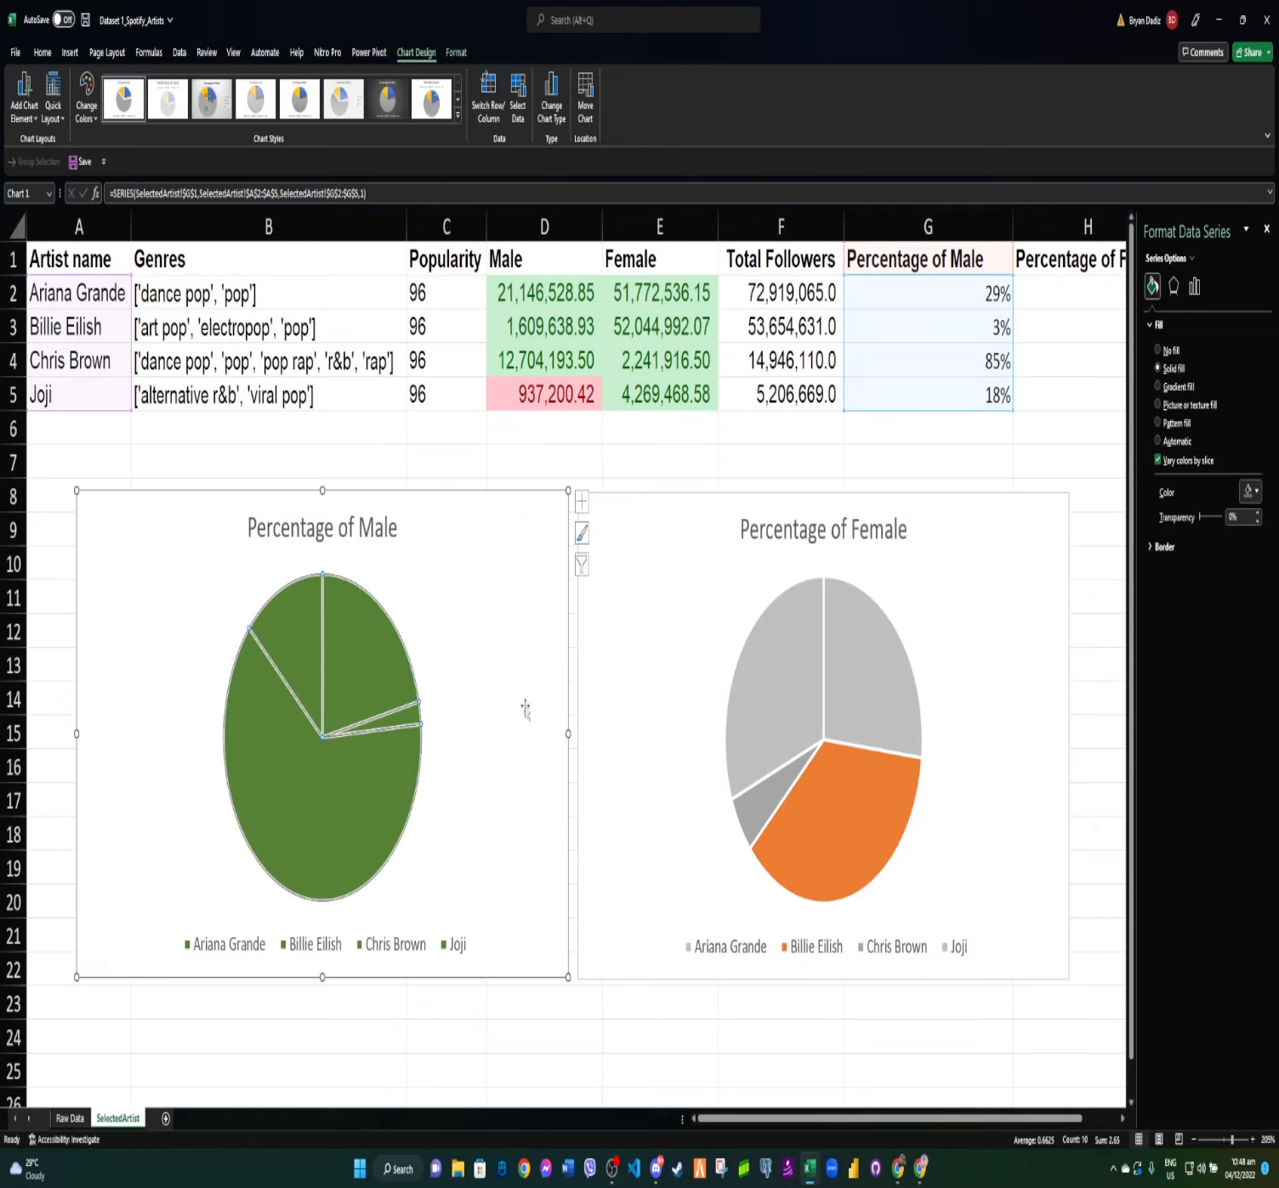
Fill the Joji, Ariana Grande and Billie Eilish slices of the Percentage of Male pie chart with light gray and close the formatting pane.
{"action": "left_click", "coordinate": [310, 662]}
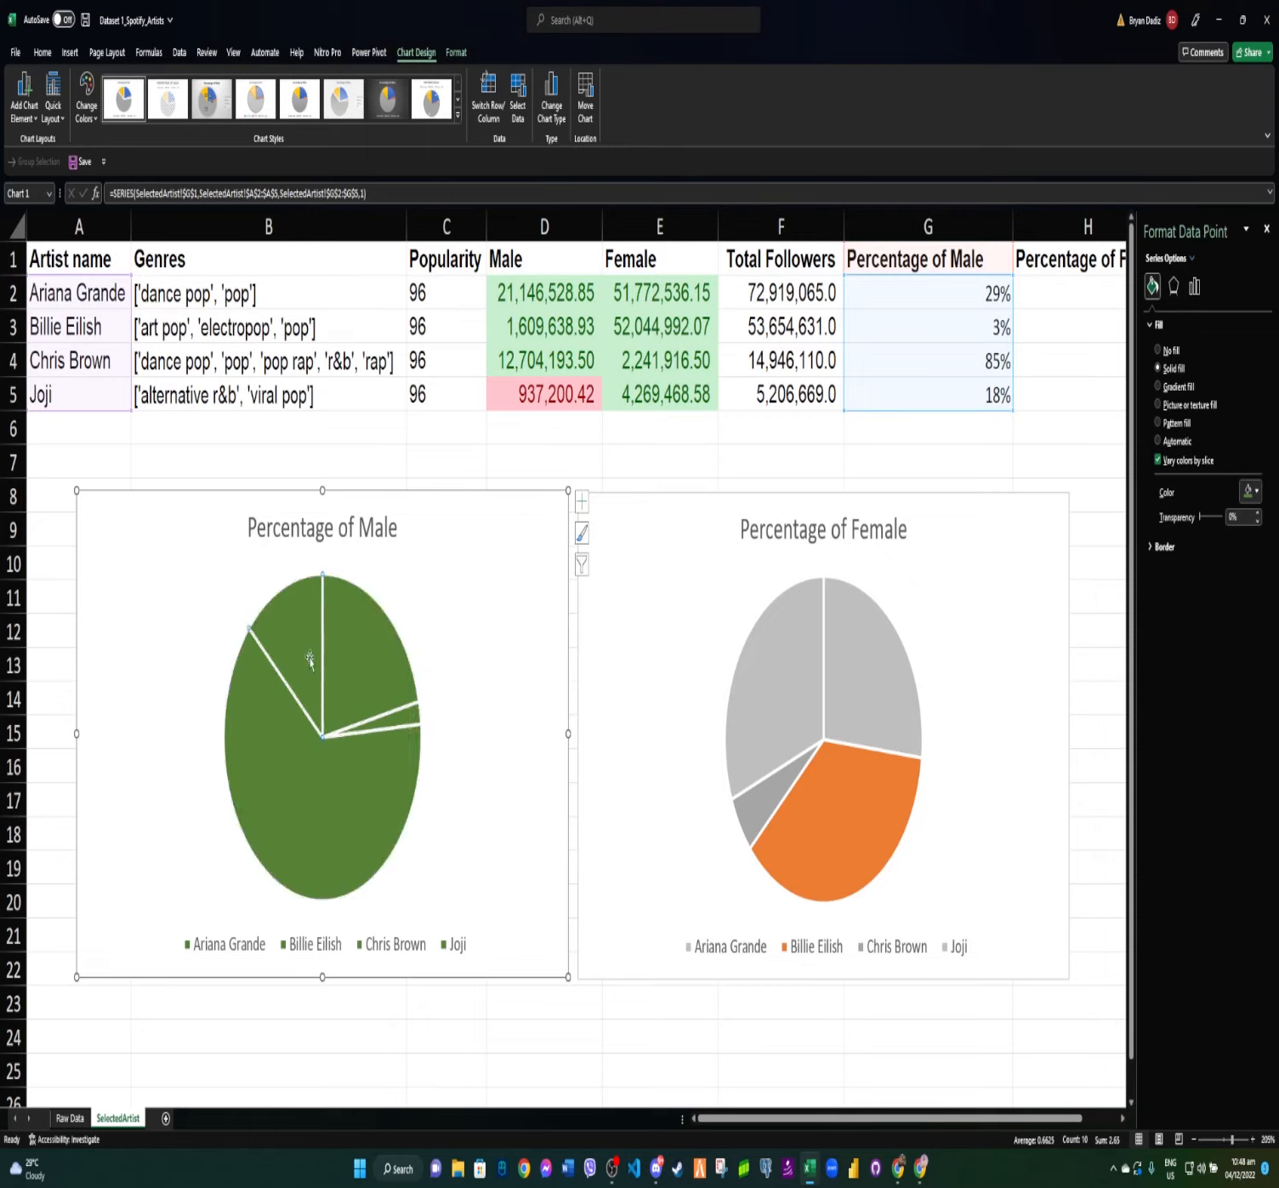
{"action": "left_click", "coordinate": [1256, 492]}
{"action": "key", "text": "Escape"}
{"action": "left_click", "coordinate": [1250, 493]}
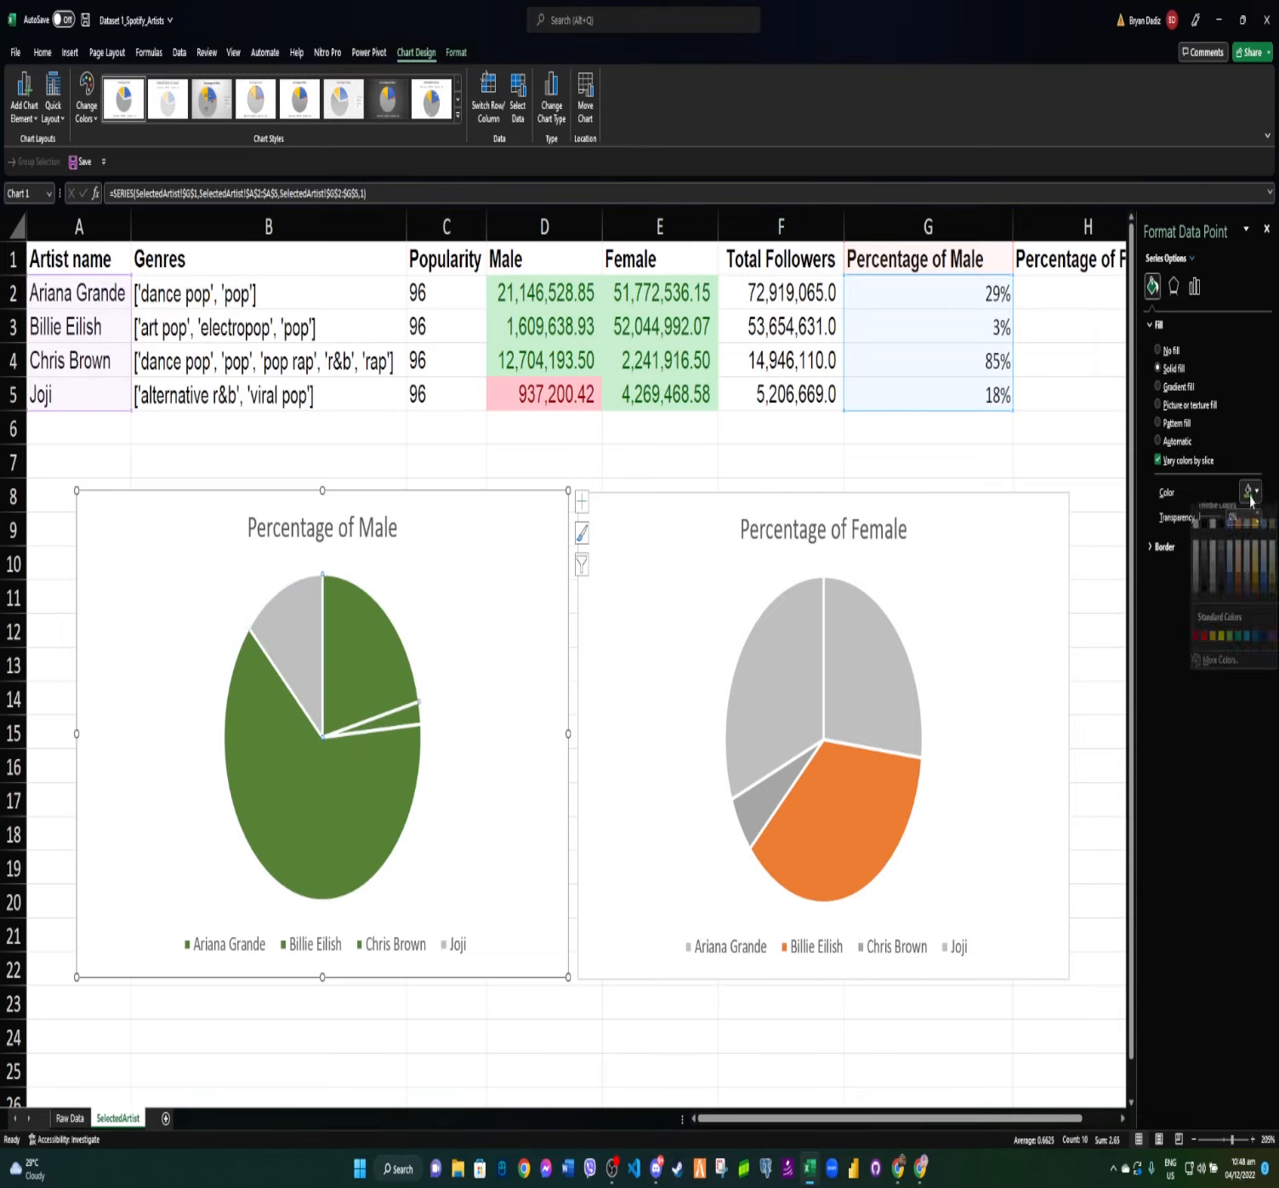
{"action": "left_click", "coordinate": [1198, 579]}
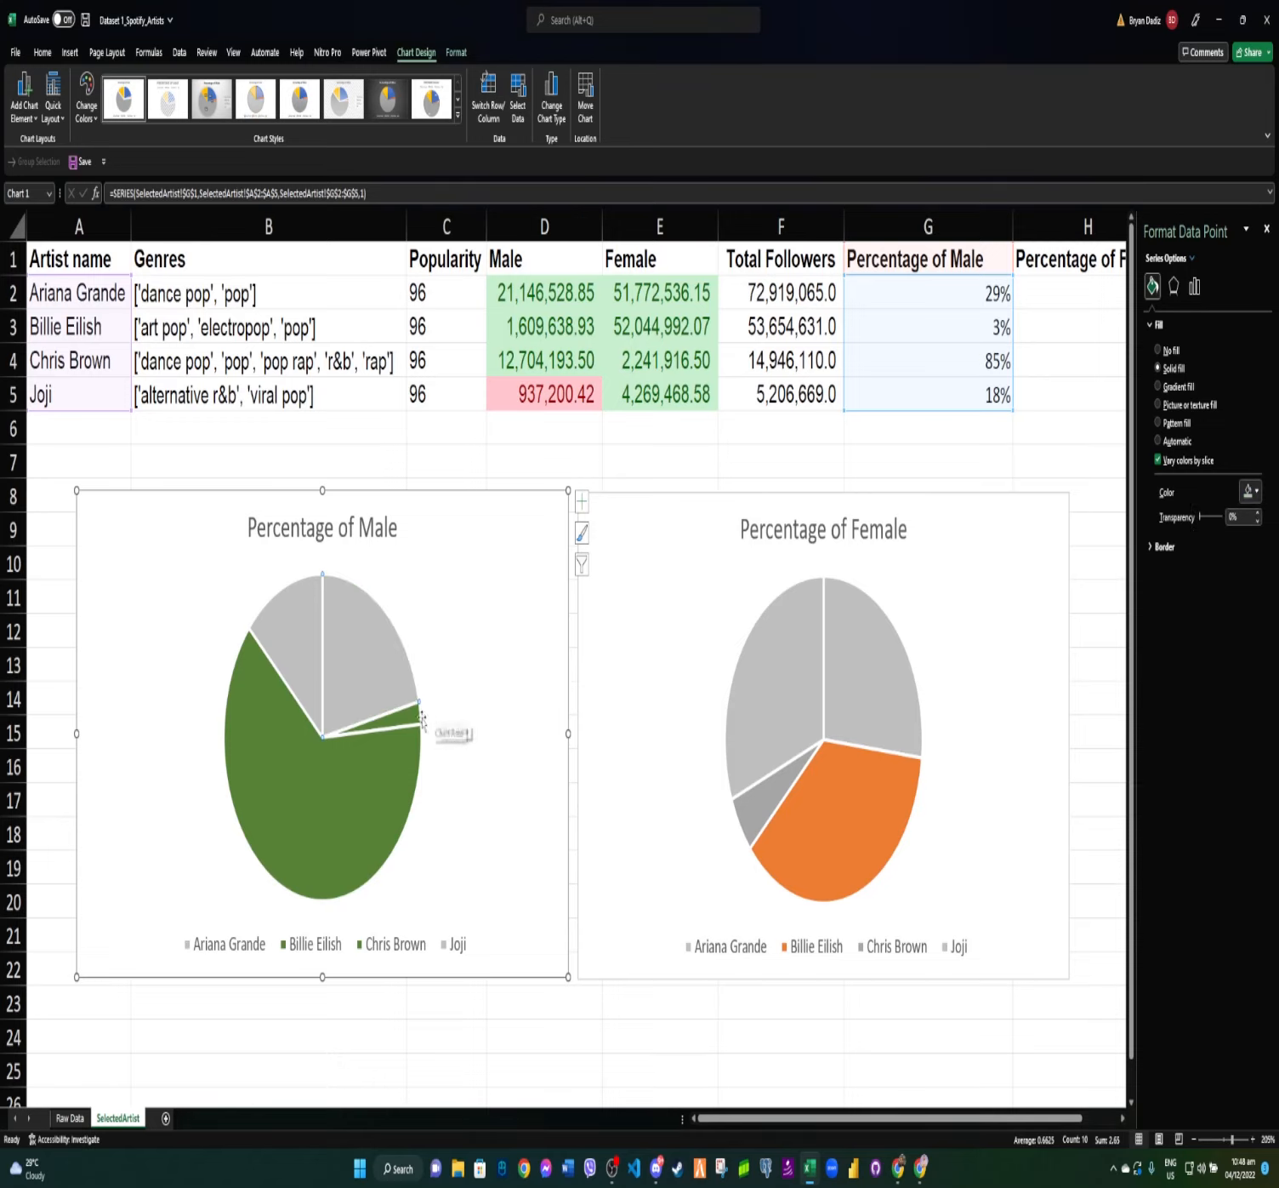
{"action": "left_click", "coordinate": [1258, 497]}
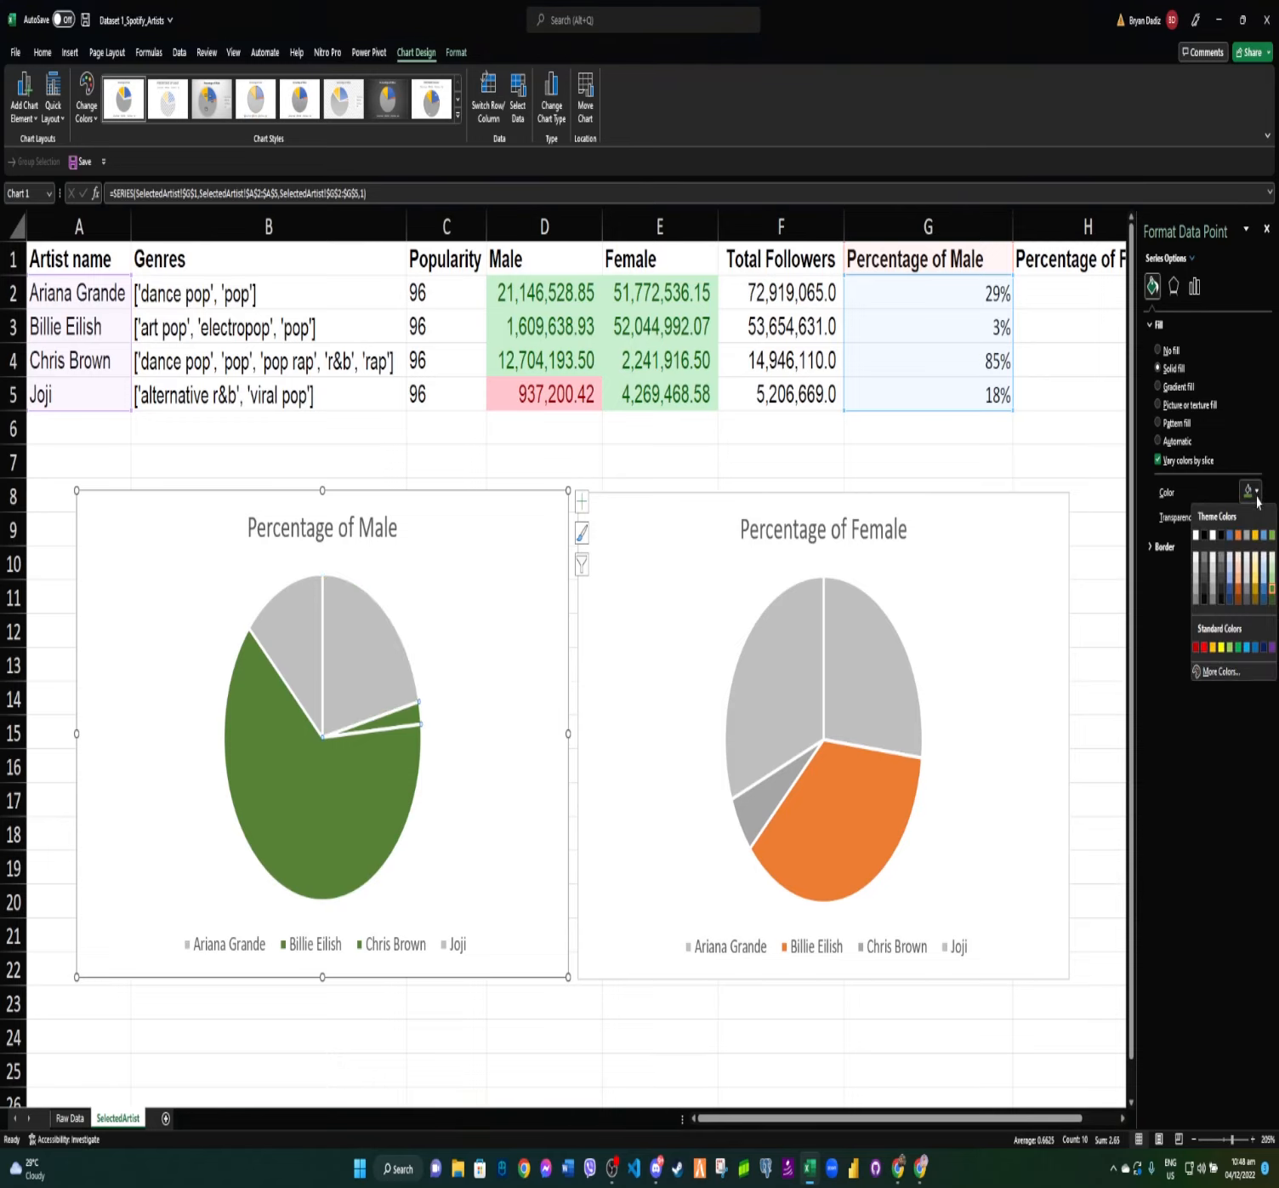
{"action": "left_click", "coordinate": [1199, 581]}
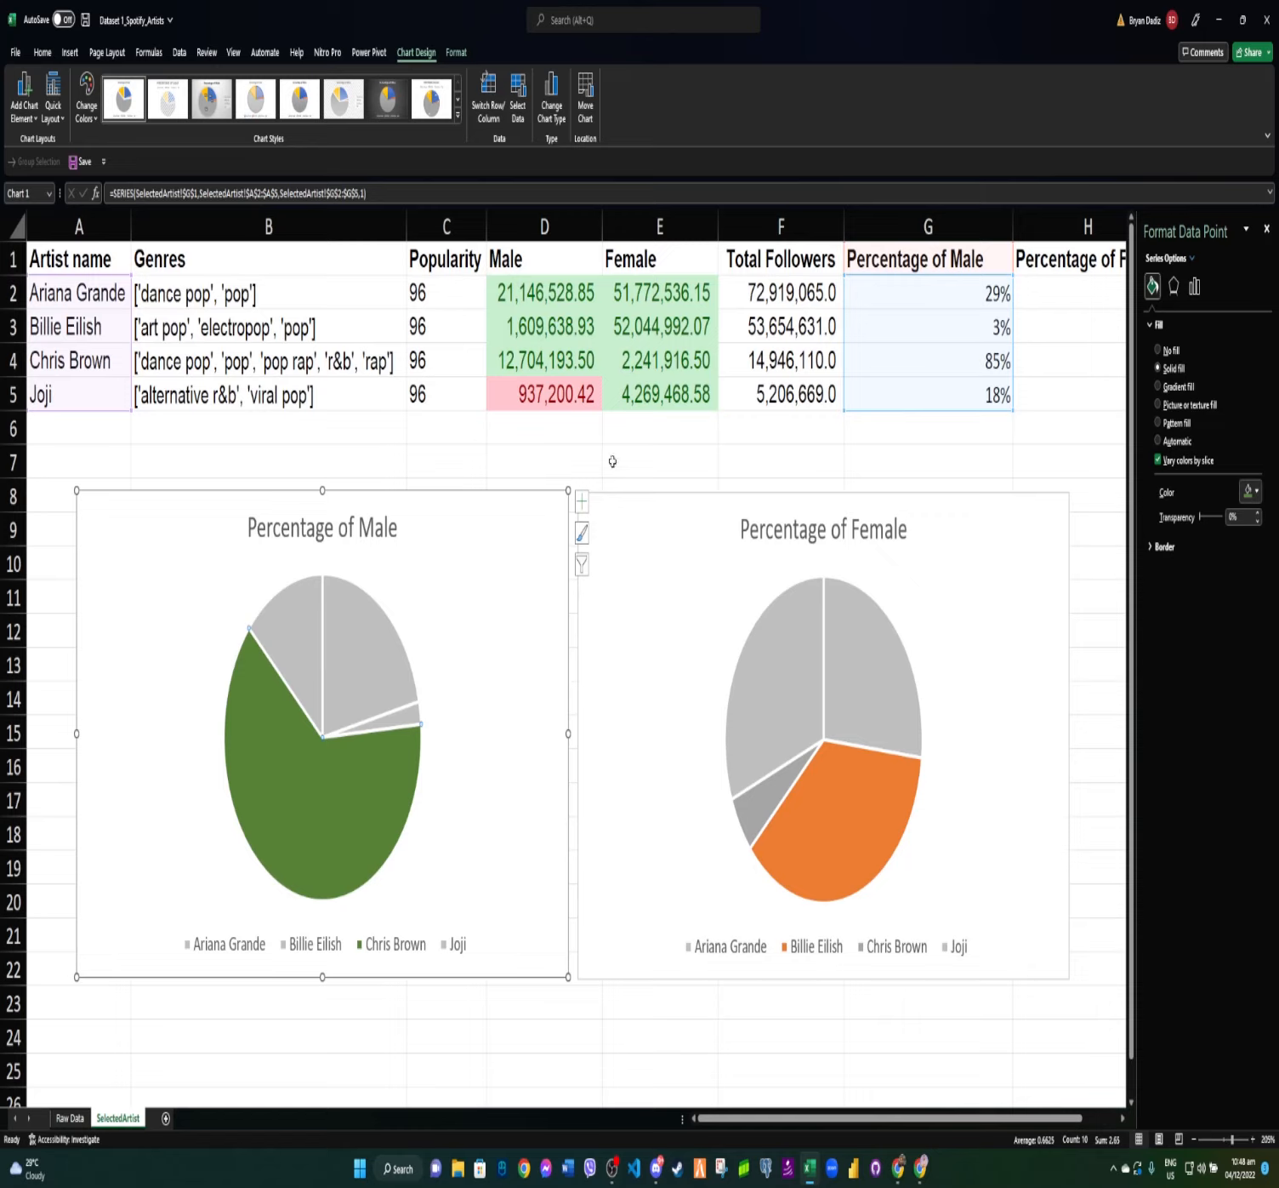
{"action": "left_click", "coordinate": [1267, 228]}
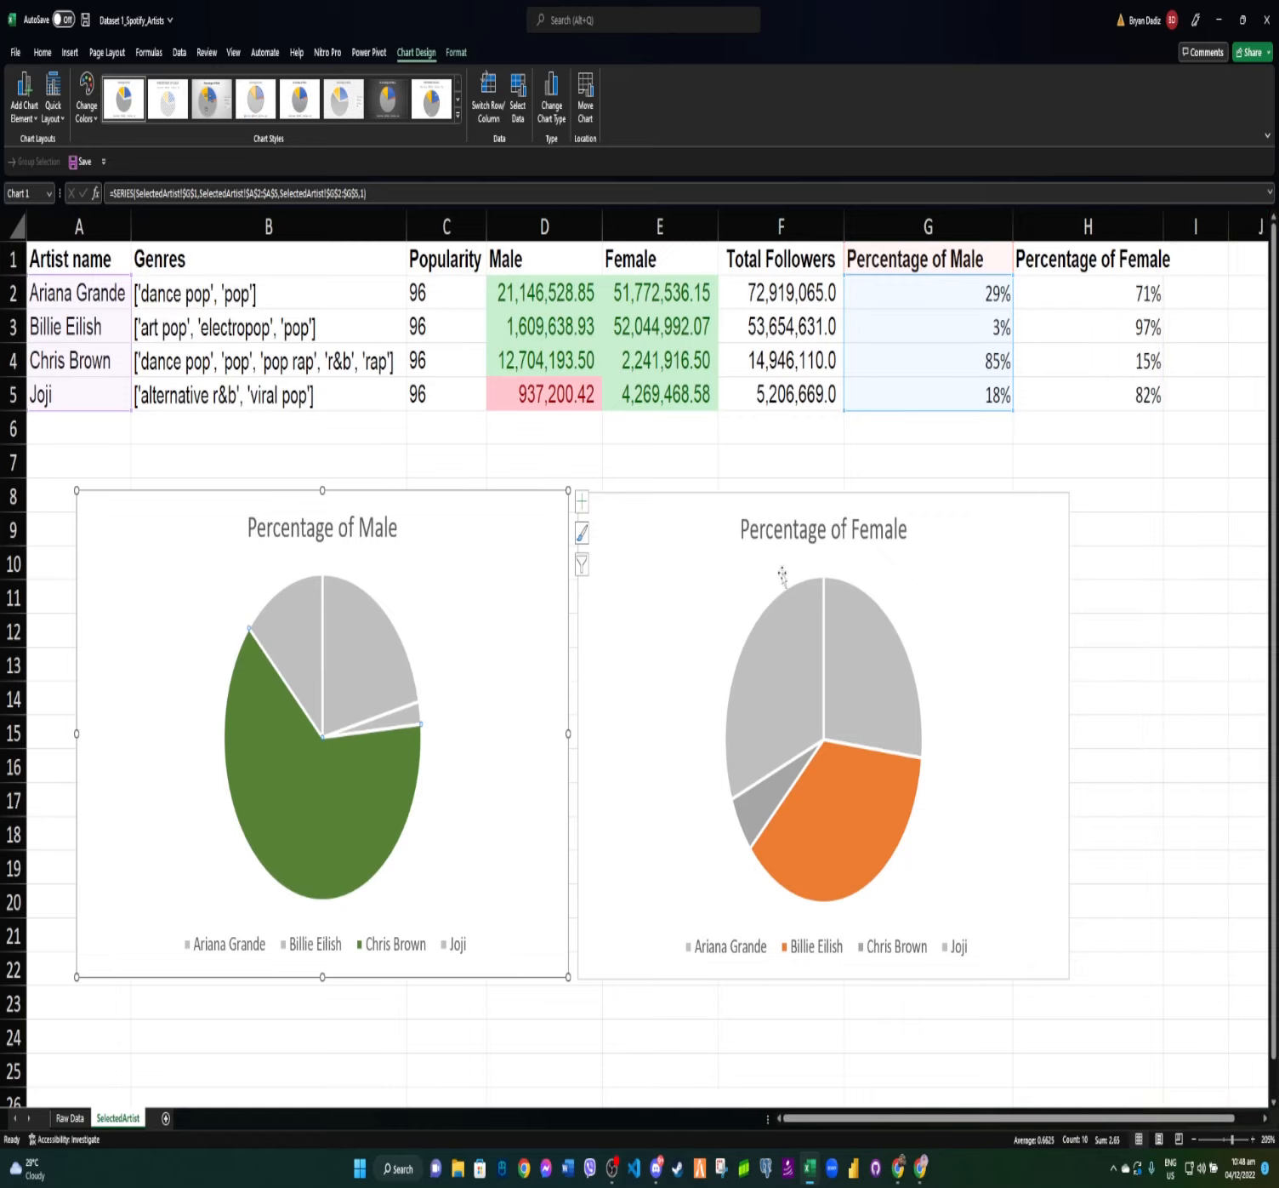